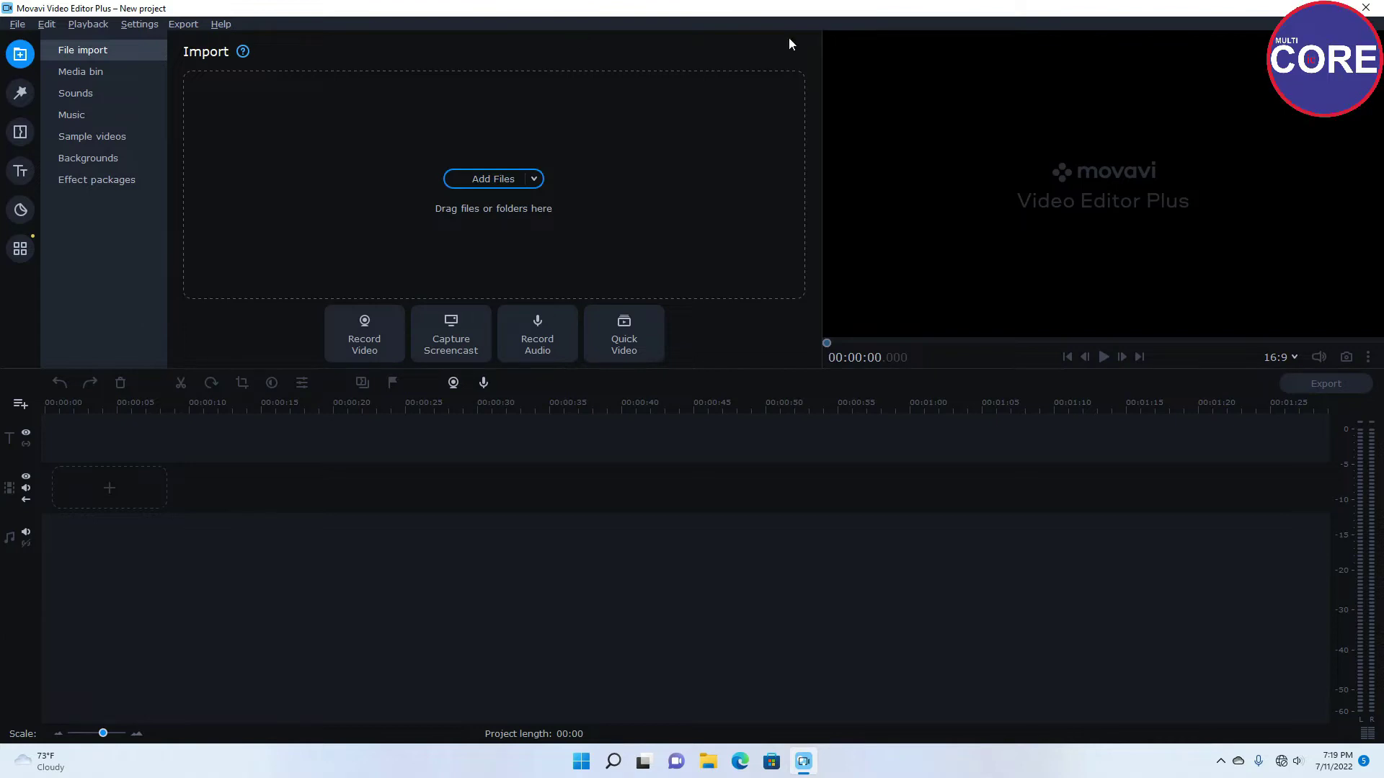
left_click(1295, 8)
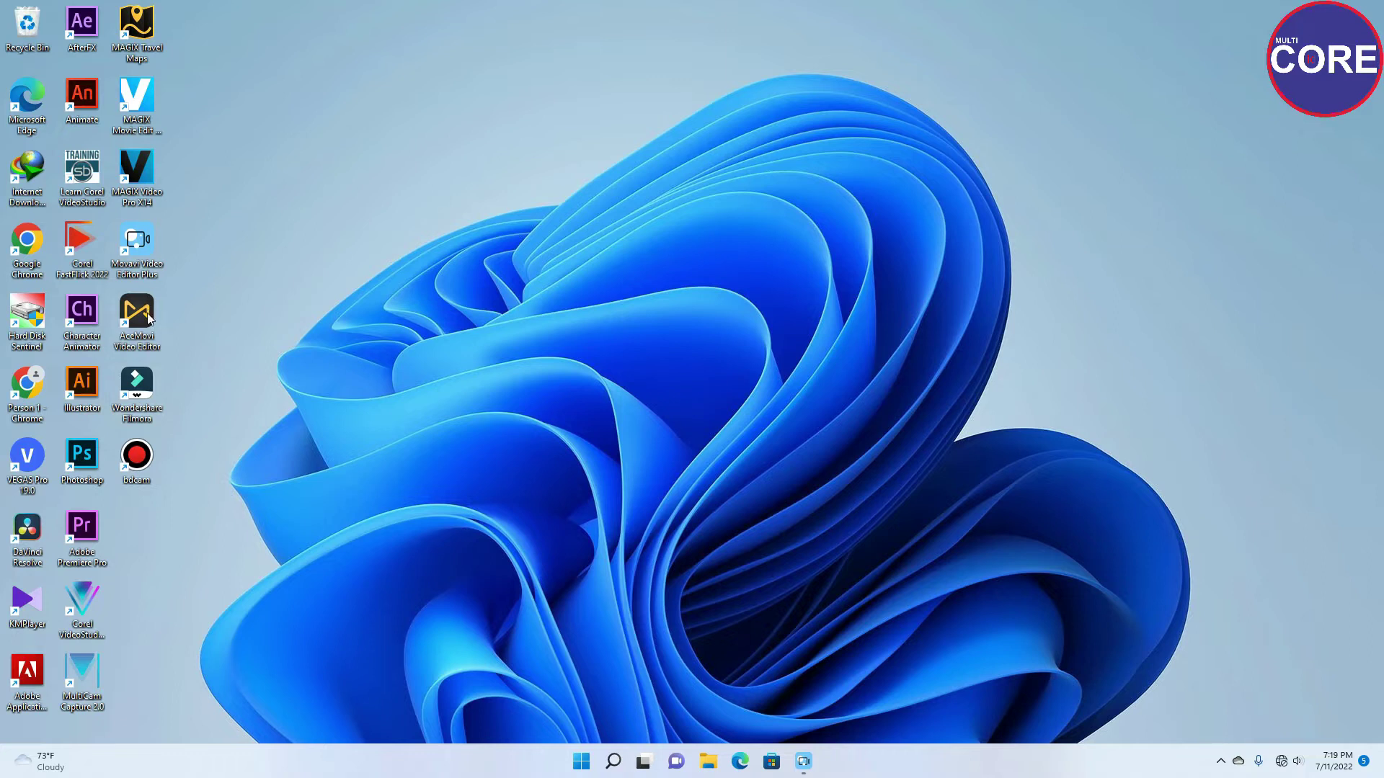
left_click(804, 762)
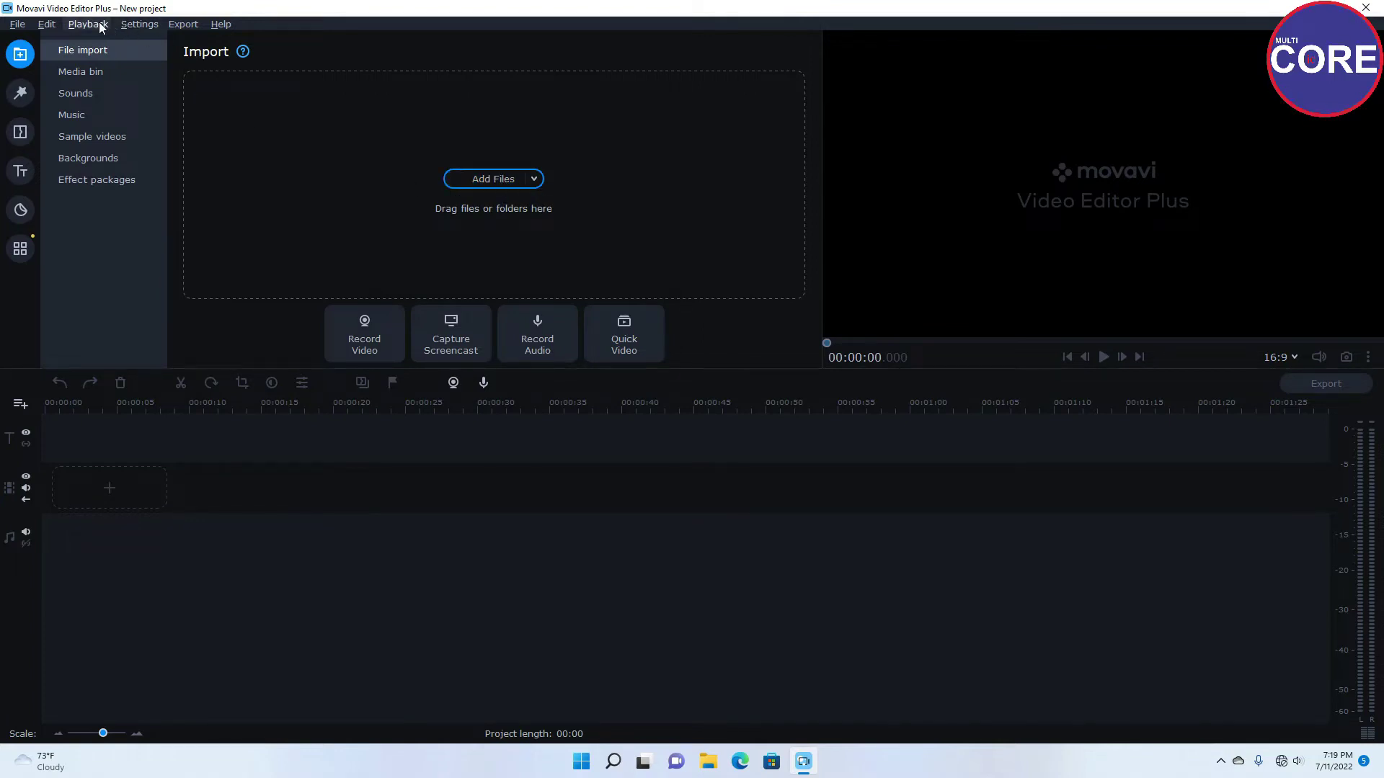
Step: Set the storage folder for temporary optimization files to Documents in the acceleration preferences and save the change
left_click(129, 25)
left_click(147, 65)
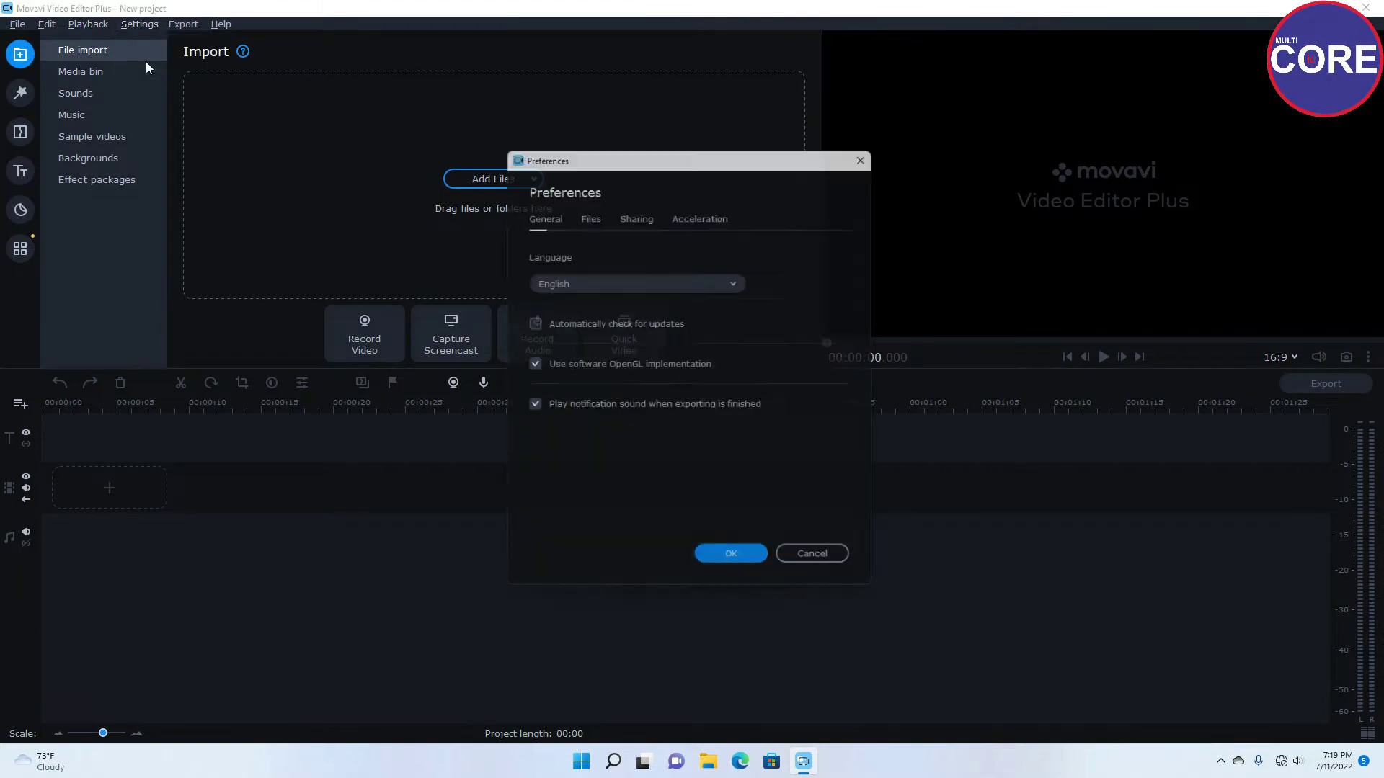
left_click(696, 211)
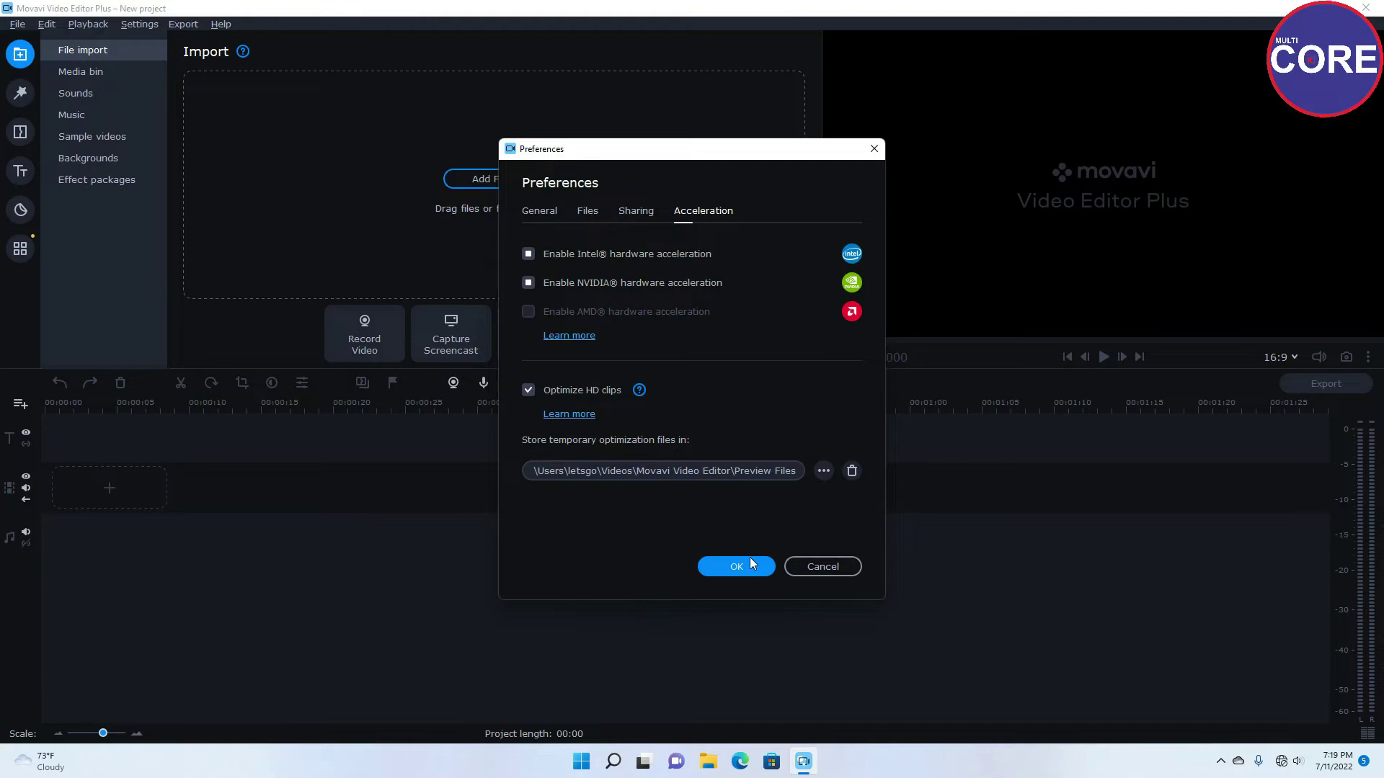
left_click(824, 472)
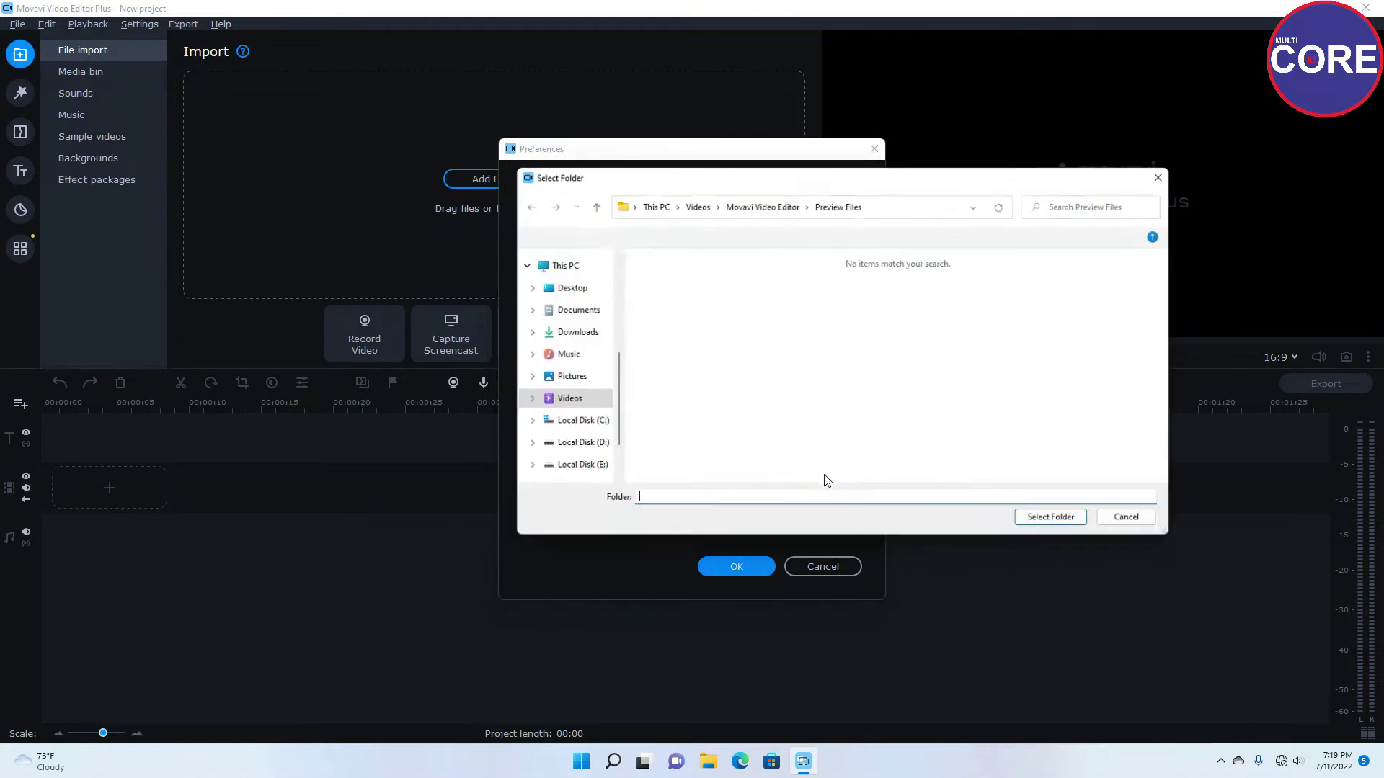
left_click(552, 317)
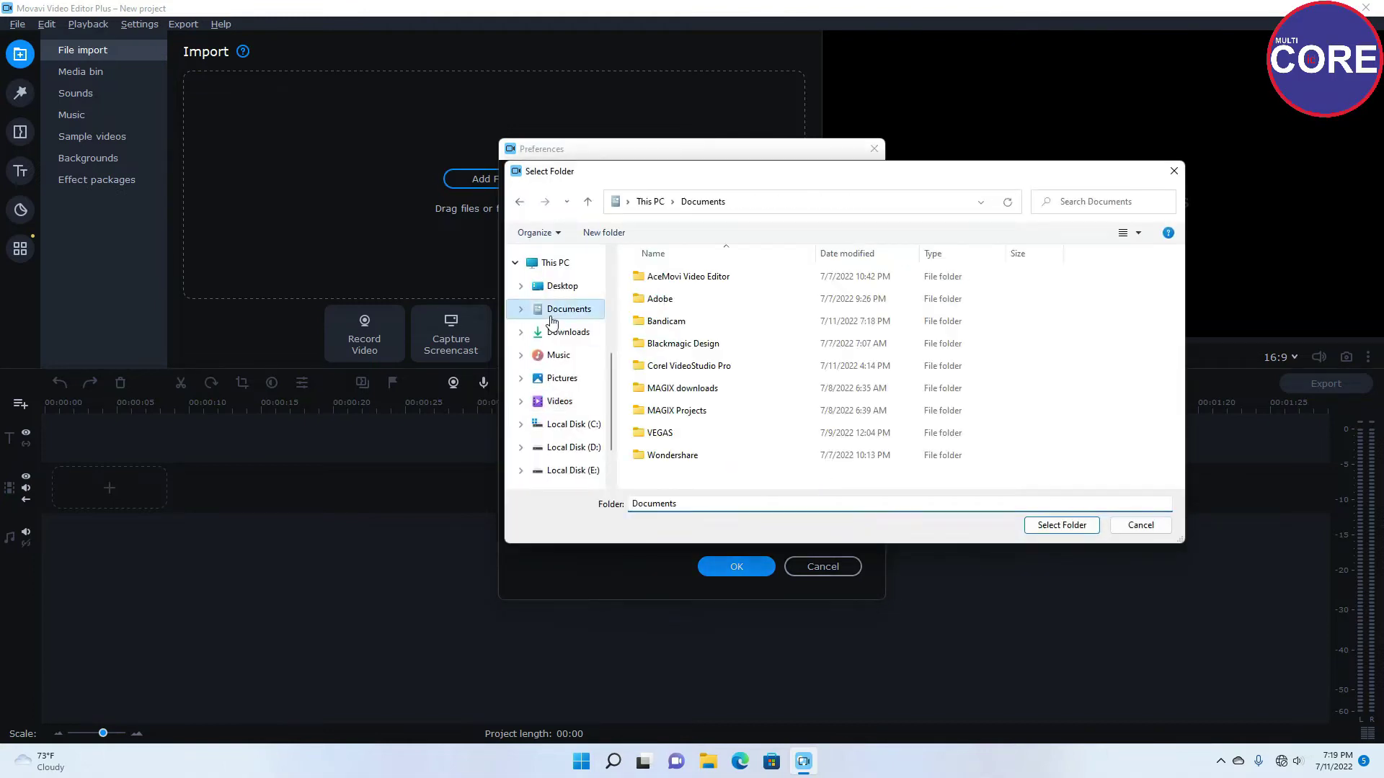
left_click(1053, 528)
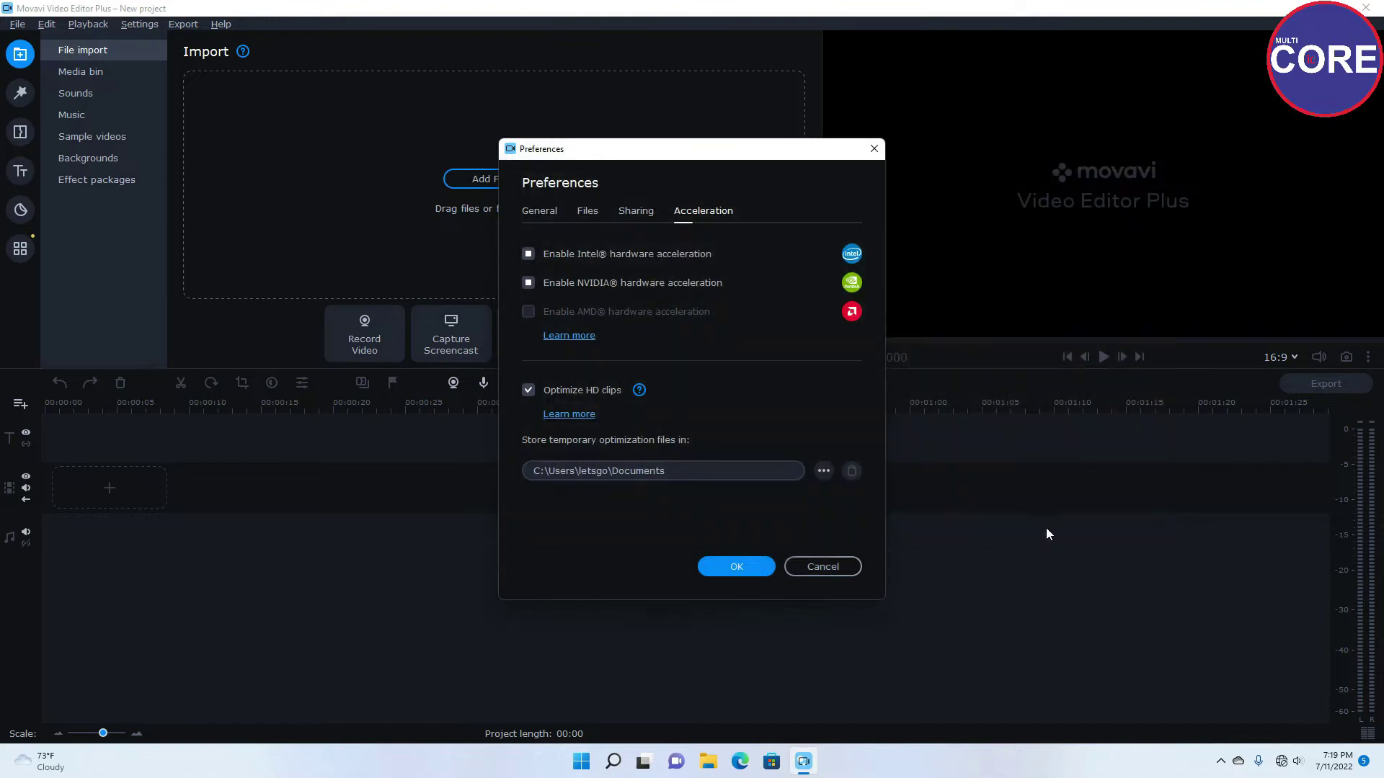
left_click(587, 215)
left_click(627, 211)
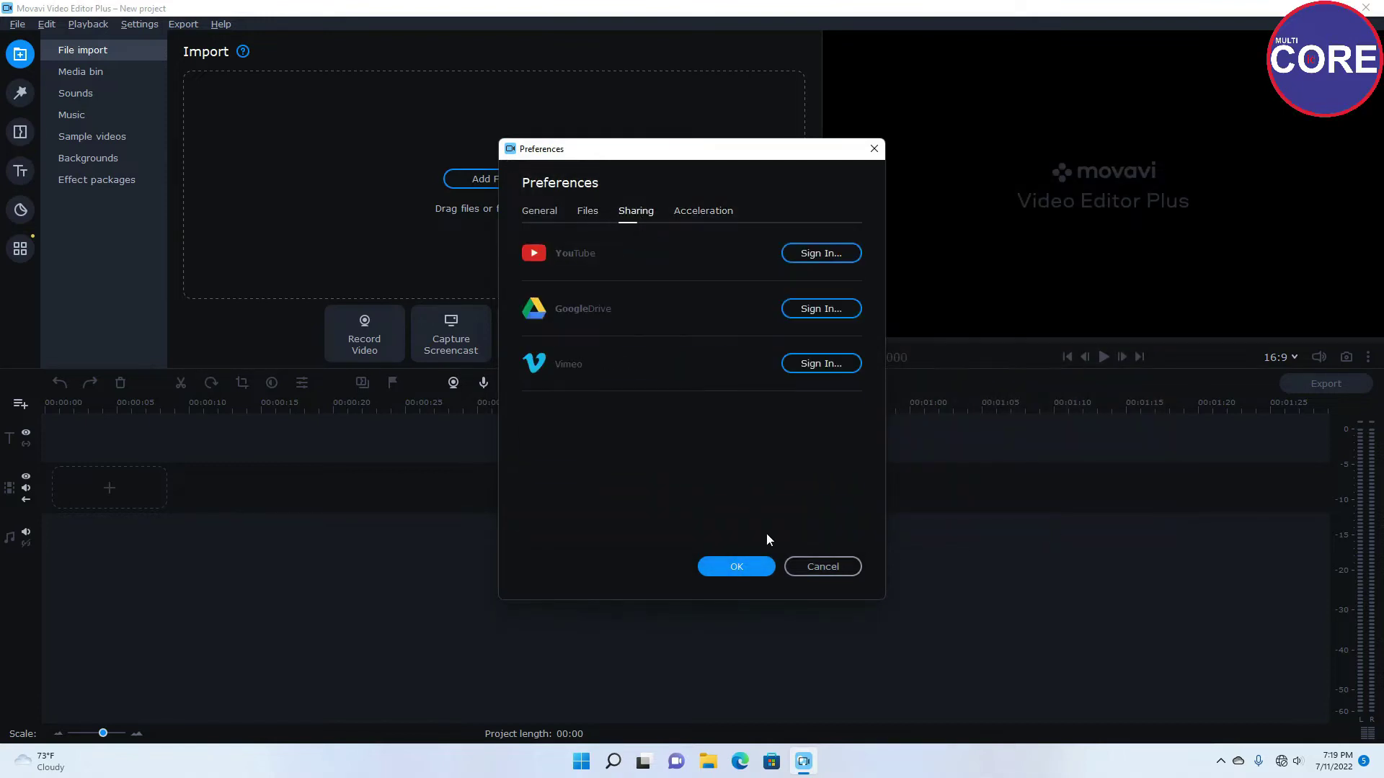
left_click(740, 568)
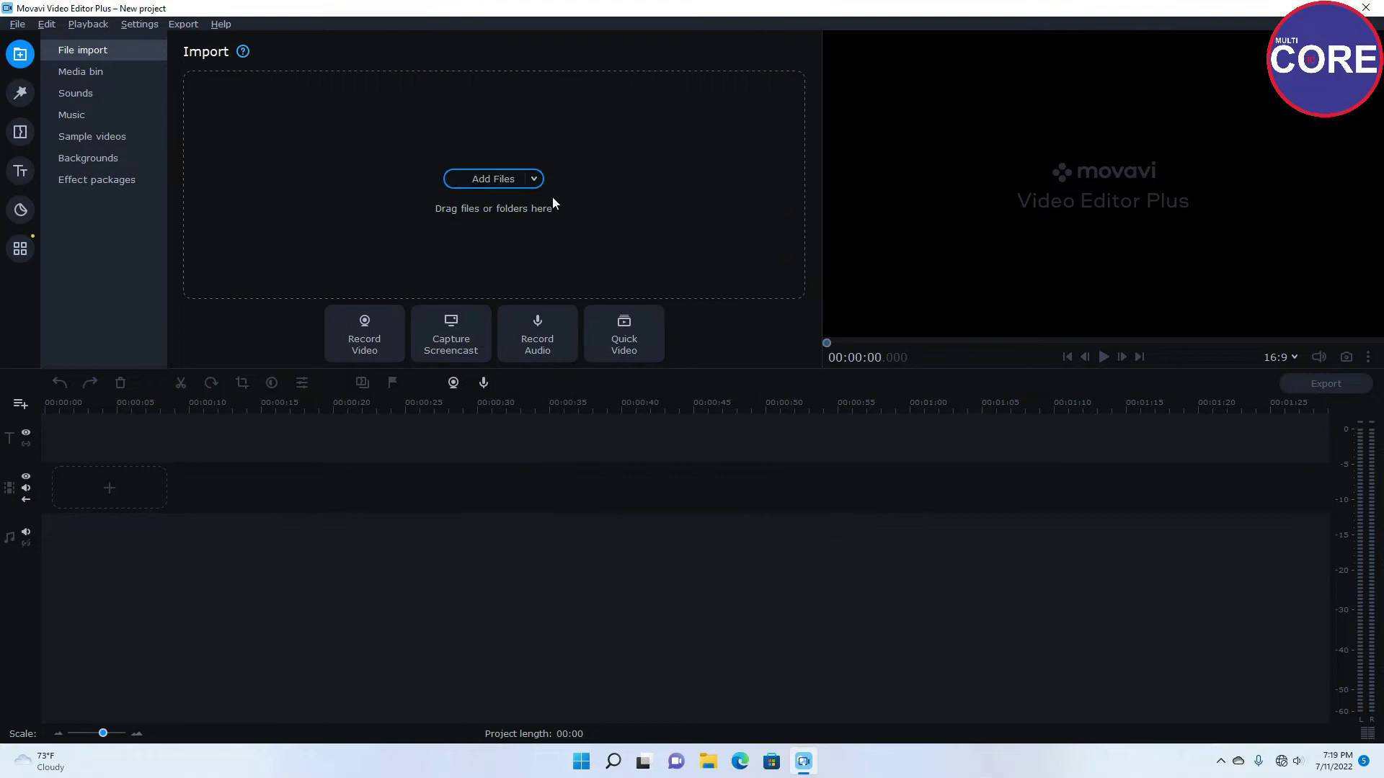
Step: Review the file storage locations and the sharing accounts in the preferences
left_click(493, 179)
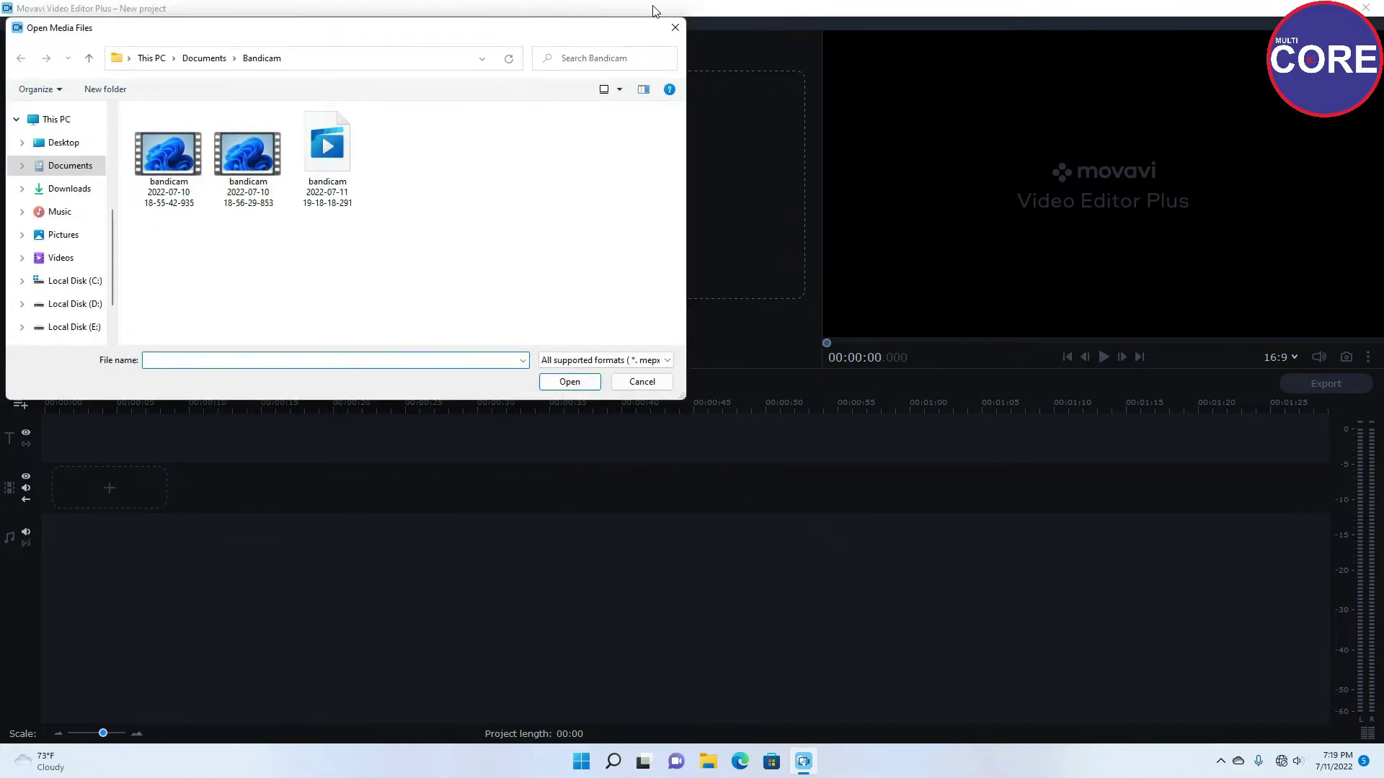
left_click(674, 29)
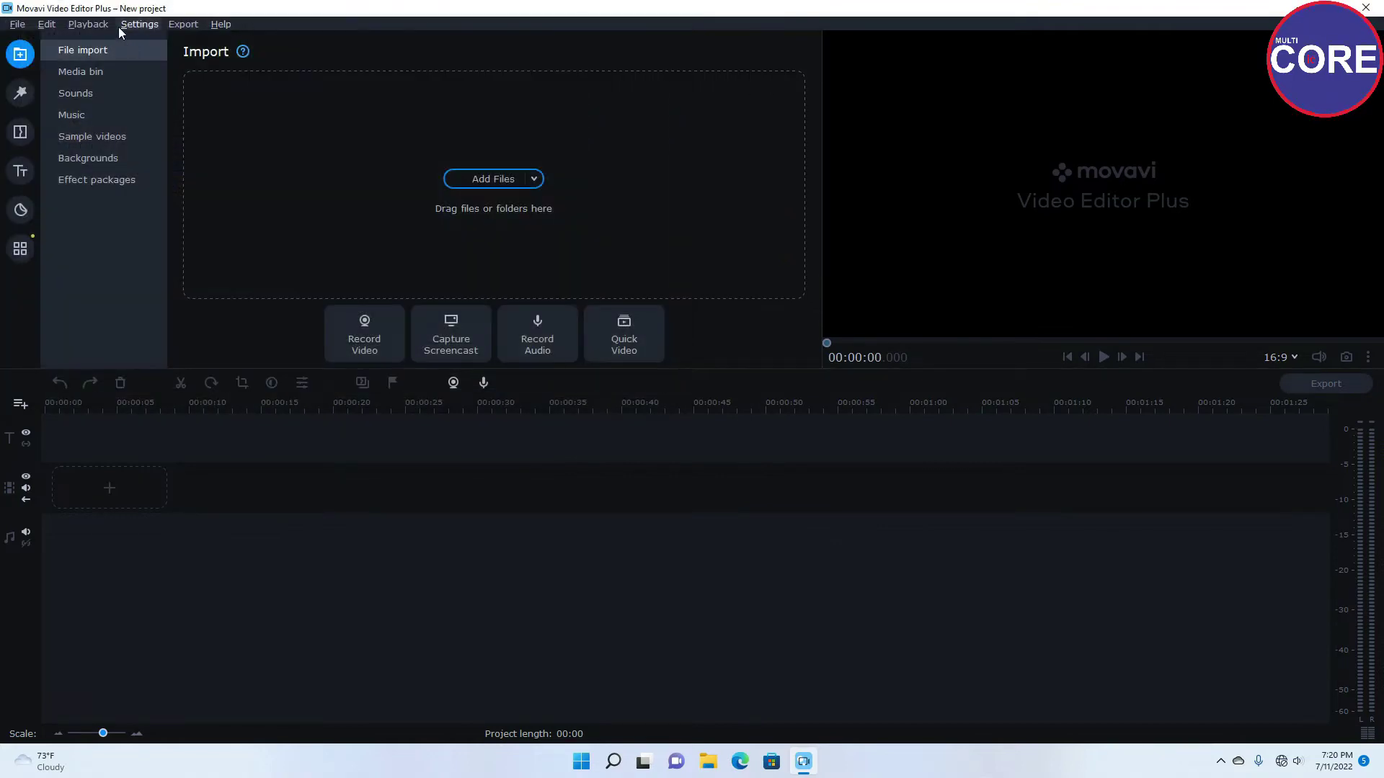
left_click(149, 25)
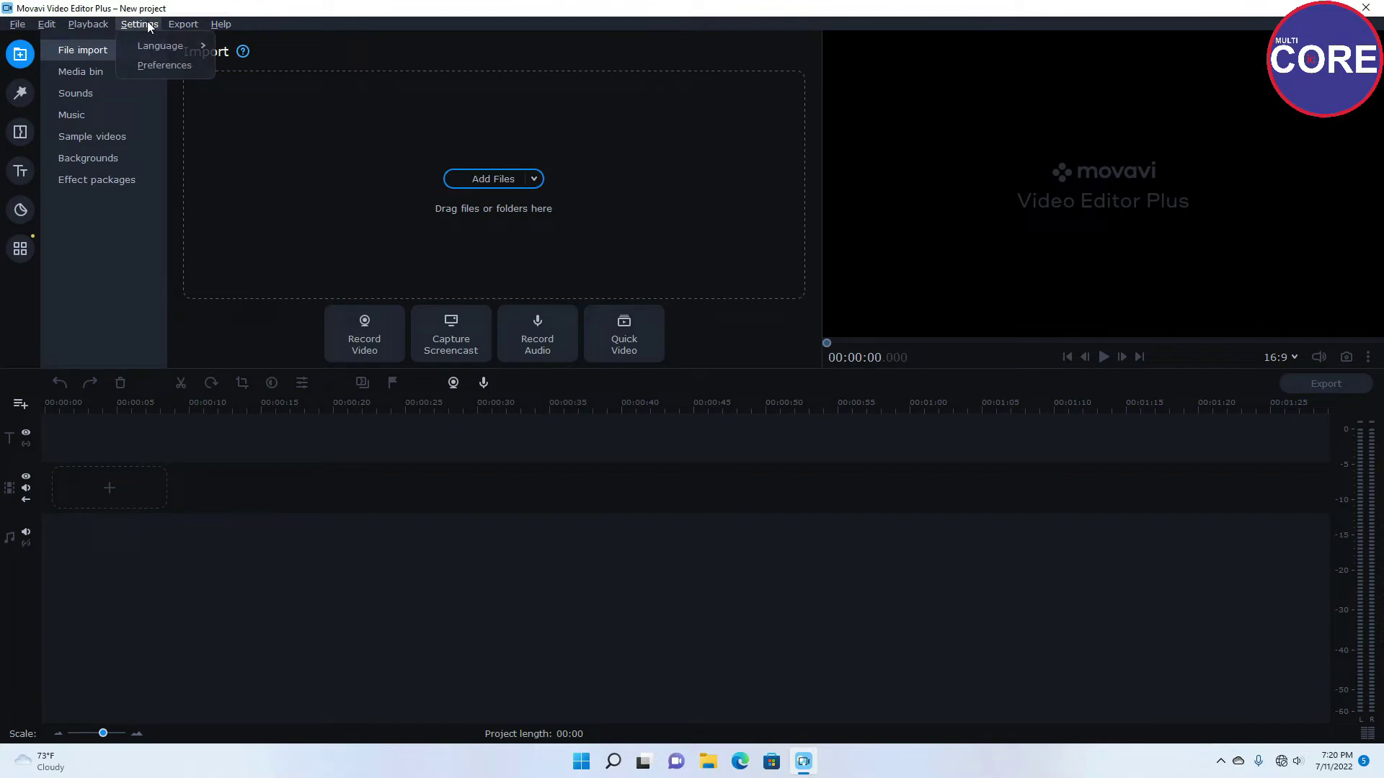
left_click(158, 66)
left_click(588, 212)
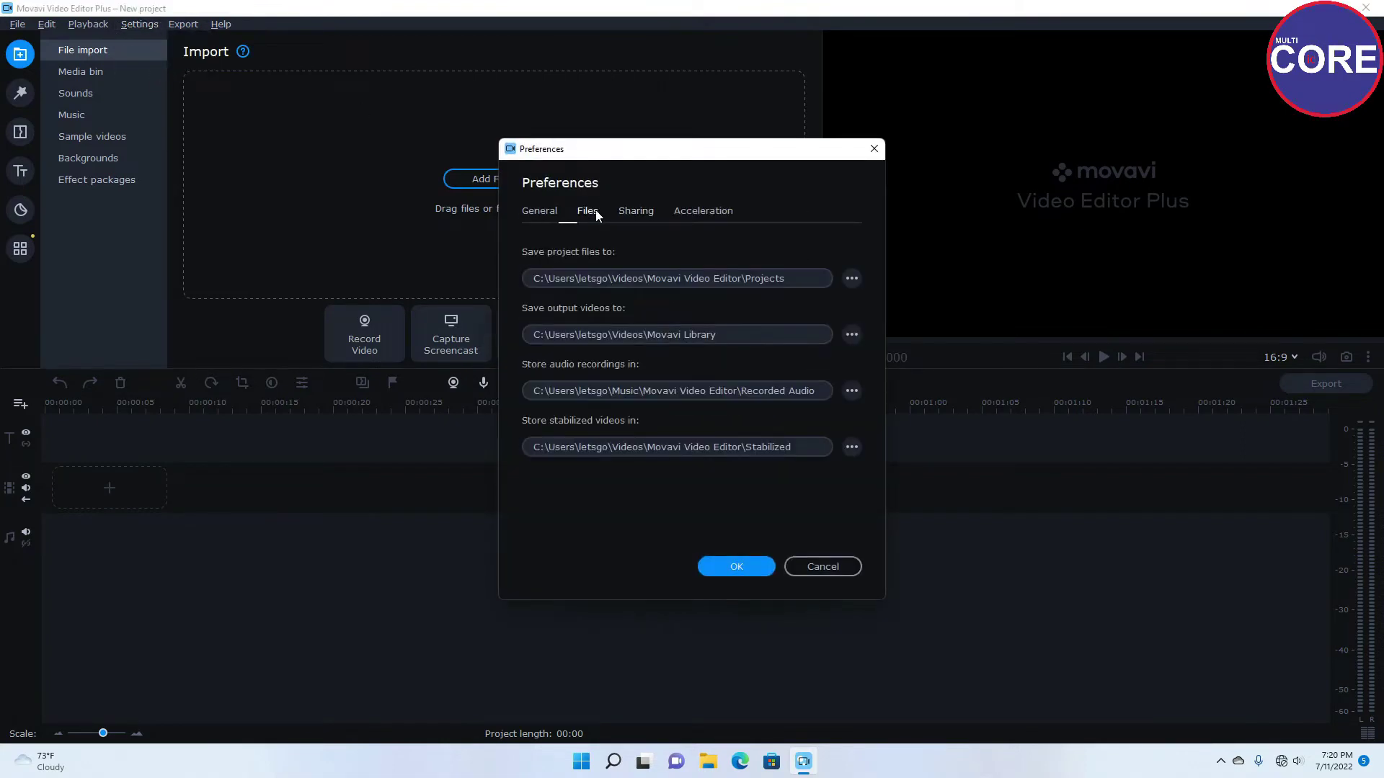
left_click(642, 213)
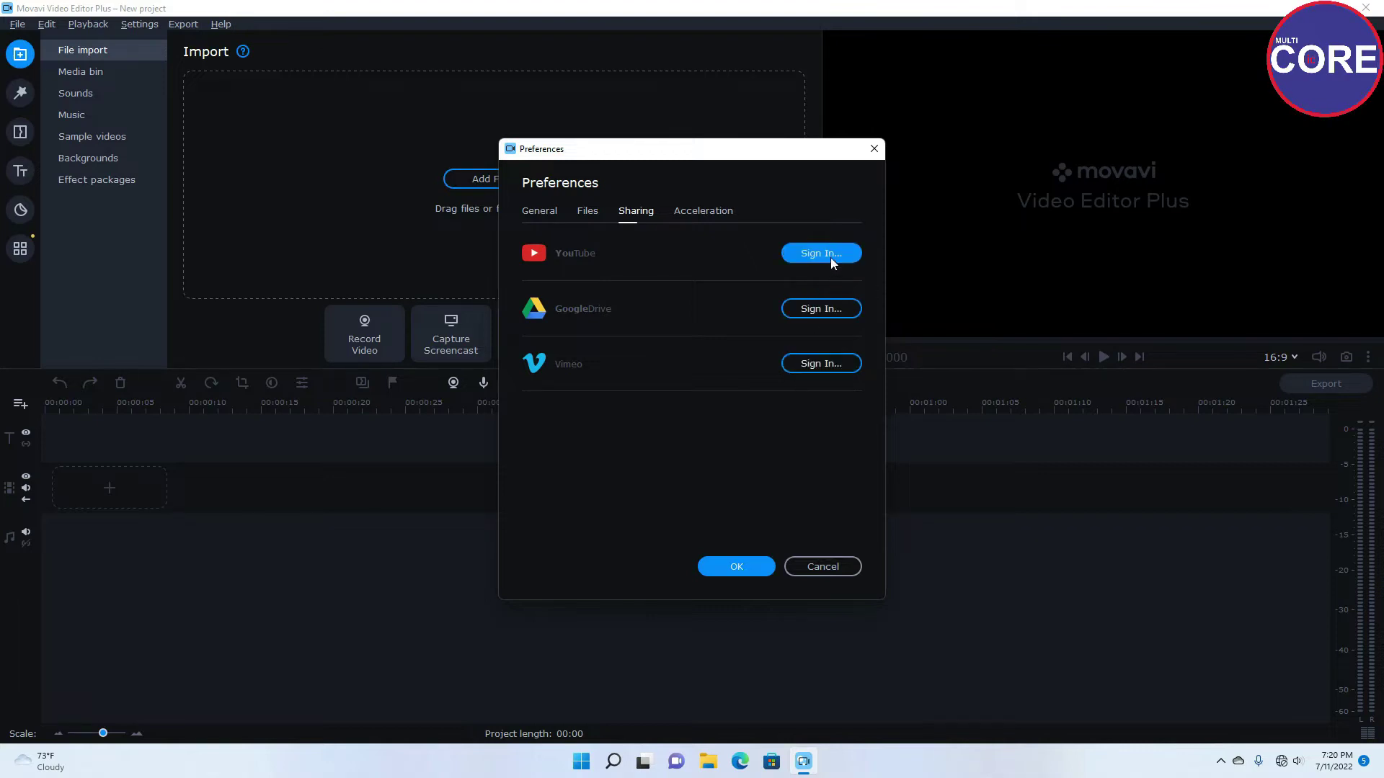
left_click(746, 563)
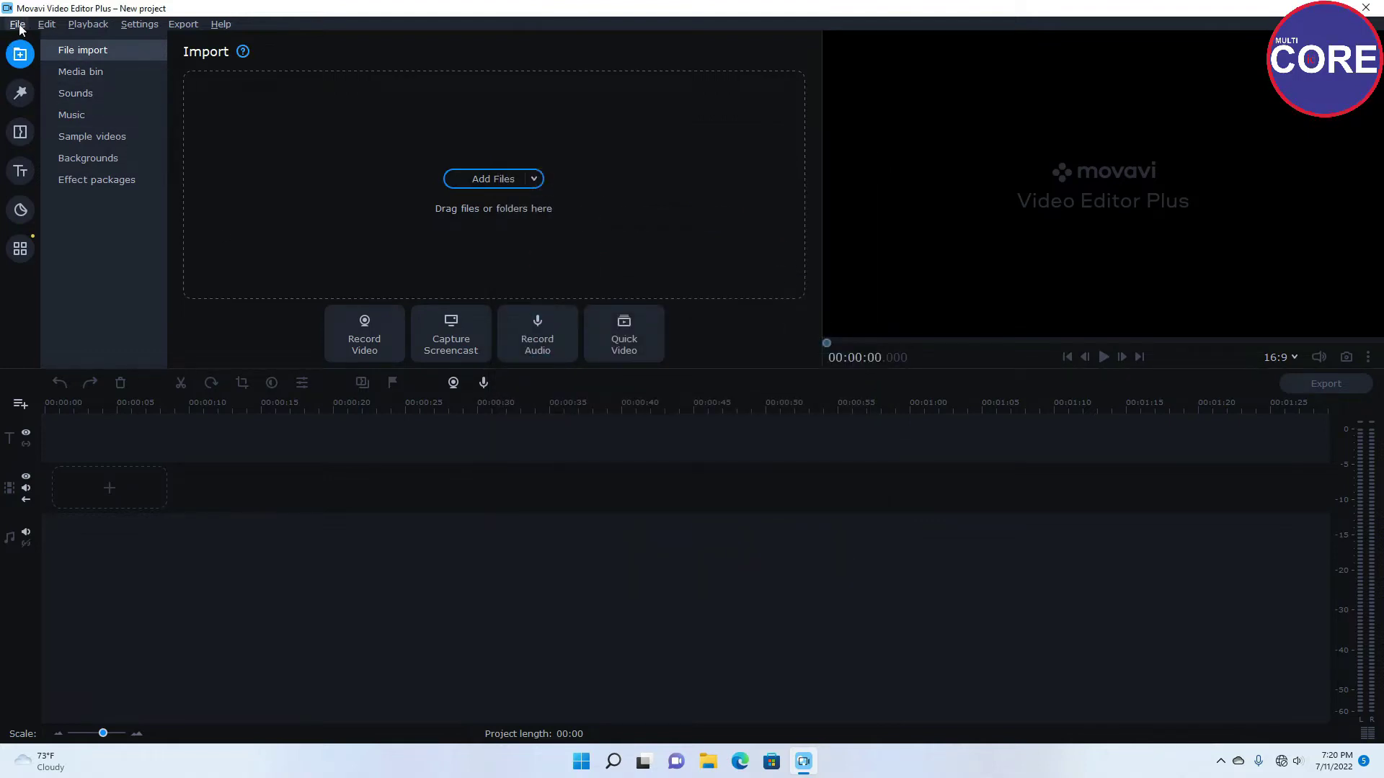
left_click(504, 180)
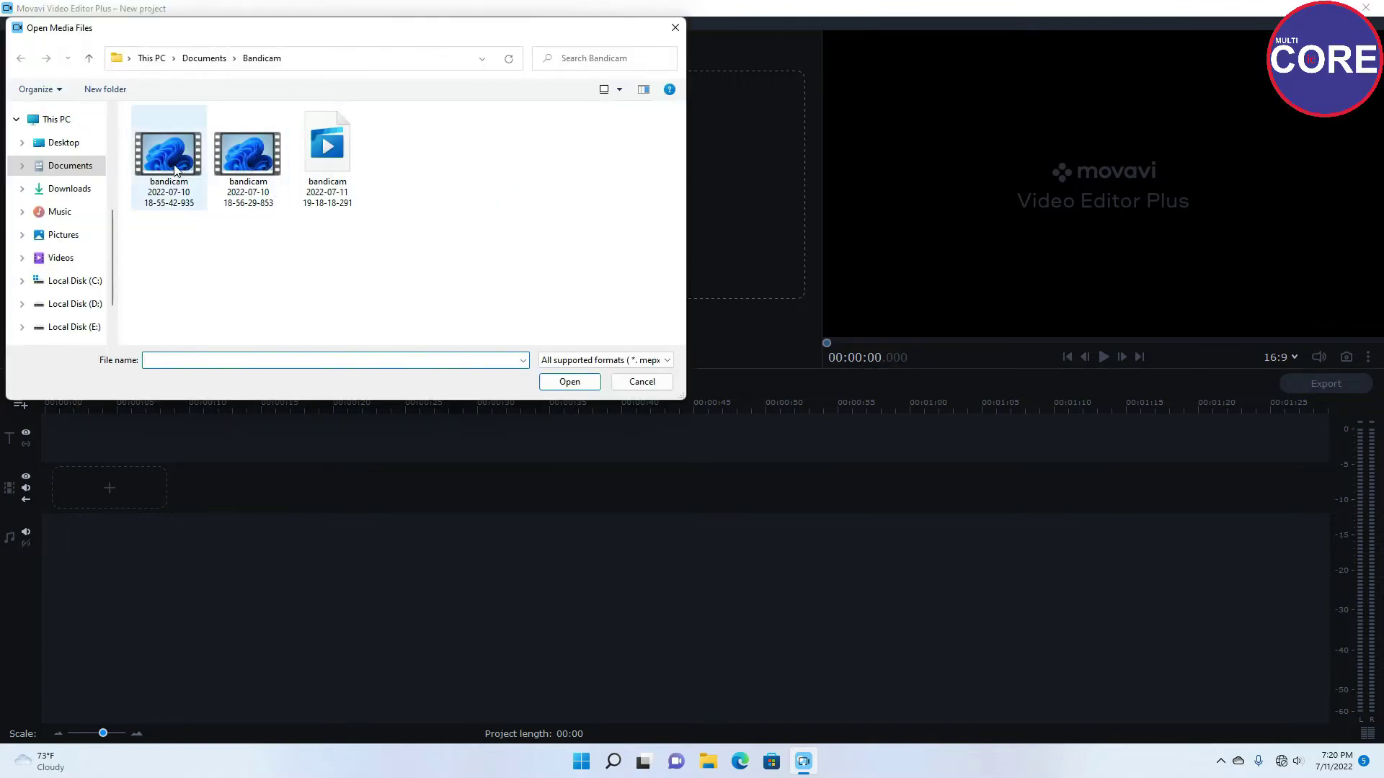
left_click(175, 169)
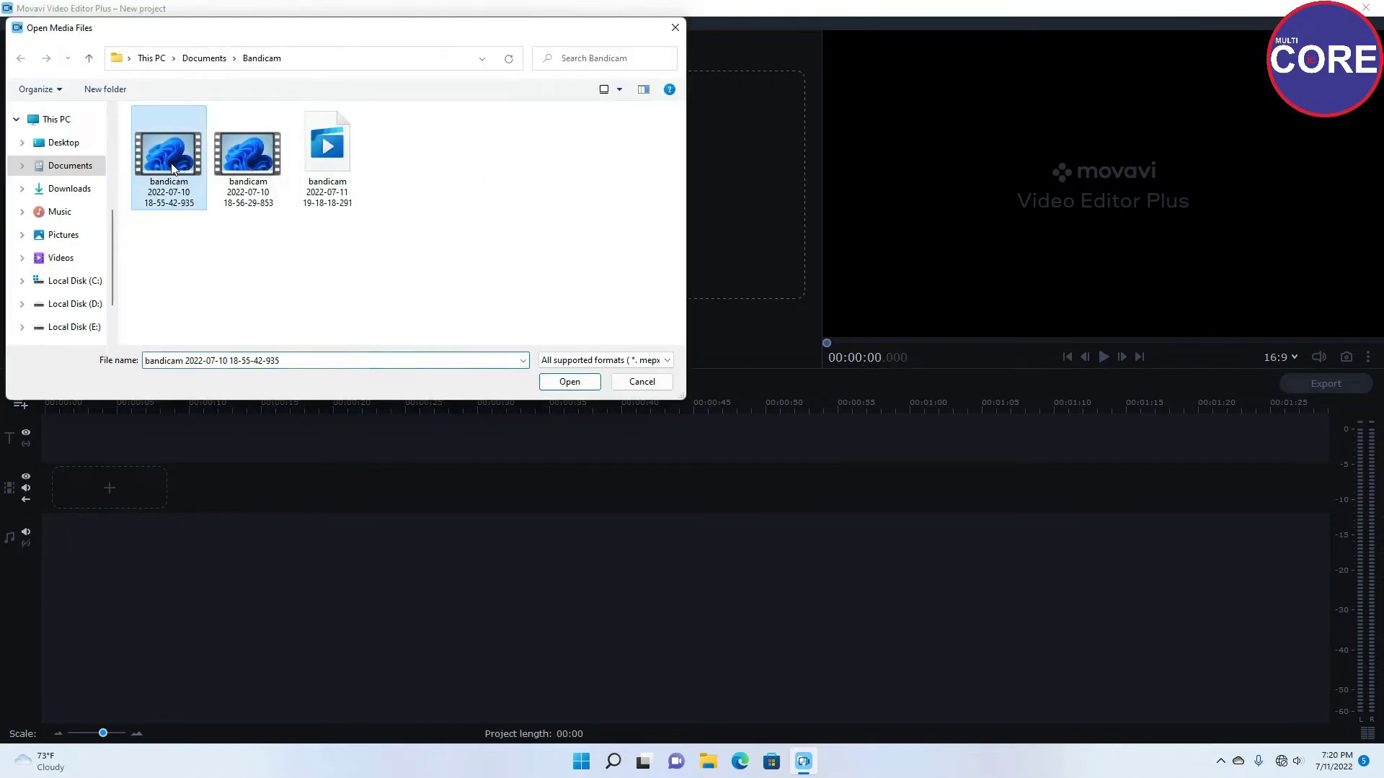
left_click(570, 381)
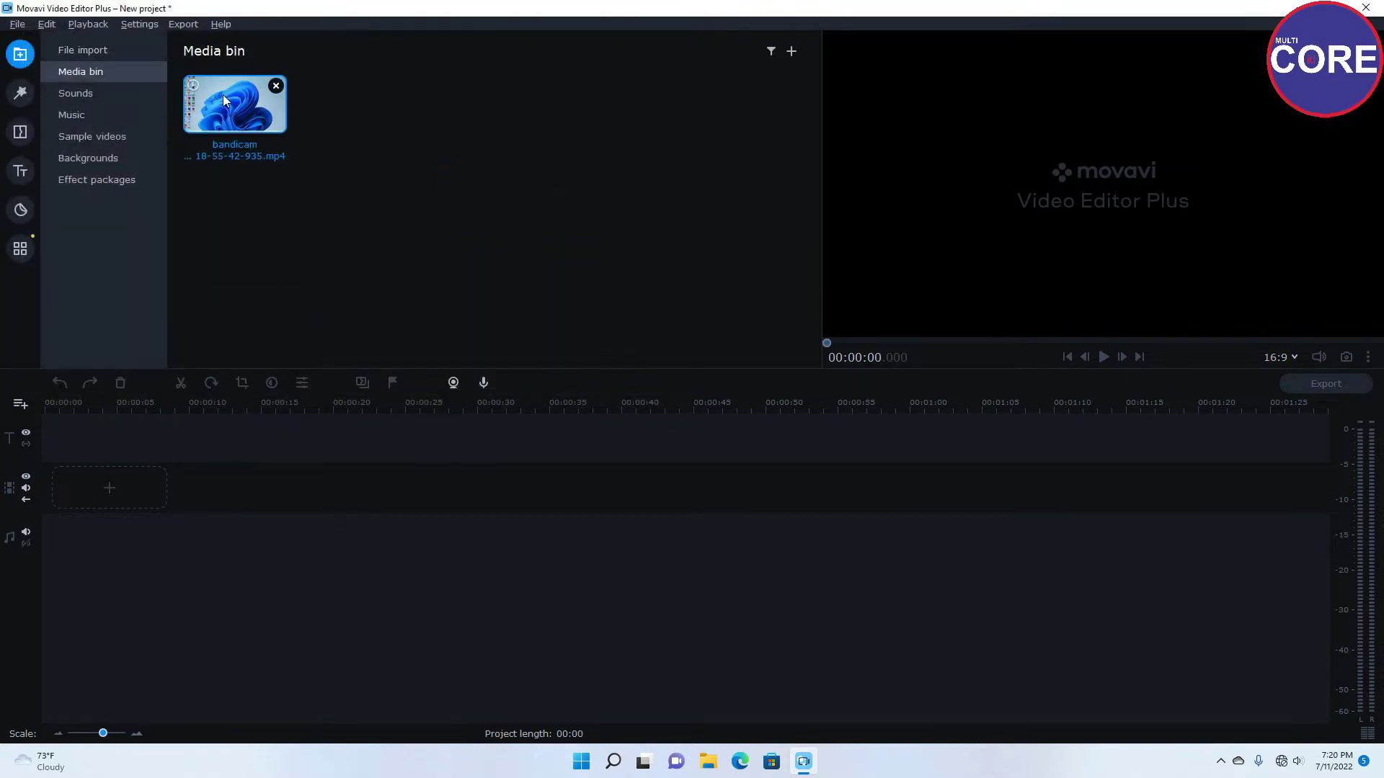
left_click_drag(223, 99, 72, 459)
Step: Import the video [DE]OBlues.E11.360 from the Documents folder into the media bin
right_click(359, 169)
left_click(389, 176)
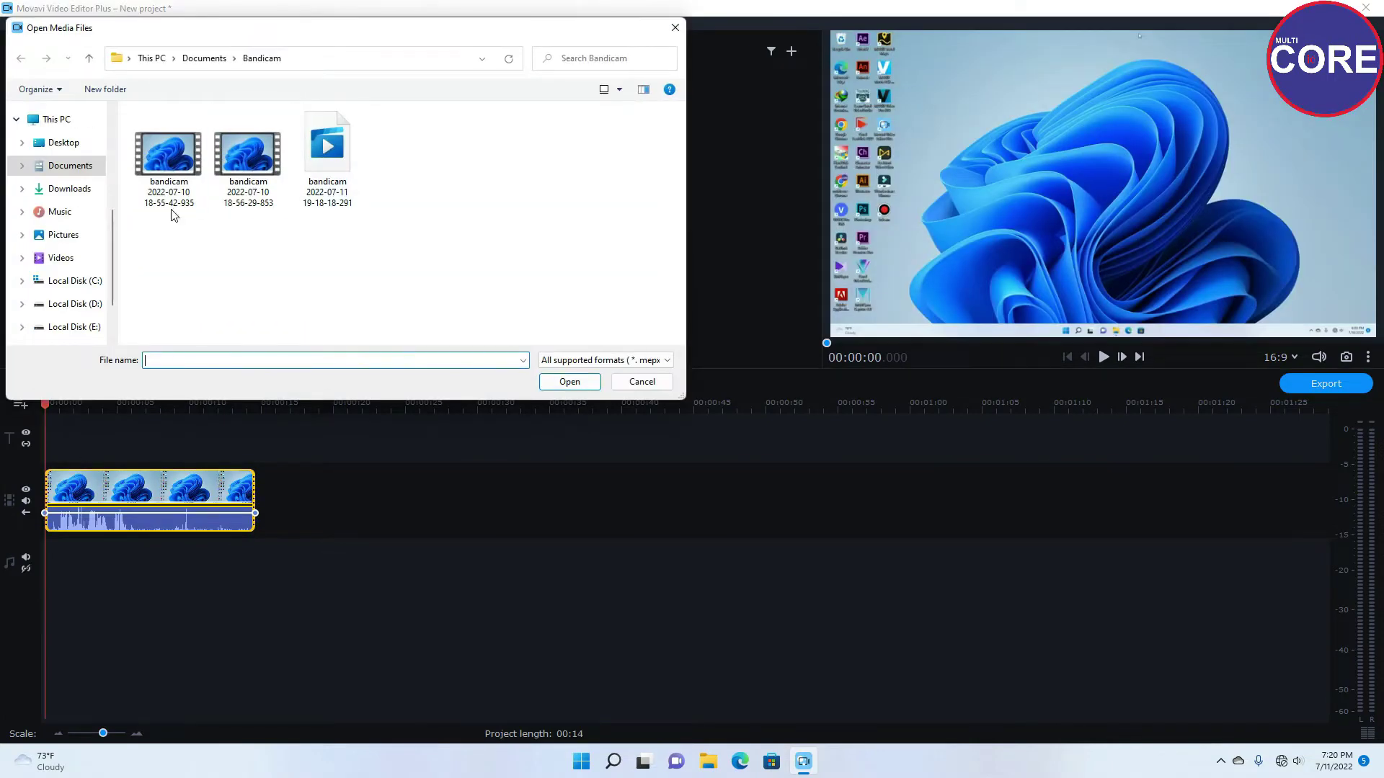
left_click(75, 168)
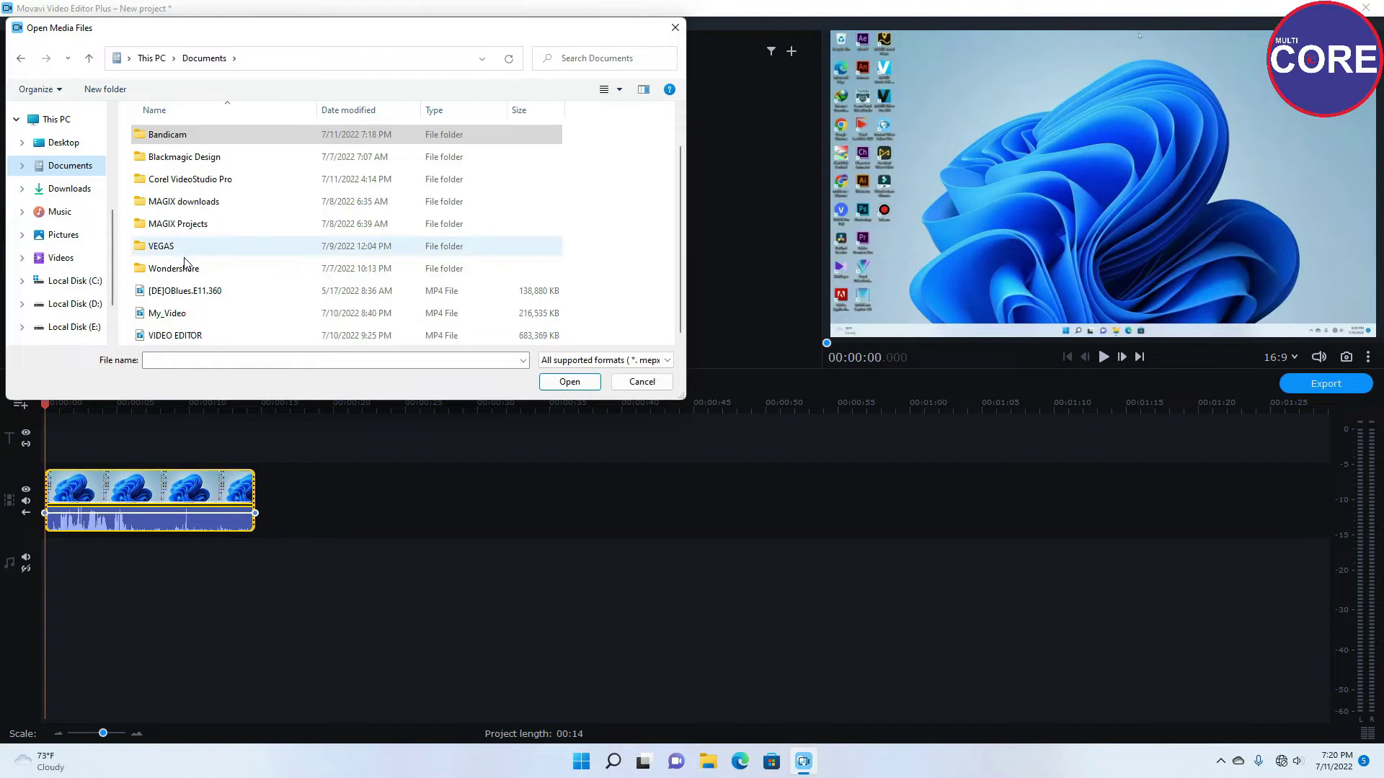
left_click(180, 294)
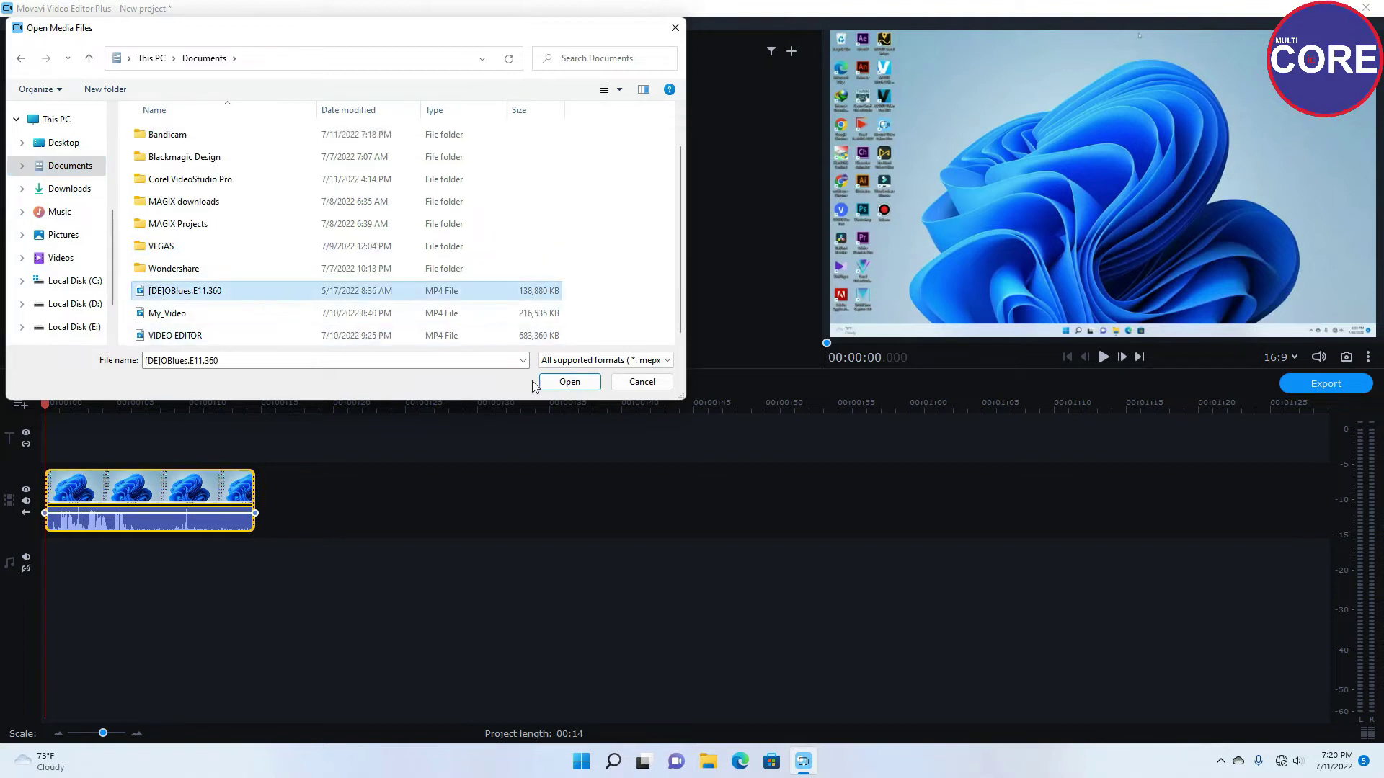
left_click(573, 383)
left_click_drag(346, 114, 391, 189)
Step: Add an extra video track above the bandicam clip and place the [DE]OBlues.E11.360 clip at its start
right_click(144, 441)
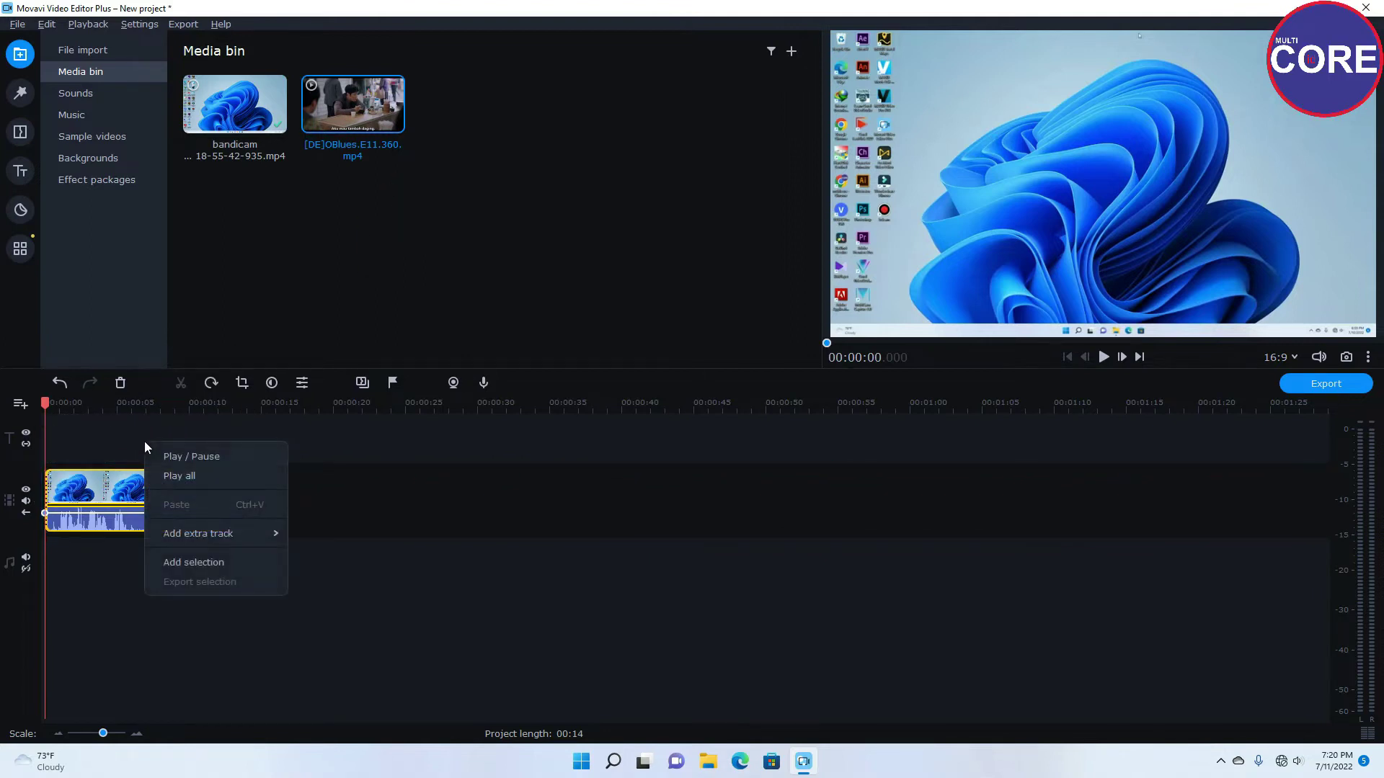
mouse_move(185, 531)
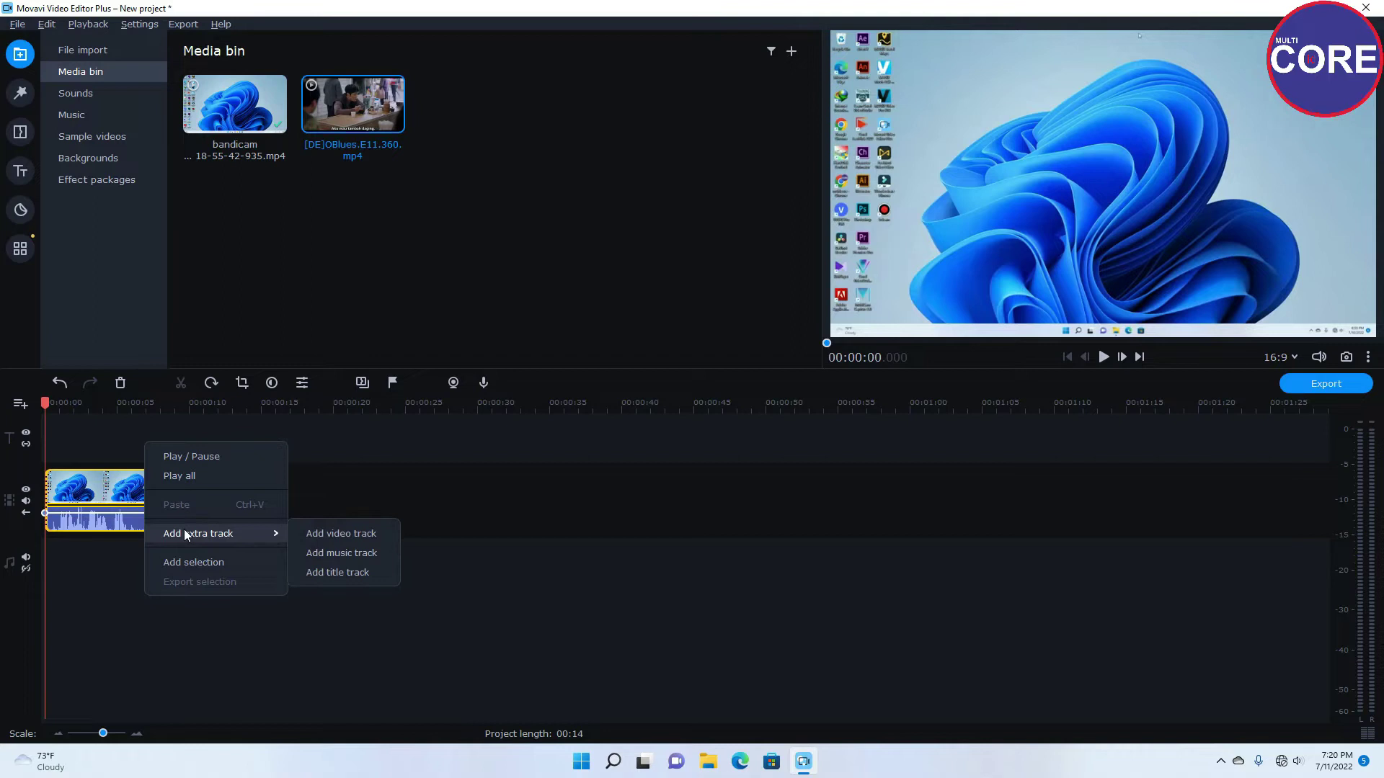
left_click(340, 534)
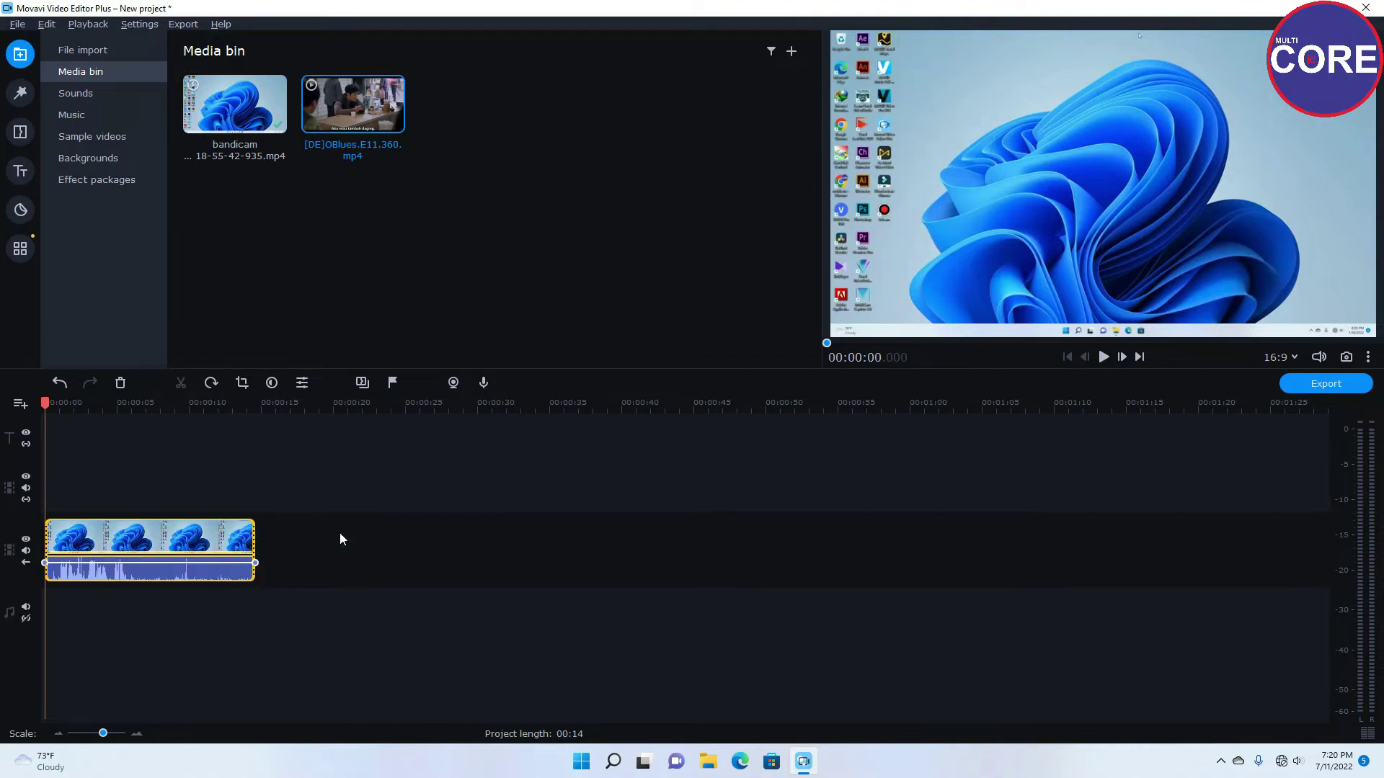
left_click(99, 504)
left_click_drag(348, 101, 84, 505)
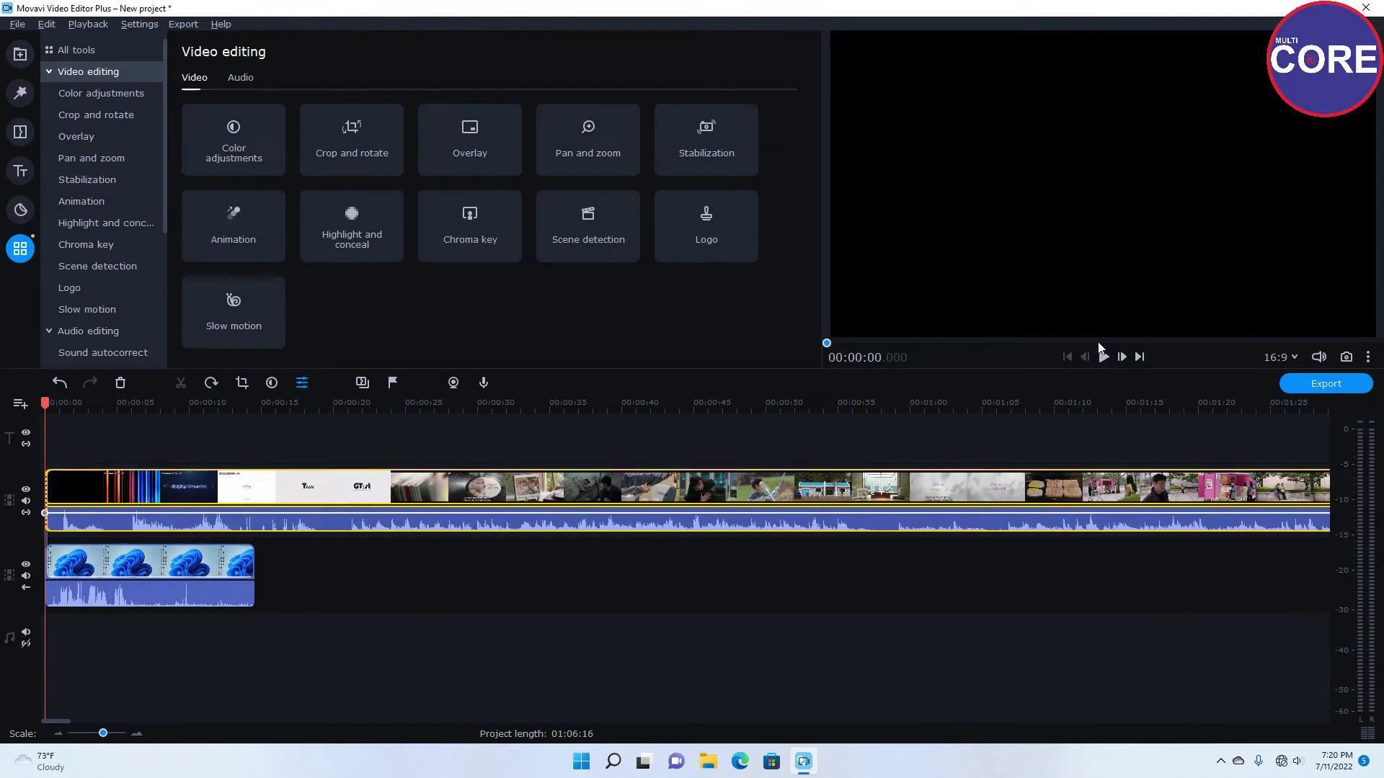
Step: Preview frames at several points of the two stacked timeline clips
left_click(133, 488)
left_click(153, 566)
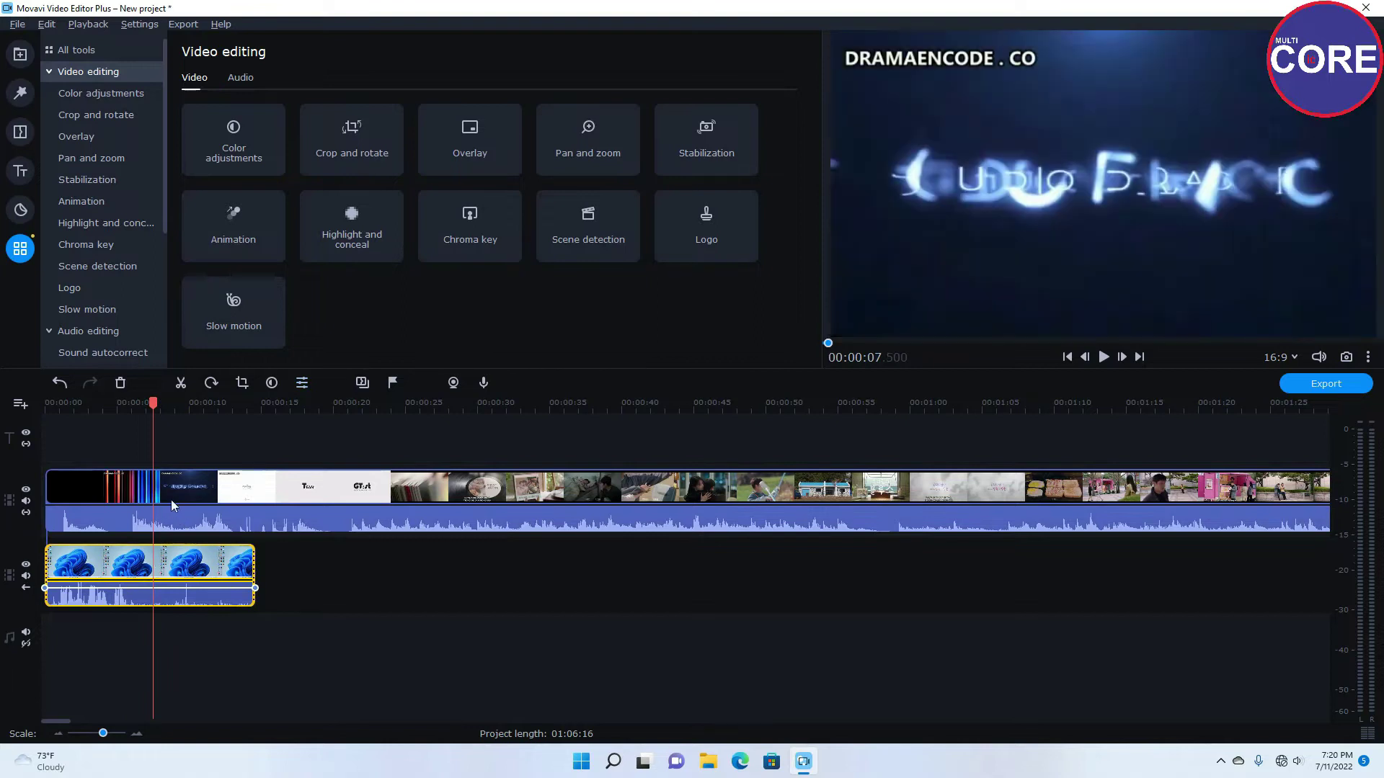
left_click(78, 485)
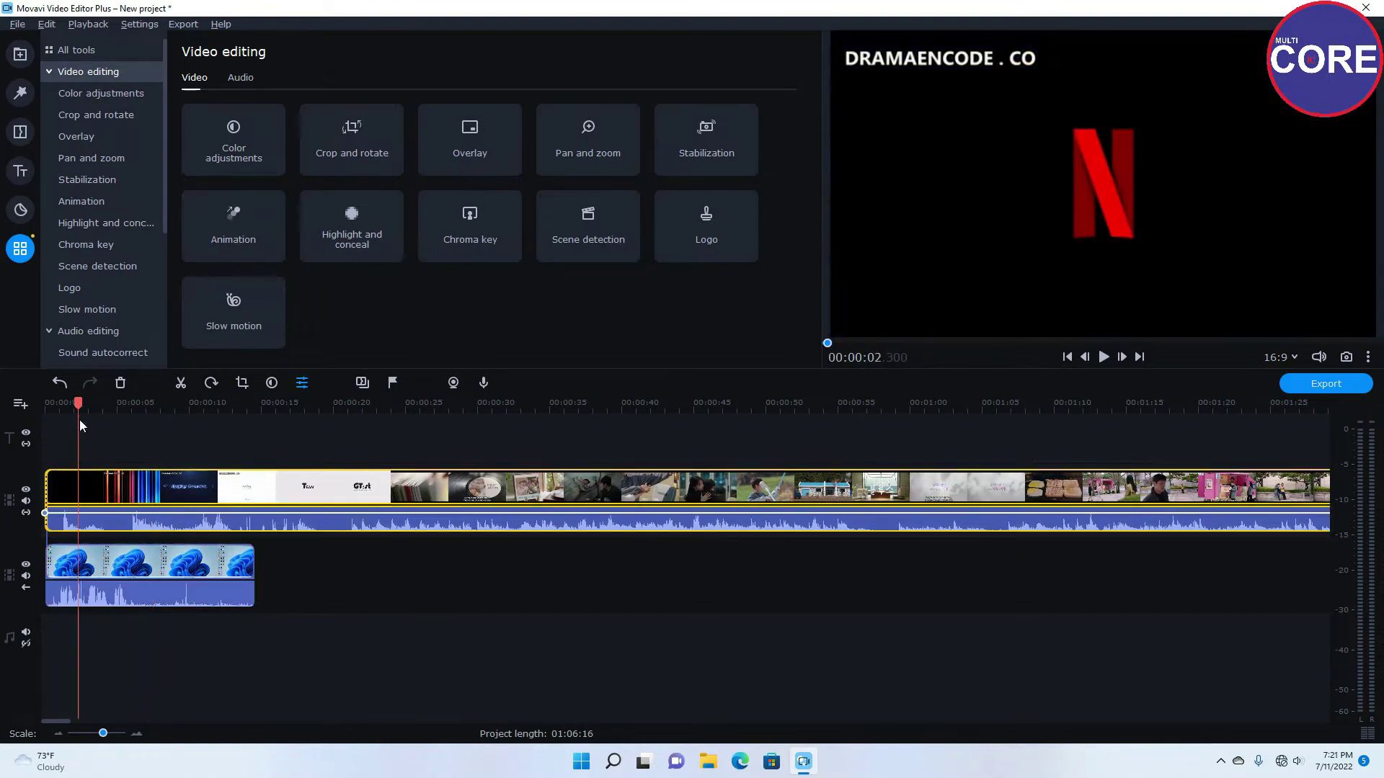
Step: Play the project from the beginning and lower the system volume to 10
left_click_drag(78, 405, 11, 408)
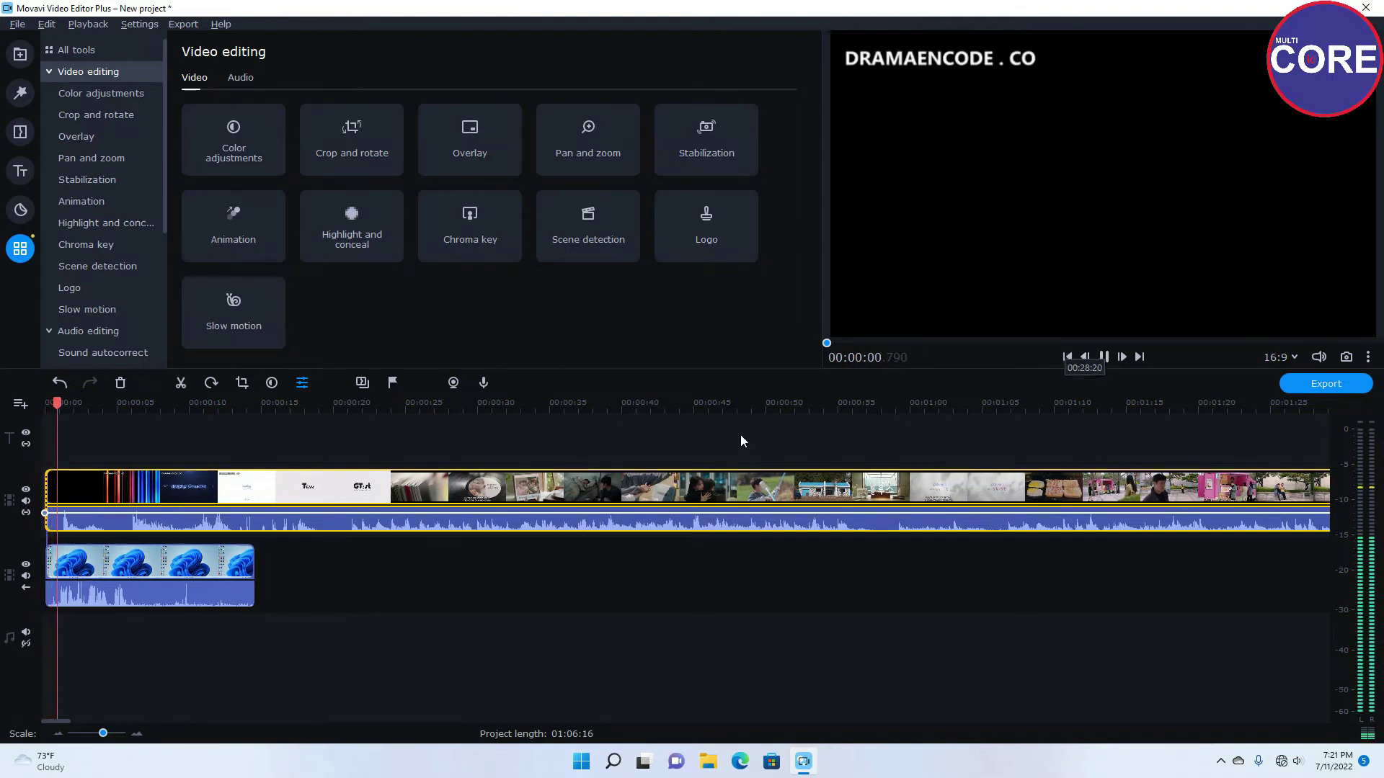
key("XF86AudioLowerVolume")
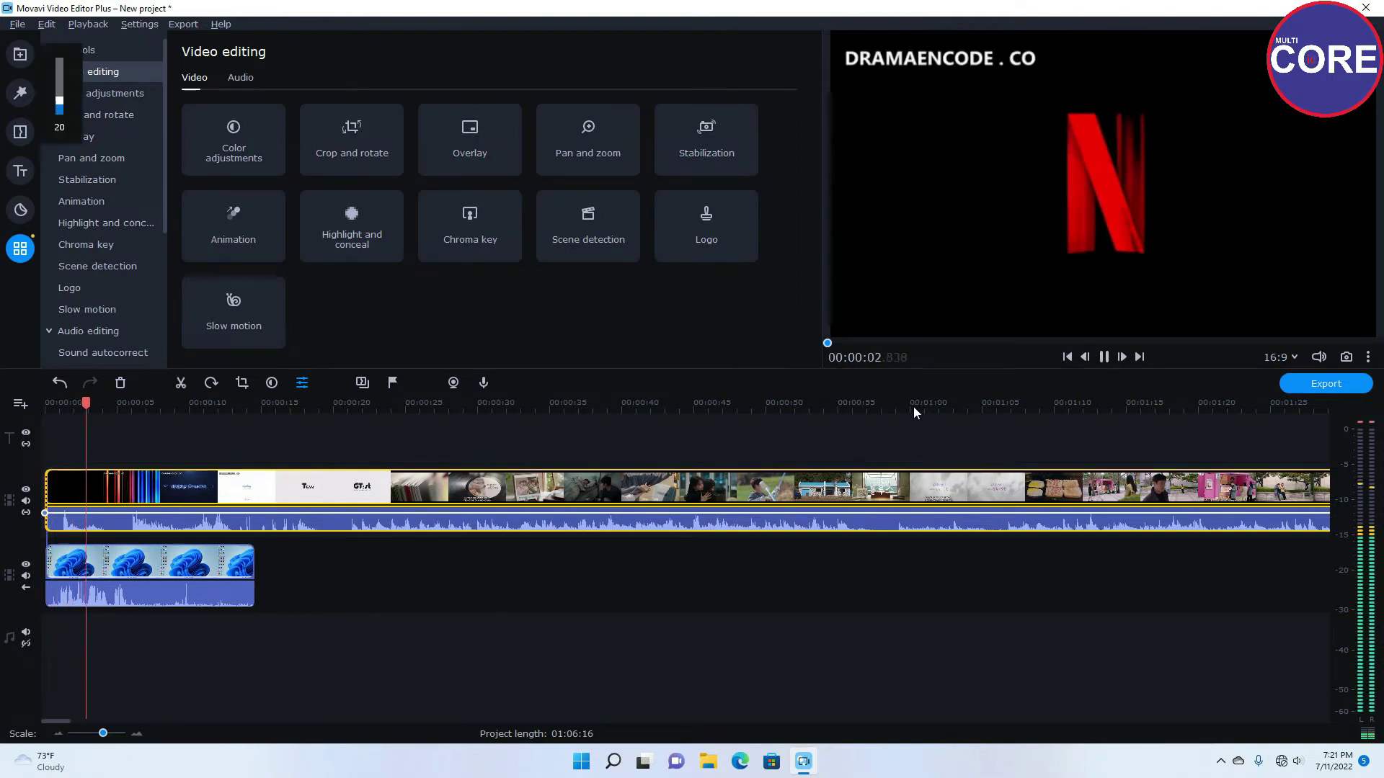
key("XF86AudioLowerVolume")
key("XF86AudioLowerVolume")
key("XF86AudioLowerVolume")
key("XF86AudioLowerVolume")
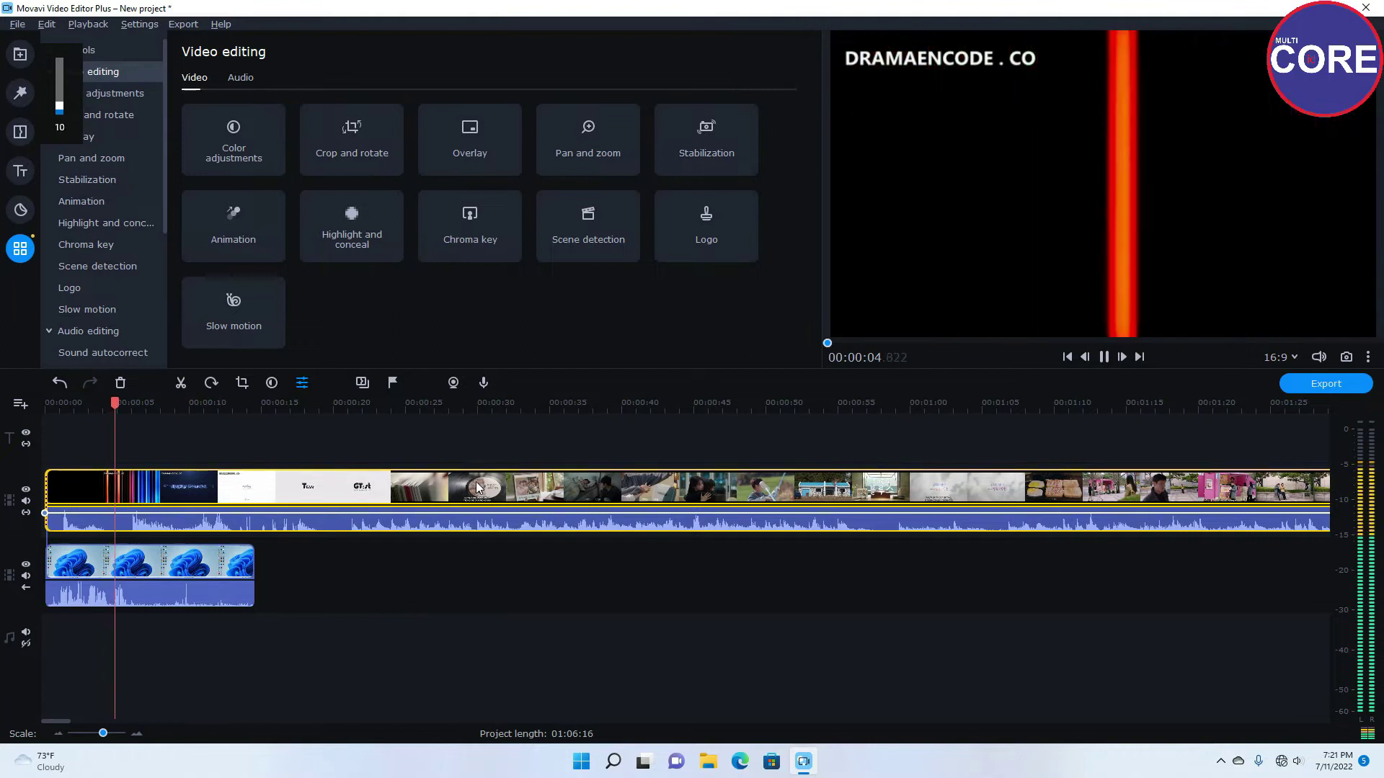
Step: Replay the opening seconds of the project and return the playhead to the start of the timeline
left_click(256, 508)
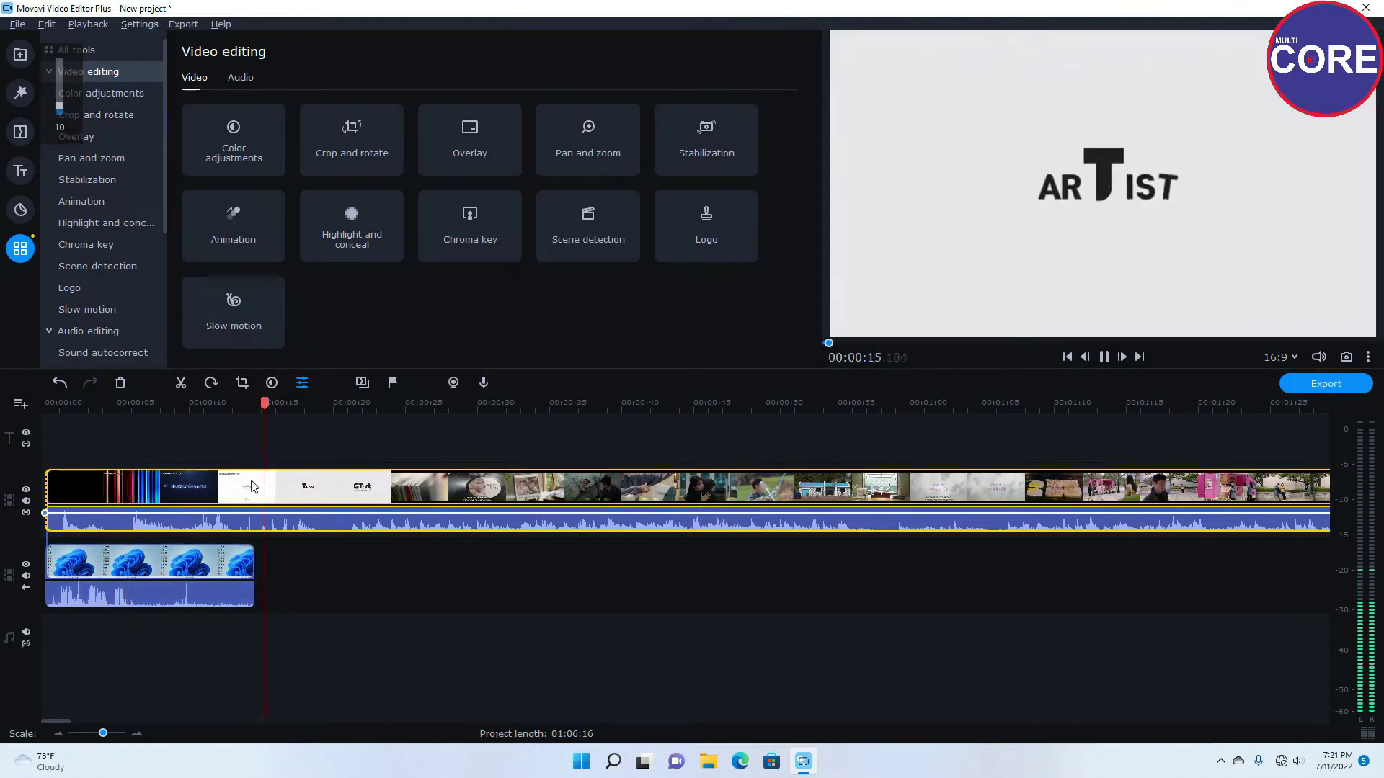
left_click(1063, 357)
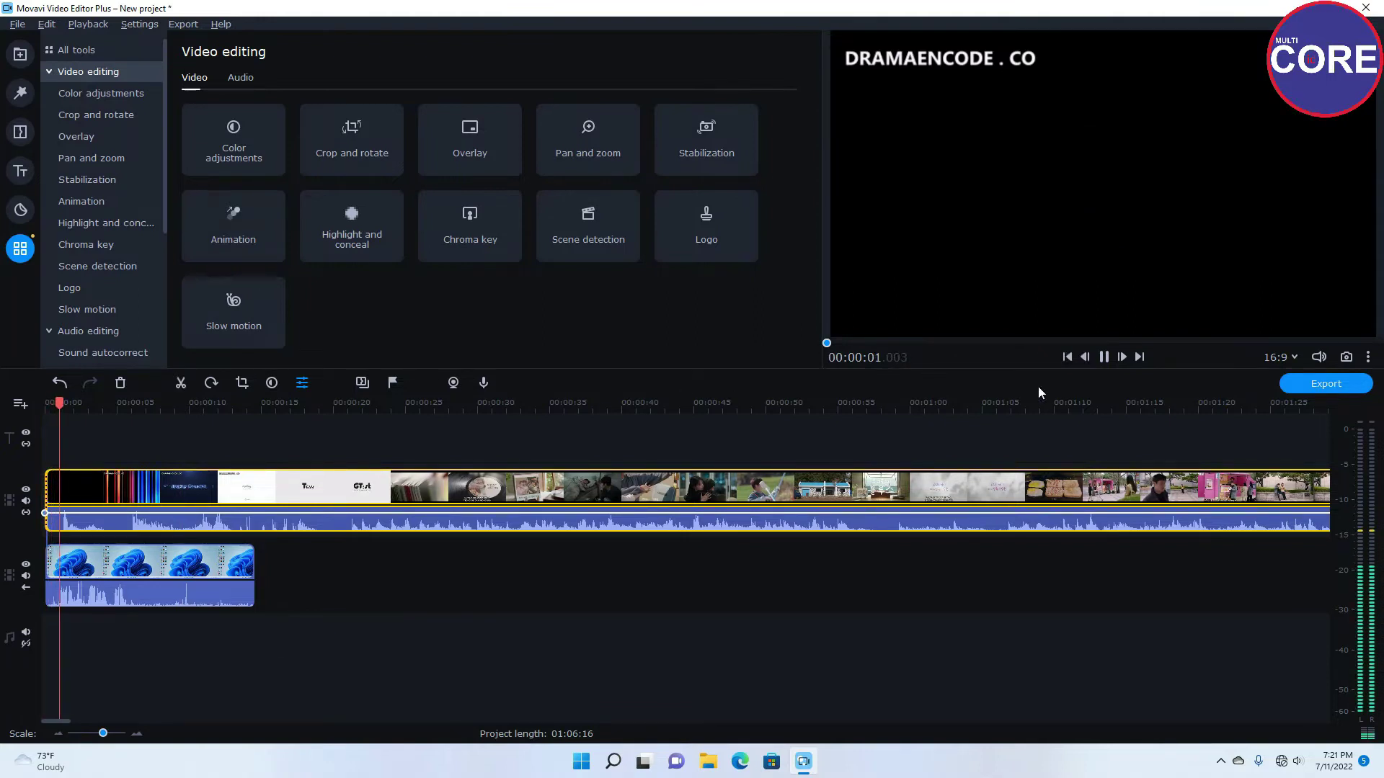
left_click(1103, 356)
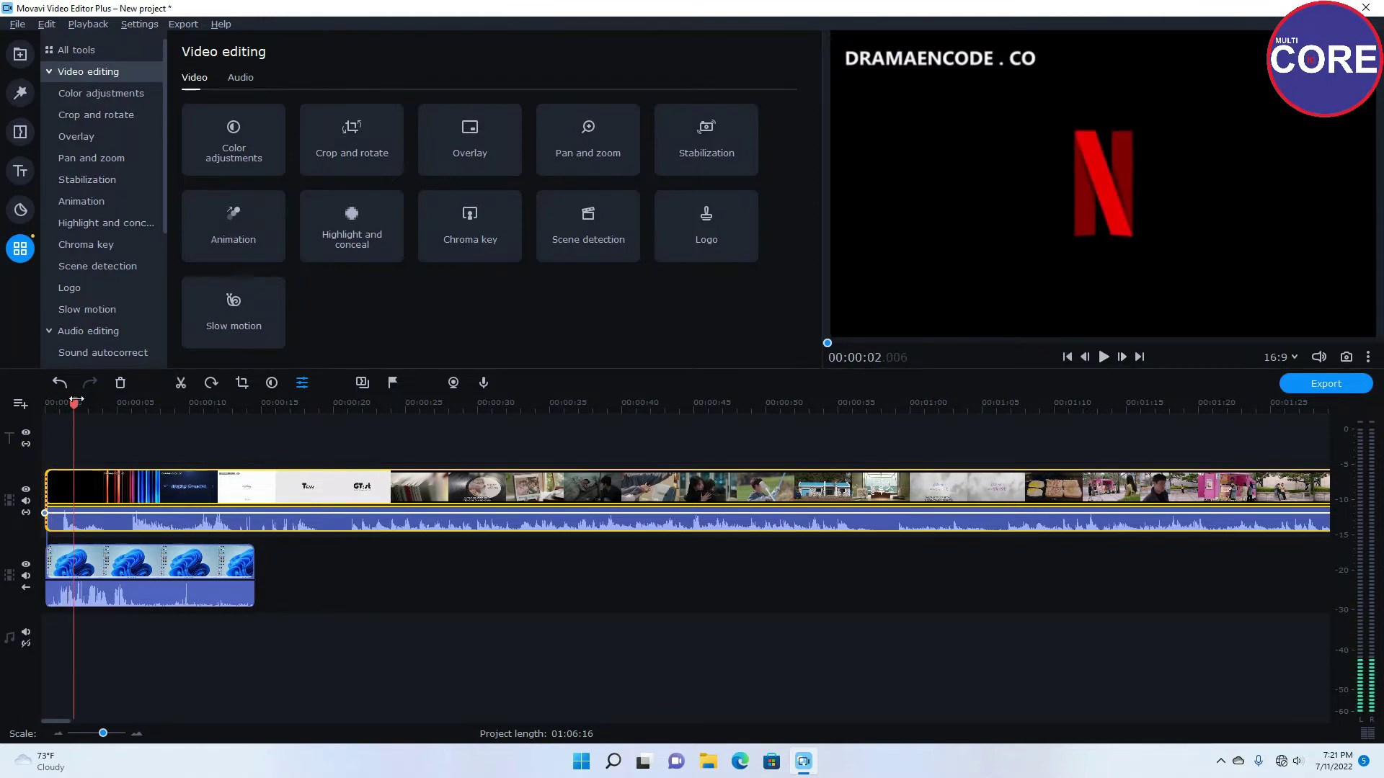
left_click(39, 407)
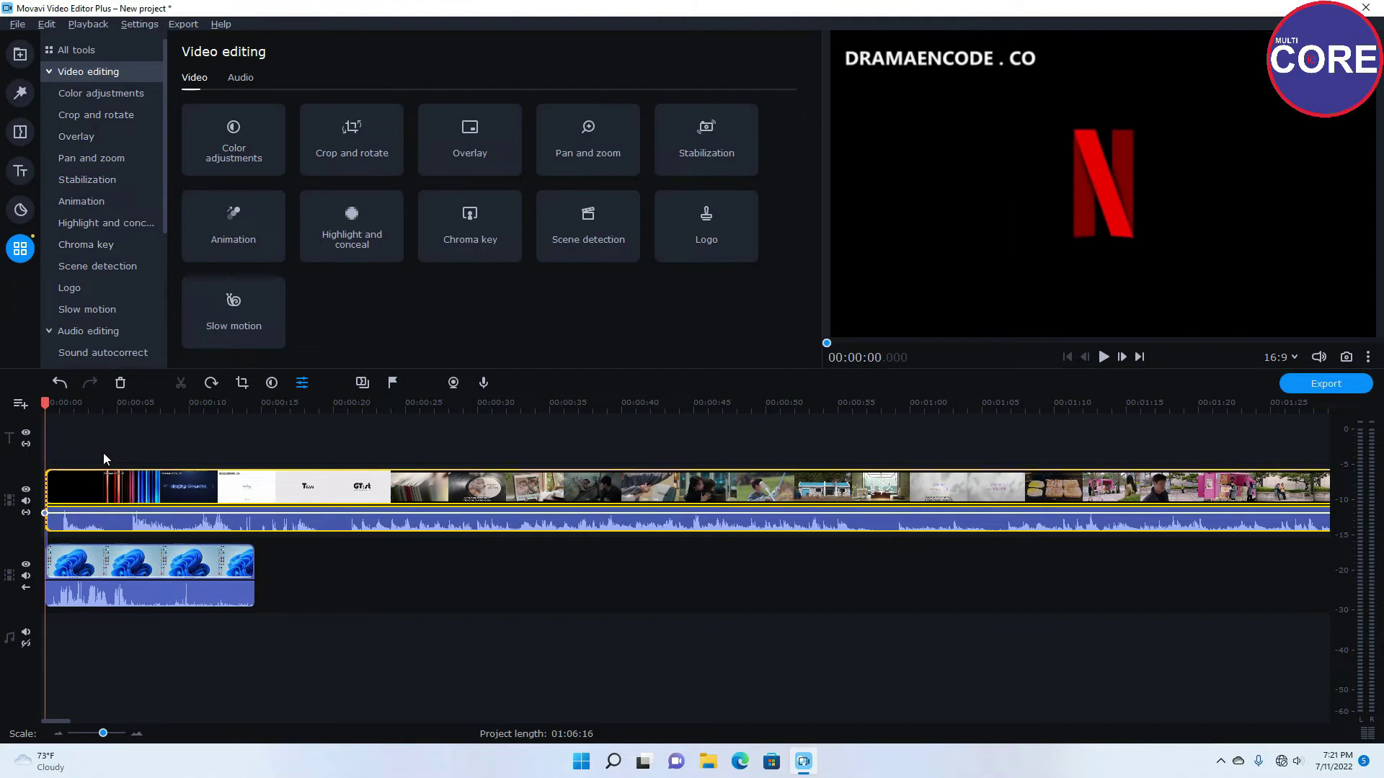
Step: Open the color adjustment presets and select Auto White Balance
left_click(62, 96)
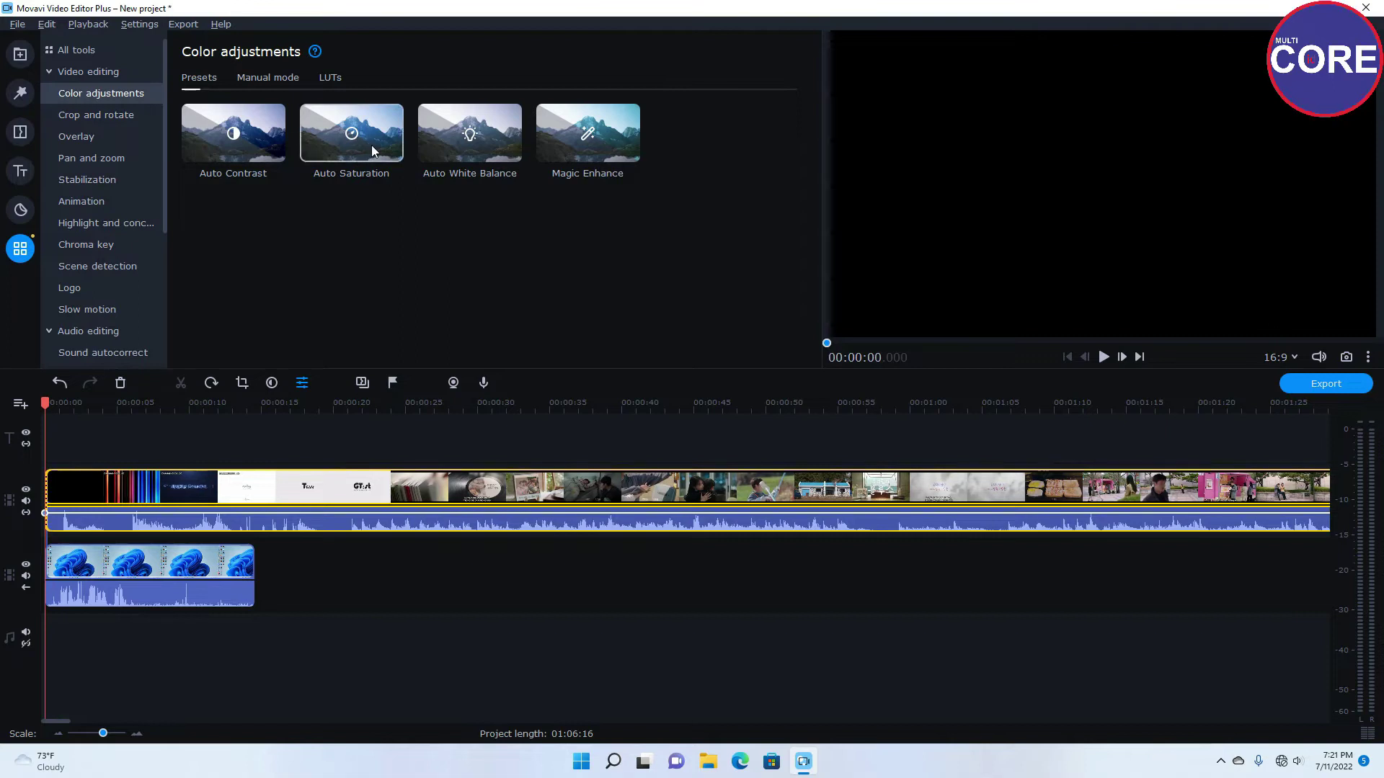
left_click_drag(470, 139, 453, 173)
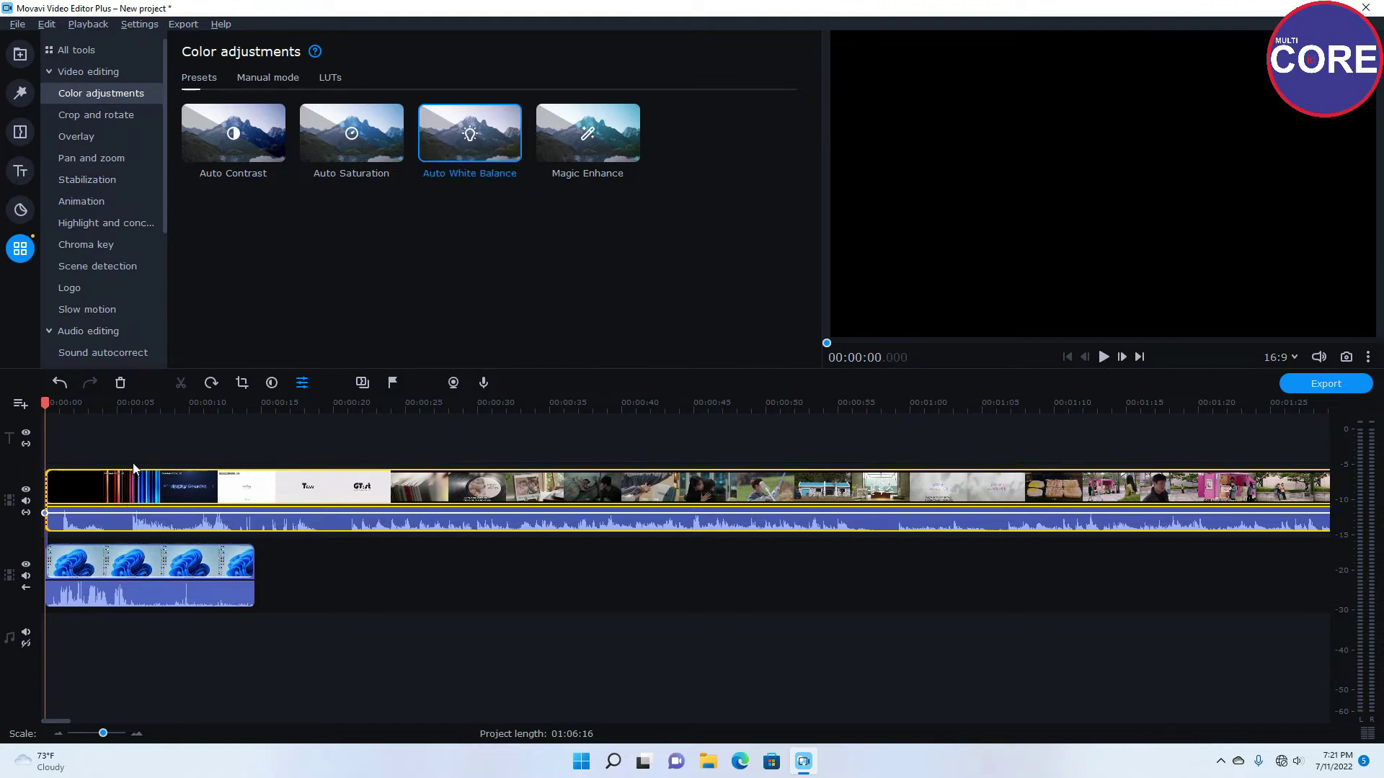
Step: Try splitting the [DE]OBlues.E11.360 clip at 00:00:14.650
mouse_move(41, 403)
left_mouse_down()
mouse_move(197, 405)
mouse_move(81, 428)
mouse_move(323, 406)
mouse_move(150, 408)
left_mouse_up()
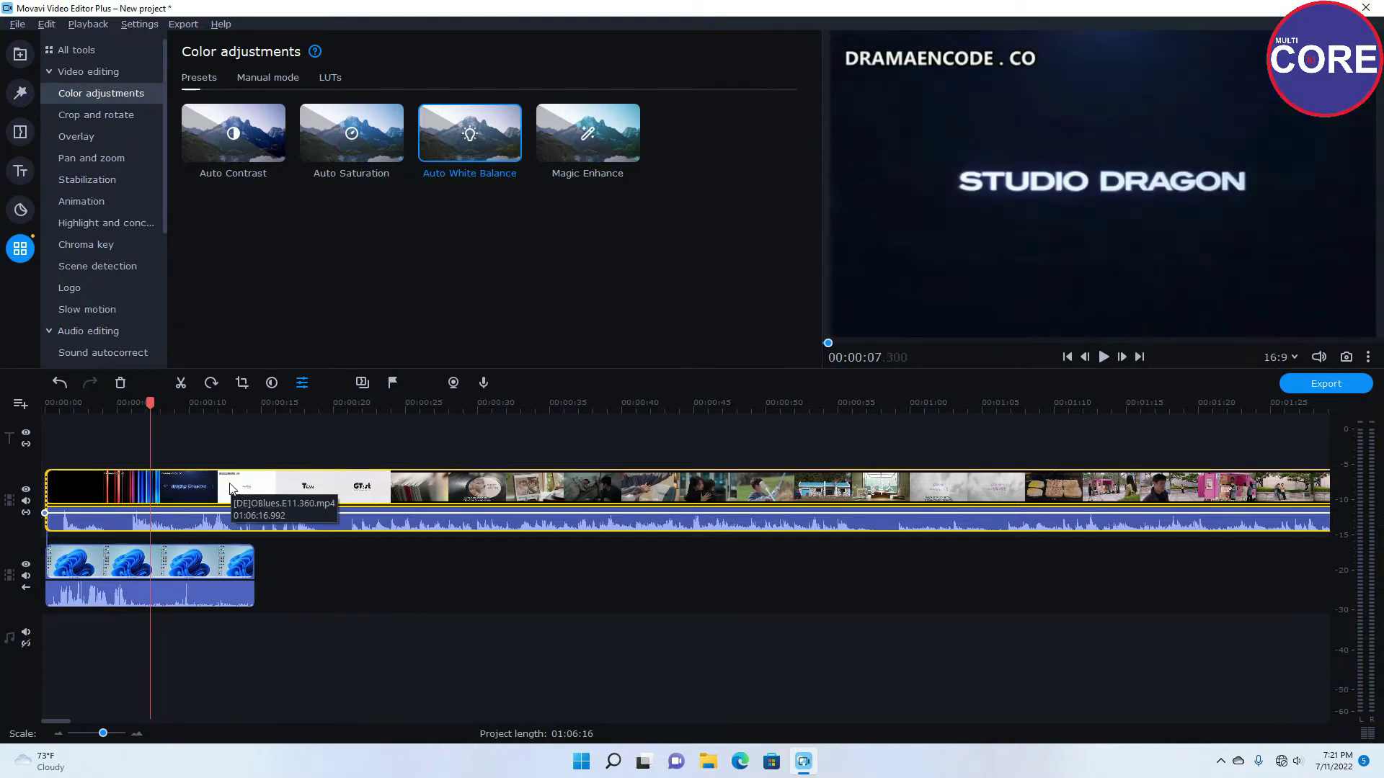
left_click(257, 493)
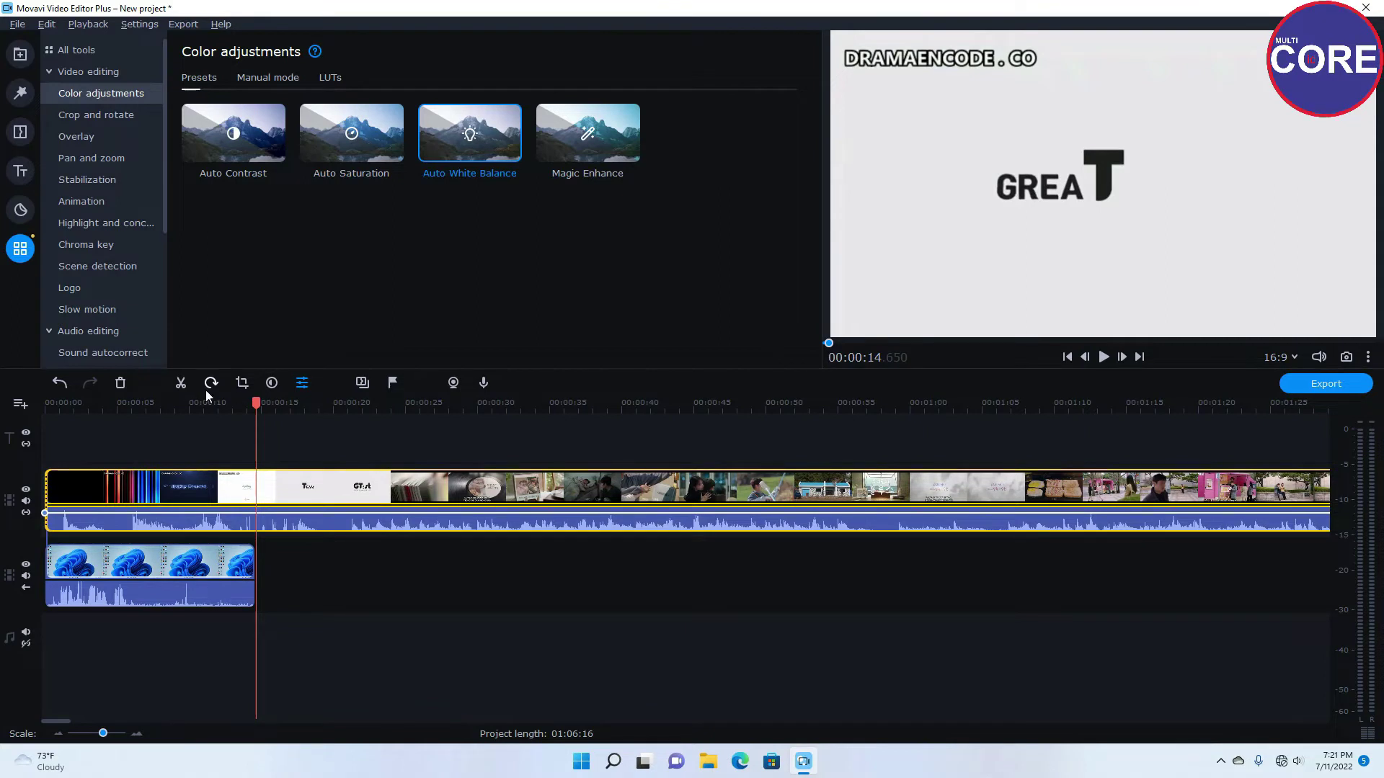
left_click(180, 383)
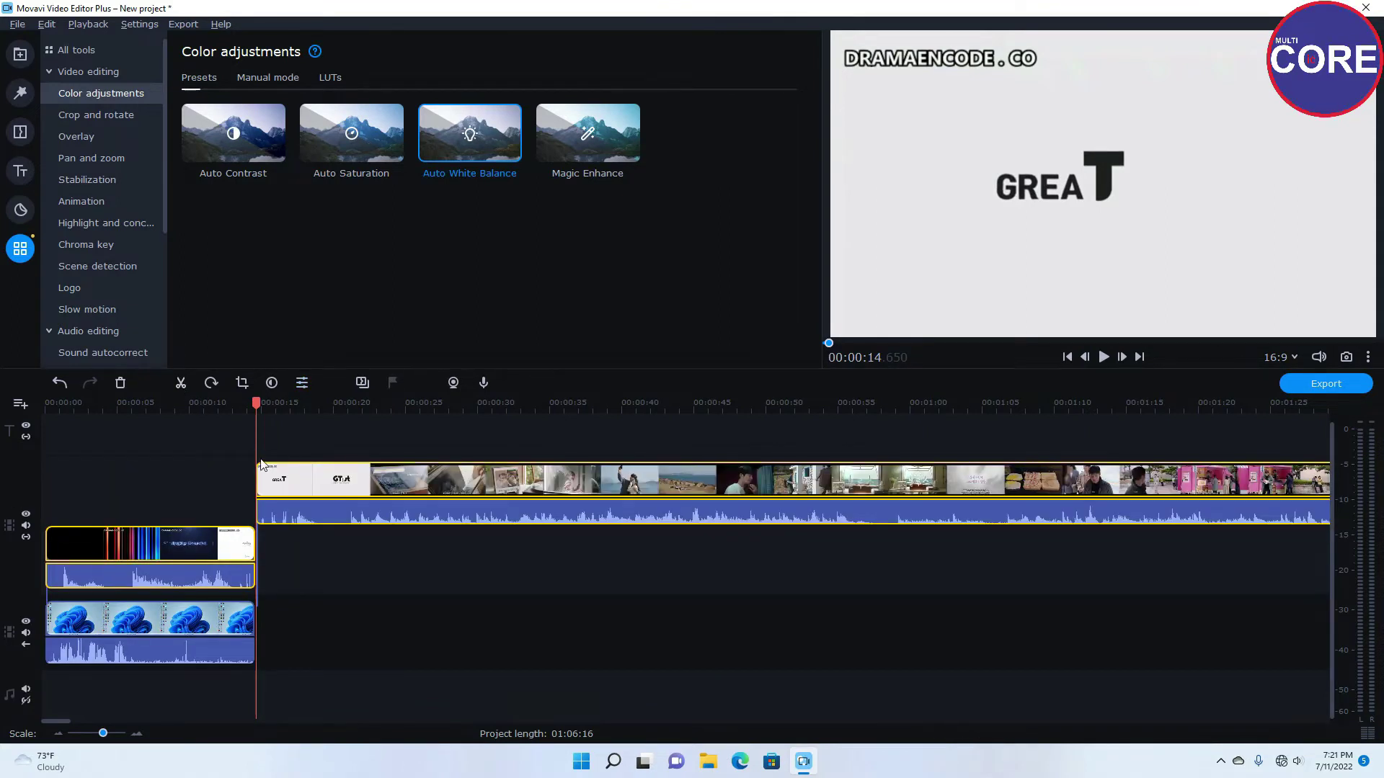
Step: Undo the last split and split the [DE]OBlues.E11.360 clip at 00:00:16.100 instead
left_click(46, 26)
left_click(54, 46)
left_click(276, 487)
key("ctrl+y")
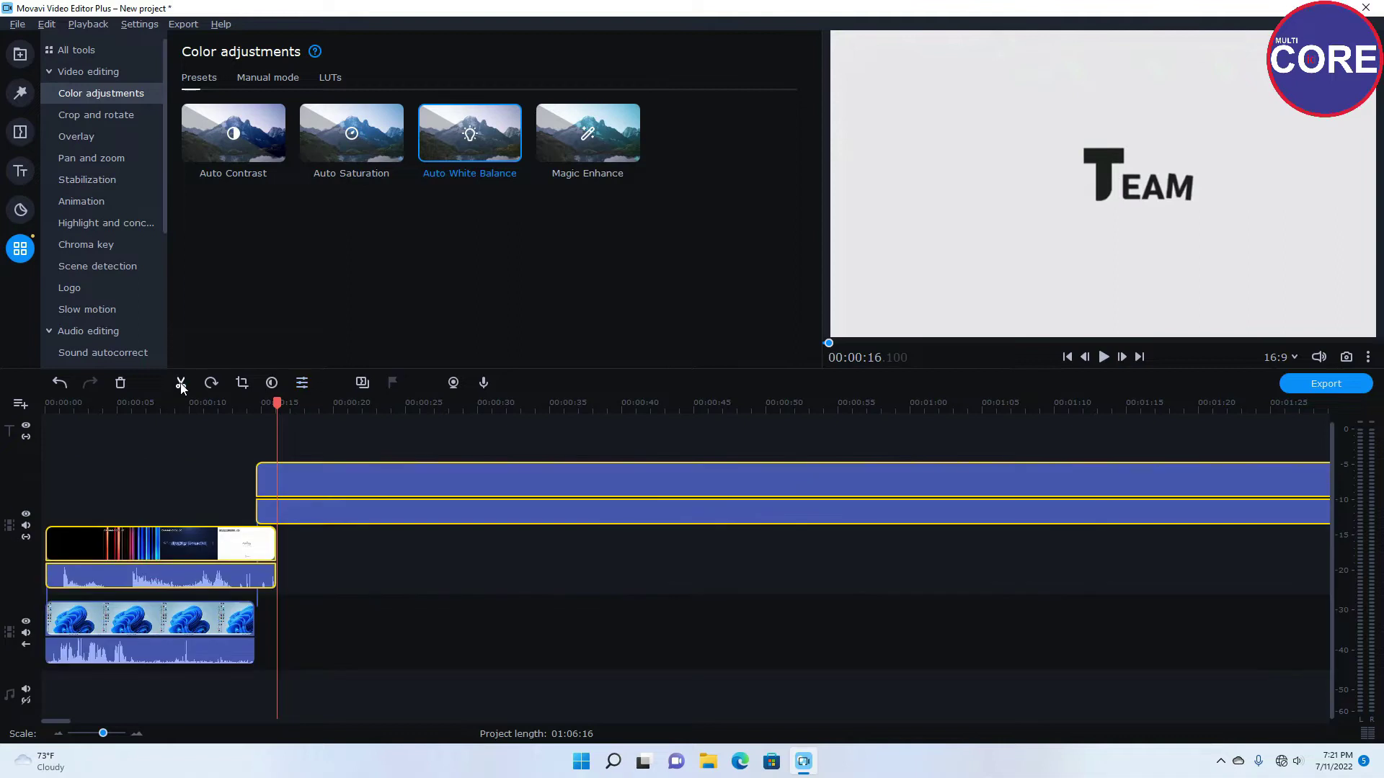
Step: Split the long upper piece of the [DE]OBlues.E11.360 clip at 00:00:20.000
mouse_move(351, 513)
left_mouse_down()
mouse_move(368, 512)
mouse_move(339, 495)
left_mouse_up()
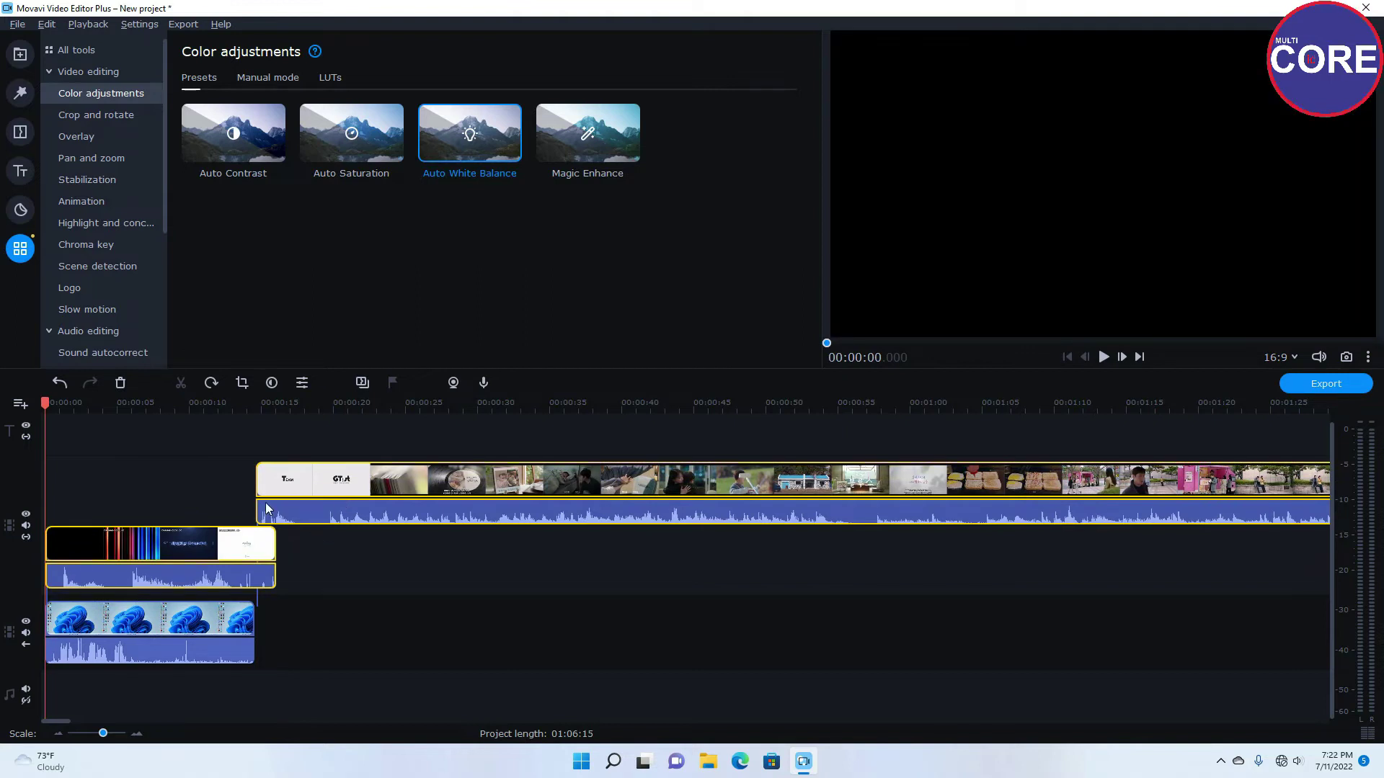
left_click(265, 508)
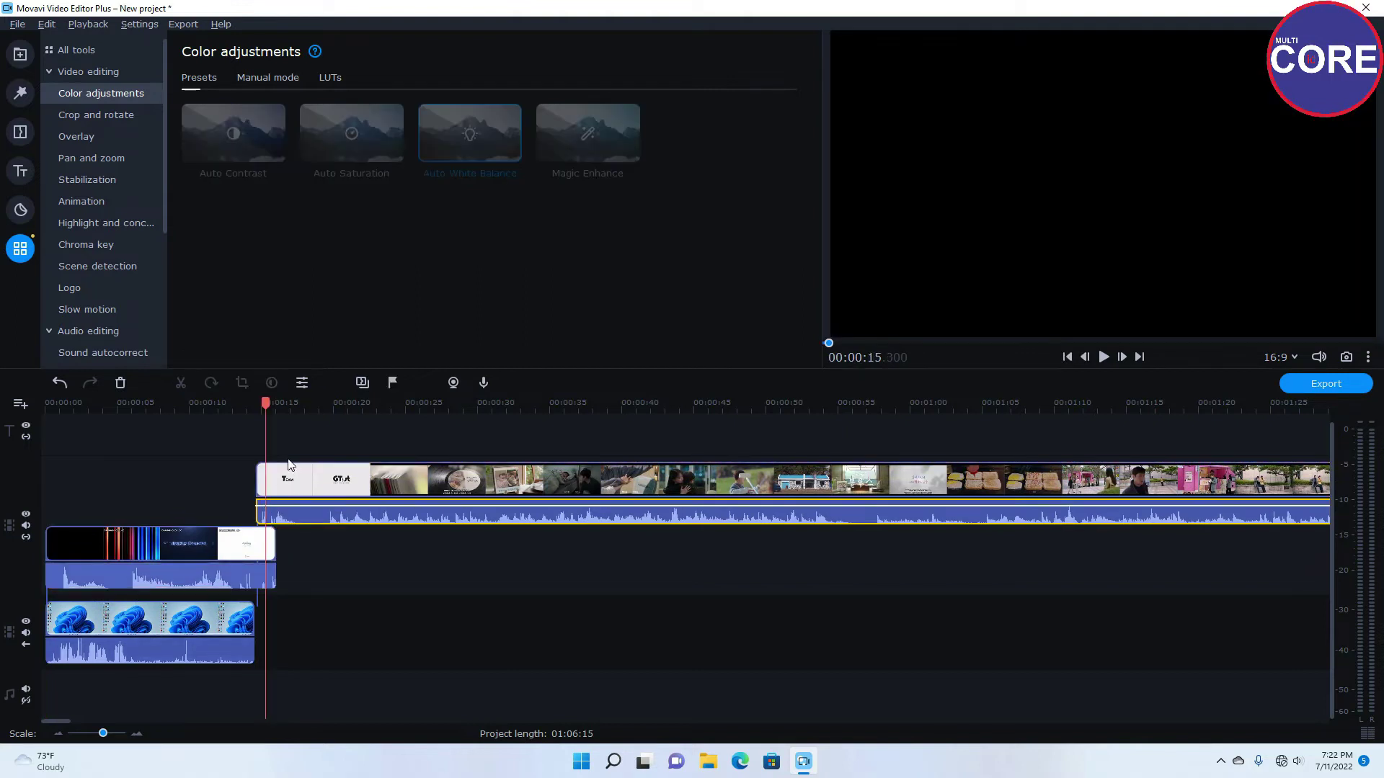
left_click(335, 480)
left_click(333, 404)
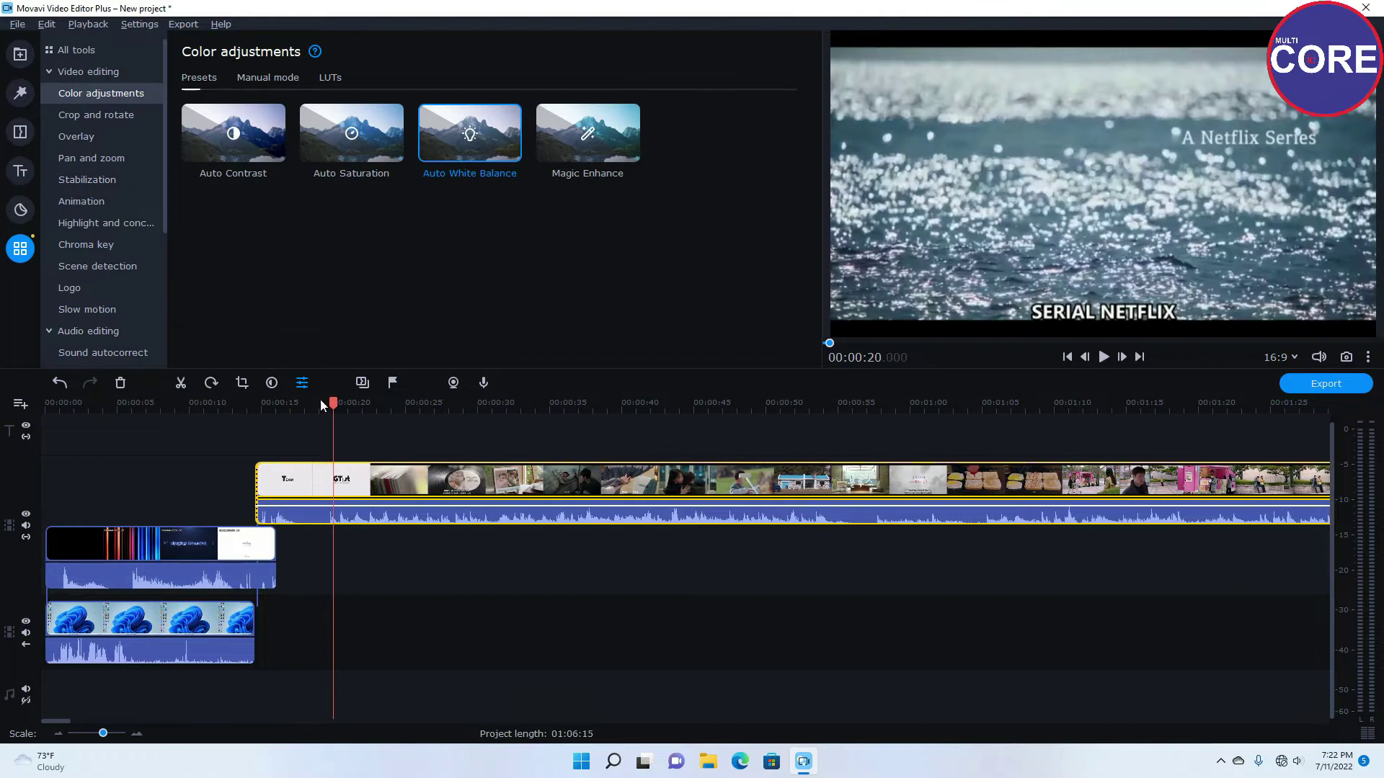
left_click(181, 383)
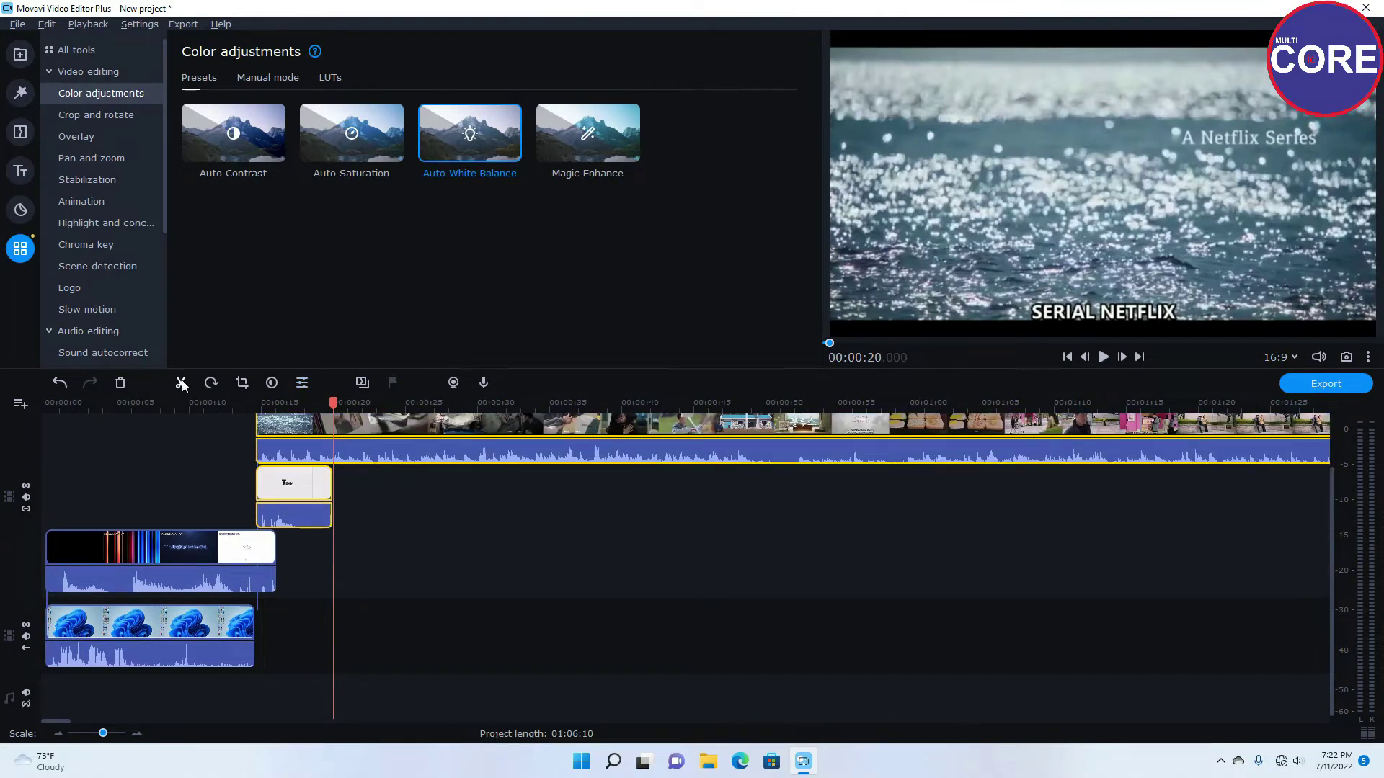
Step: Delete the audio and the video of the long topmost [DE]OBlues.E11.360 piece
left_click(293, 455)
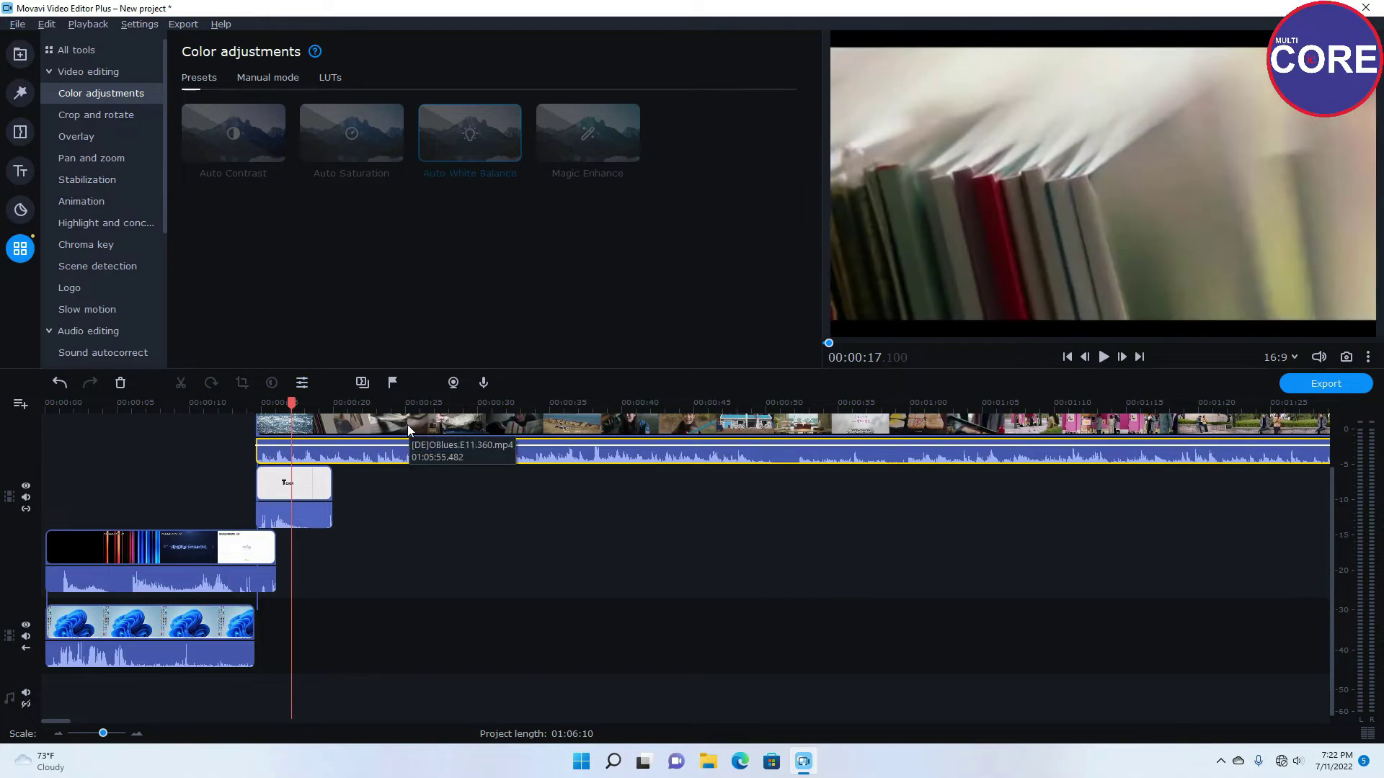
left_click(340, 441)
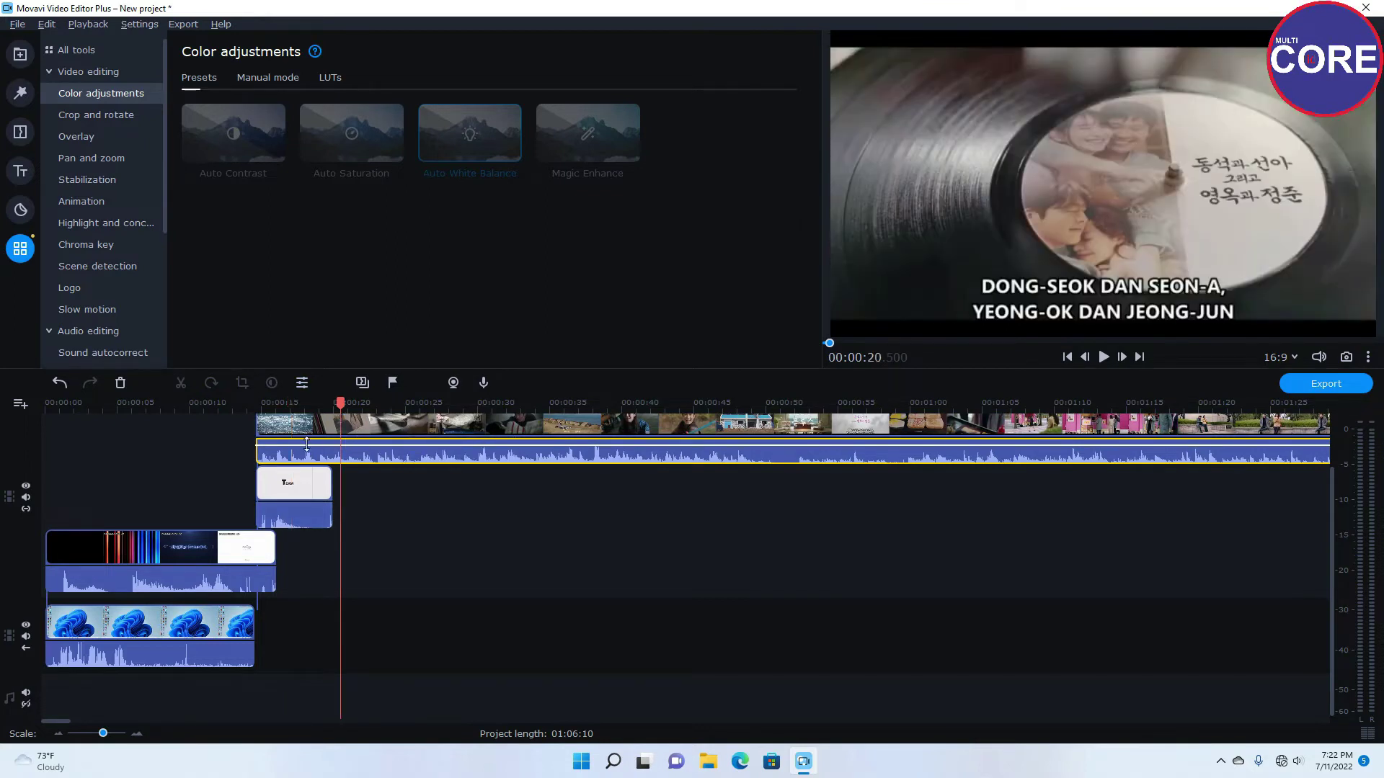
right_click(282, 457)
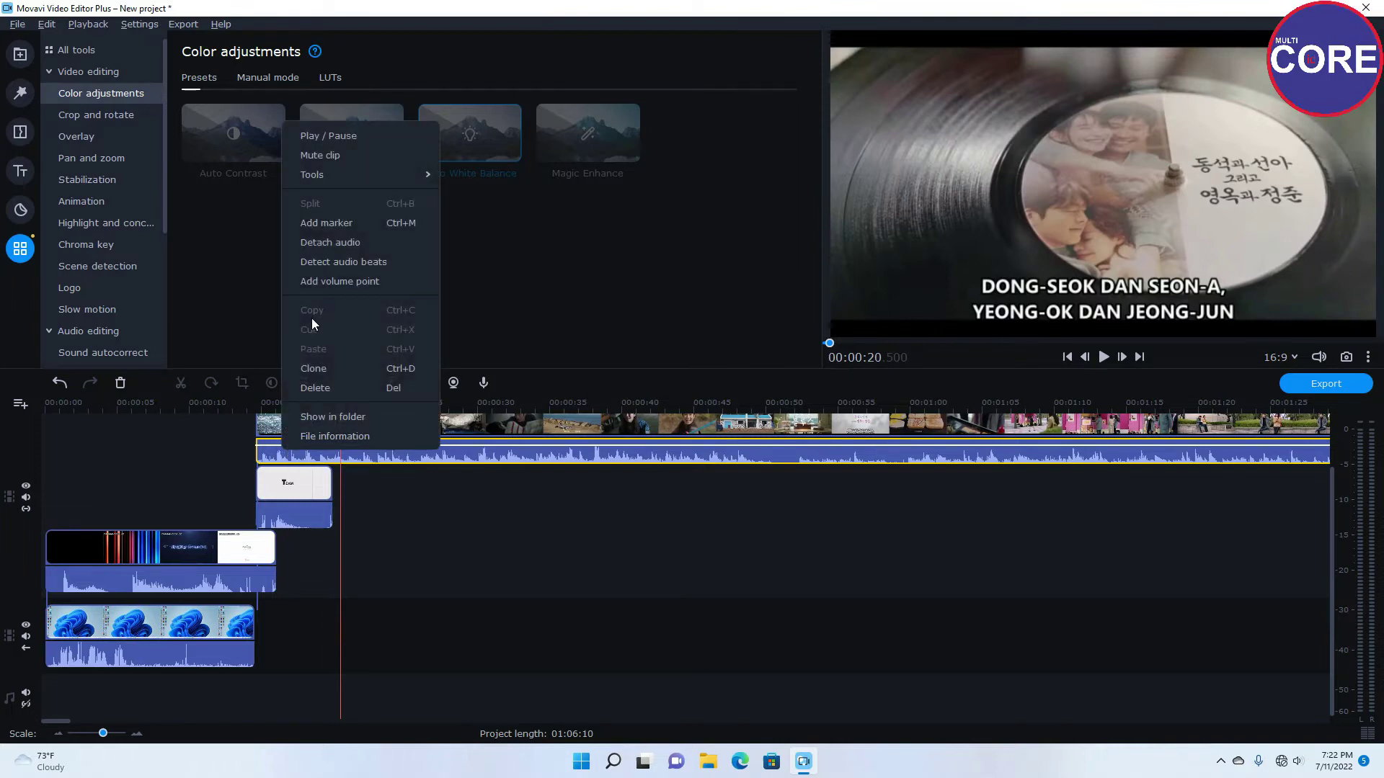
left_click(315, 388)
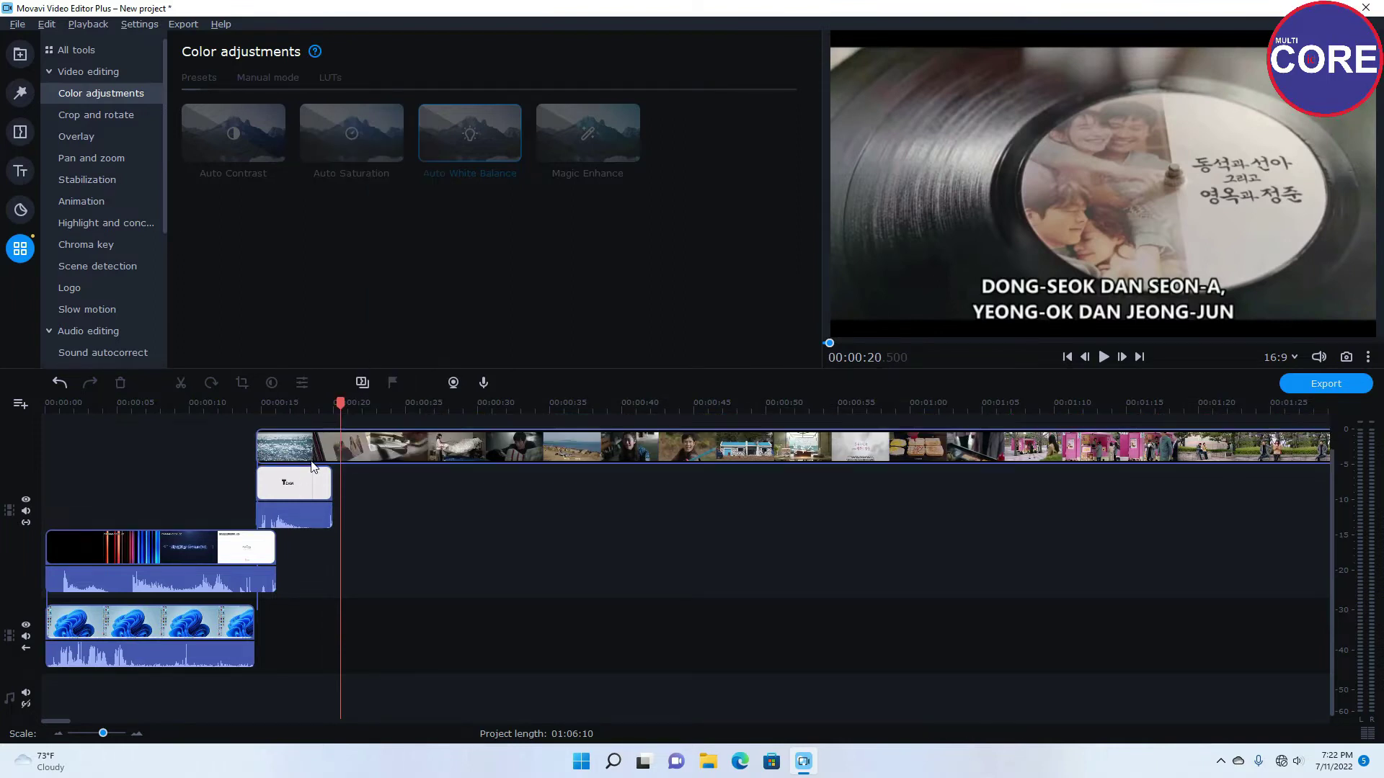
left_click(312, 461)
right_click(311, 463)
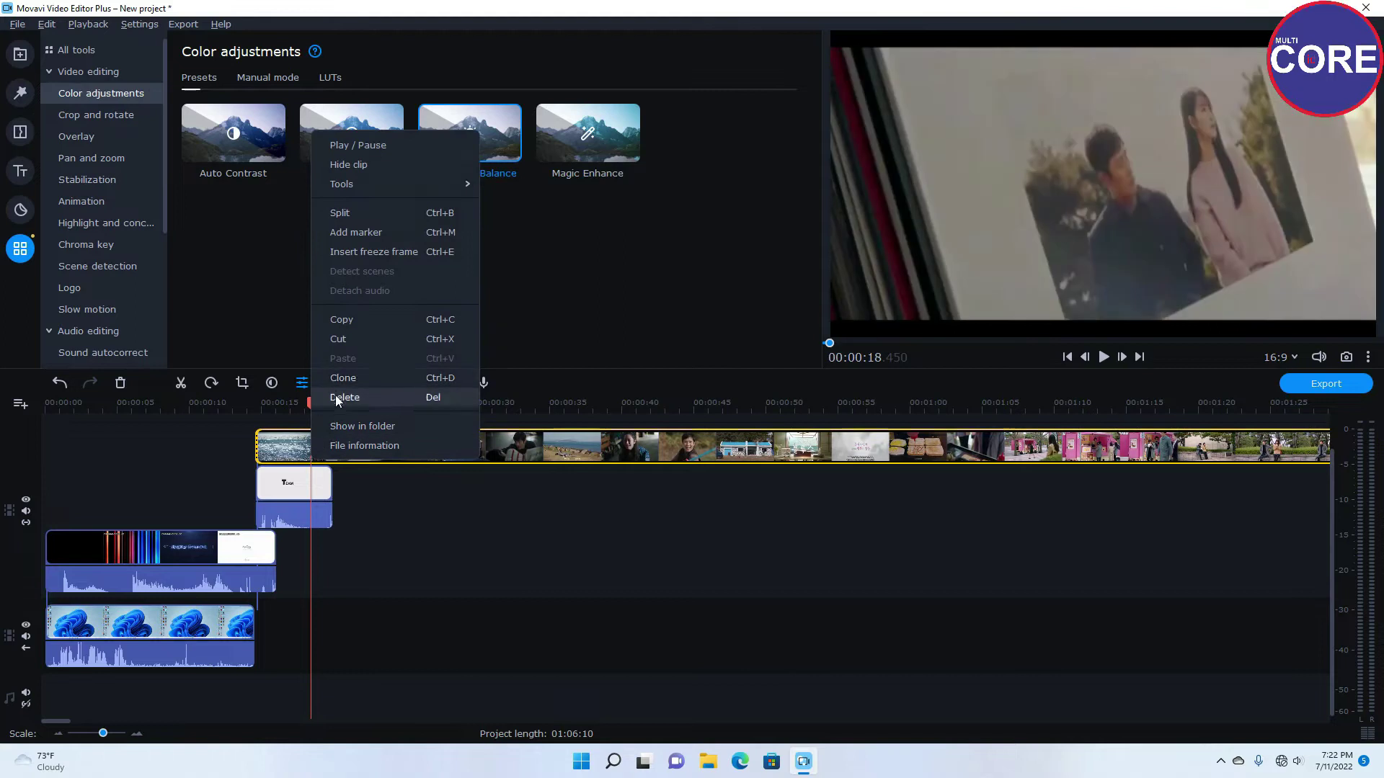
left_click(335, 395)
Step: Delete the remaining [DE]OBlues.E11.360 pieces above the bandicam clip
left_click_drag(221, 459, 283, 550)
right_click(256, 553)
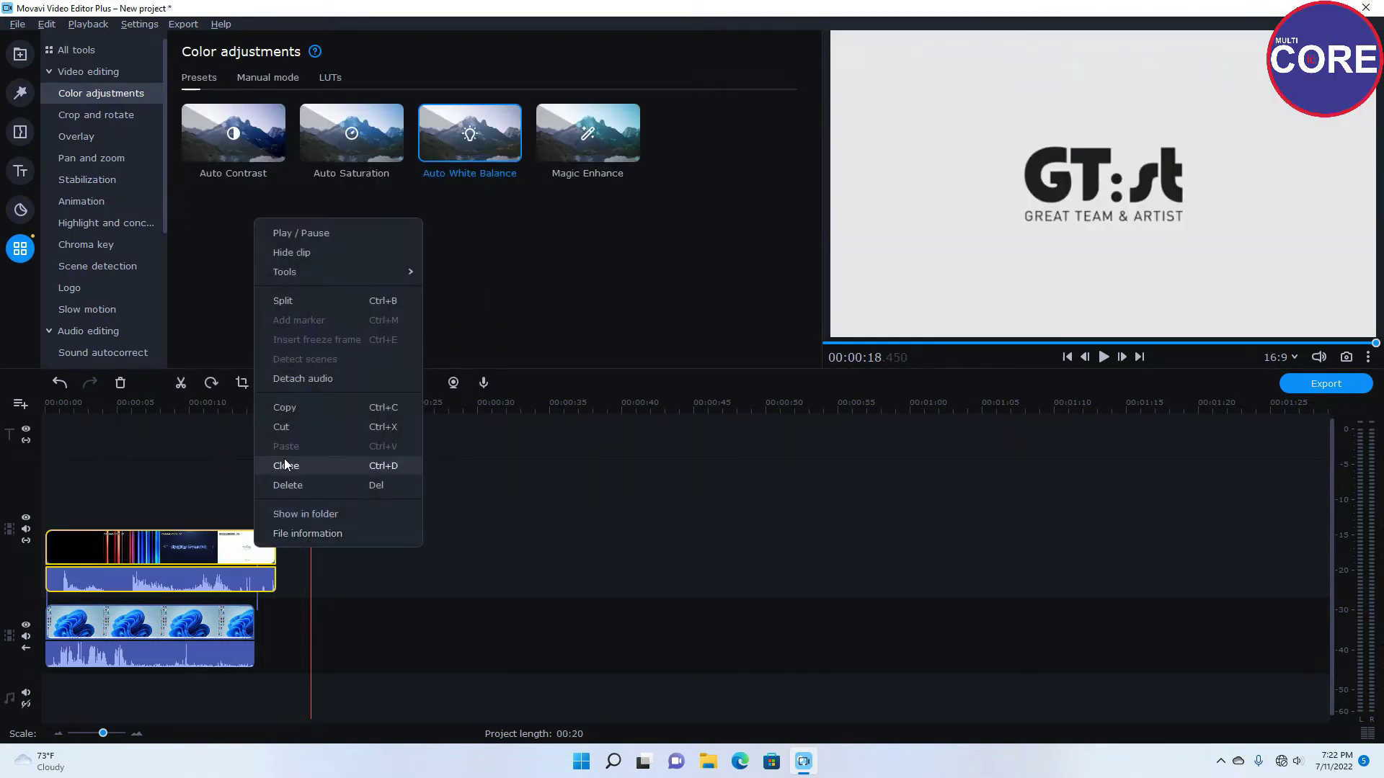
left_click(287, 483)
Step: Split the bandicam clip at about 6 seconds and again at 00:00:08.400
left_click(92, 403)
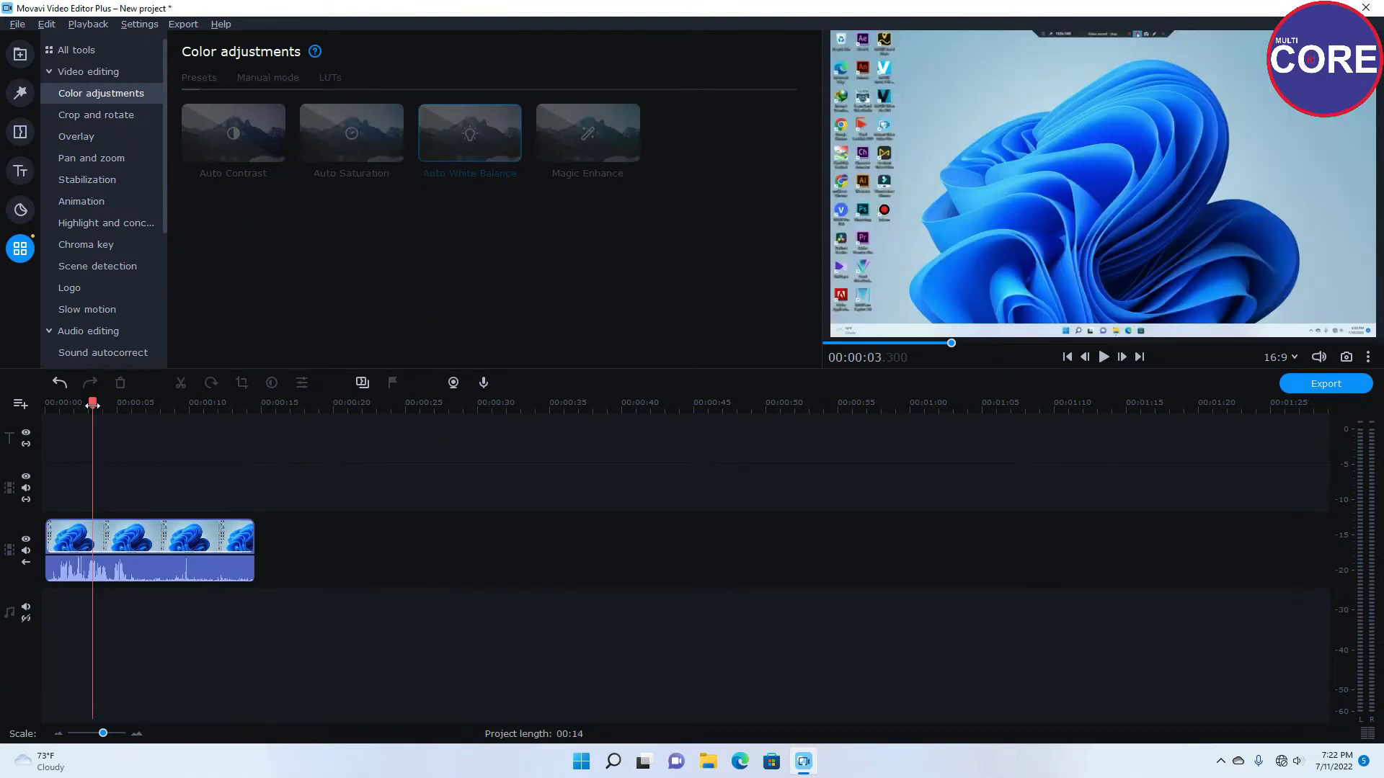
left_click_drag(92, 404, 74, 405)
left_click(131, 552)
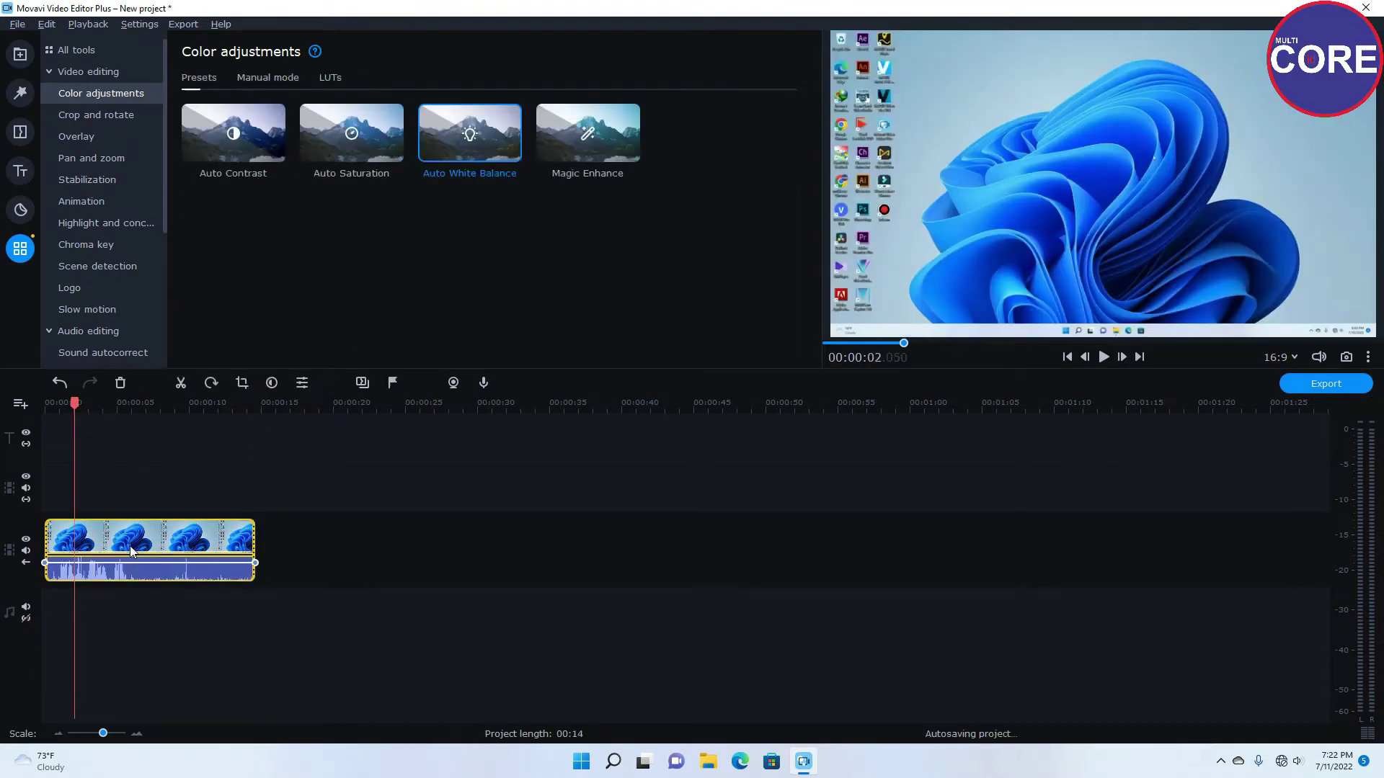
left_click(182, 386)
left_click_drag(130, 405, 166, 408)
left_click(180, 387)
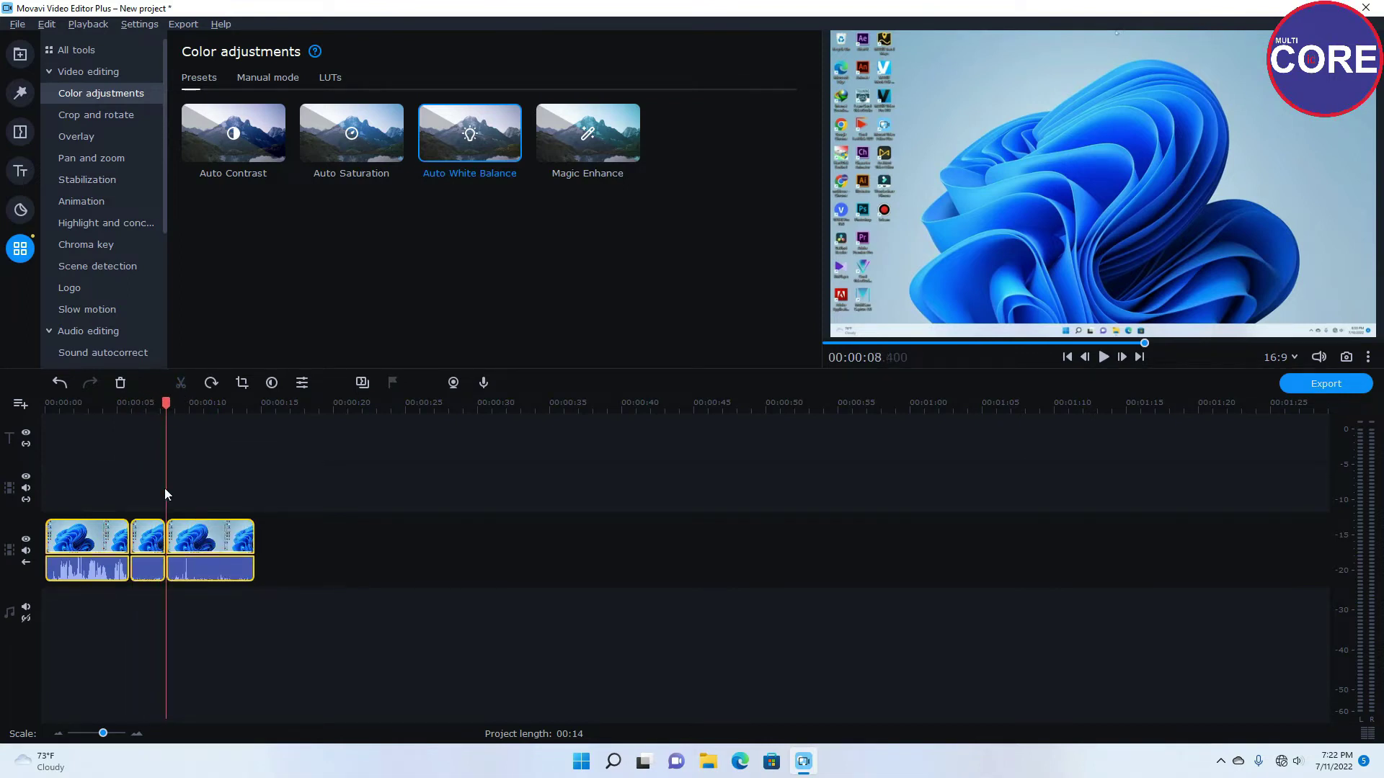
Step: Apply the Auto Contrast preset to the middle segment of the bandicam clip
left_click(147, 537)
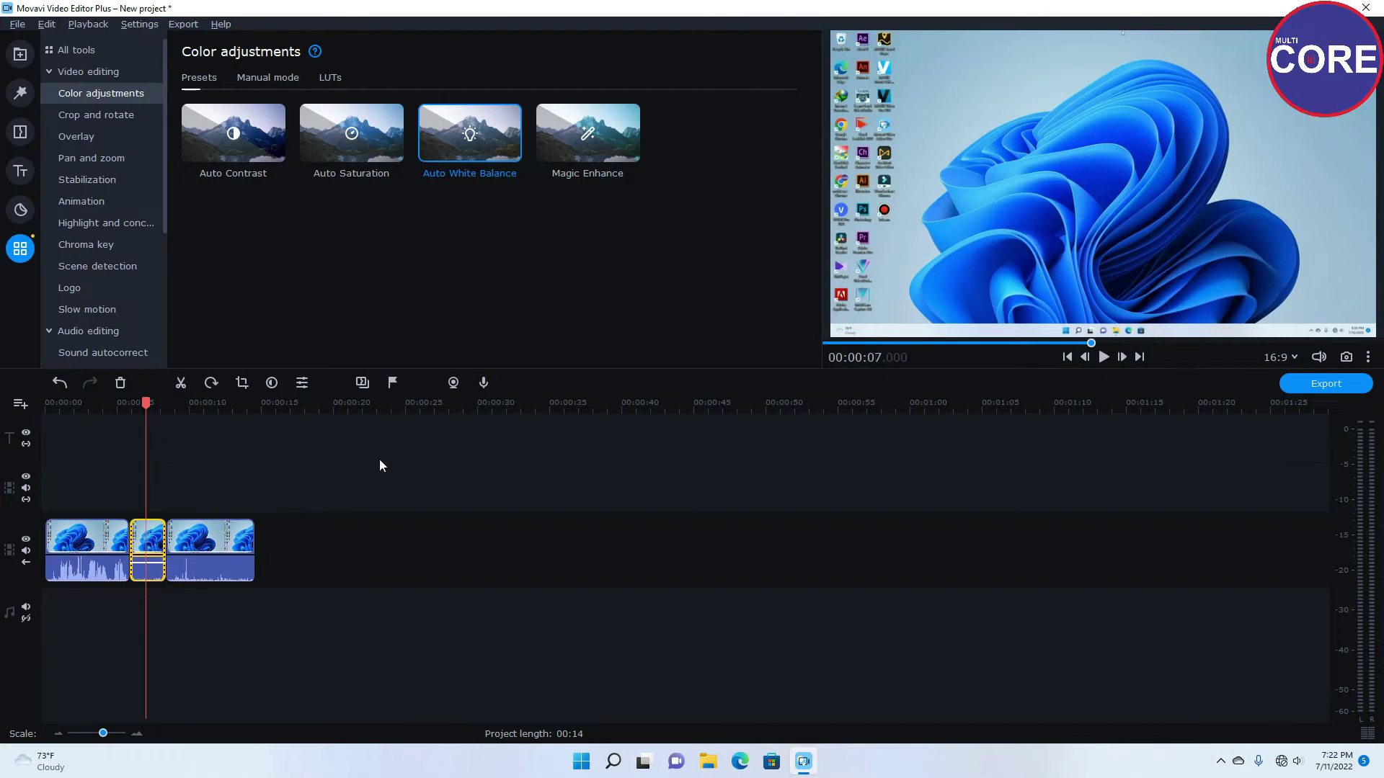
left_click(243, 140)
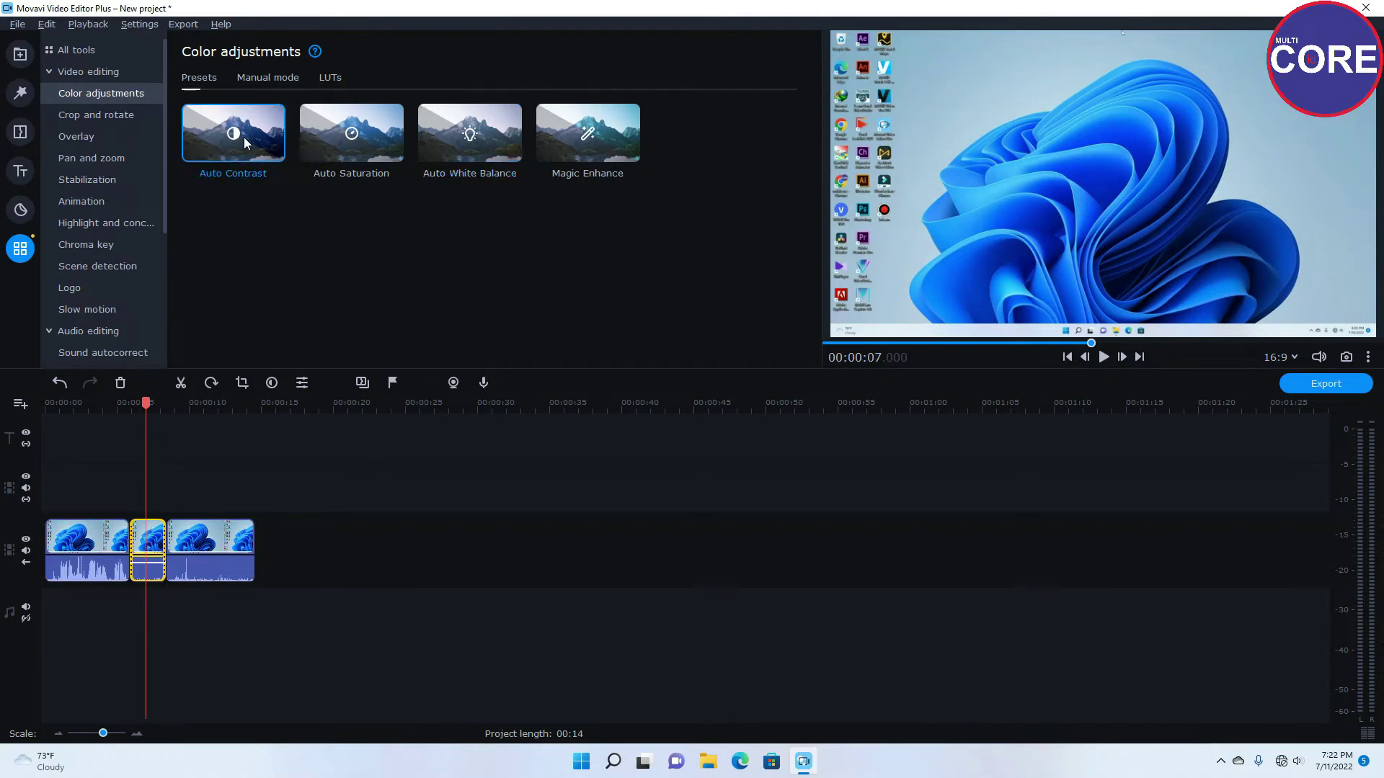
left_click_drag(243, 139, 149, 549)
Step: Play the timeline across the Auto Contrast segment, replay it from near the start and pause
left_click_drag(143, 404, 104, 404)
left_click(1100, 359)
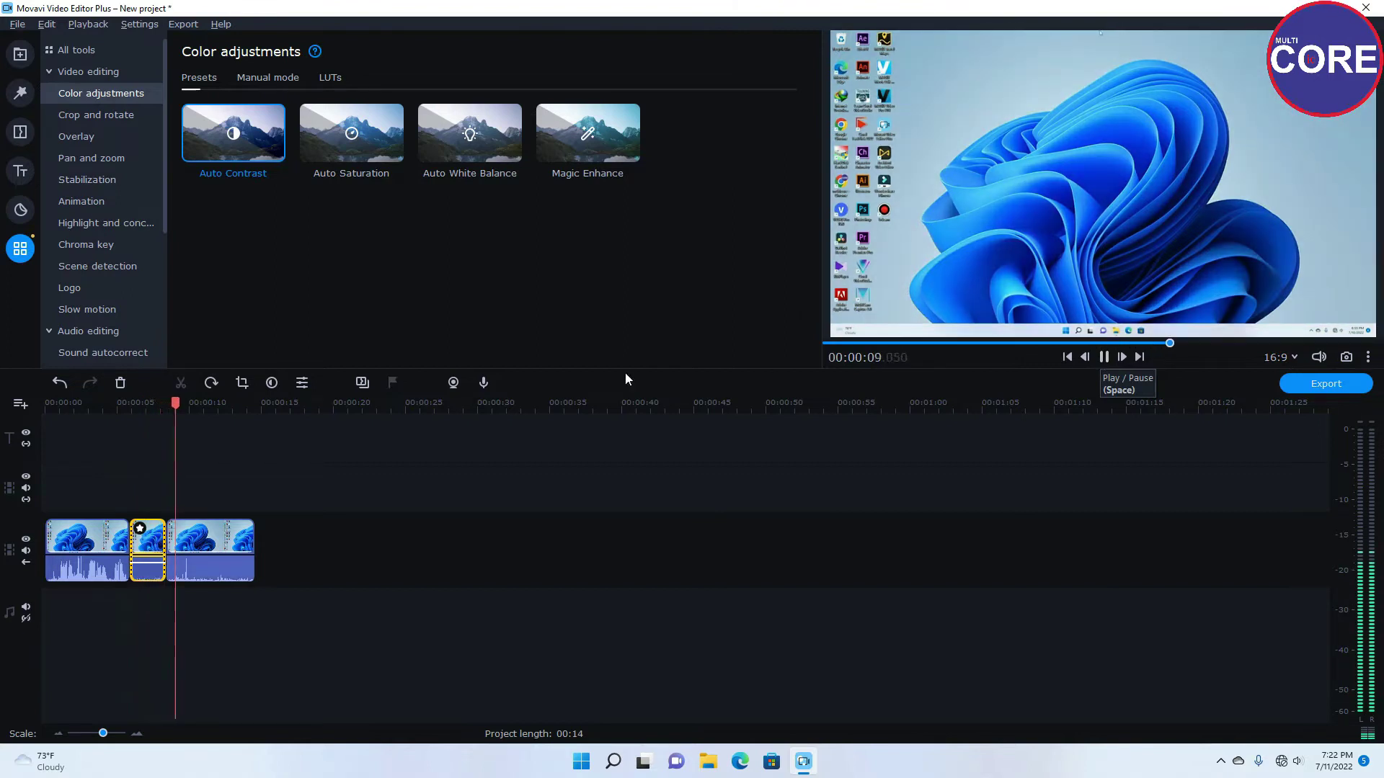
left_click_drag(186, 405, 54, 435)
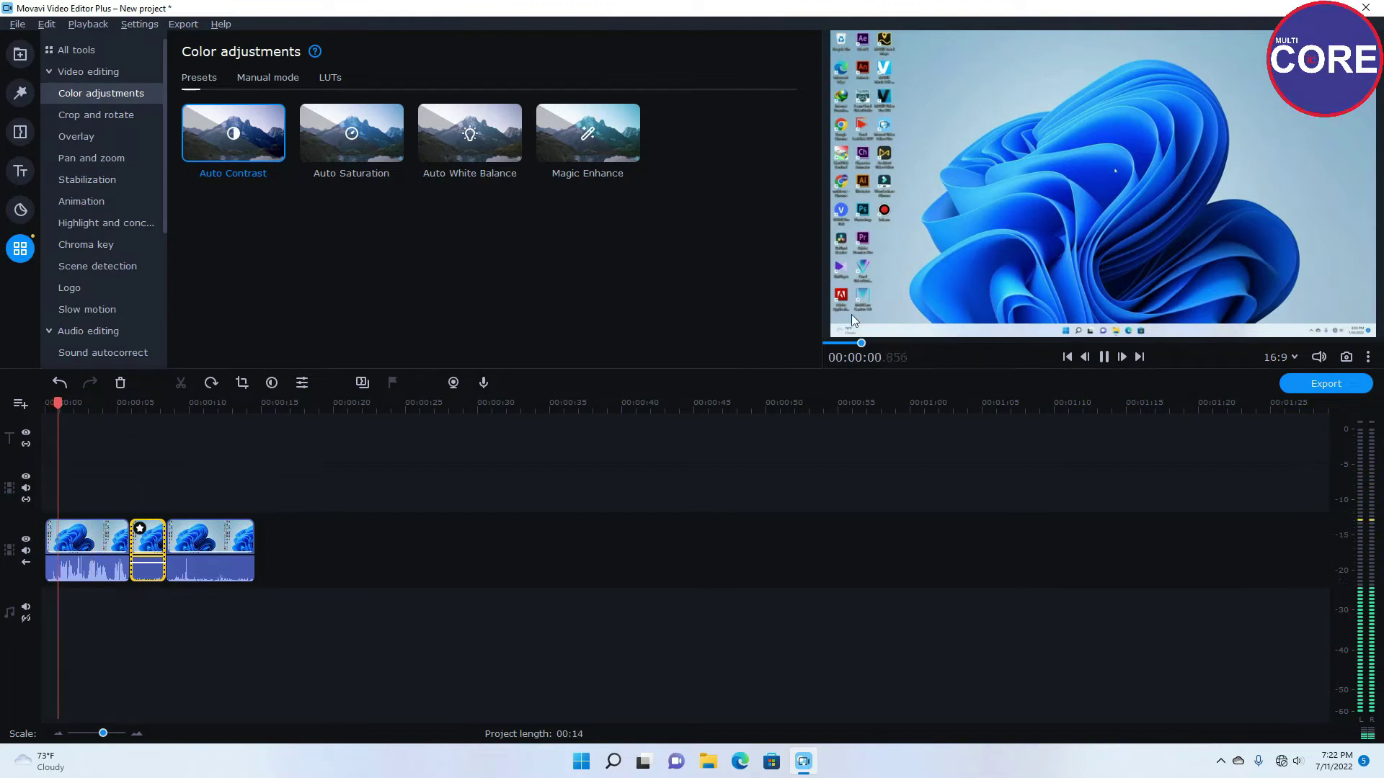
left_click(1104, 356)
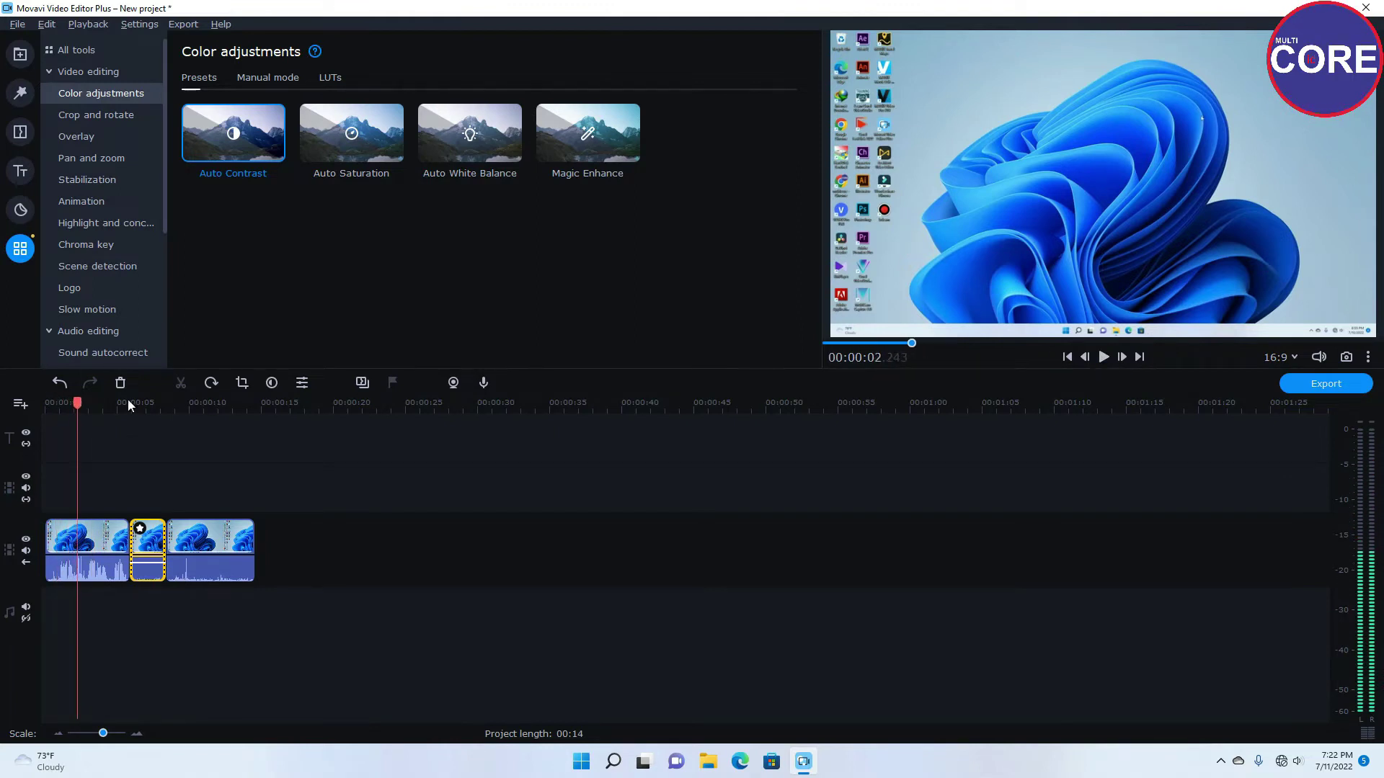
Step: Look at the audio editing tools and split the first bandicam segment at 00:00:04.350
left_click(88, 333)
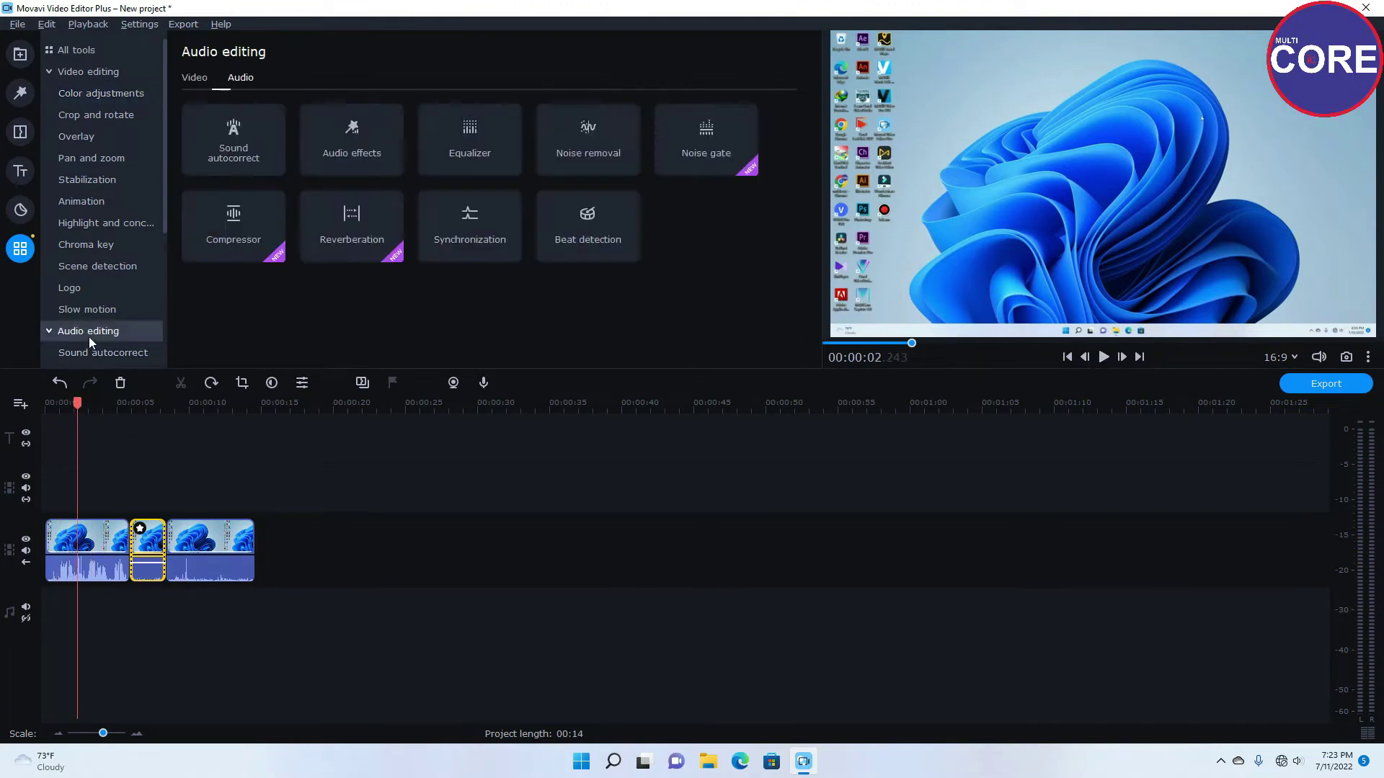
left_click(94, 550)
left_click(90, 405)
left_click_drag(92, 403, 111, 407)
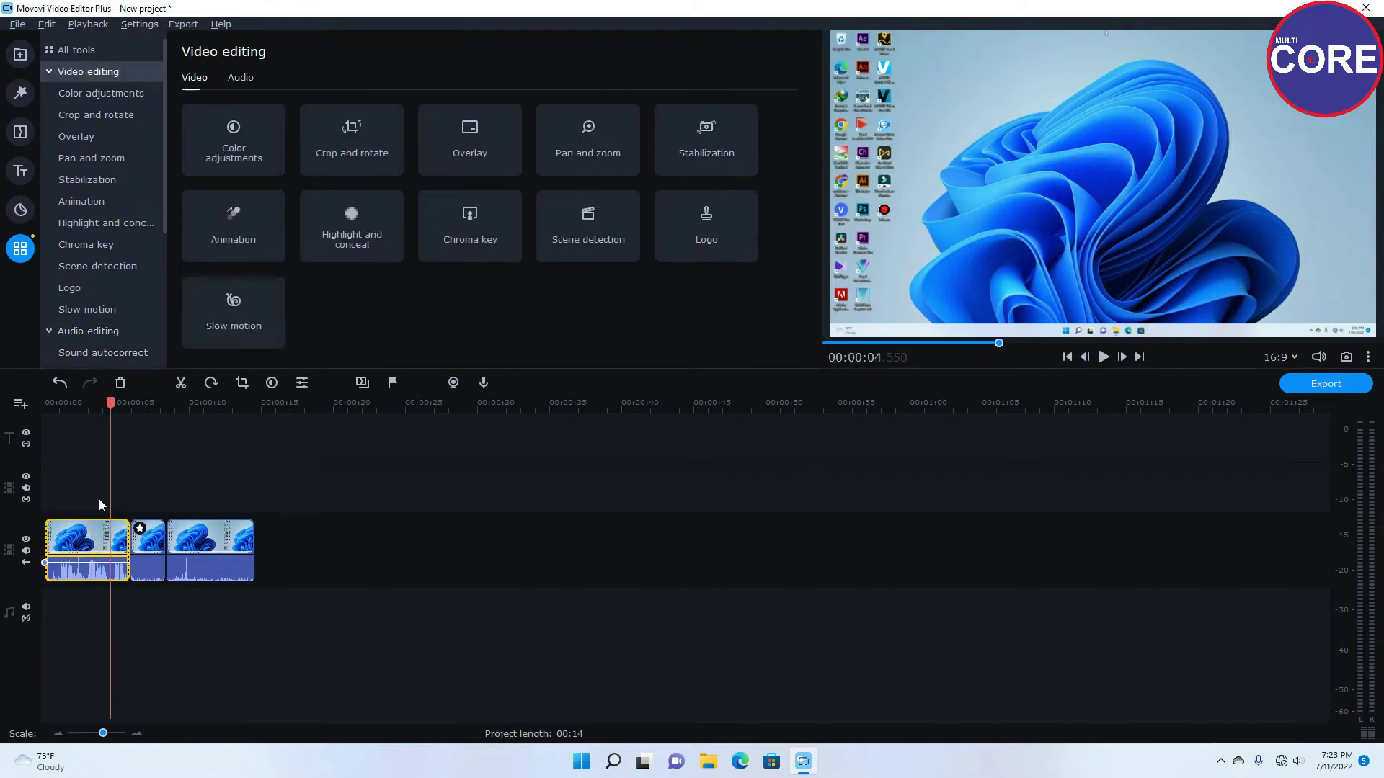
left_click(100, 540)
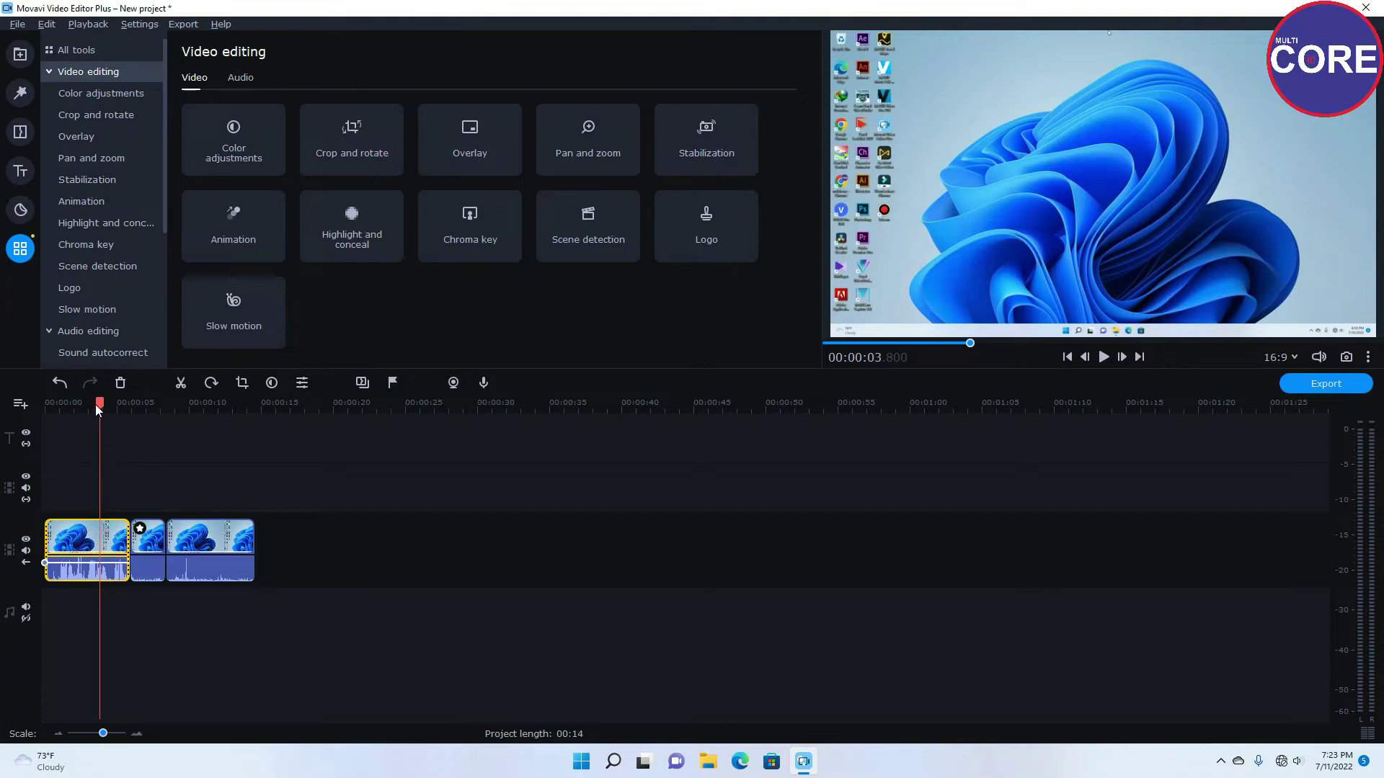
left_click_drag(96, 405, 106, 405)
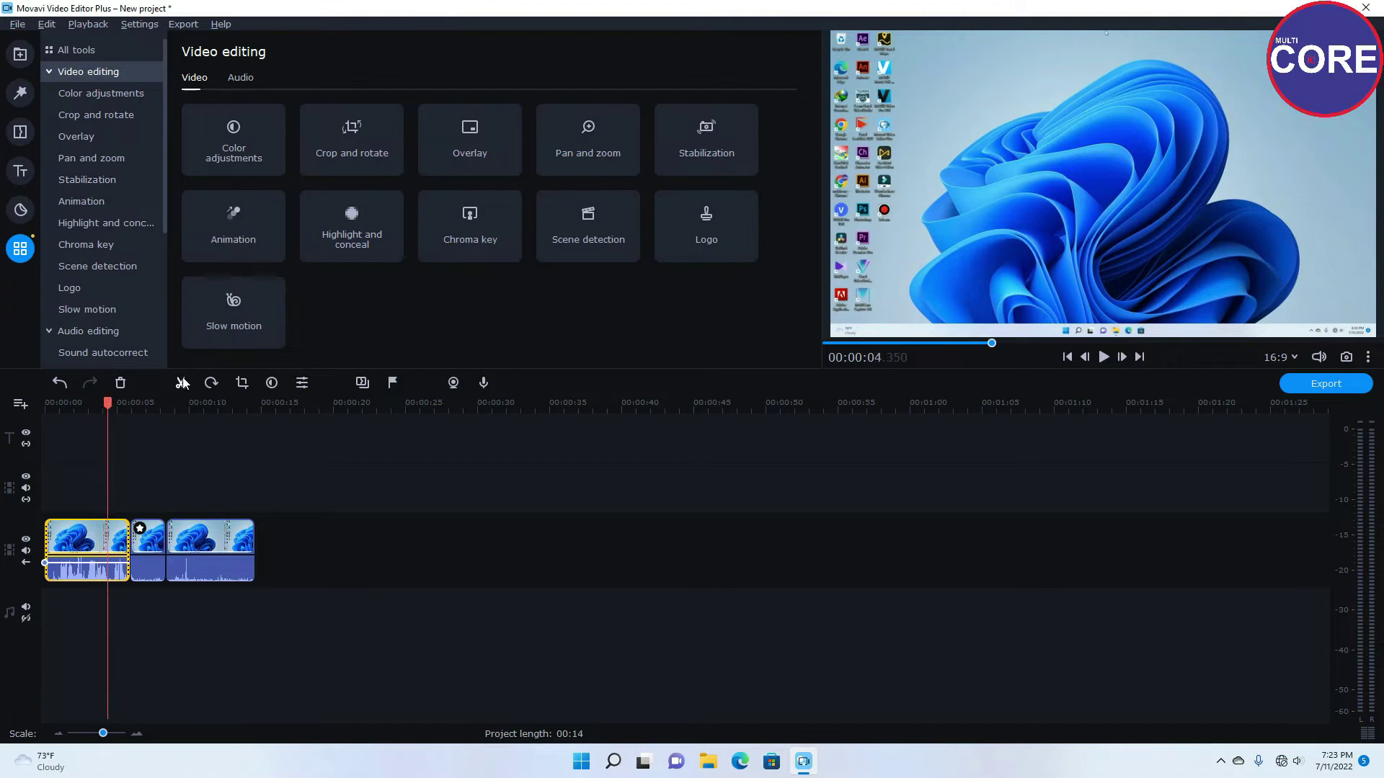
left_click(183, 383)
Step: Play back the newly split segments and return the playhead to about 3 seconds
left_click_drag(108, 404, 89, 405)
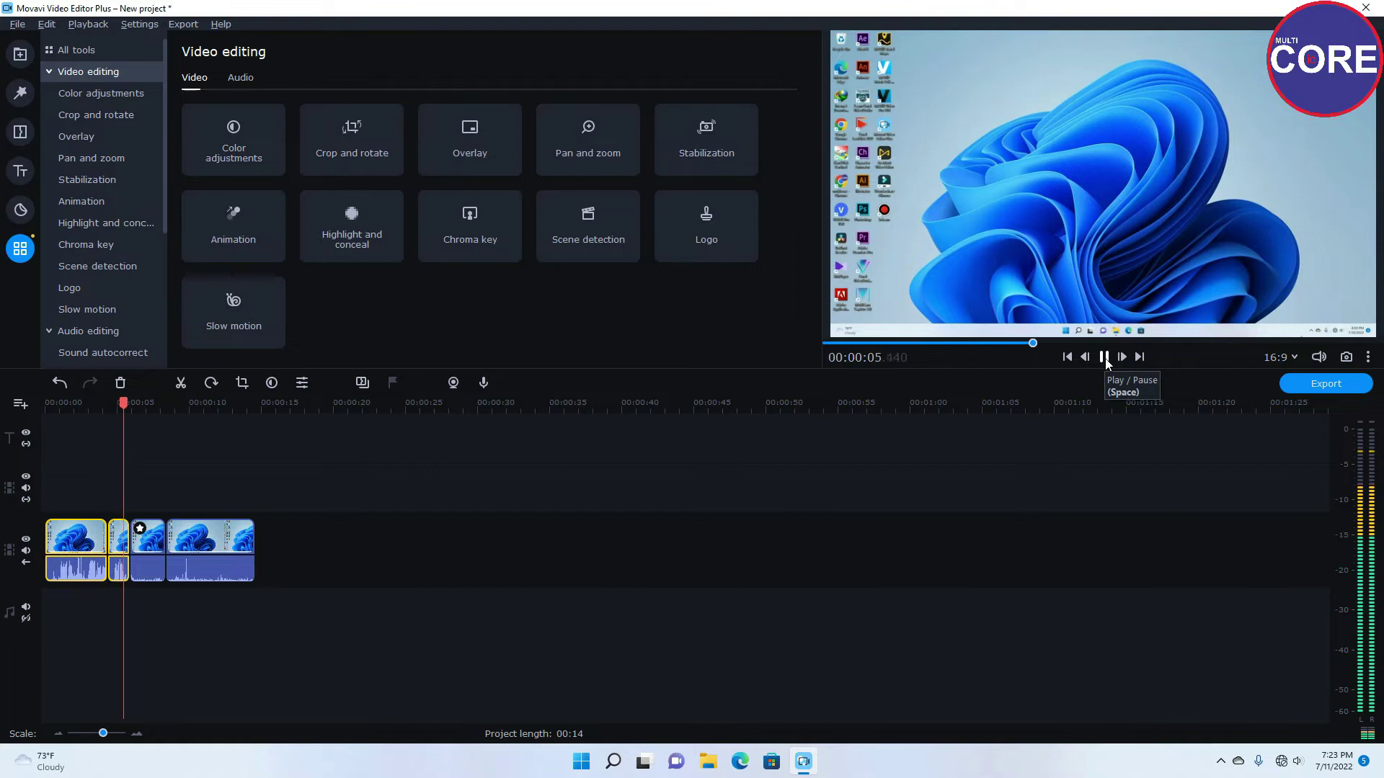
left_click(1105, 358)
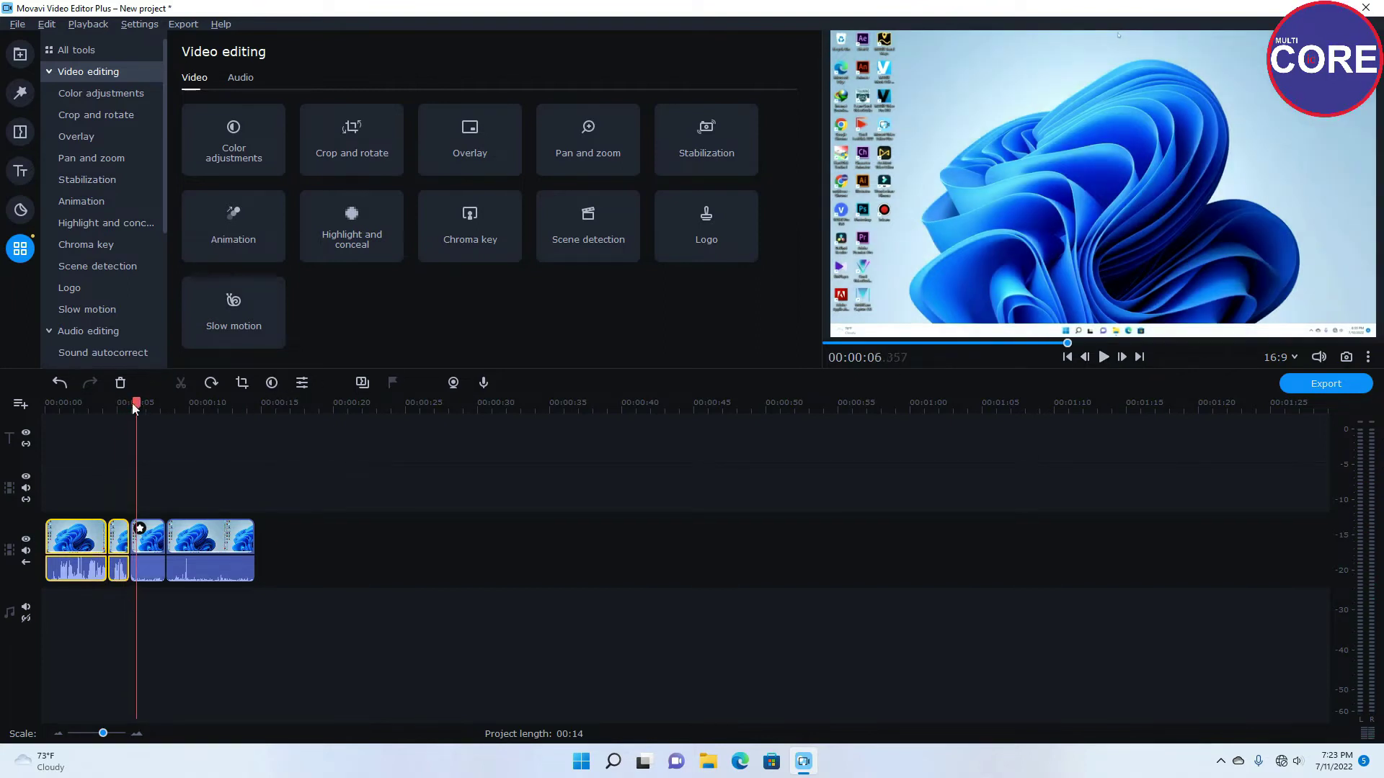
left_click_drag(137, 403, 92, 403)
Step: Apply the Robot audio effect to the short second segment and place the playhead just before it
left_click(89, 328)
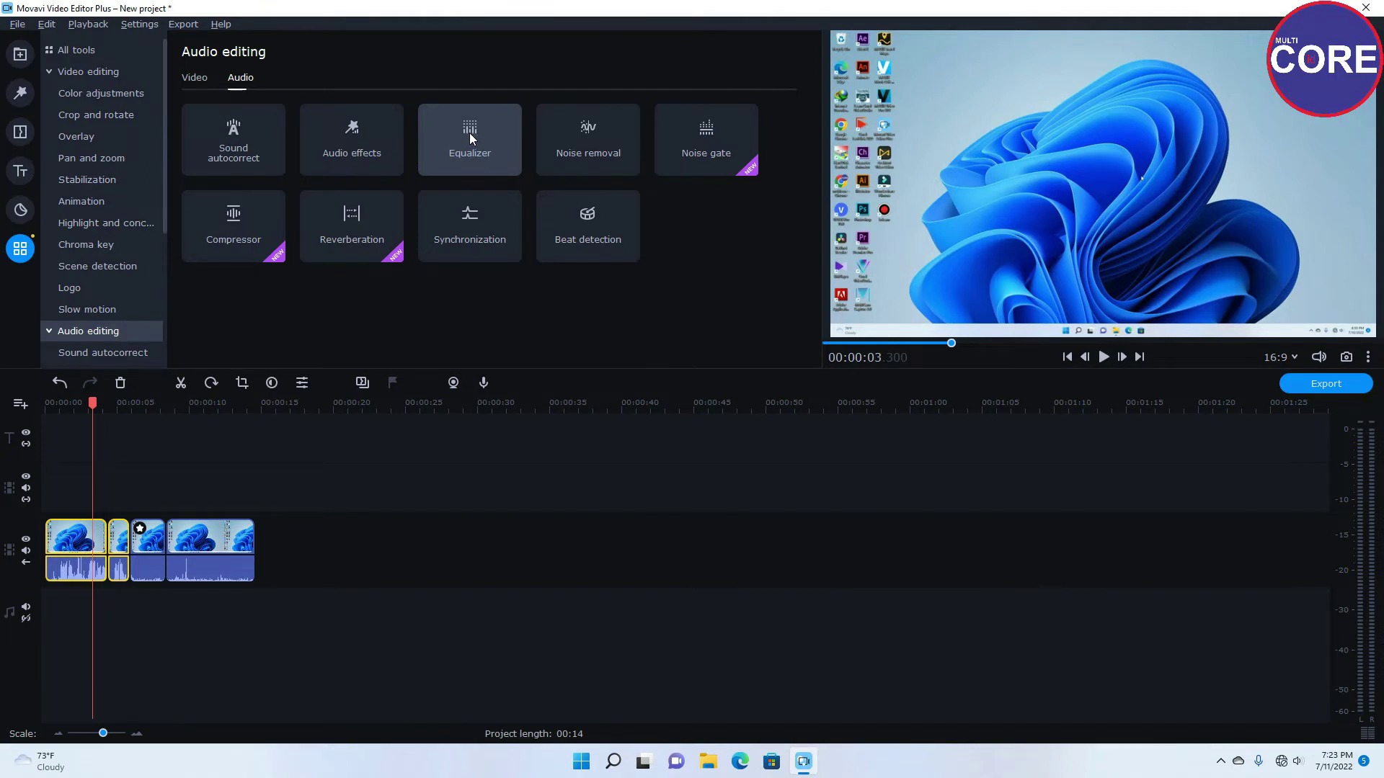
left_click(213, 149)
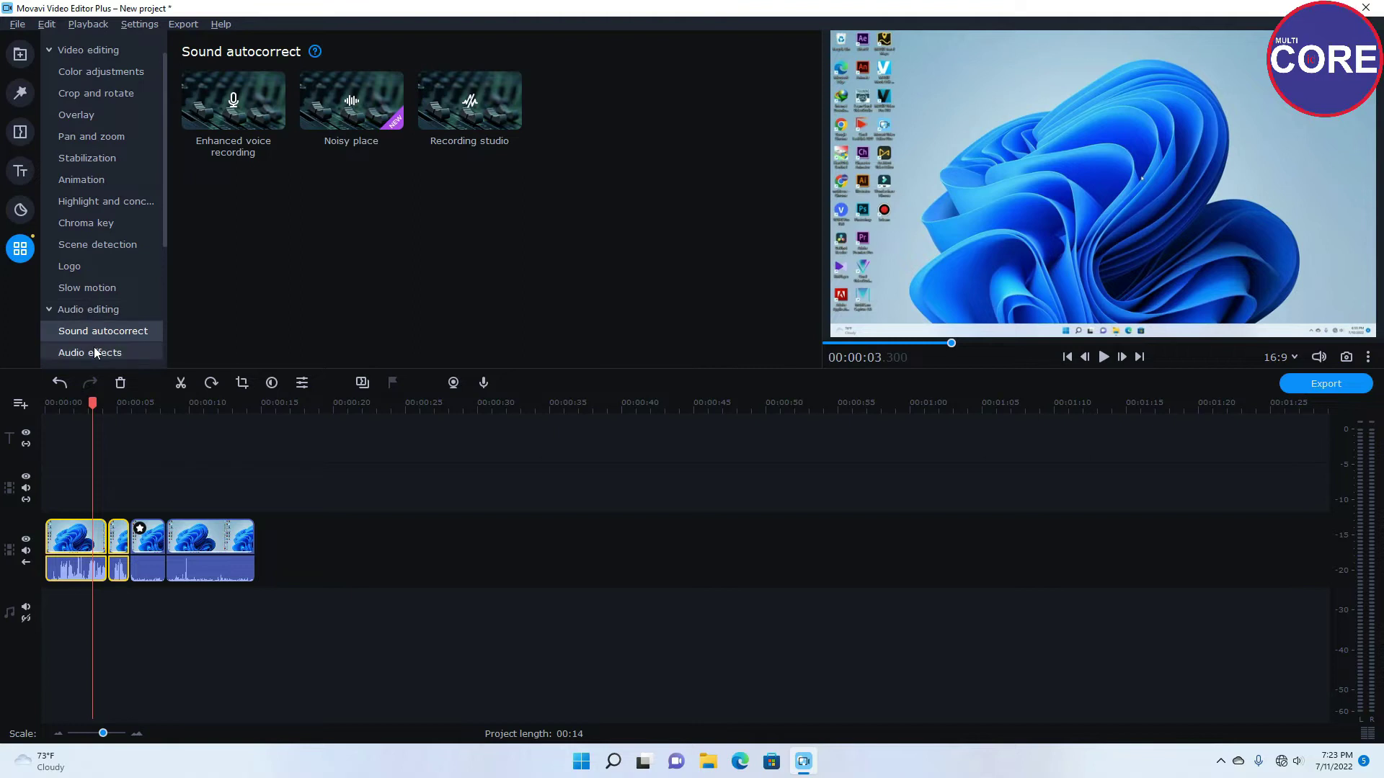
scroll(96, 352, "down", 2)
left_click(105, 180)
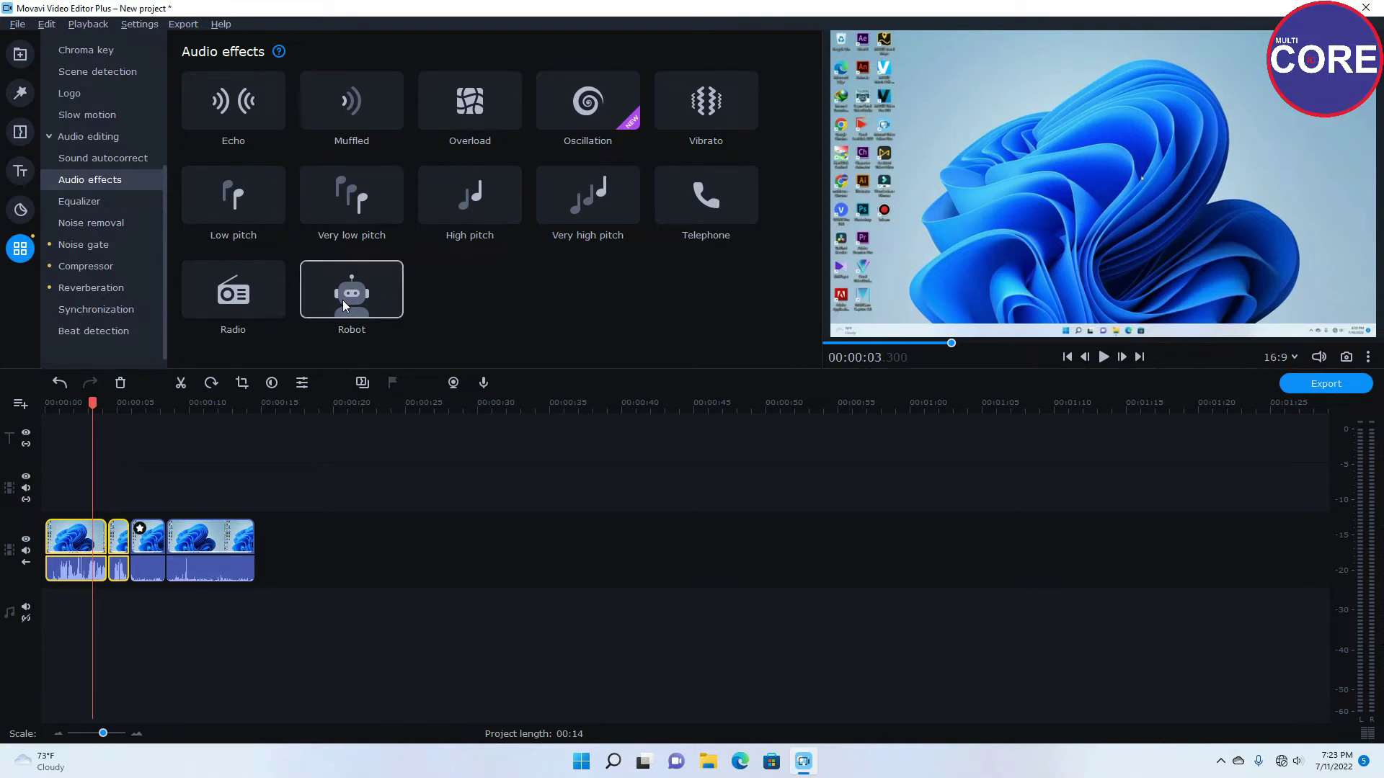
left_click_drag(343, 295, 117, 540)
left_click(121, 542)
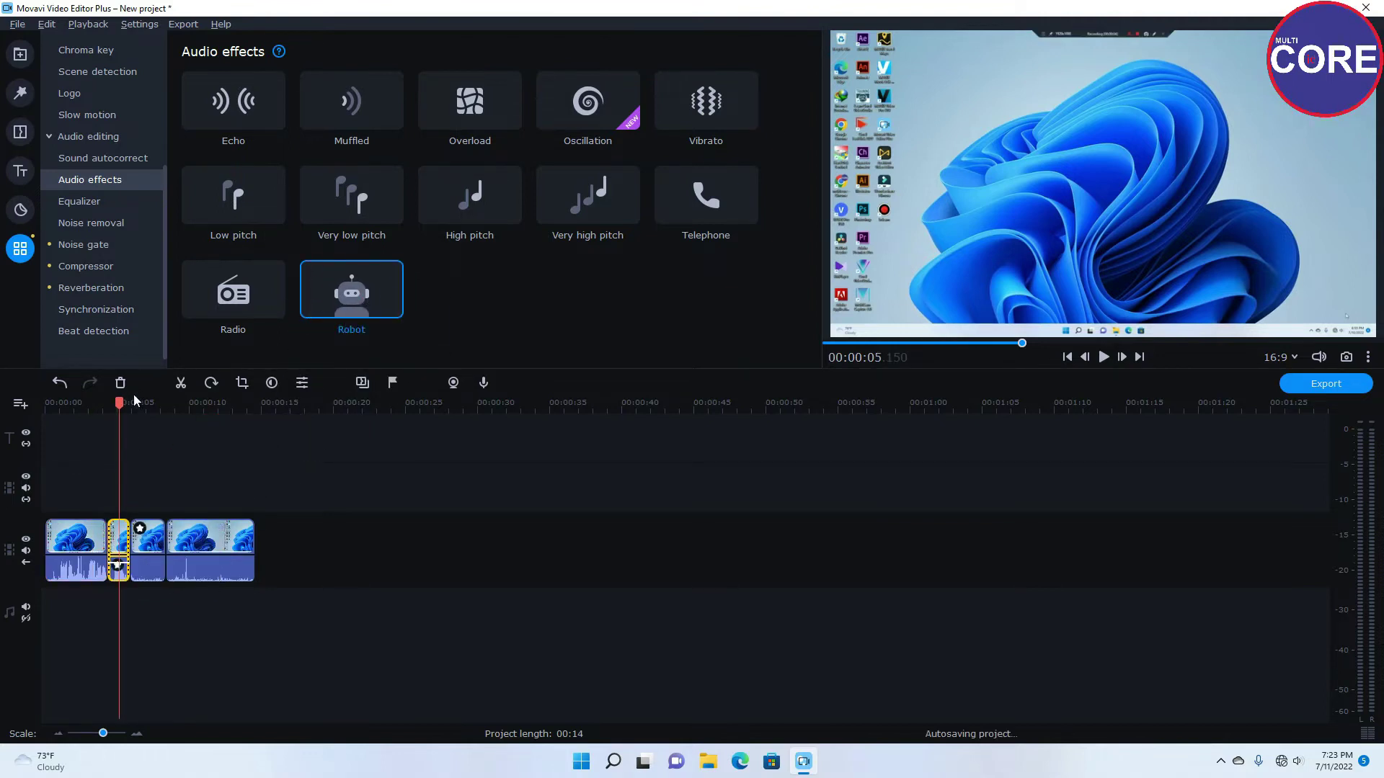
left_click_drag(119, 403, 102, 405)
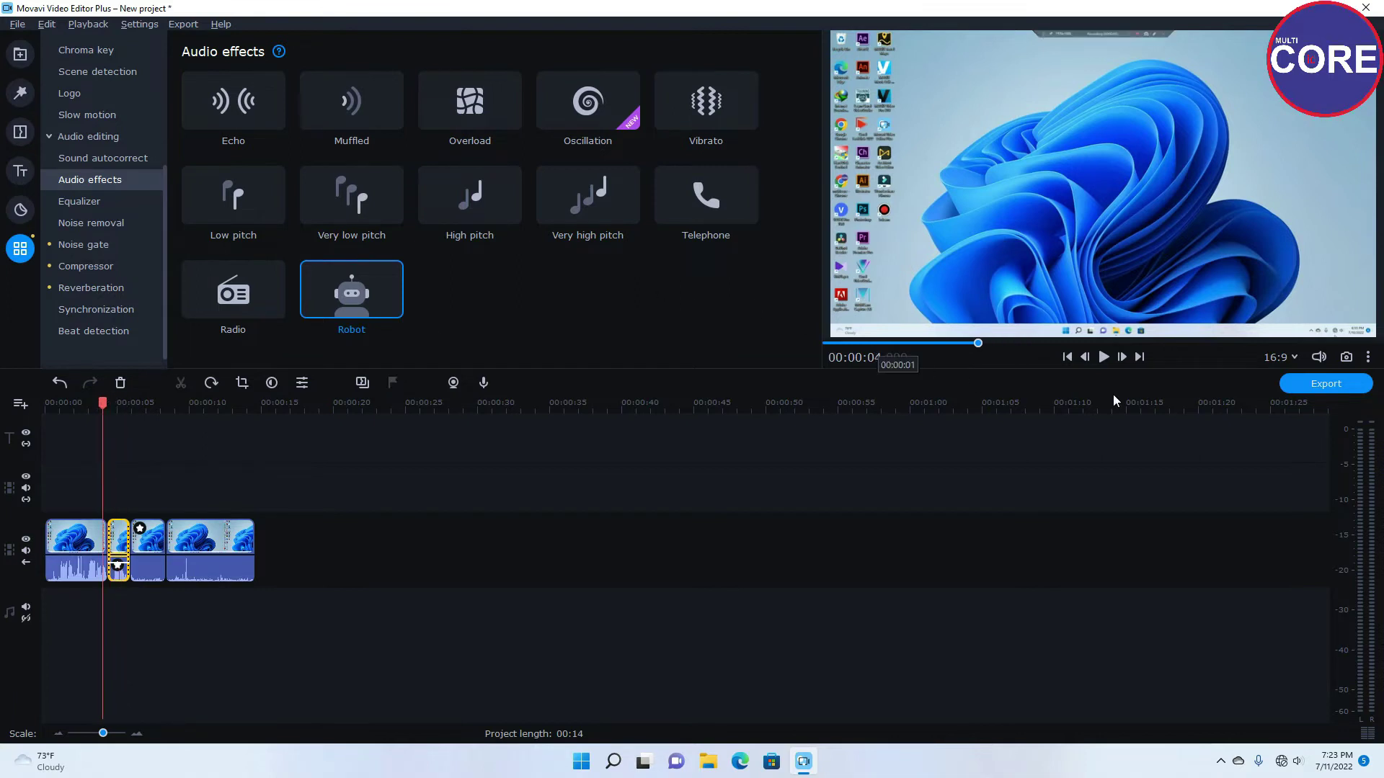
Step: Play back the Robot audio segment and preview the Telephone, Vibrato and Echo audio effects
left_click(1103, 357)
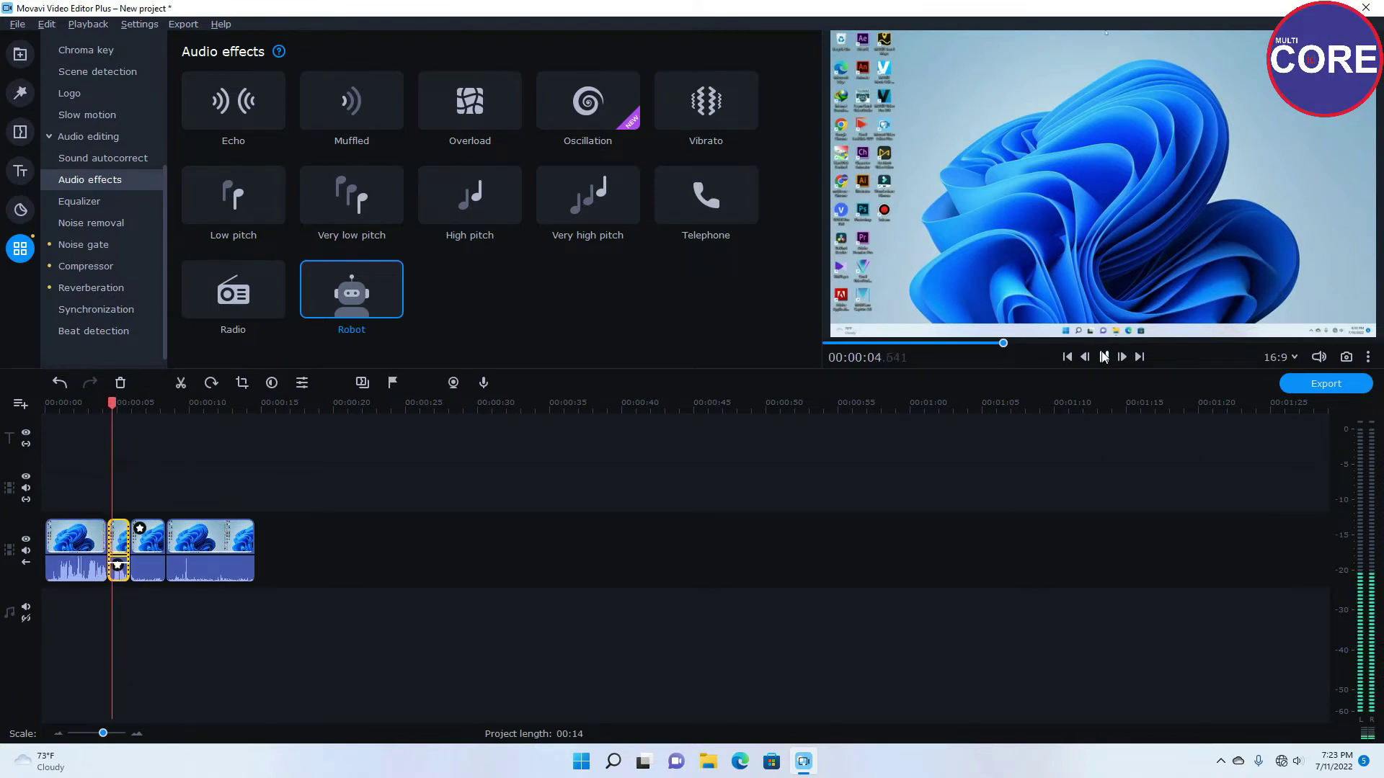
left_click(1103, 357)
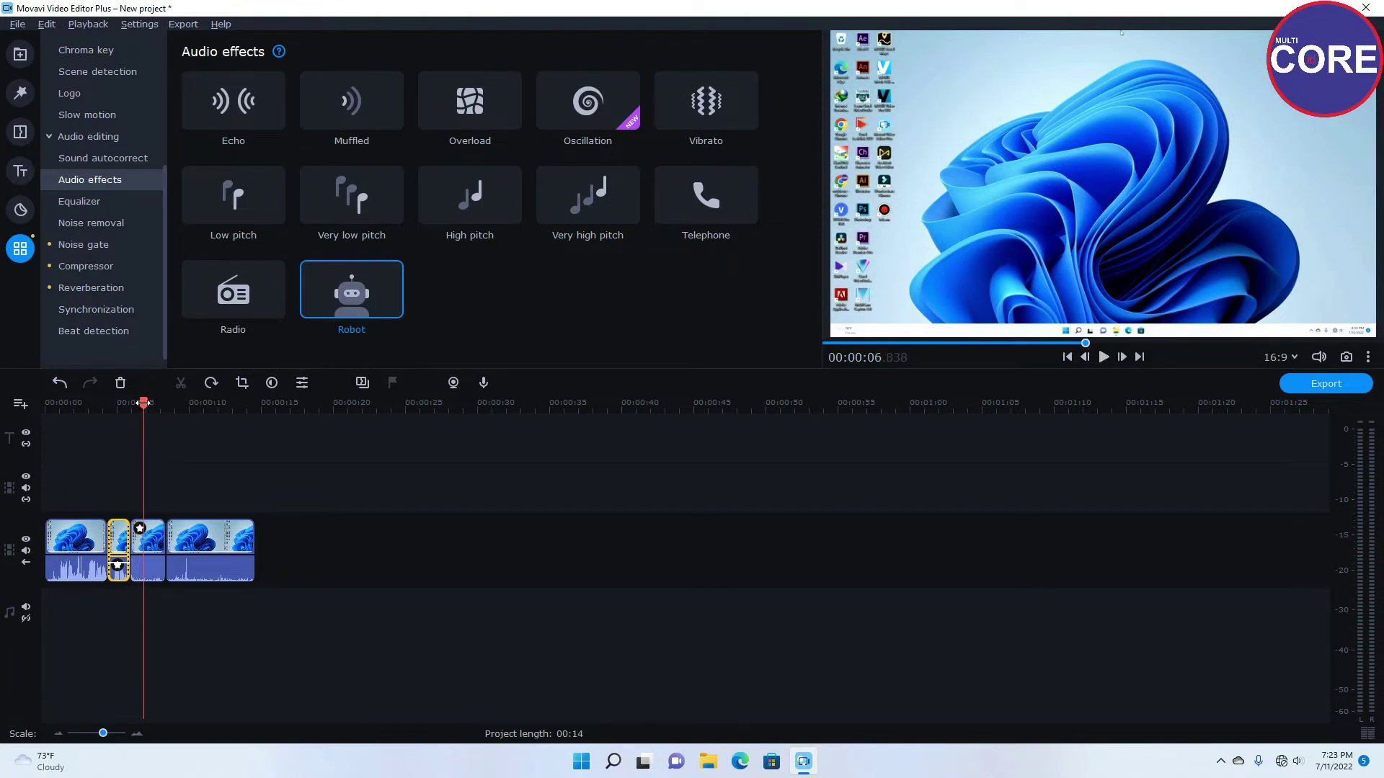
left_click(702, 196)
left_click(689, 107)
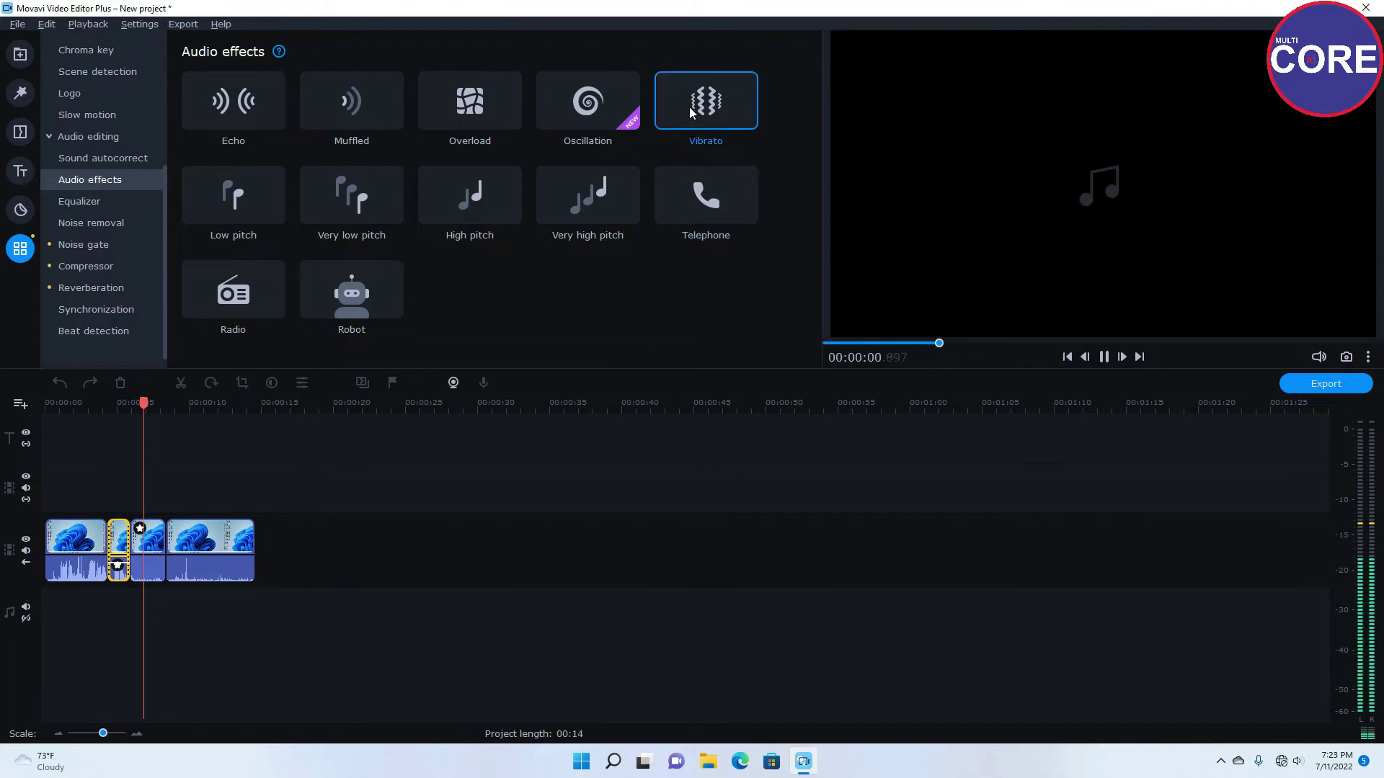
left_click(699, 209)
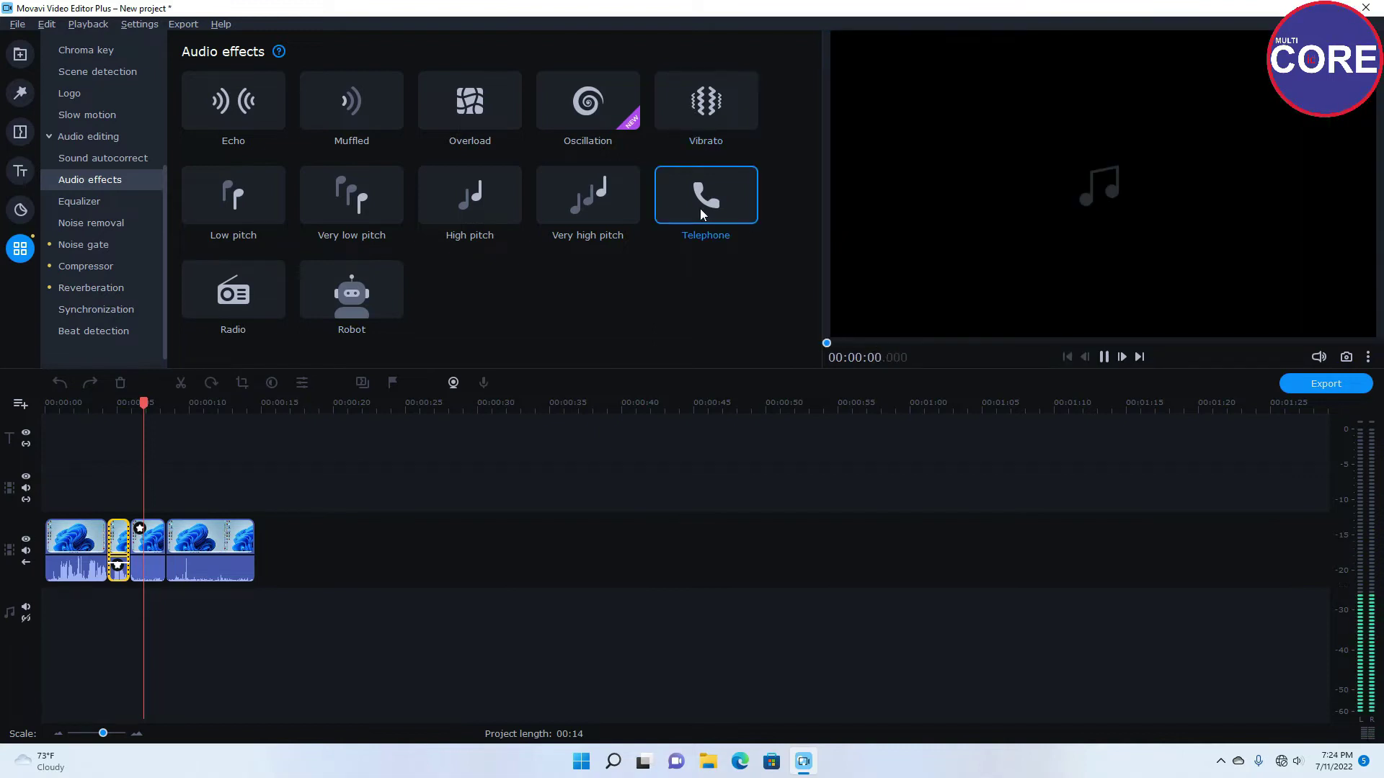
left_click(704, 117)
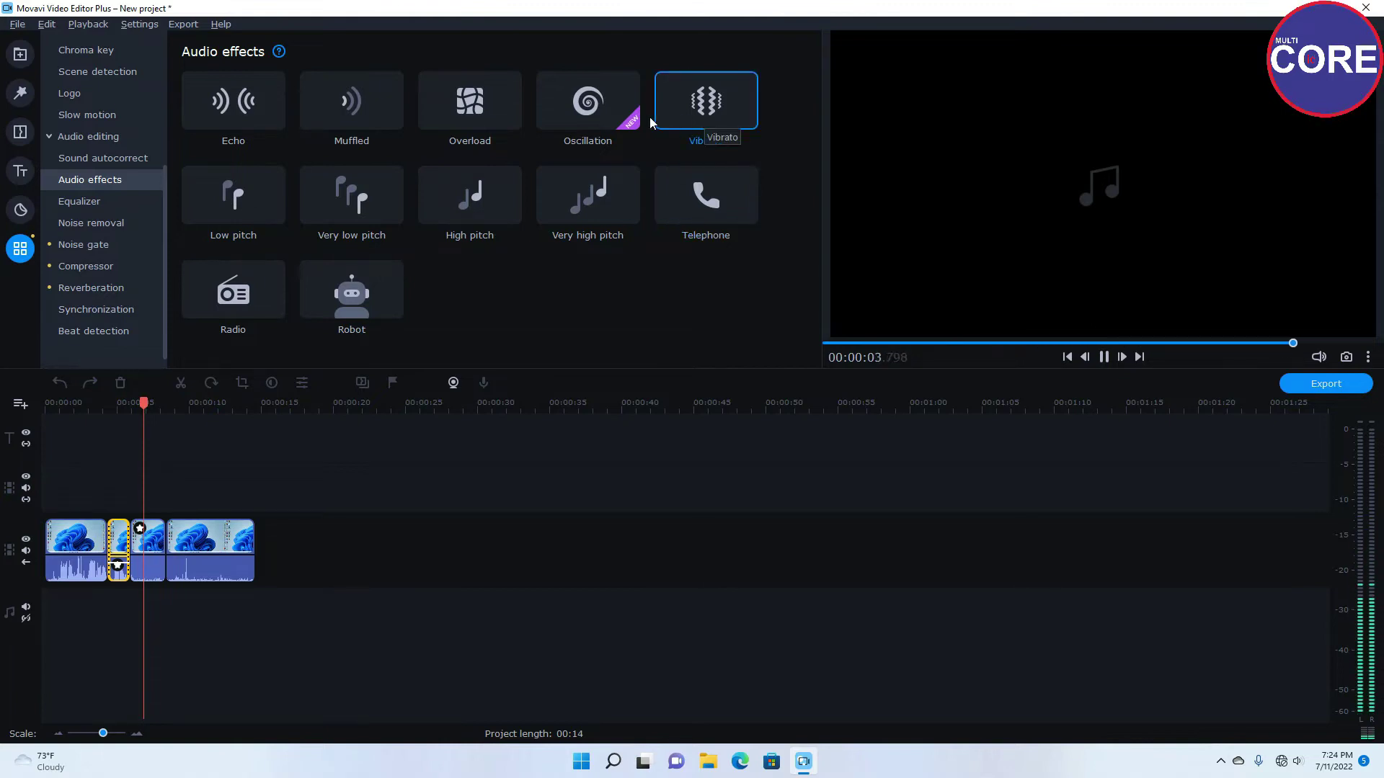
left_click(234, 130)
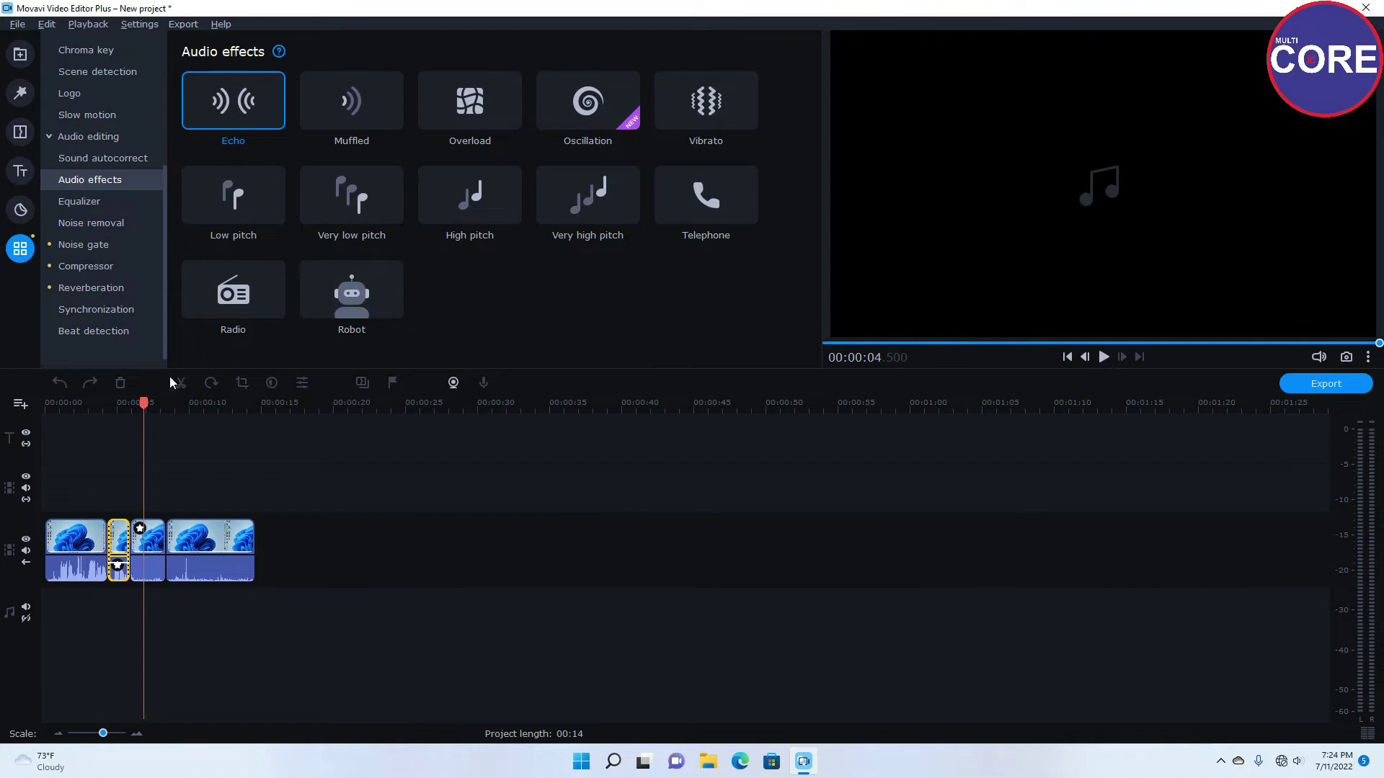
Step: Move the playhead to 00:00:03.550 and look at the Slow motion, Logo, Scene detection and Chroma key tools
left_click_drag(144, 406, 96, 406)
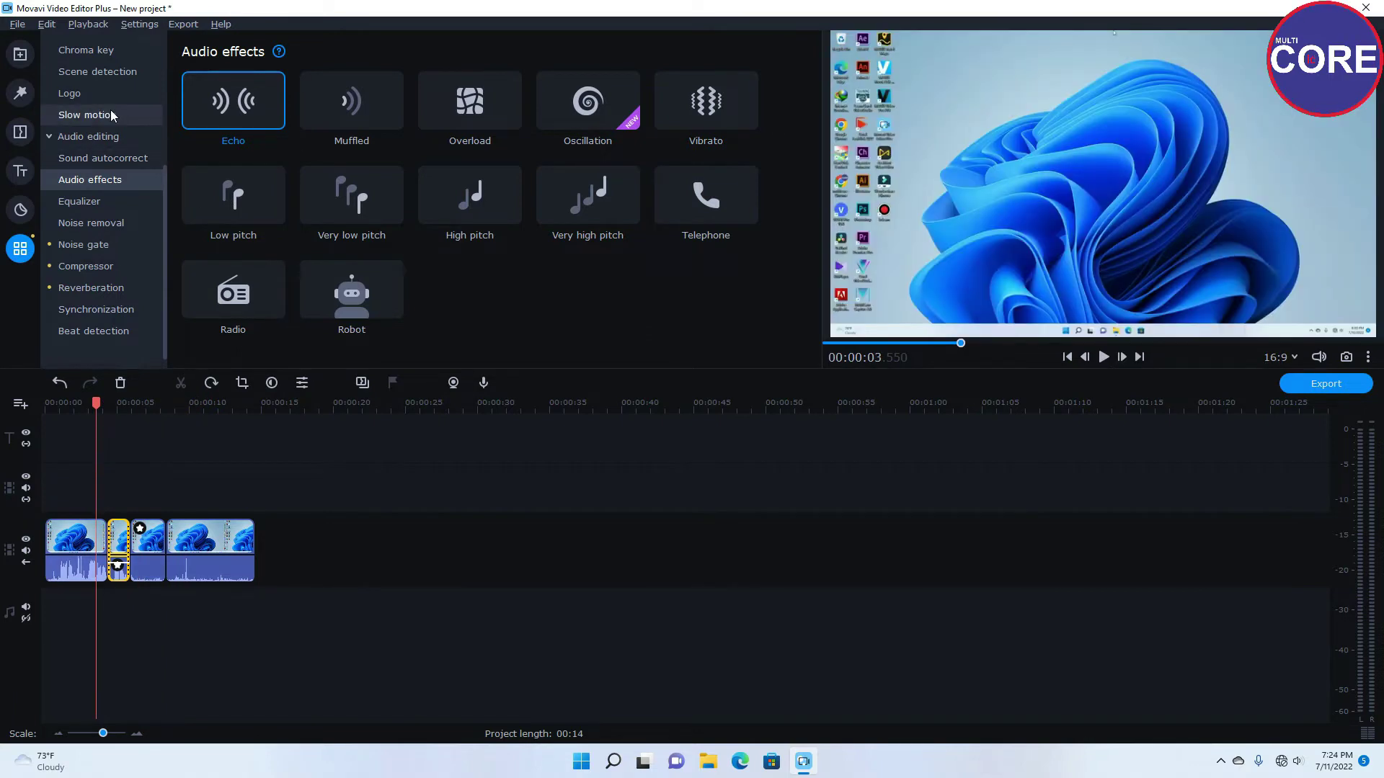
left_click(111, 113)
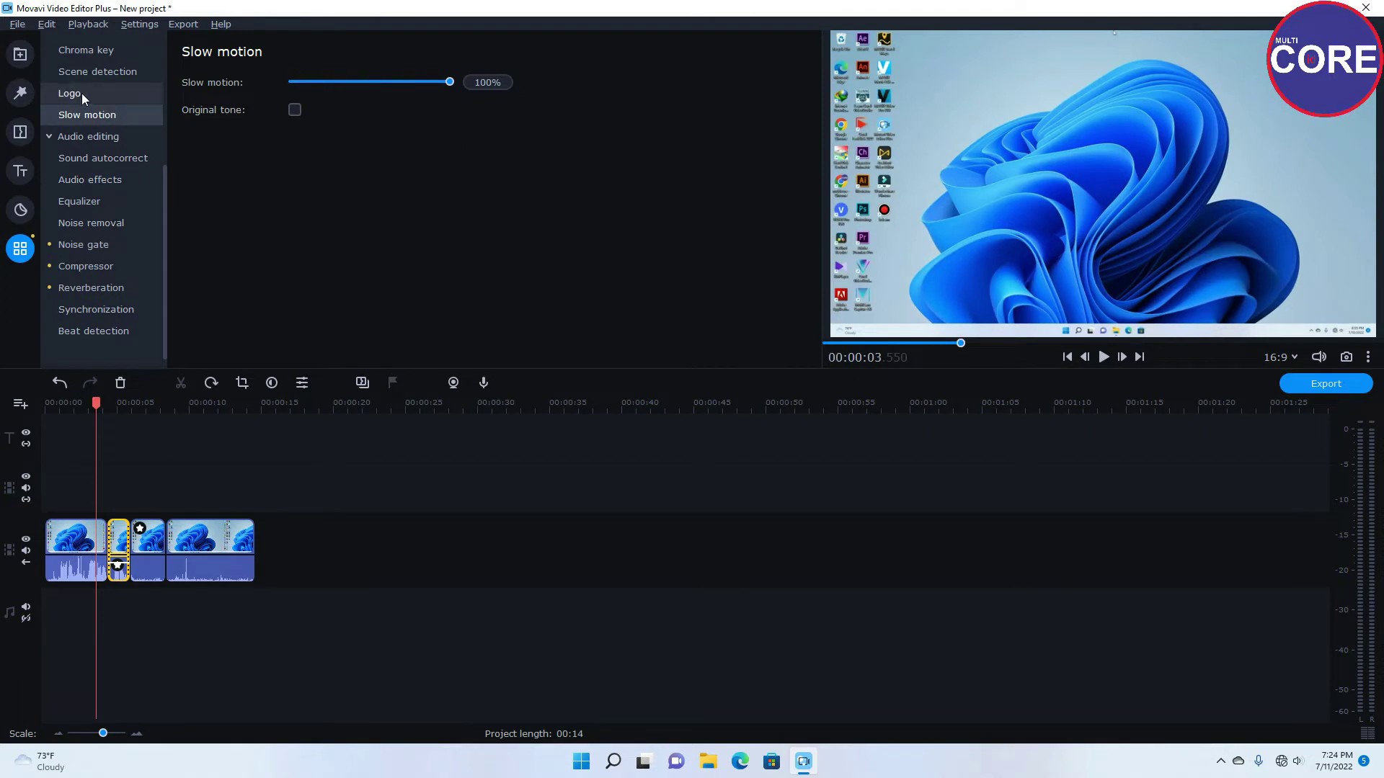
left_click(81, 93)
left_click(90, 73)
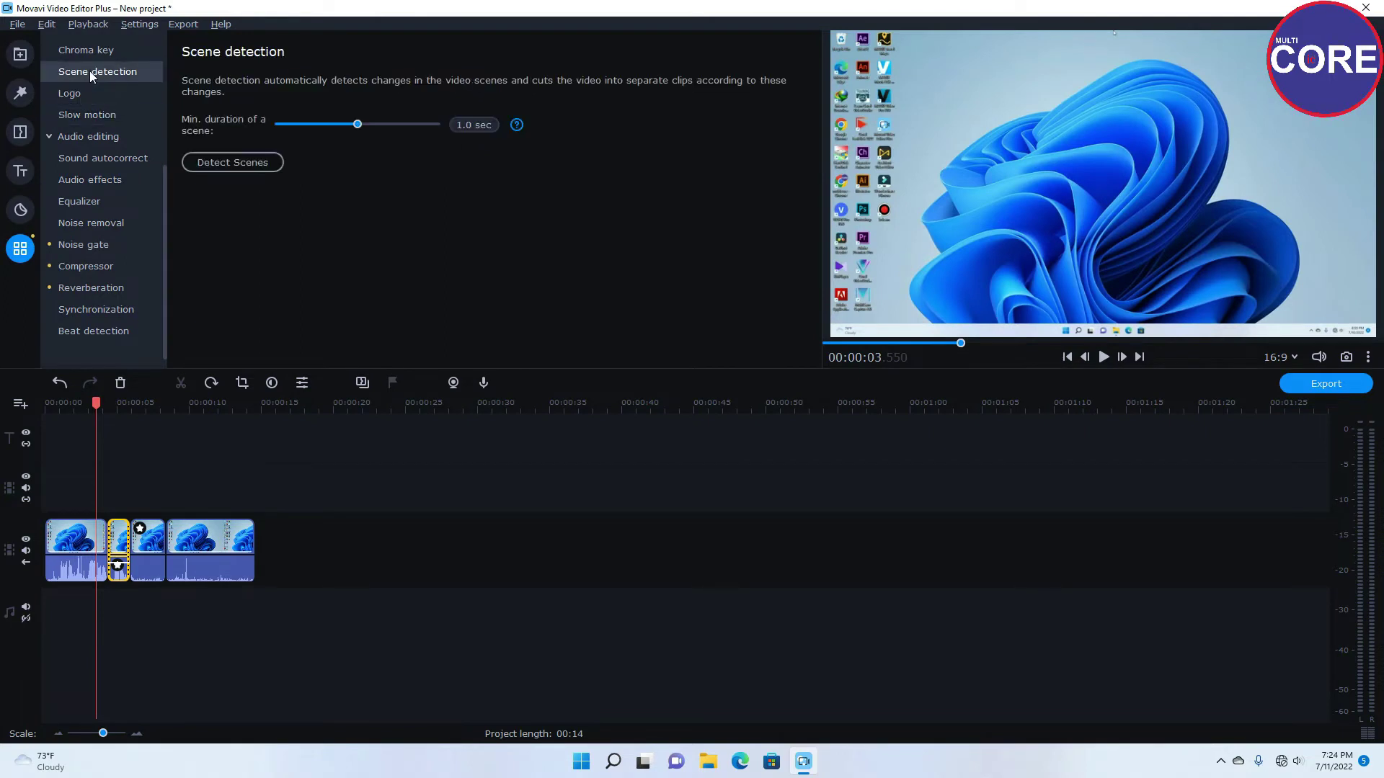
left_click(89, 50)
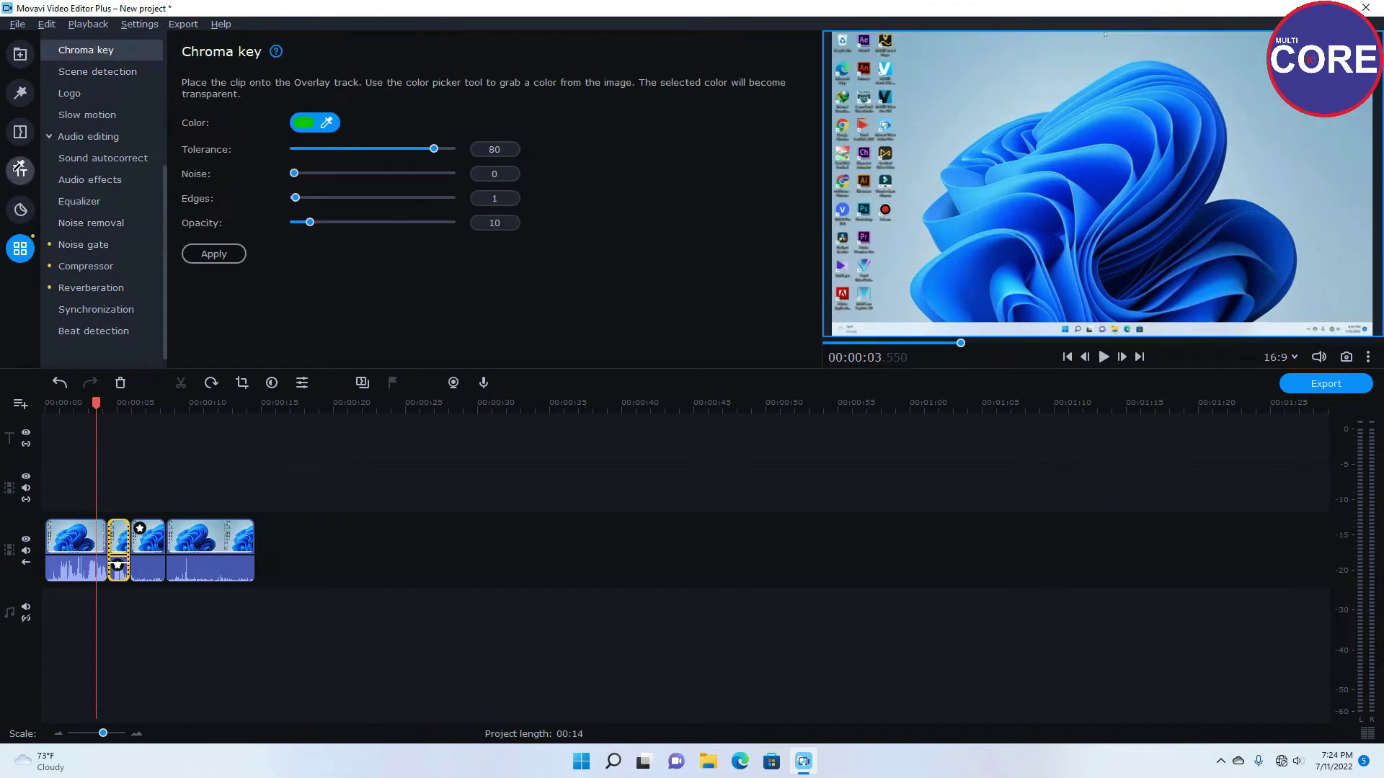
Step: Look through the complete collection of title presets
left_click(20, 170)
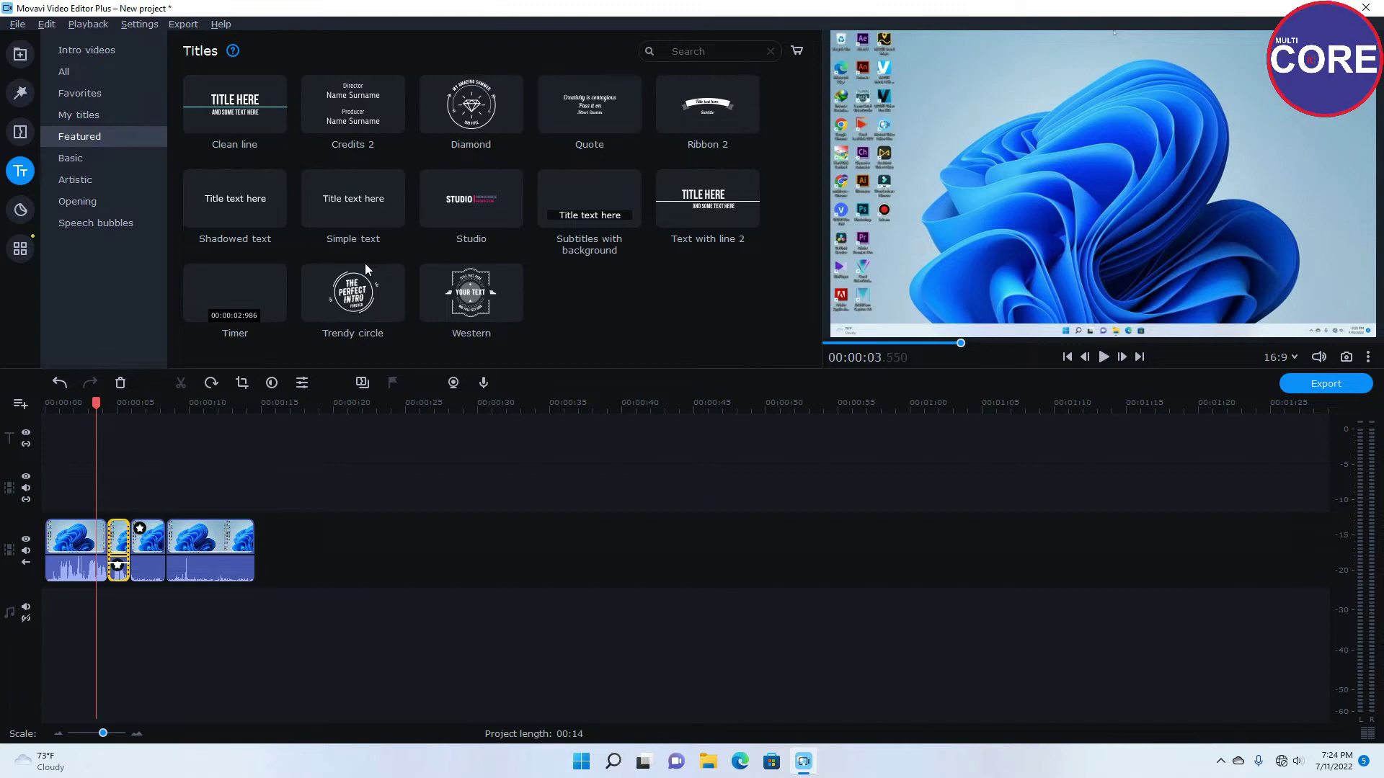
left_click(71, 73)
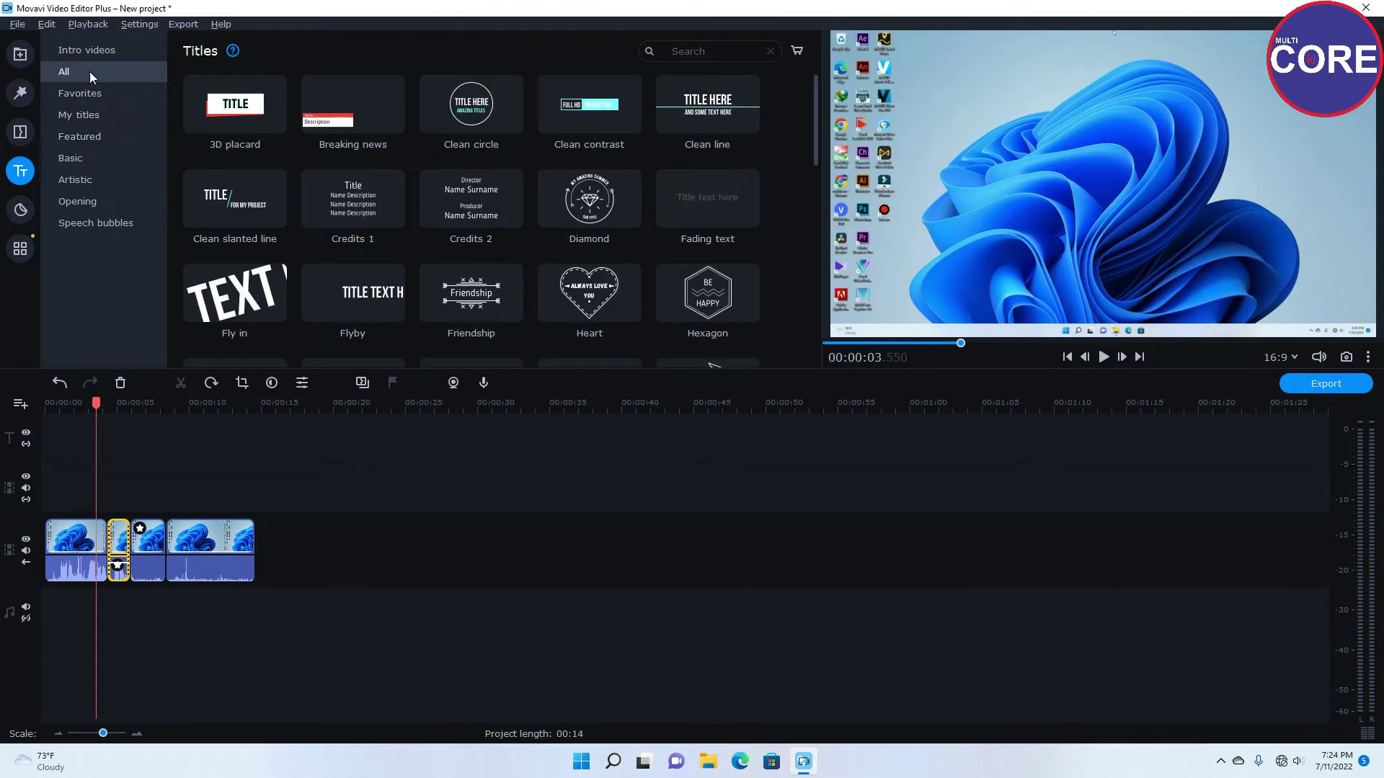
scroll(605, 186, "down", 3)
scroll(605, 186, "down", 6)
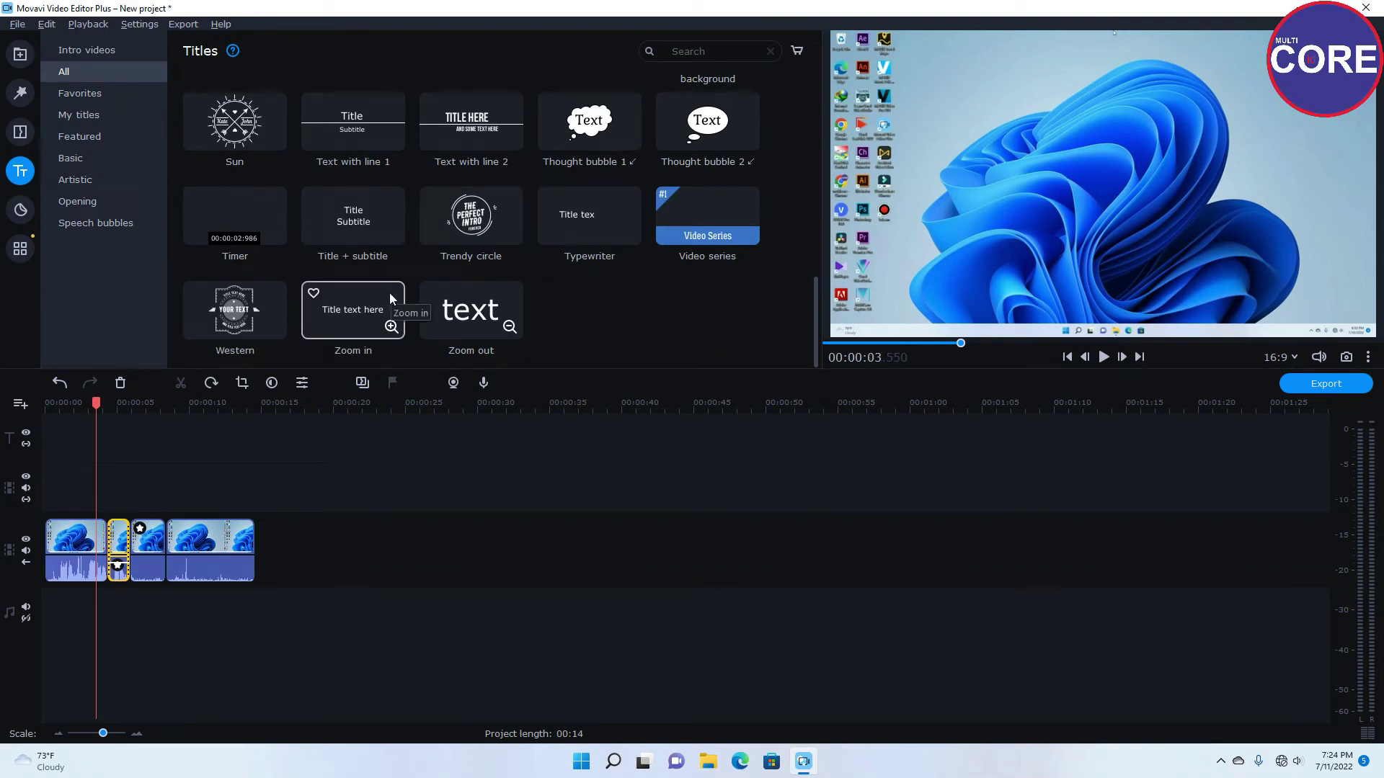
scroll(422, 238, "up", 2)
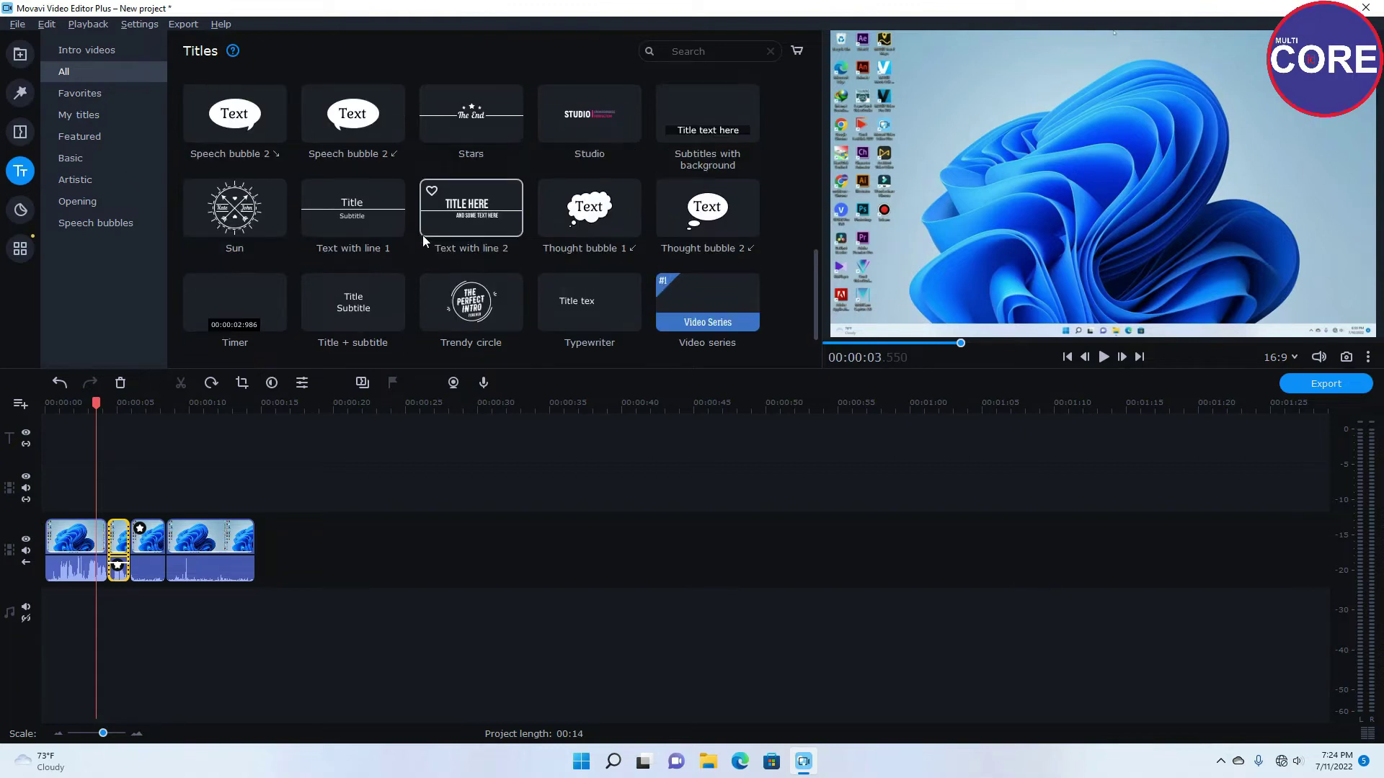
scroll(422, 239, "up", 1)
scroll(424, 239, "up", 5)
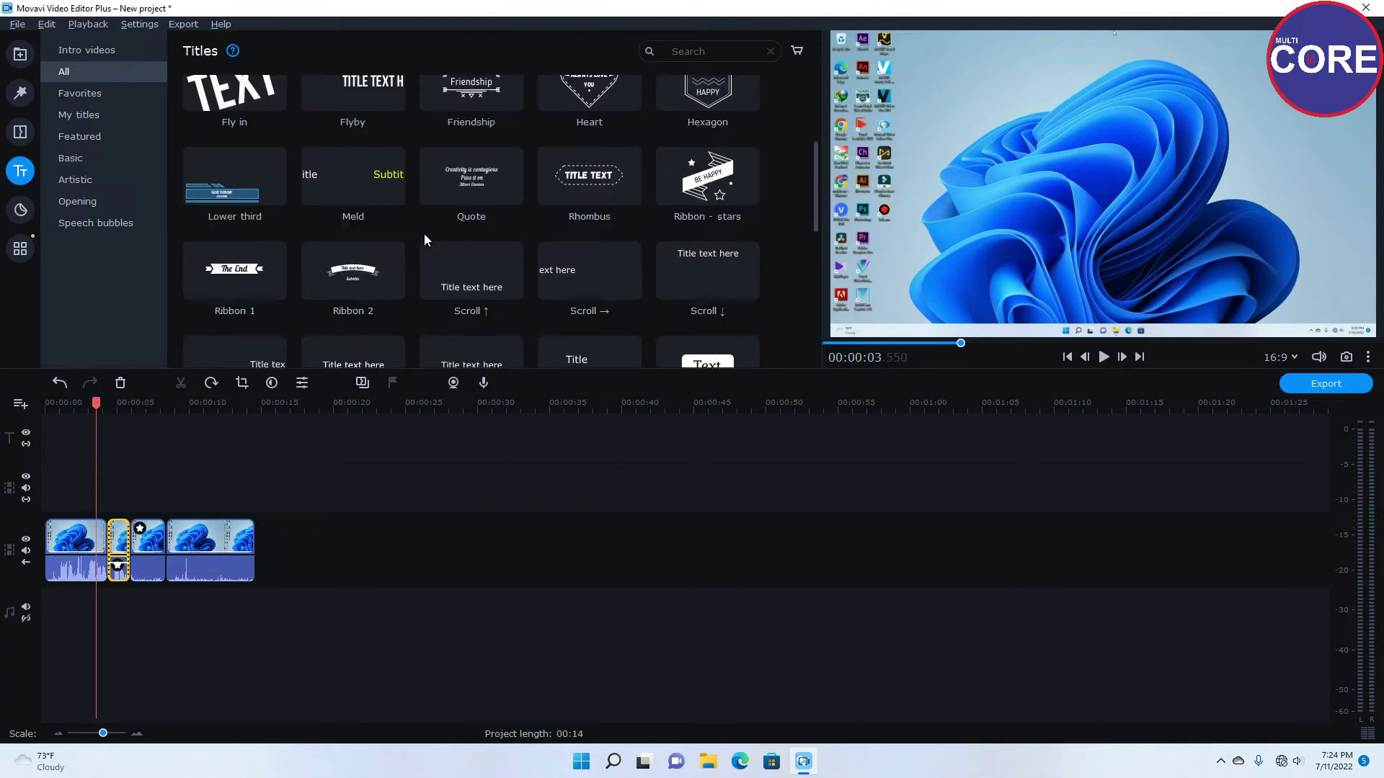
scroll(424, 235, "up", 2)
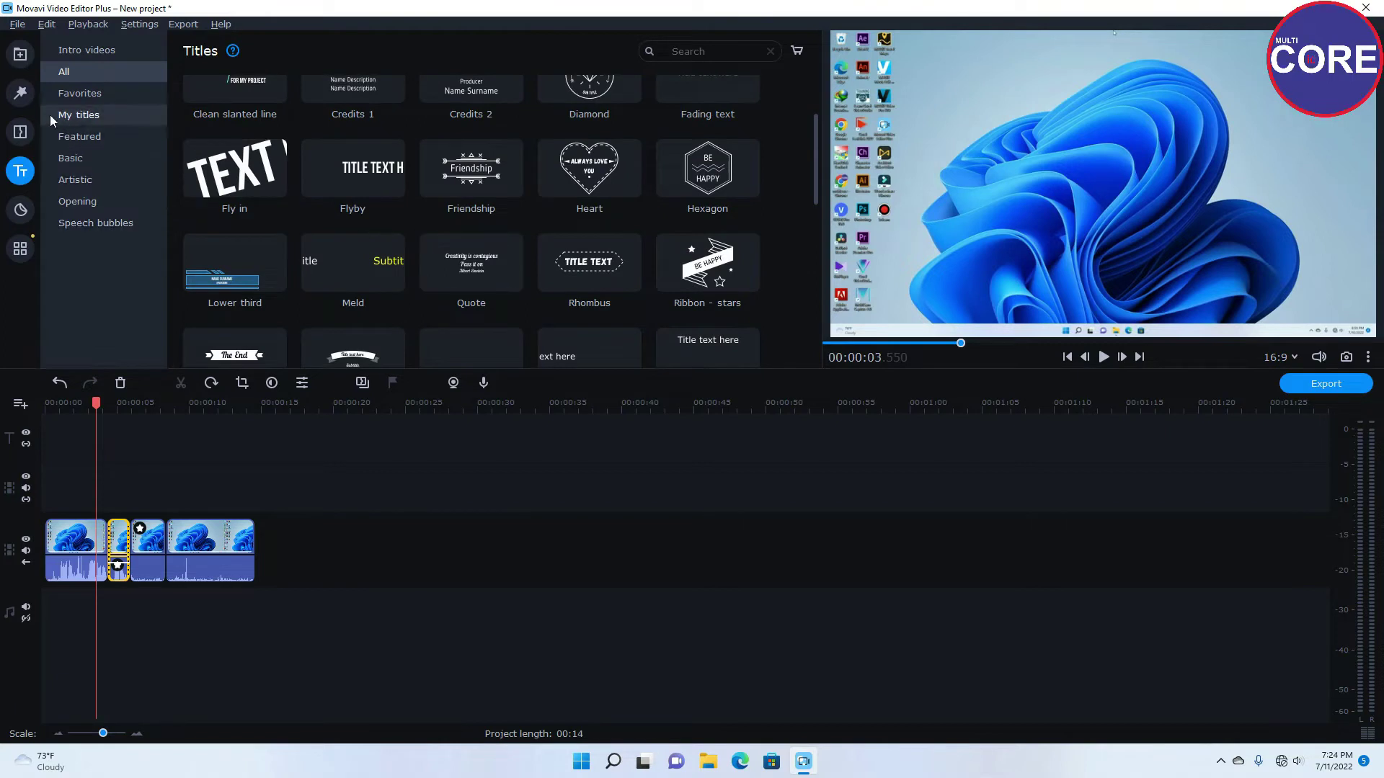
Step: Look through the complete collection of transitions
left_click(22, 133)
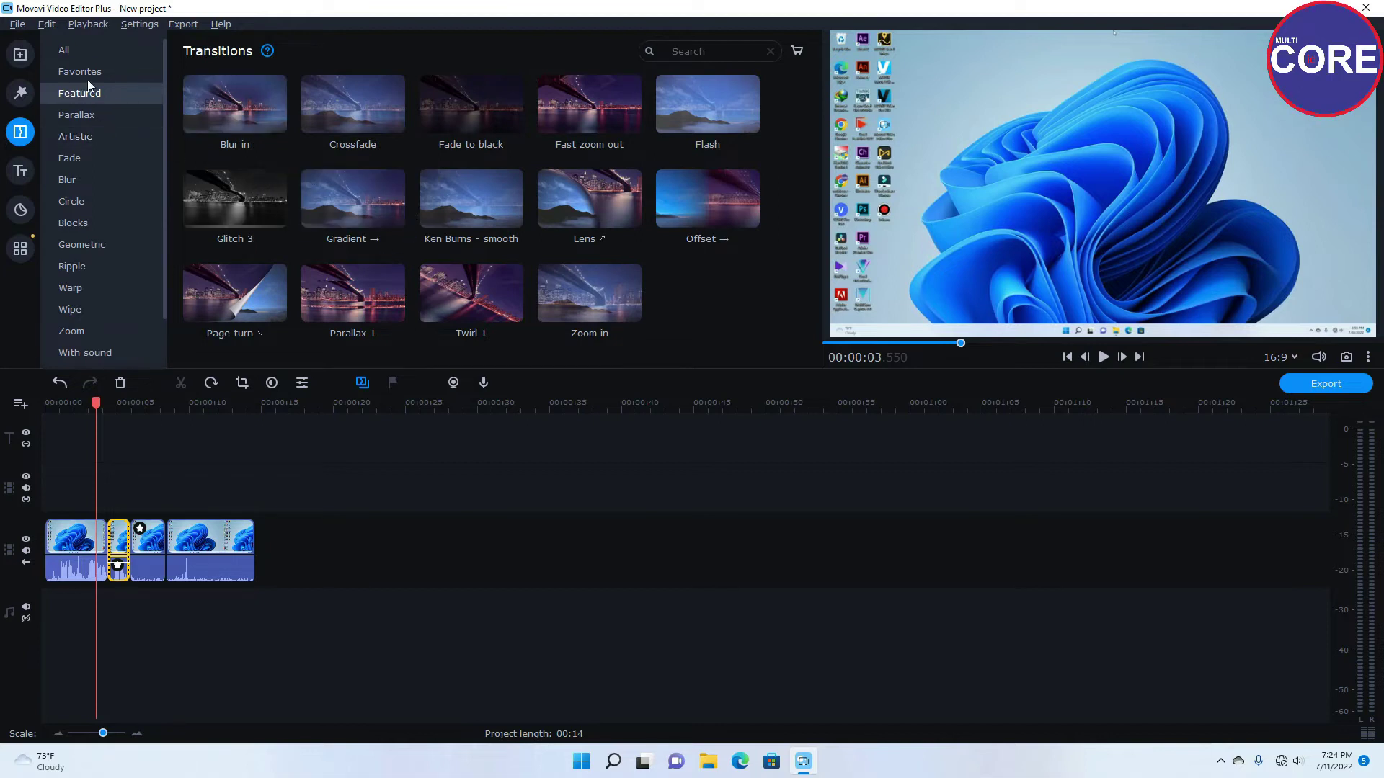
left_click(76, 46)
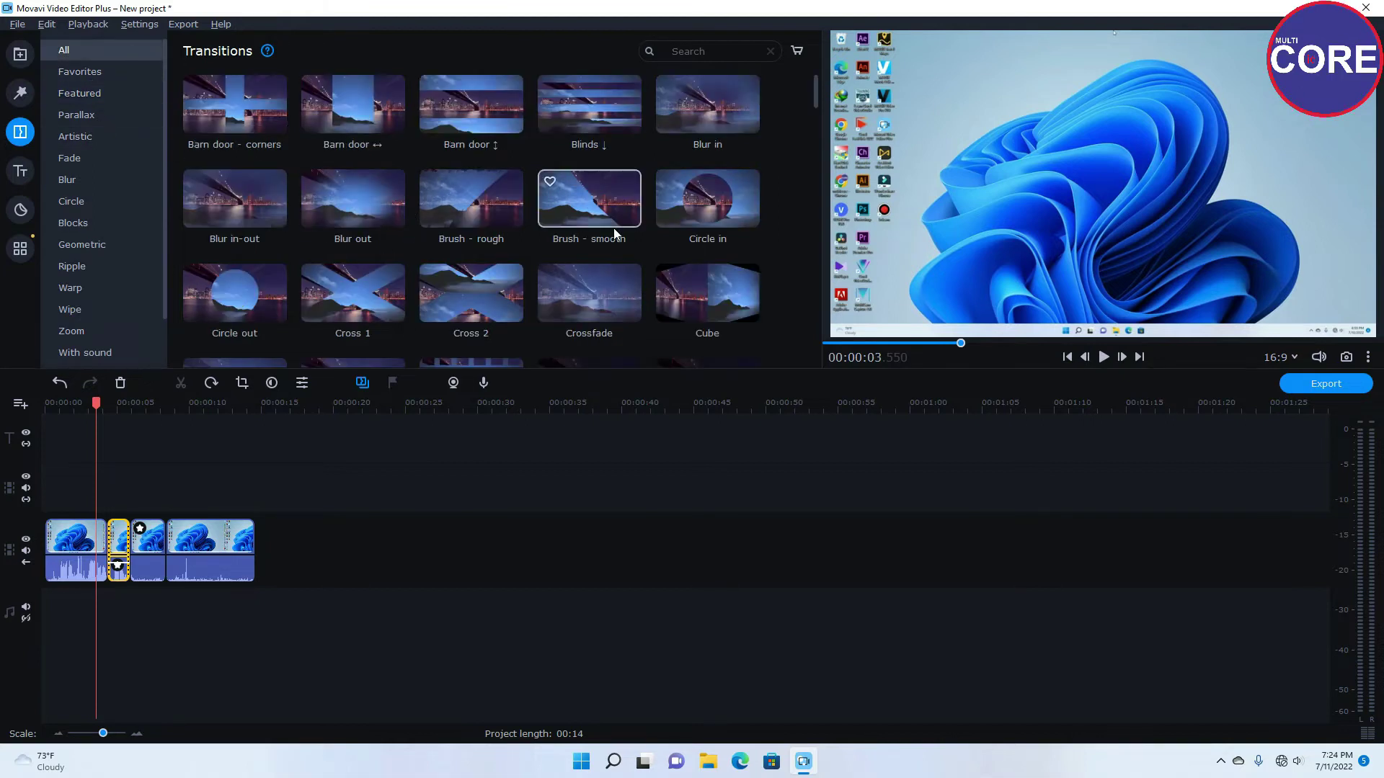
scroll(614, 229, "down", 10)
scroll(615, 232, "down", 10)
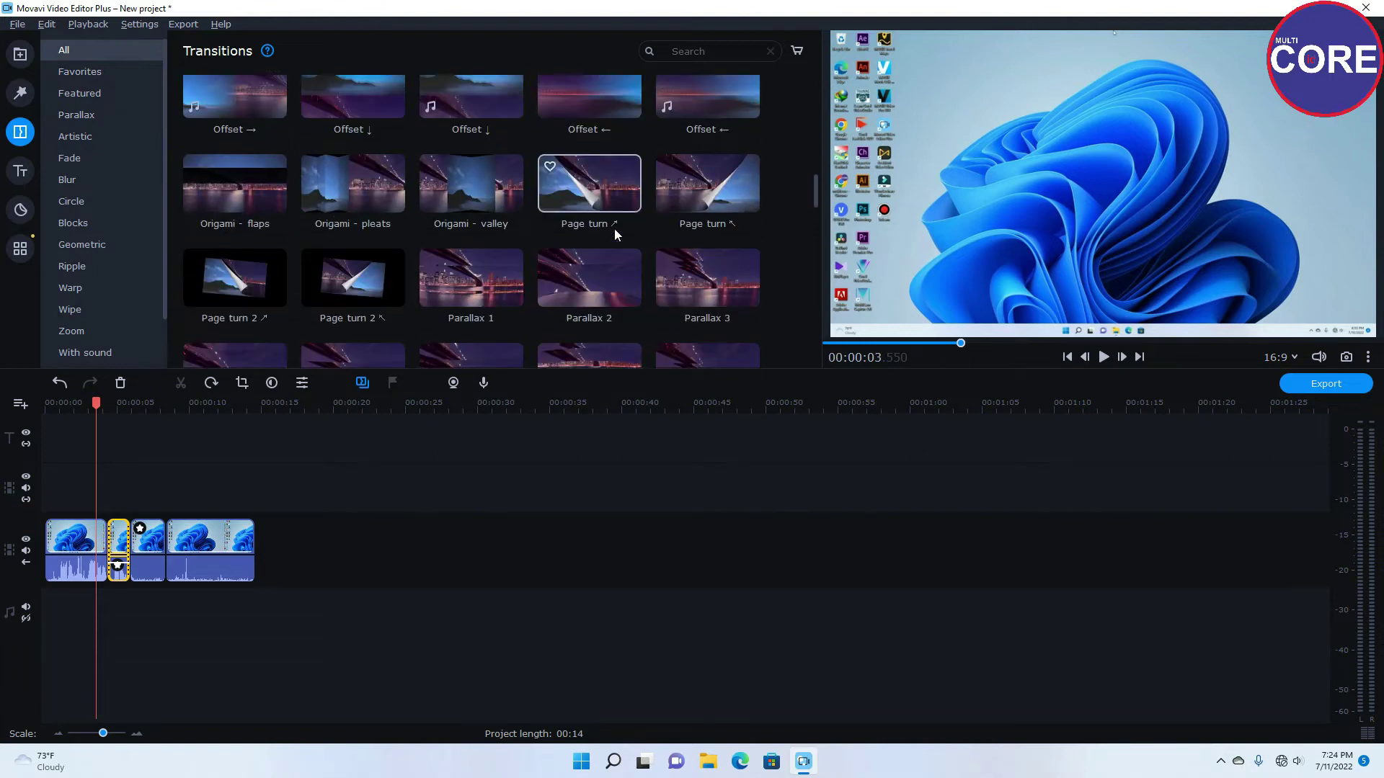
scroll(614, 235, "down", 2)
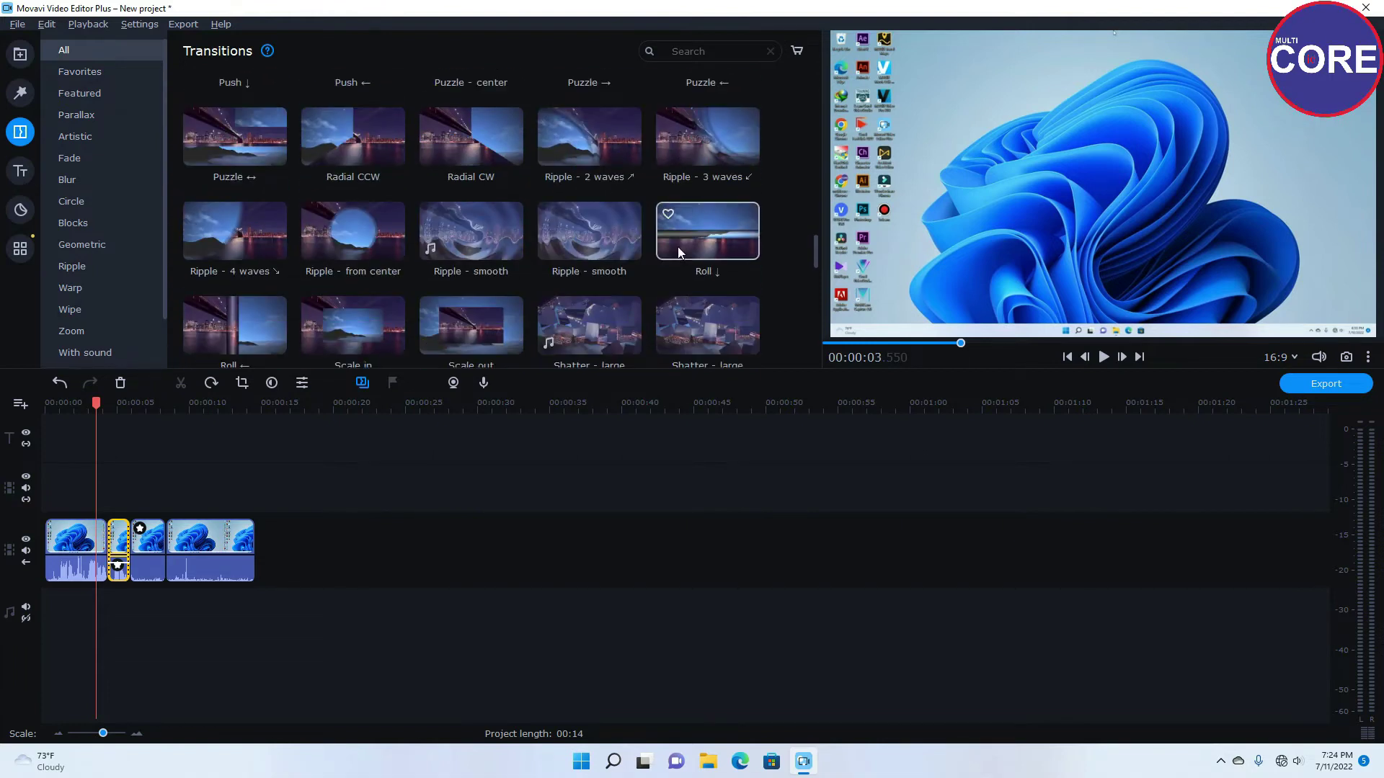
Step: Look through the complete collection of filters and pick out the Gauguin filter
left_click(22, 91)
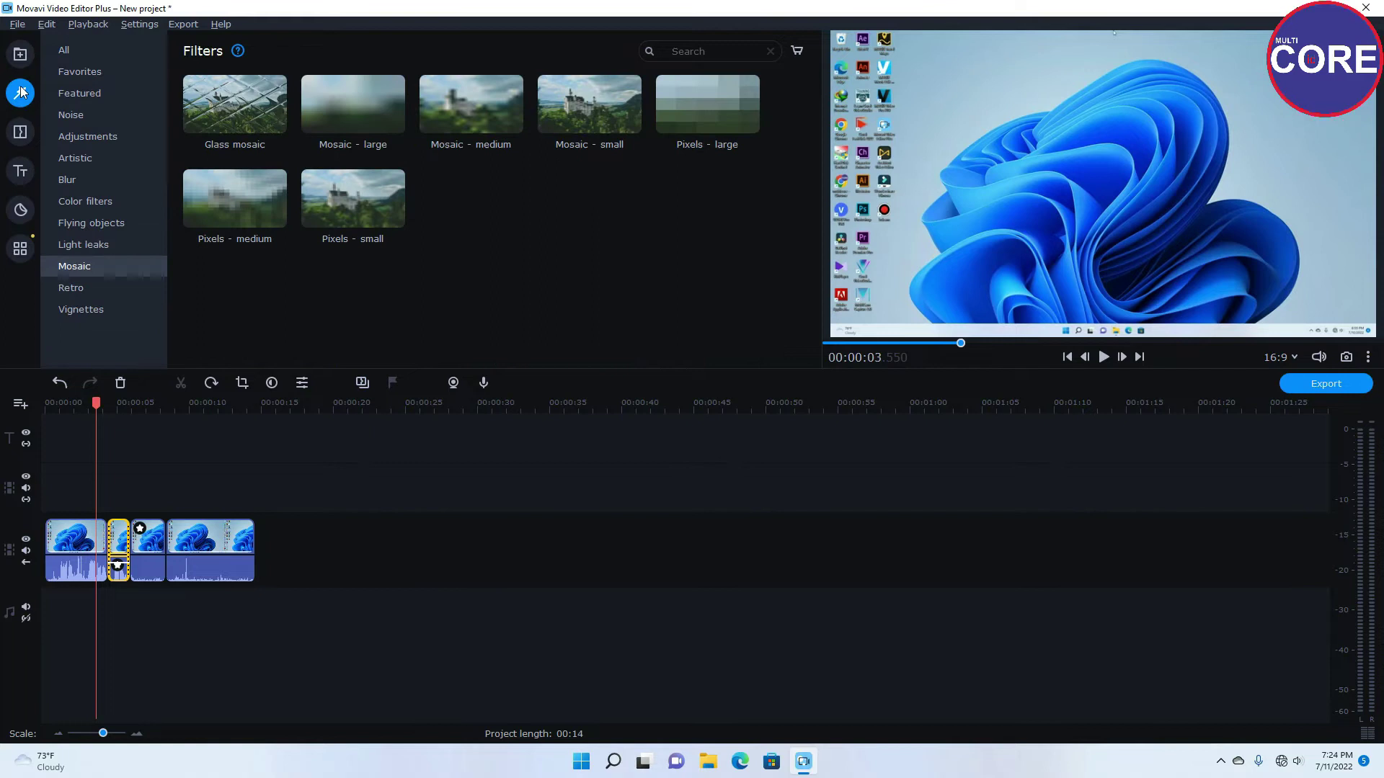
left_click(70, 51)
scroll(586, 144, "down", 4)
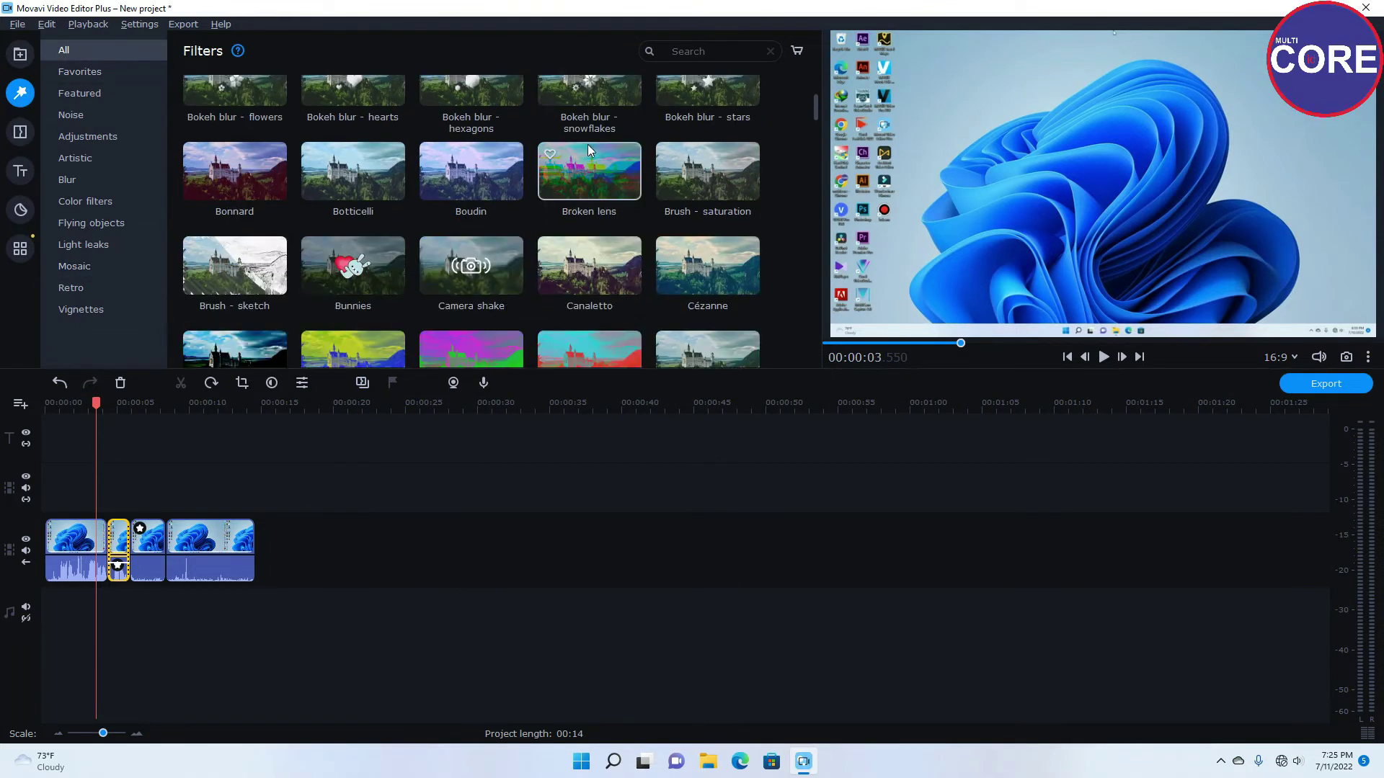
scroll(587, 145, "down", 2)
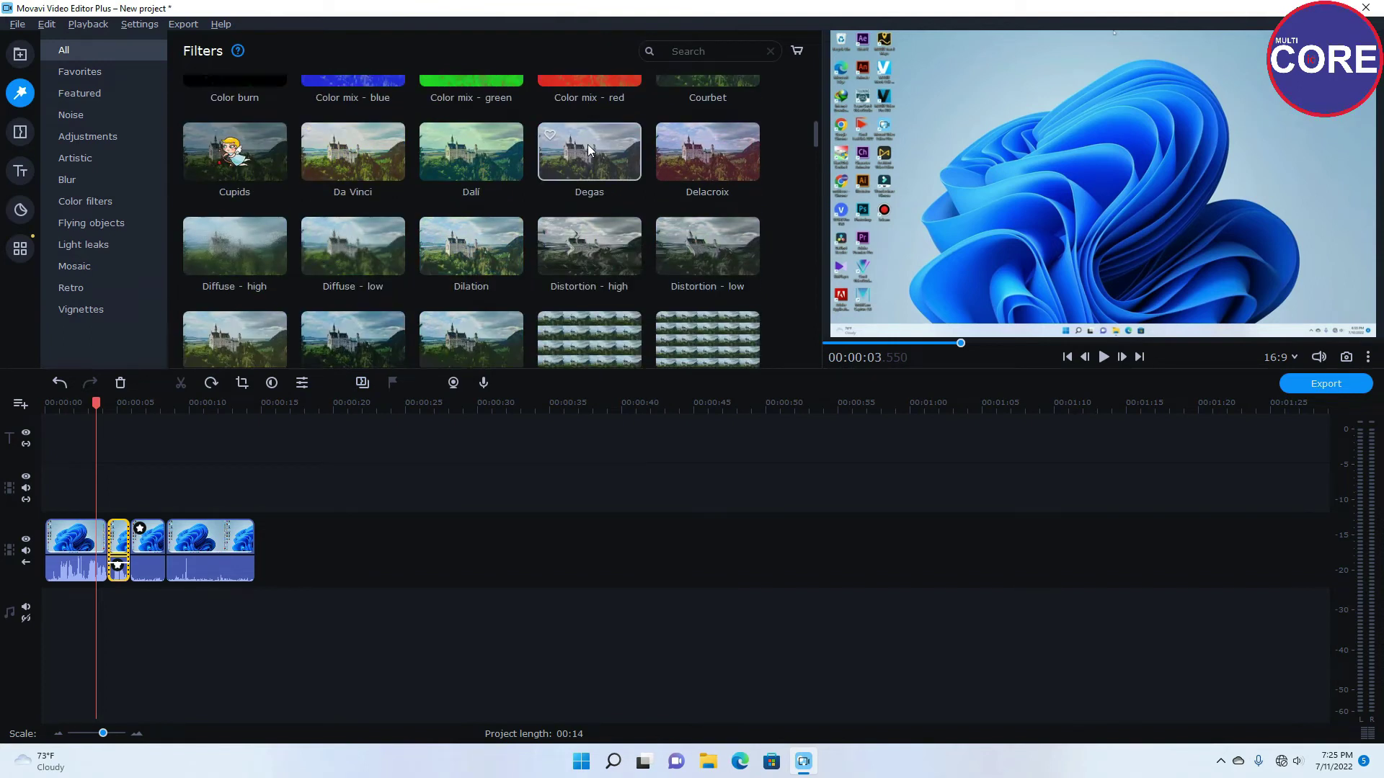
scroll(586, 151, "down", 3)
scroll(585, 154, "down", 1)
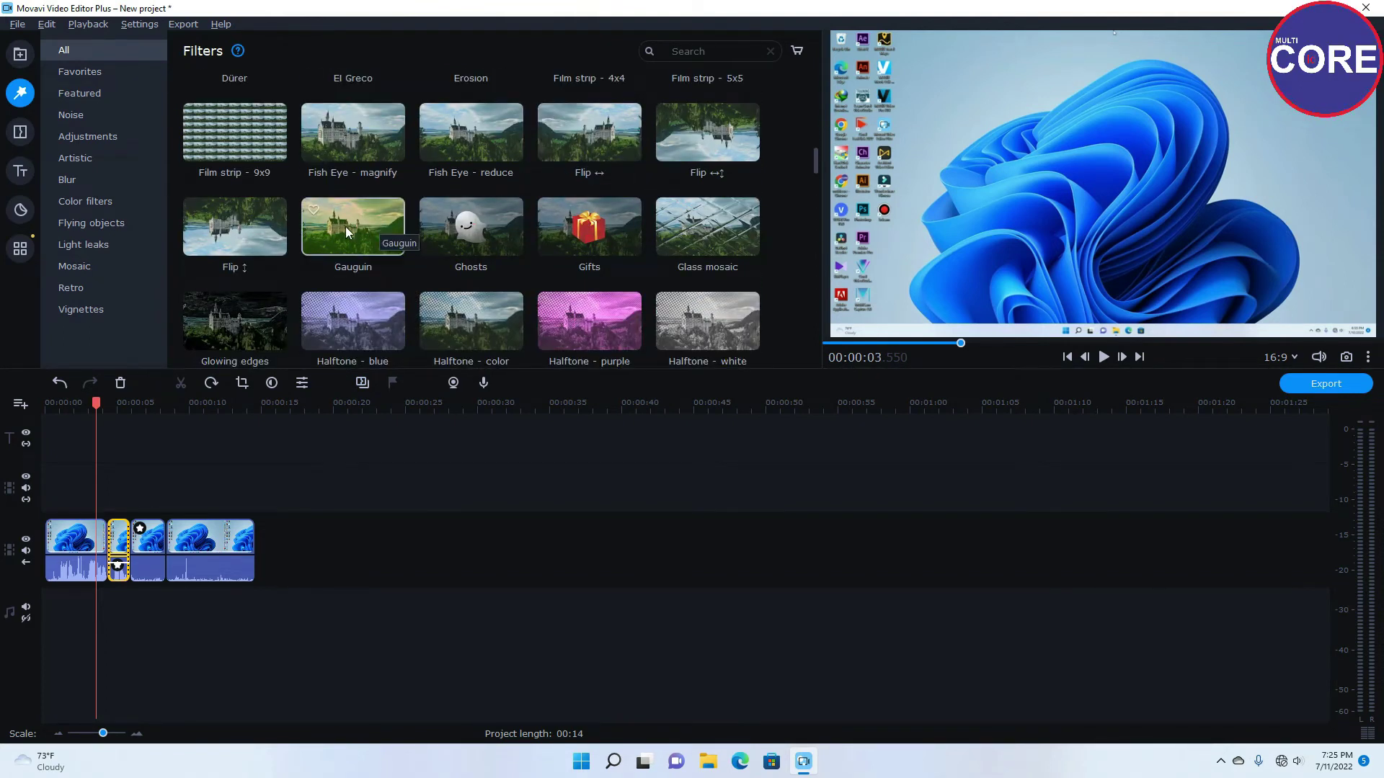
left_click_drag(346, 230, 322, 213)
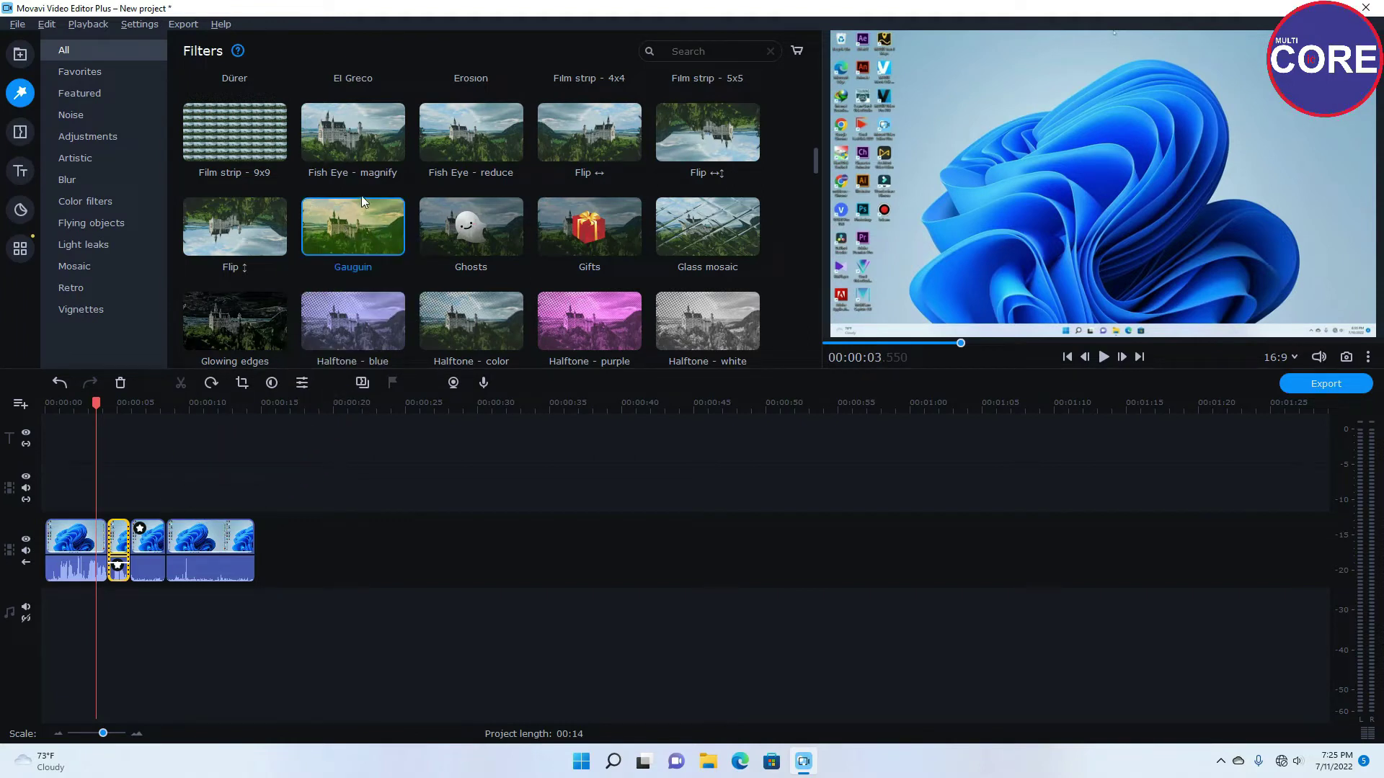
Step: Move the playhead to 00:00:03.000 and look over the timeline options and the playback and file commands
left_click(191, 554)
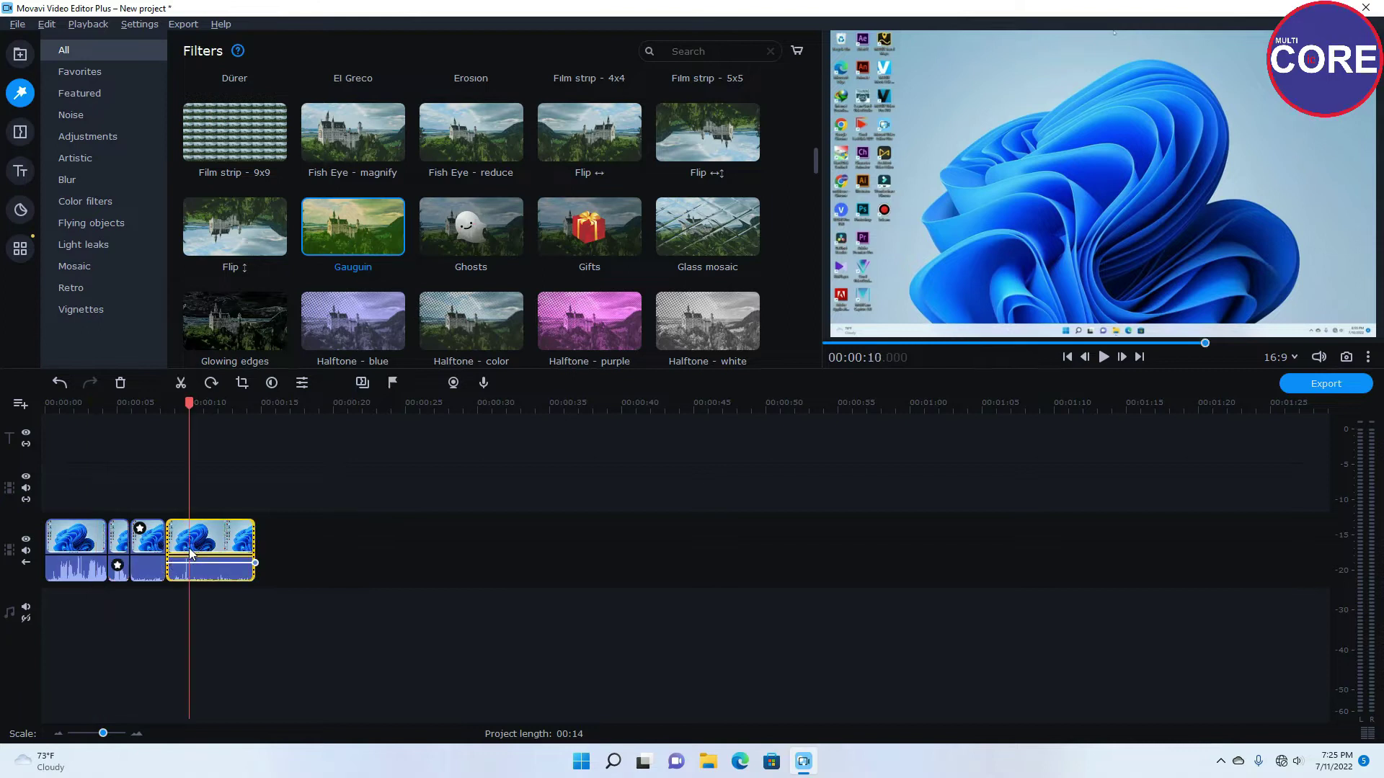
left_click_drag(191, 400, 88, 401)
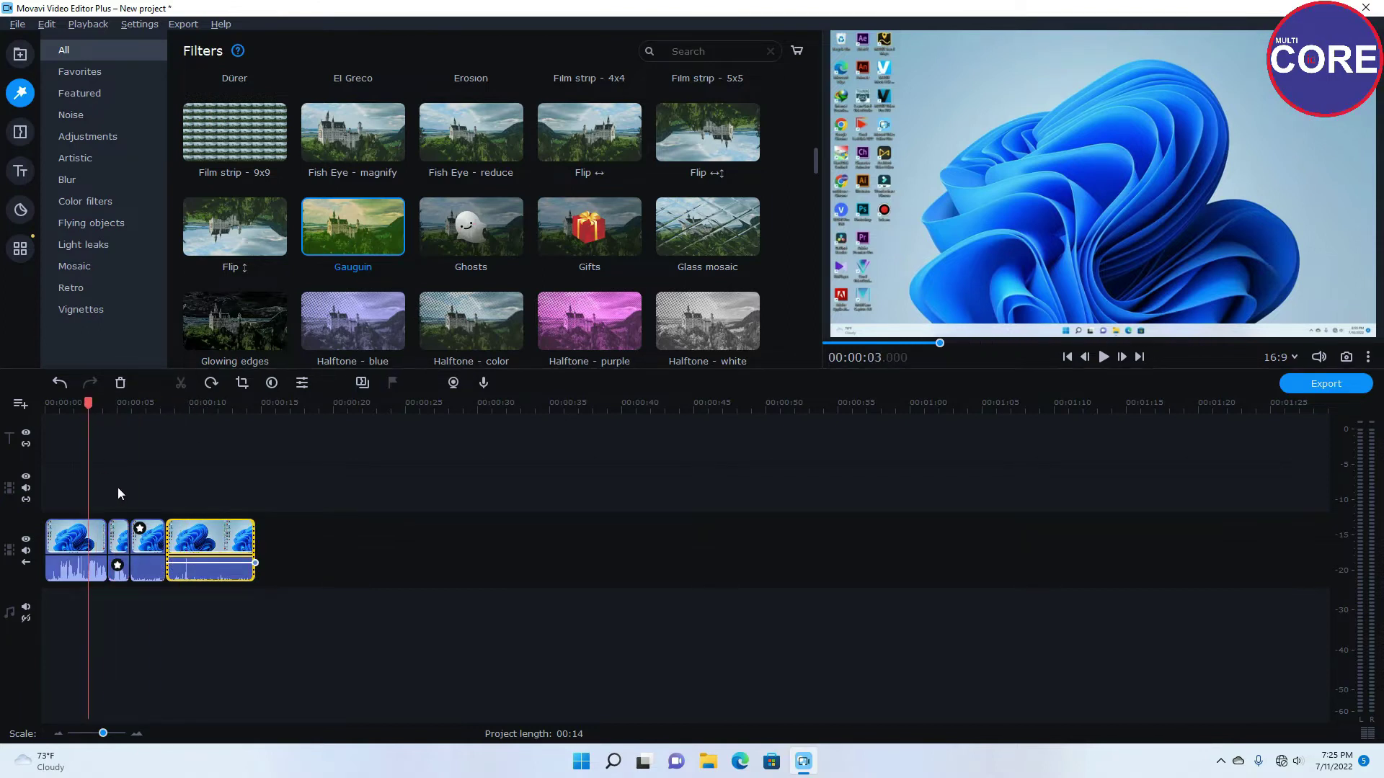
right_click(119, 494)
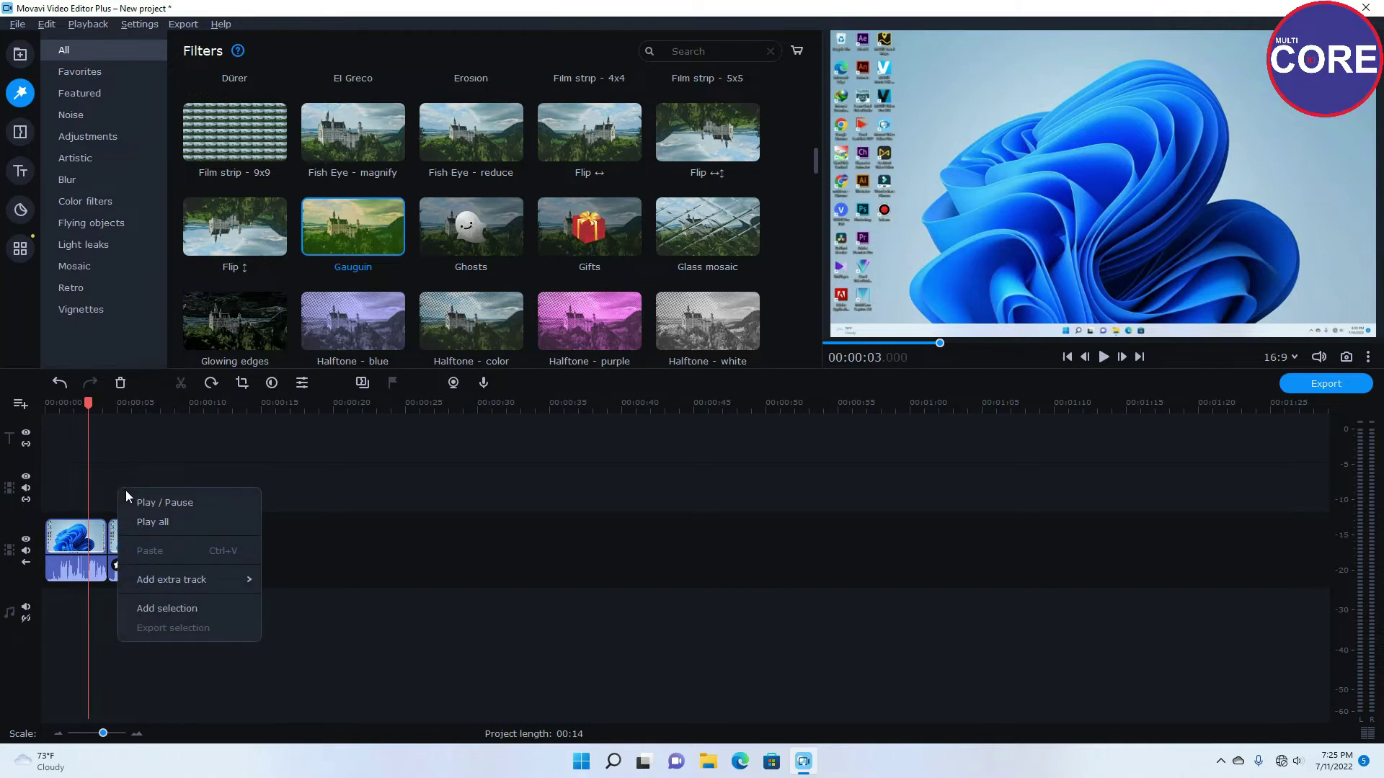
left_click(335, 470)
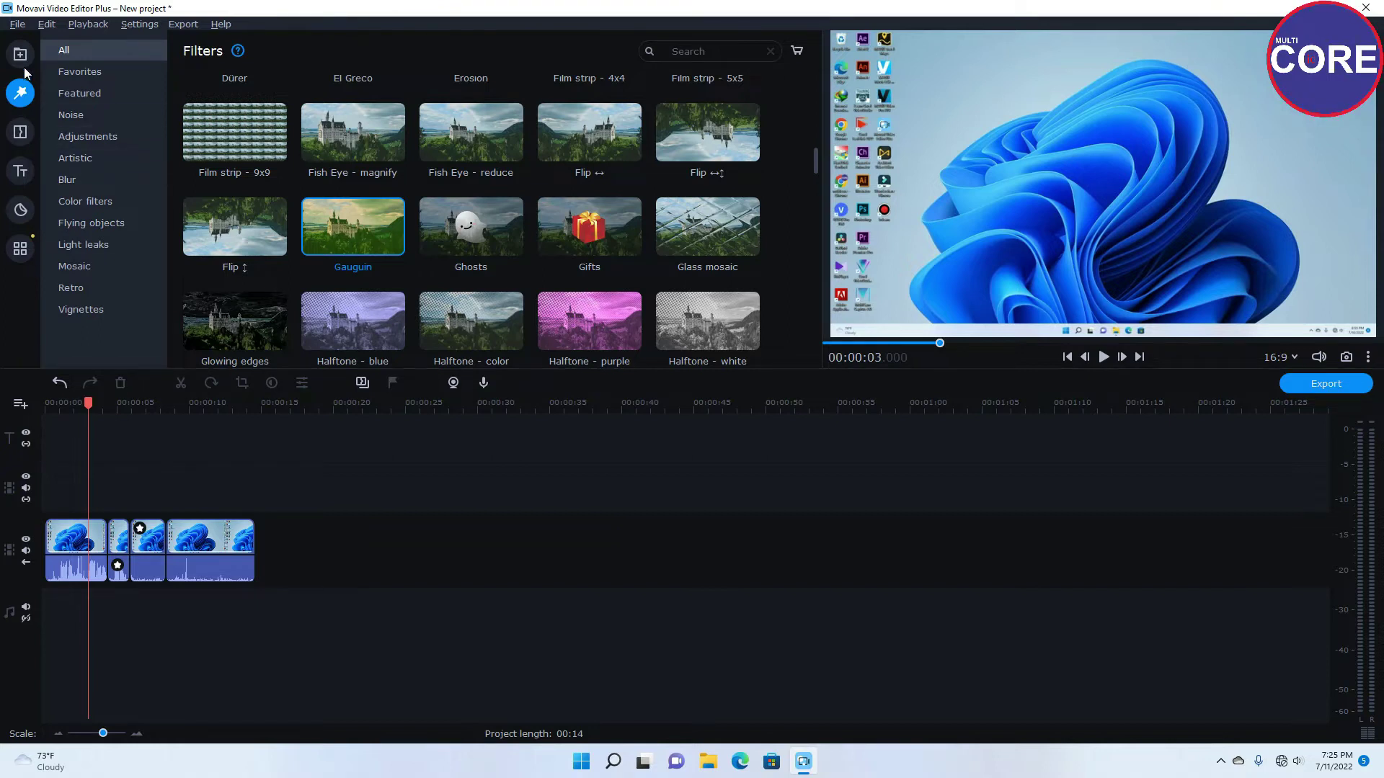
left_click(131, 25)
mouse_move(99, 25)
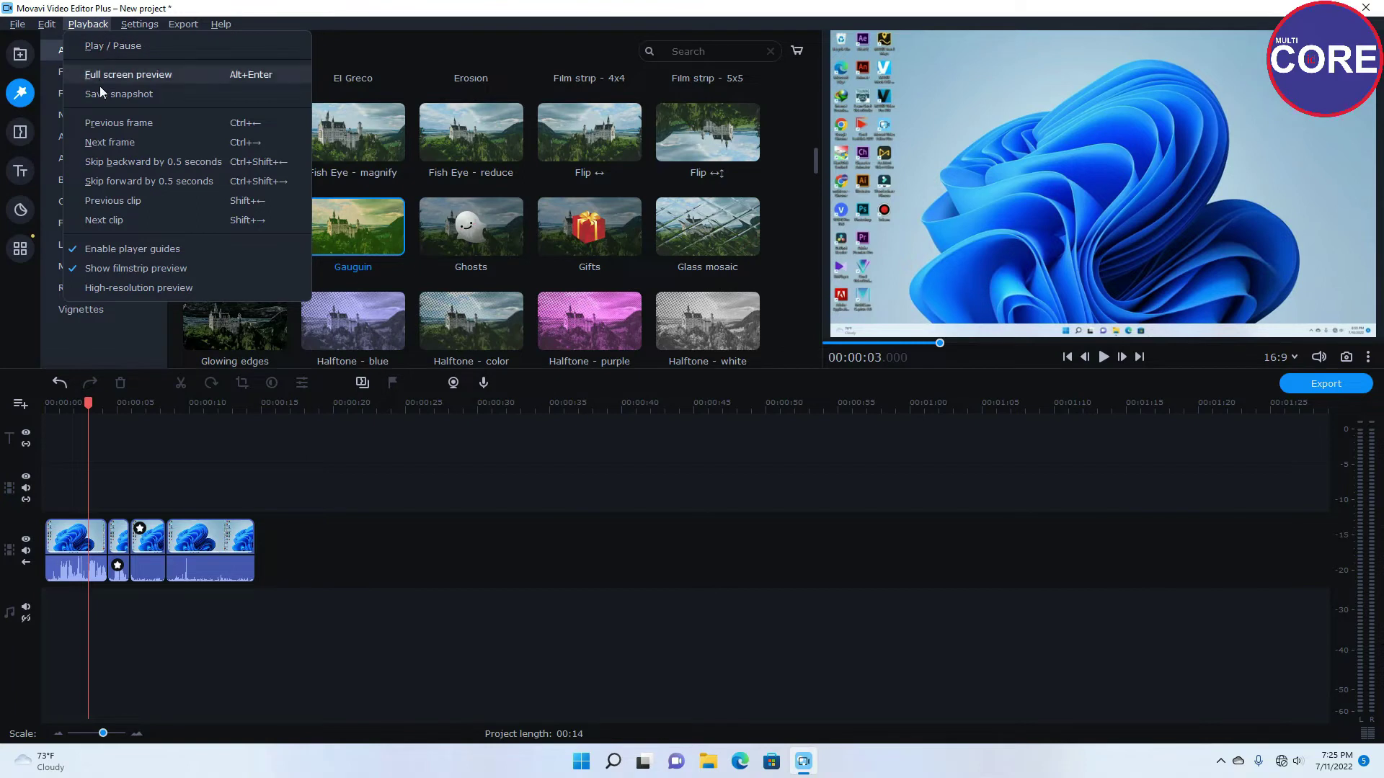
mouse_move(47, 21)
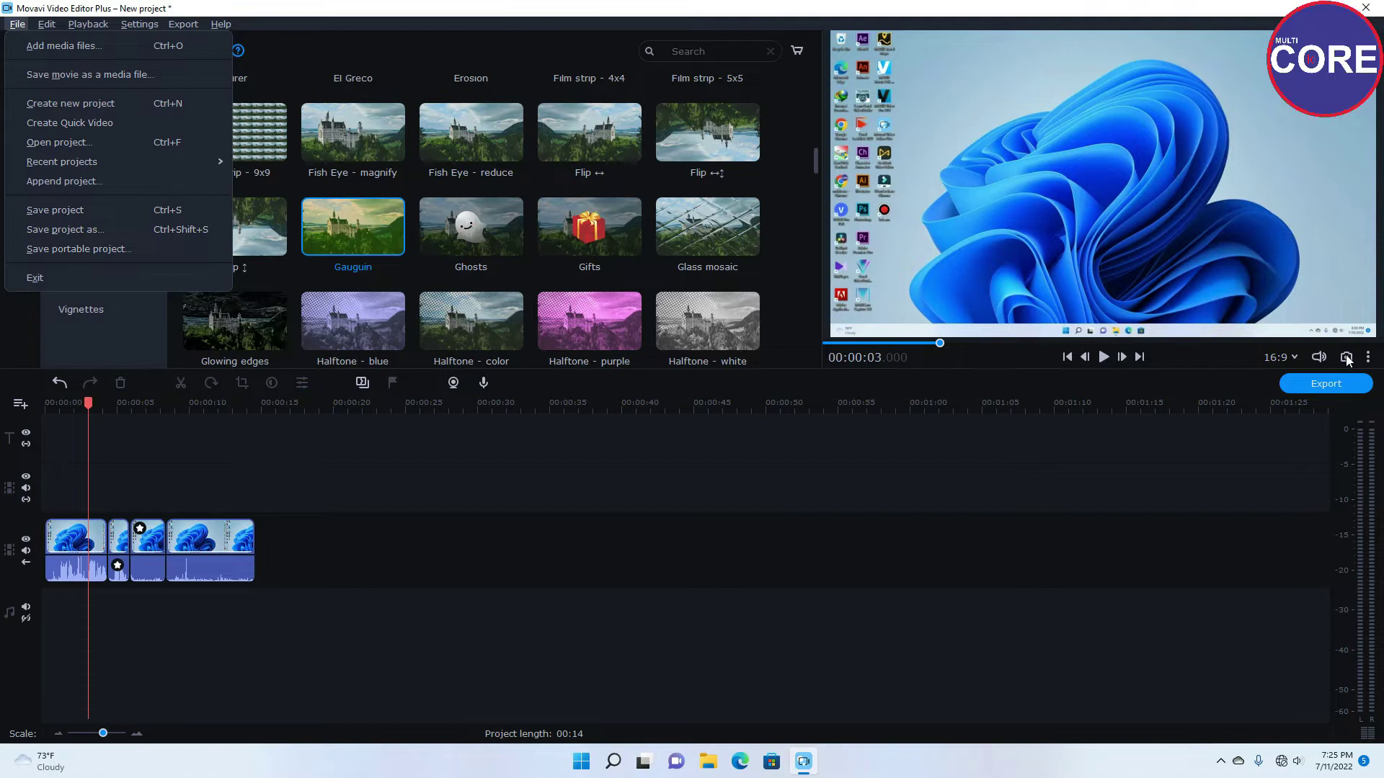
Step: With the last clip selected and the playhead at 00:00:06.600, look at the Flying objects filters and the Chroma key settings
left_click(211, 525)
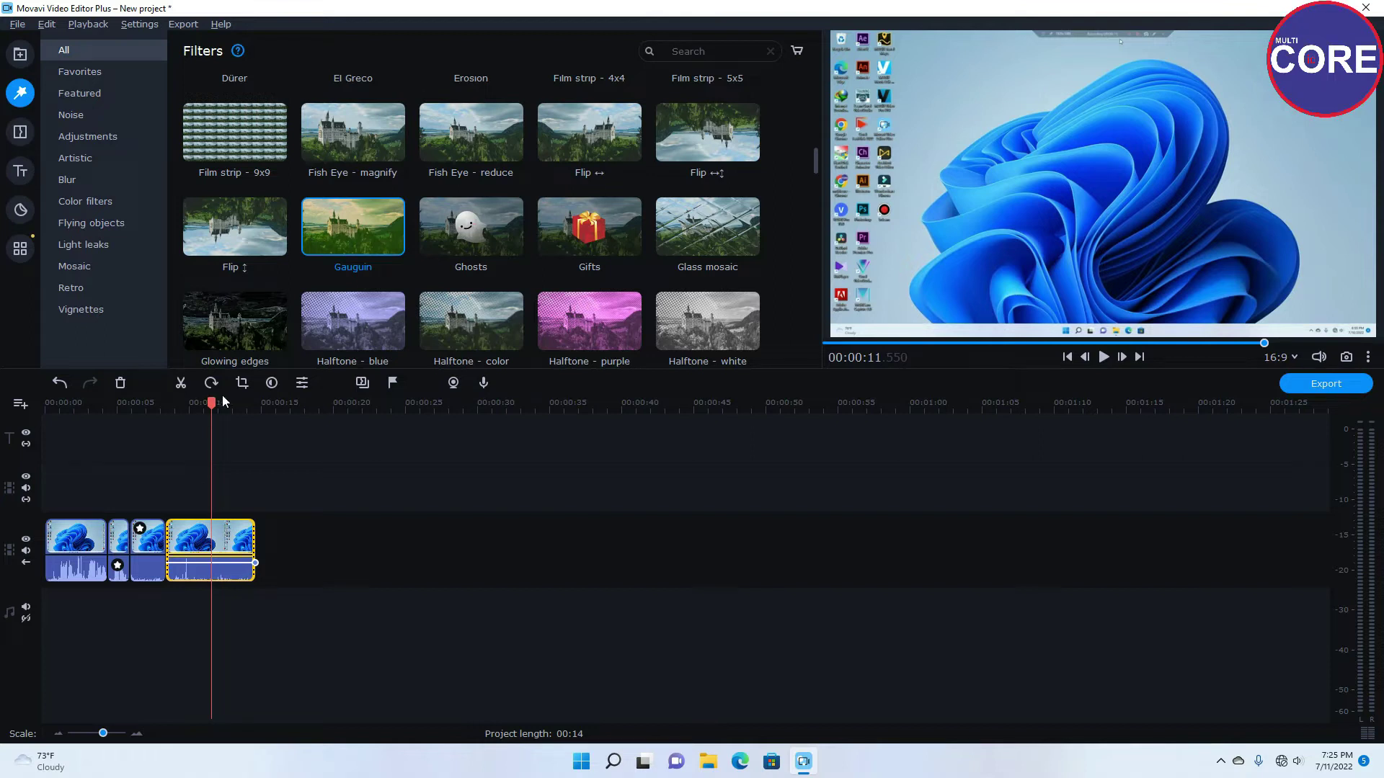
left_click_drag(211, 404, 140, 406)
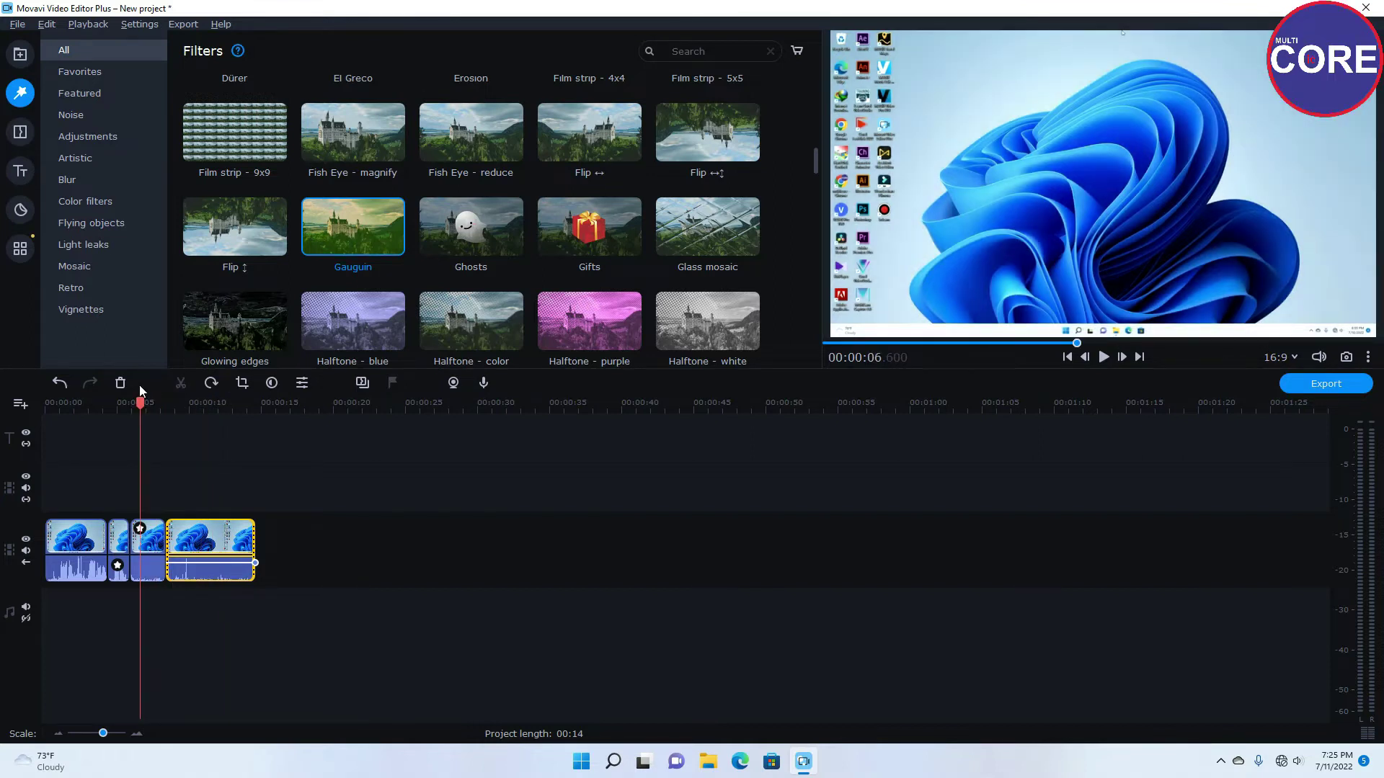
left_click(107, 231)
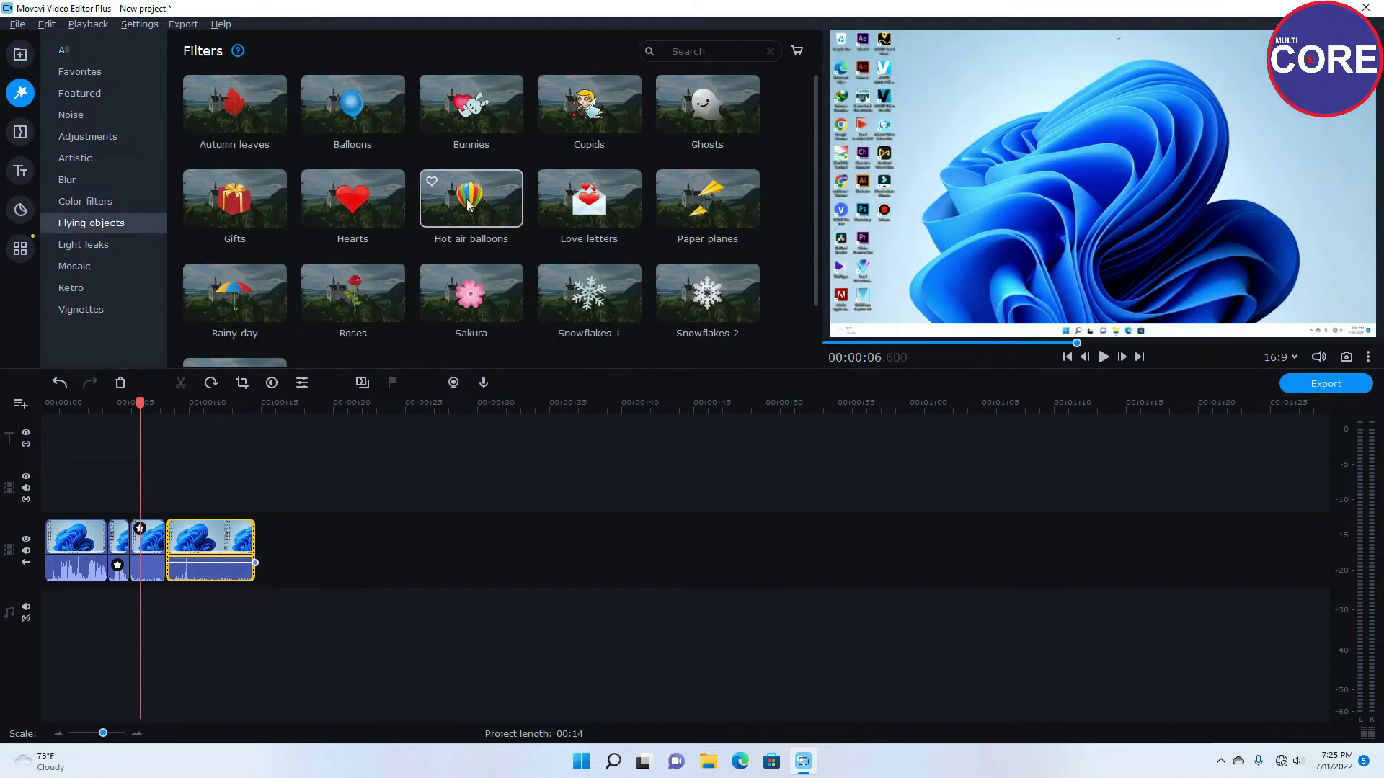
left_click(20, 248)
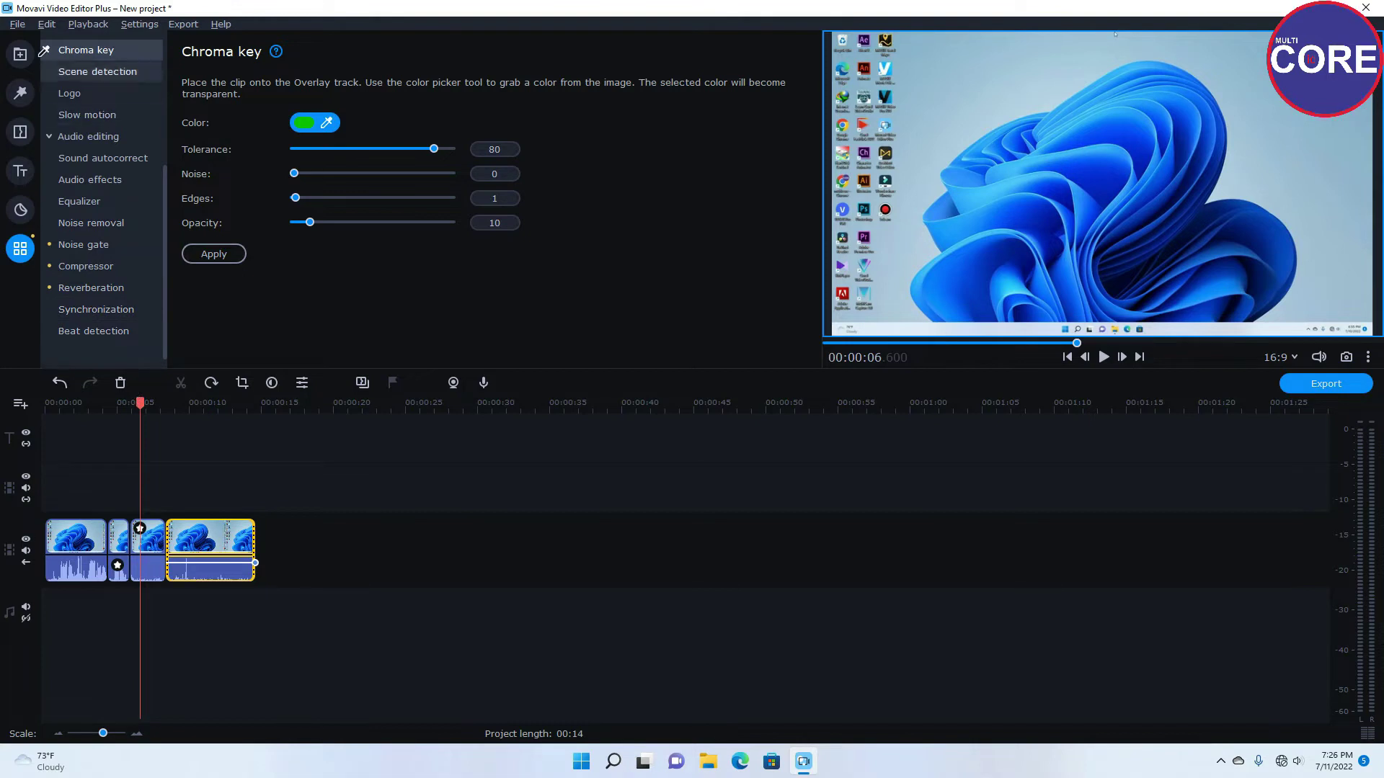
Step: Look through the Adjustments and Flying objects filters and try to place Fish Eye - reduce above the clips
left_click(18, 57)
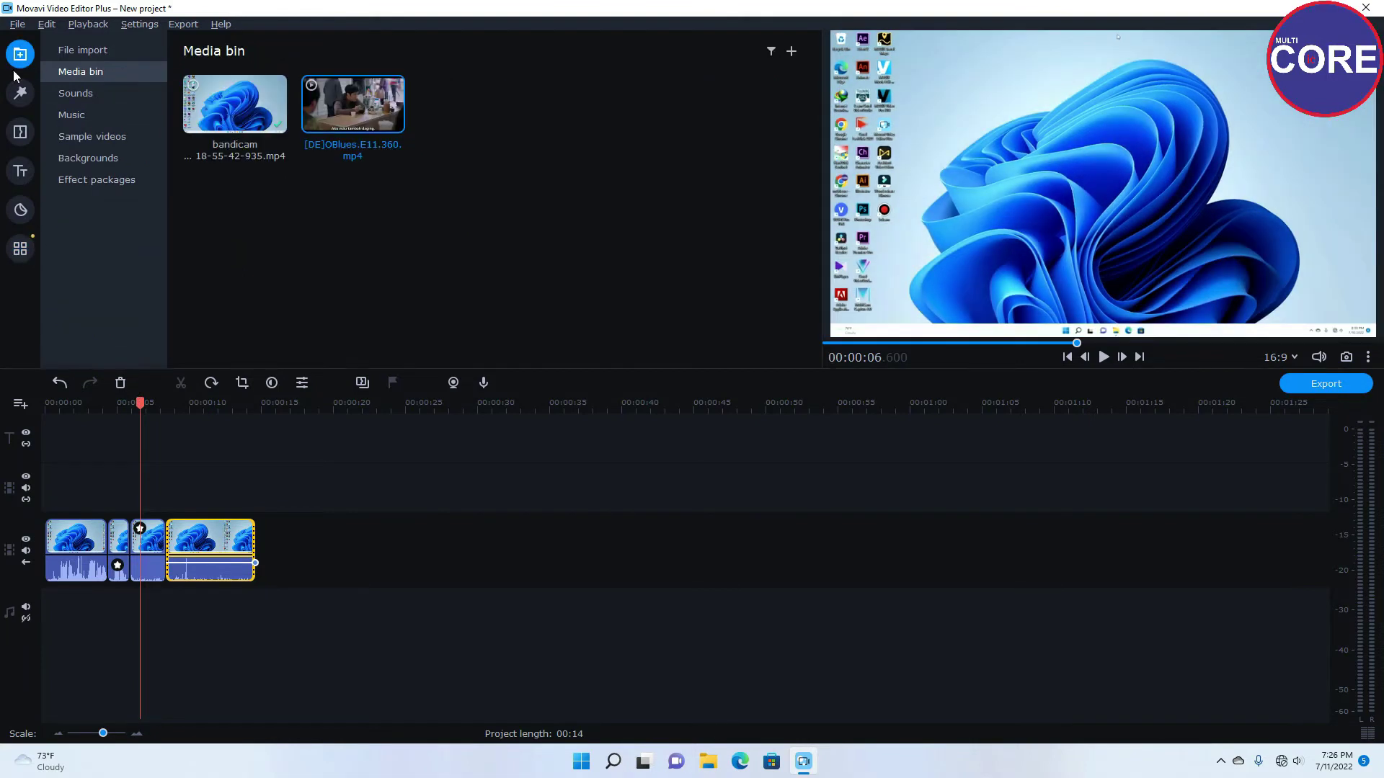
left_click(22, 92)
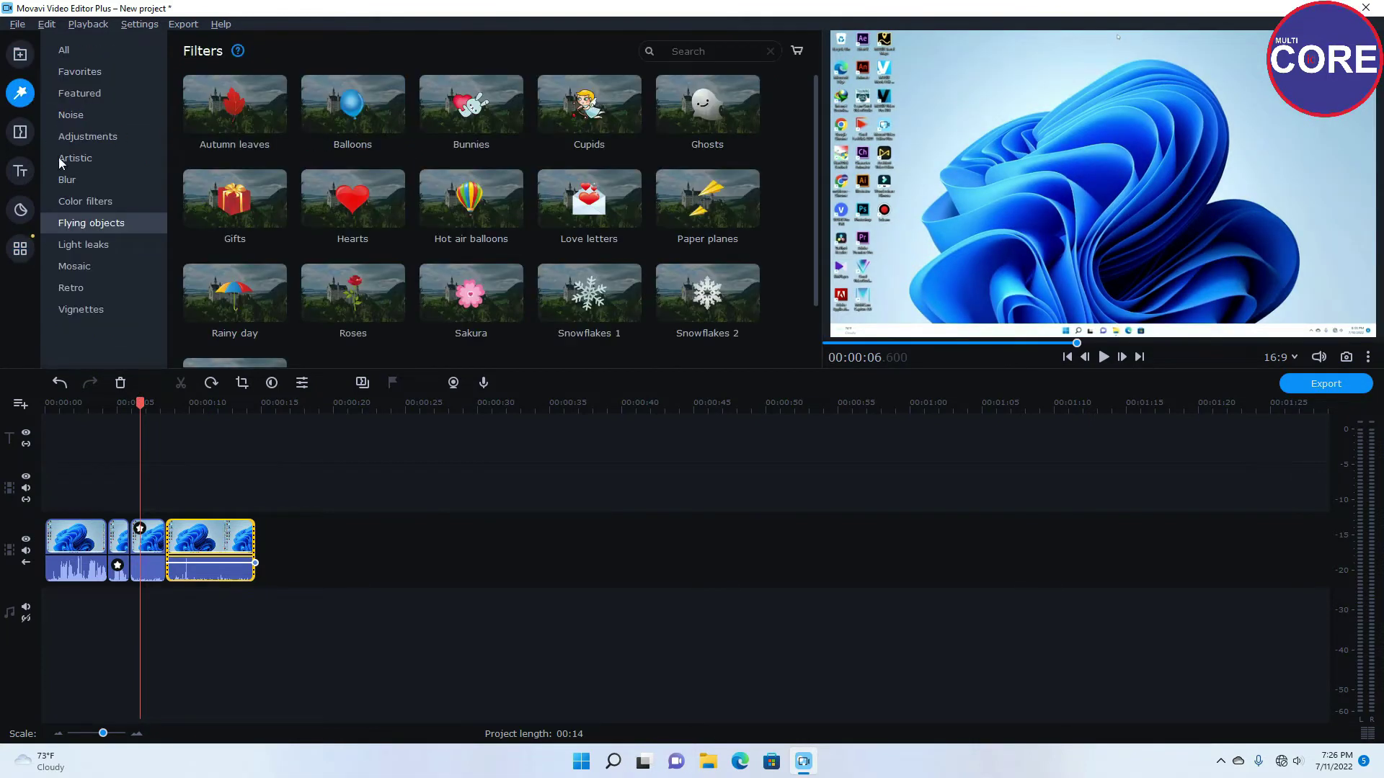
left_click(88, 136)
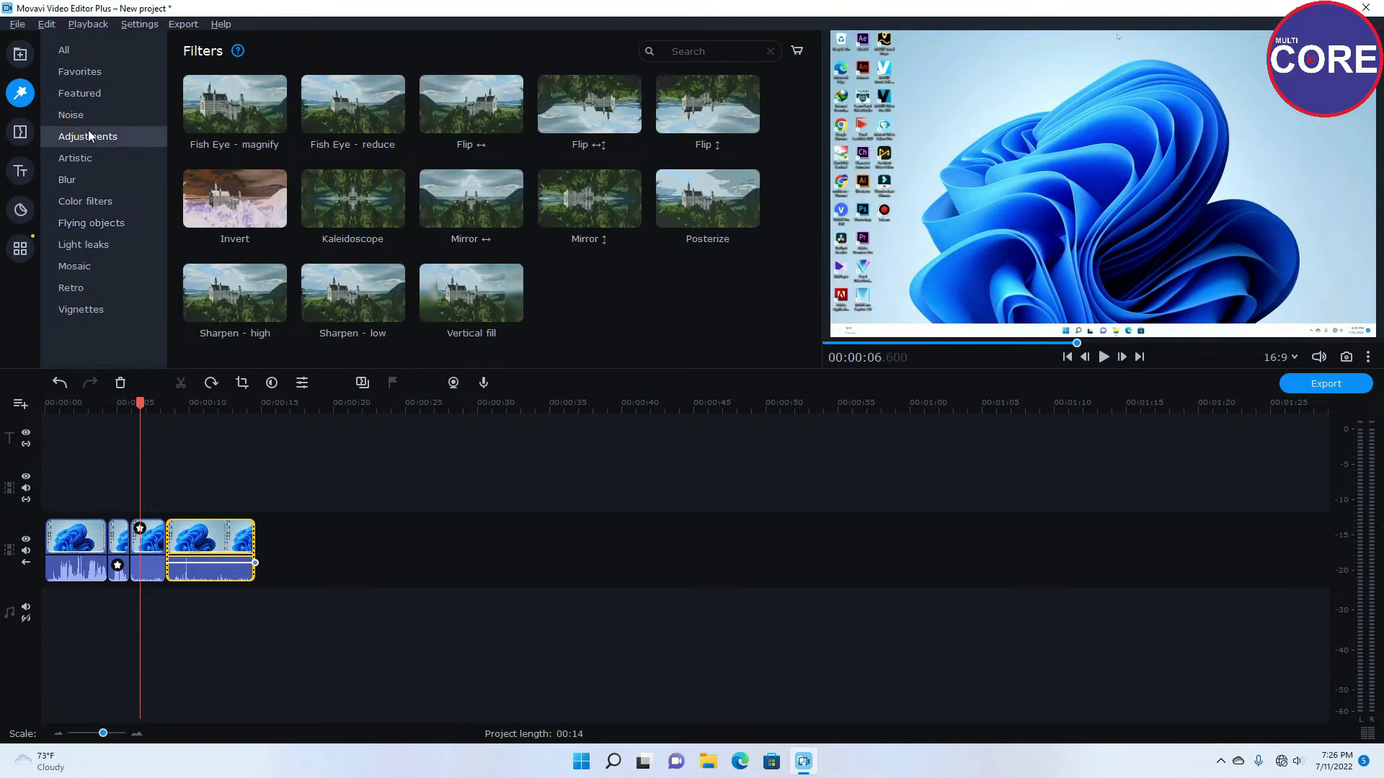
left_click_drag(339, 105, 159, 462)
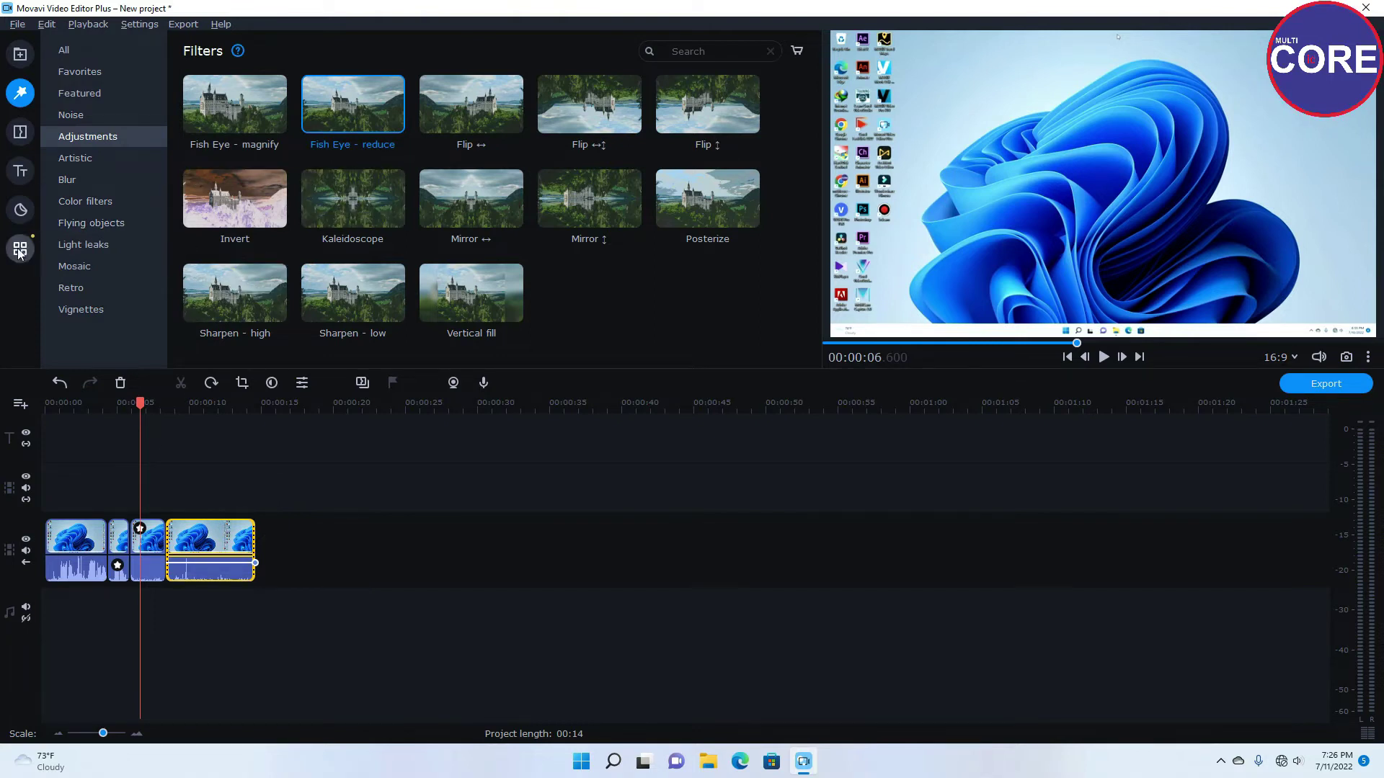
left_click(62, 225)
left_click(183, 448)
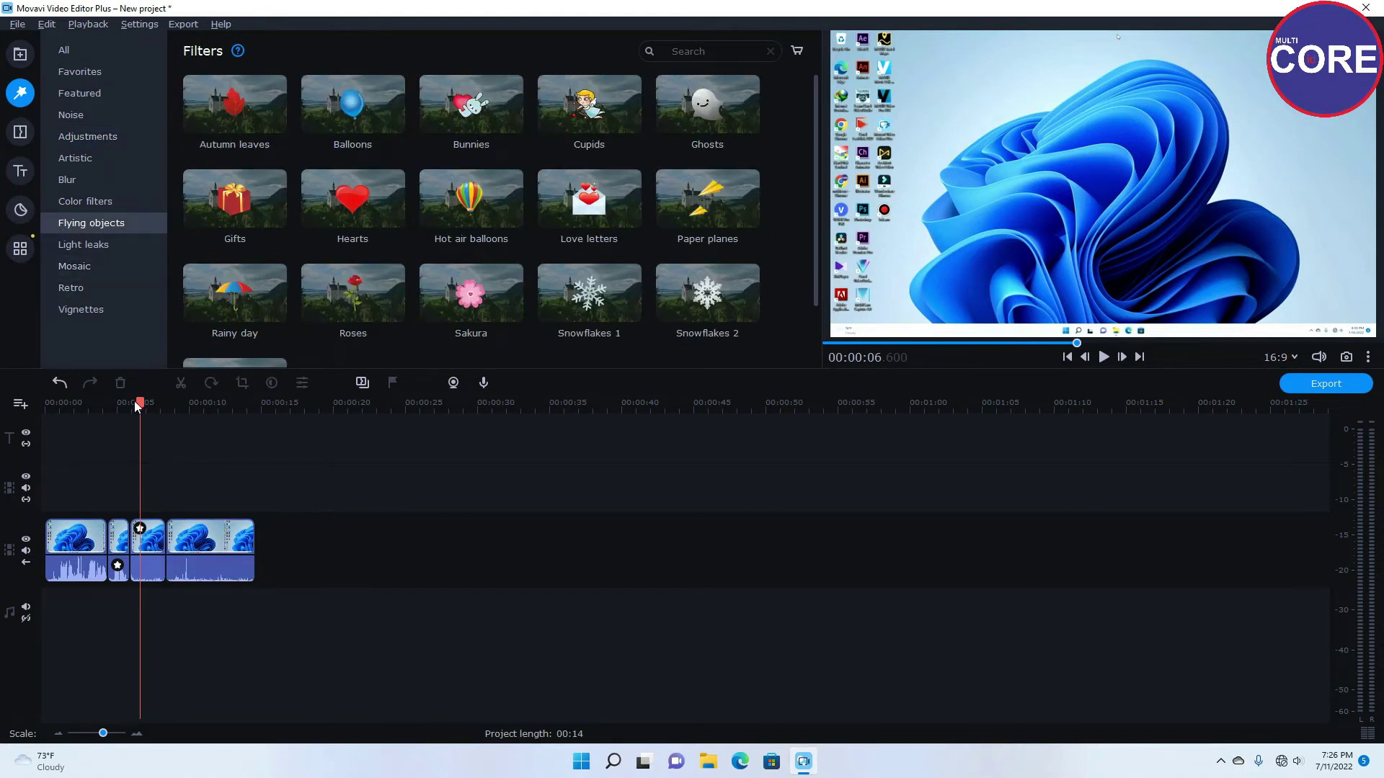
Step: Add the Text with line 2 title to the title track at the start of the project and preview it
left_click_drag(135, 405, 45, 406)
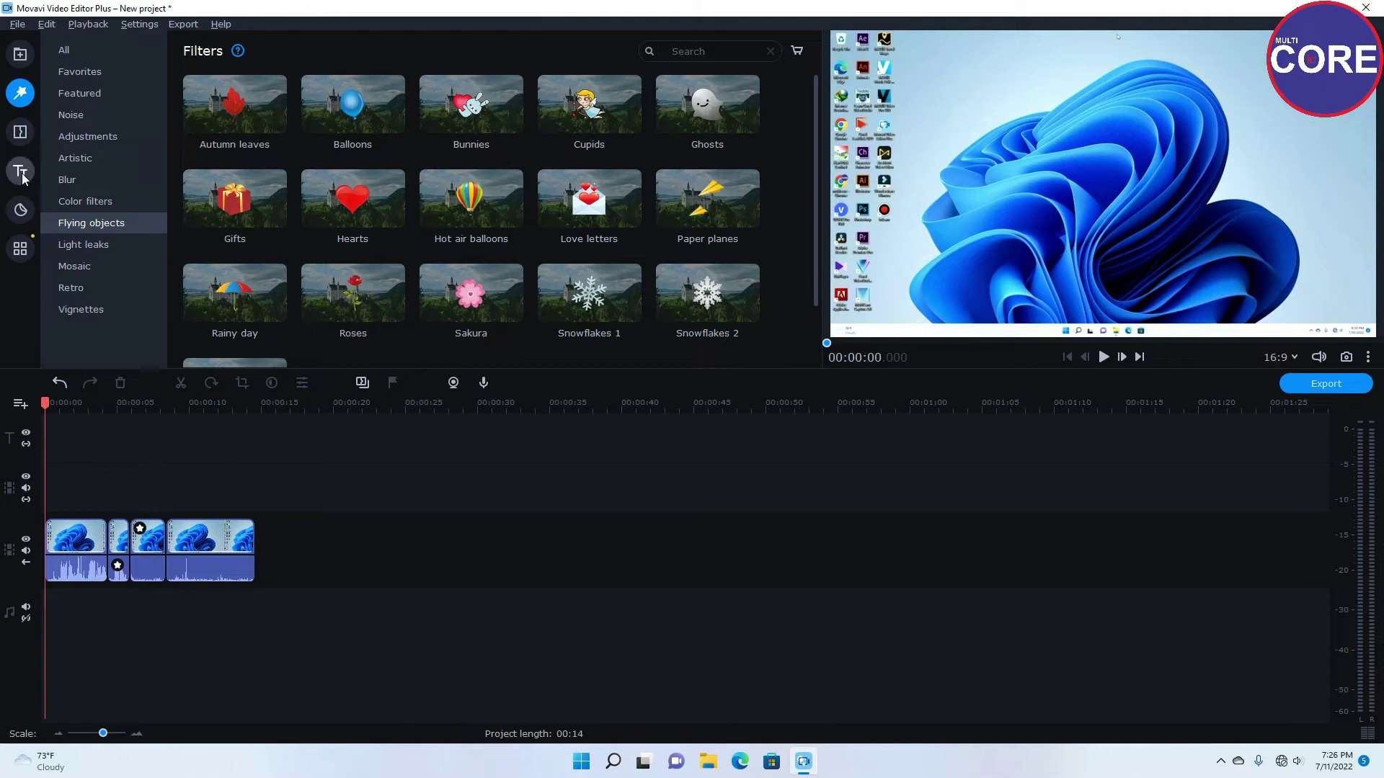
left_click(21, 175)
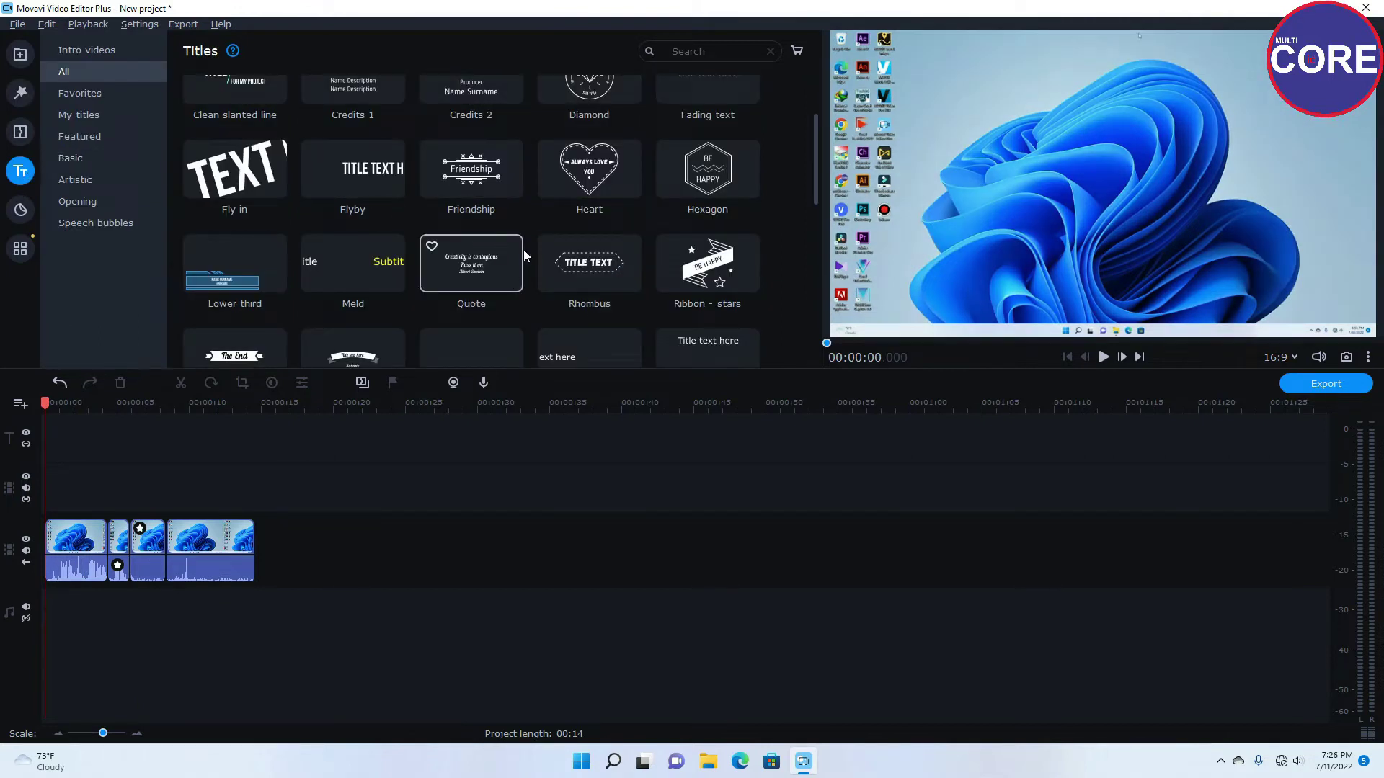
scroll(544, 229, "down", 2)
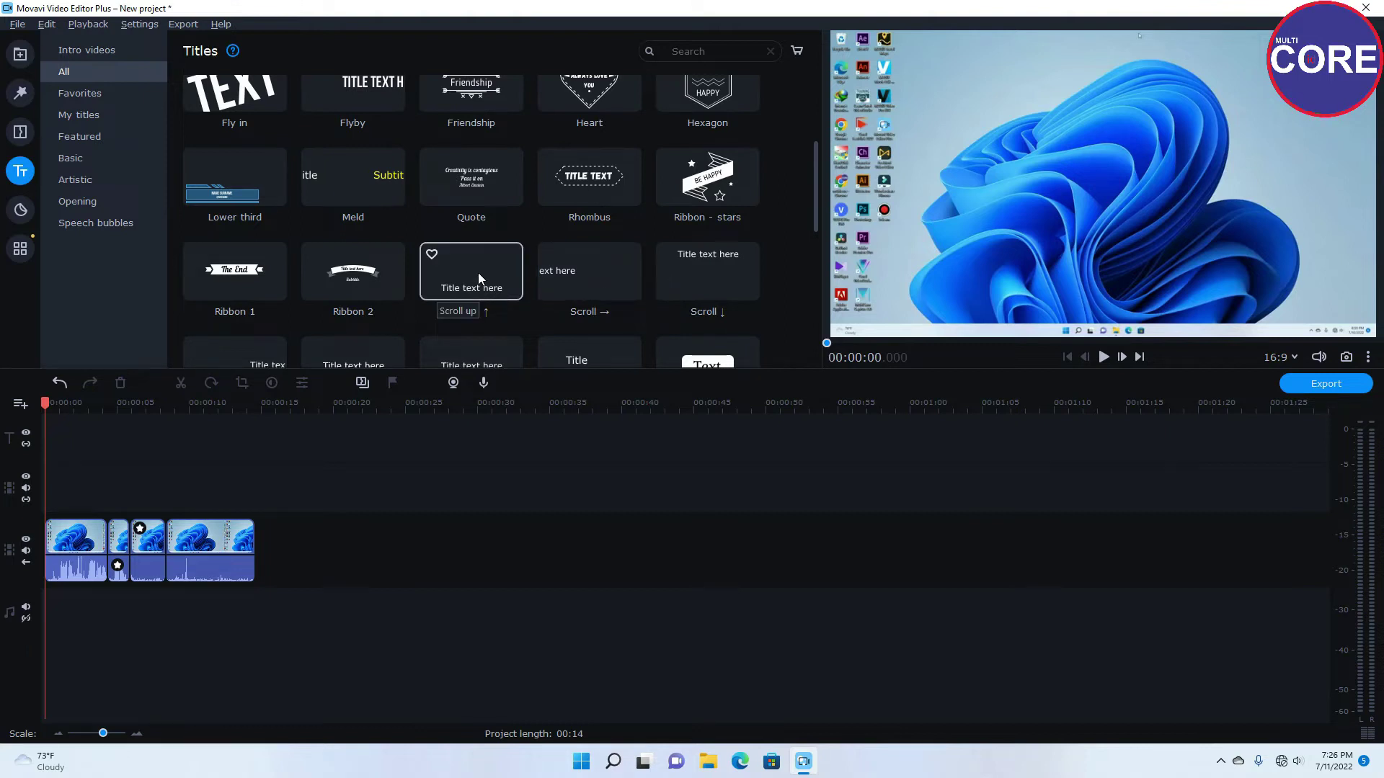
scroll(568, 275, "down", 1)
scroll(568, 274, "down", 4)
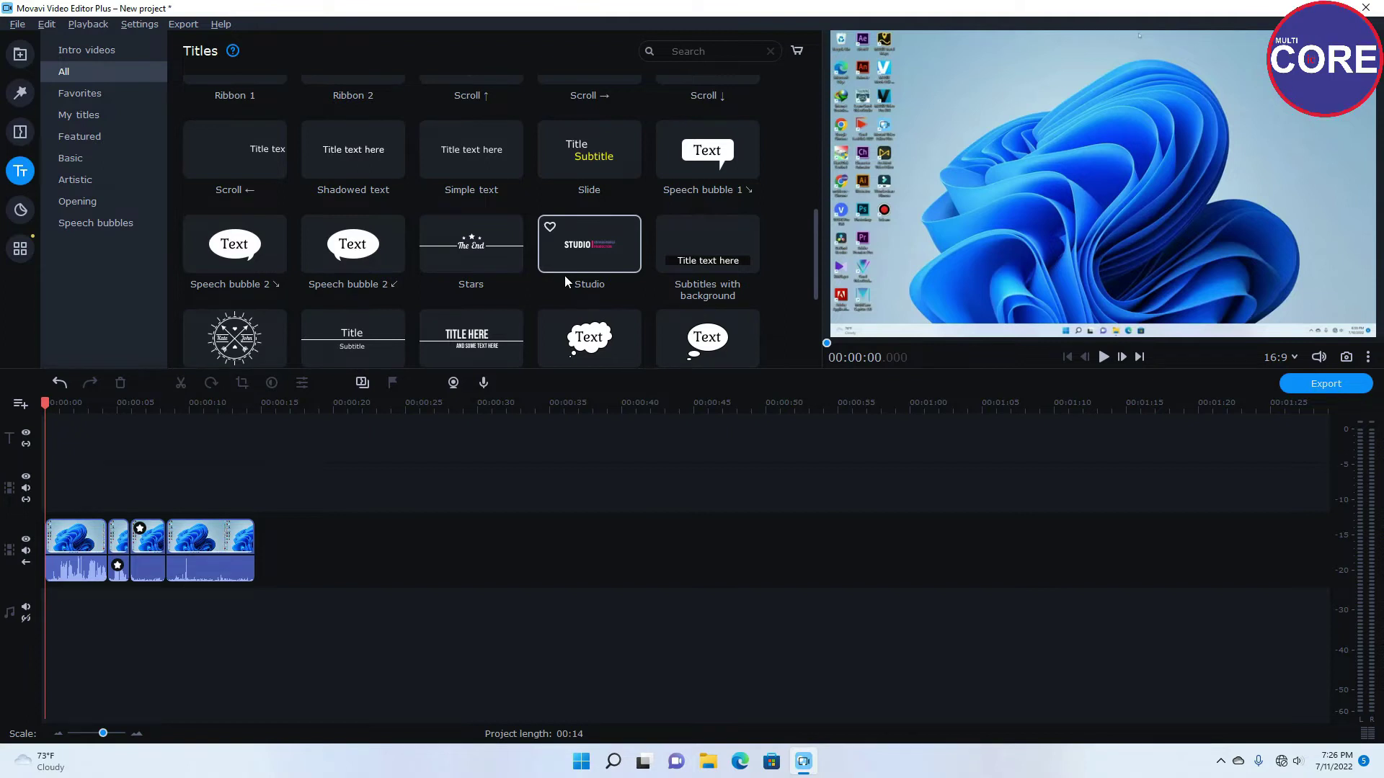
scroll(674, 296, "down", 2)
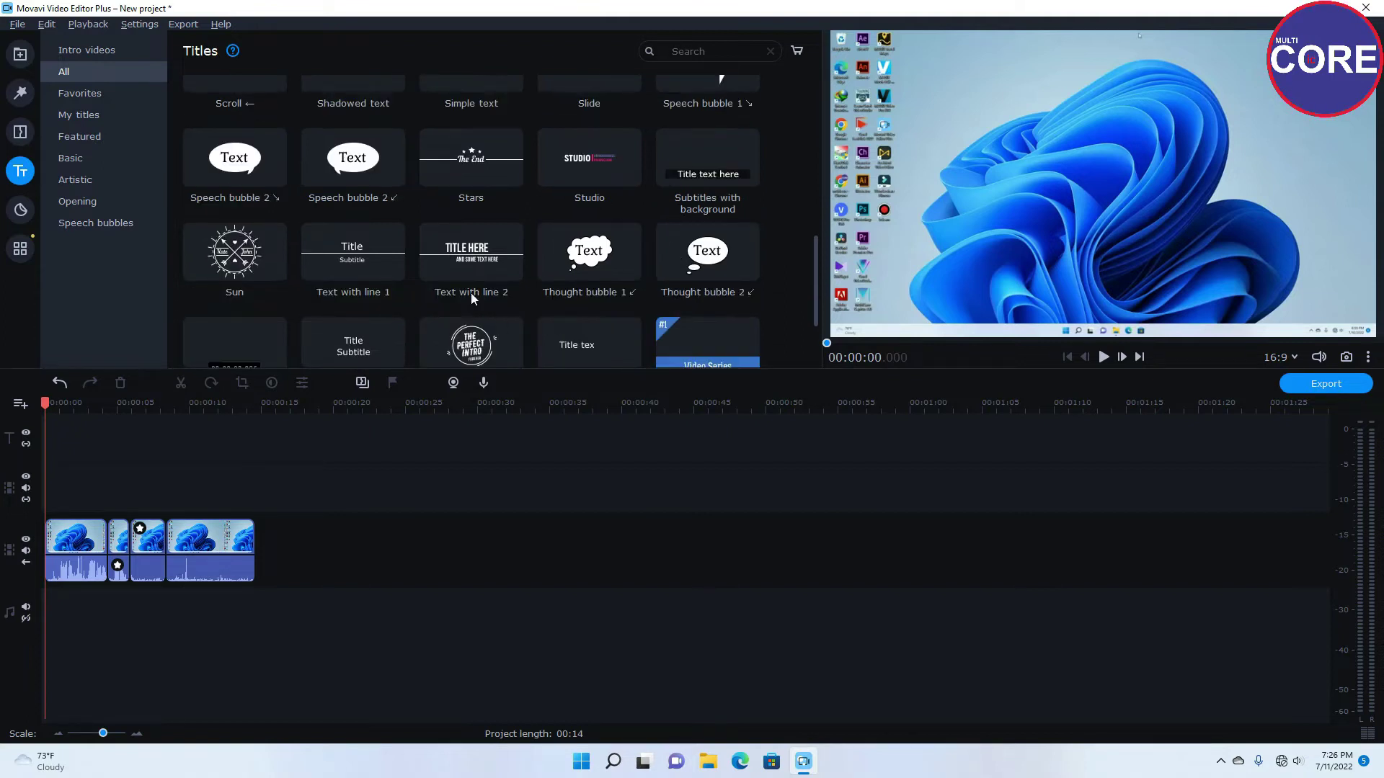
left_click_drag(447, 253, 92, 446)
left_click(154, 446)
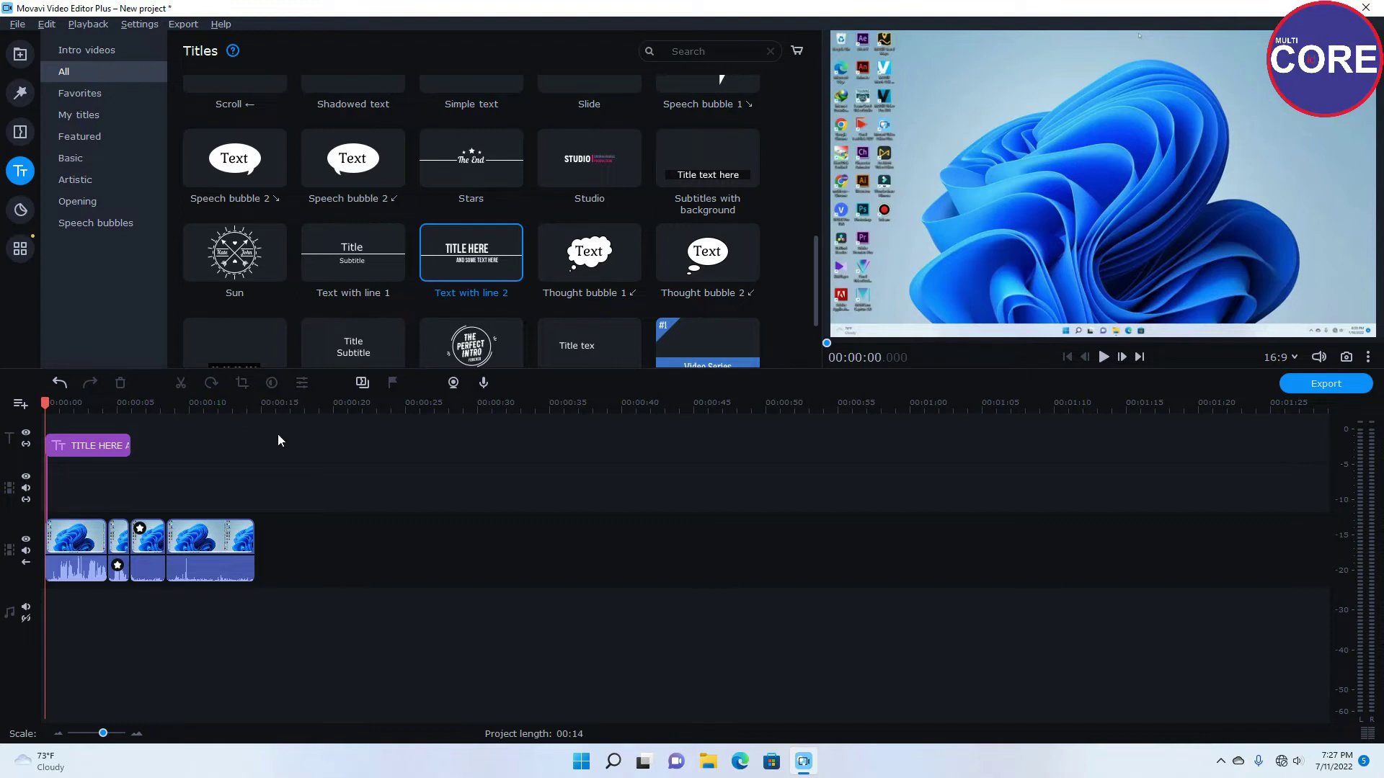
left_click(1102, 357)
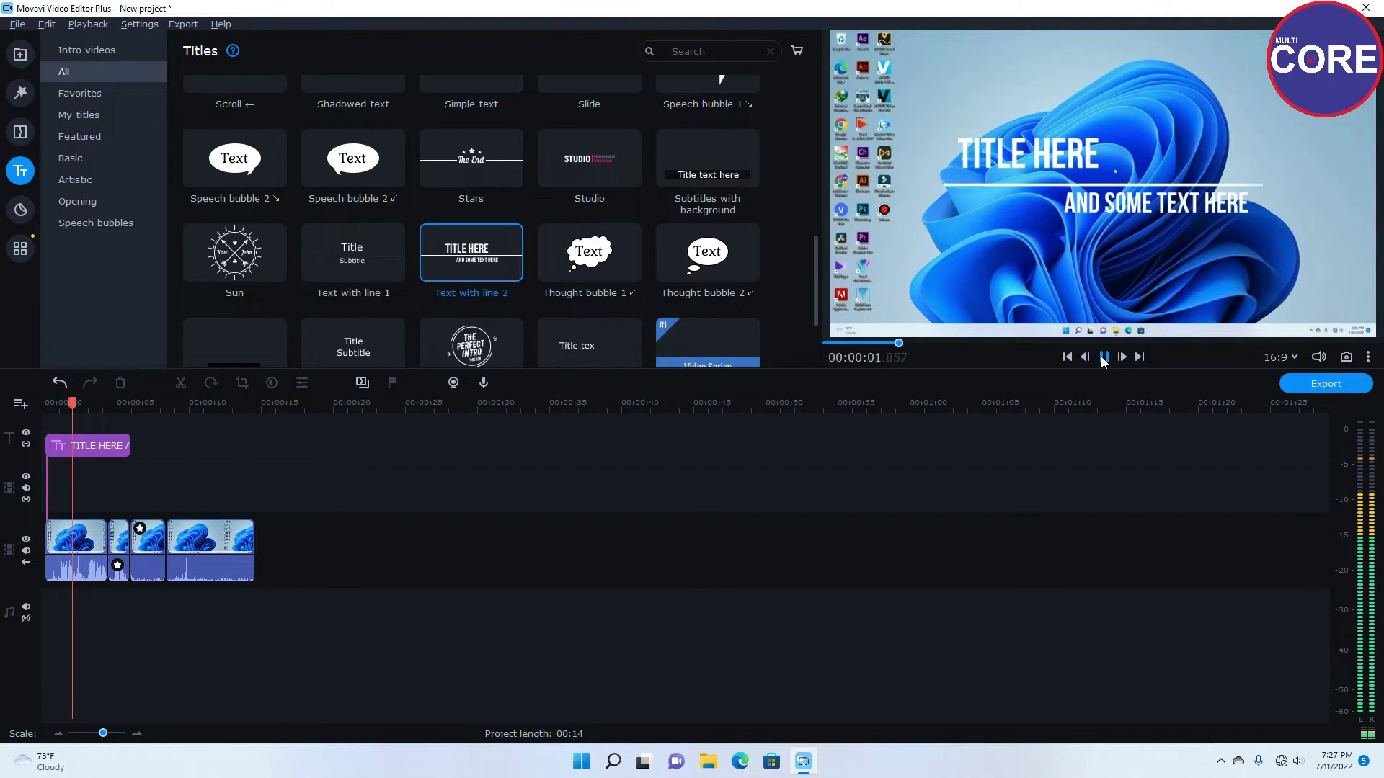
Step: Replace the title's first line, TITLE HERE, with "bkjlkujhyliuggliu"
double_click(107, 451)
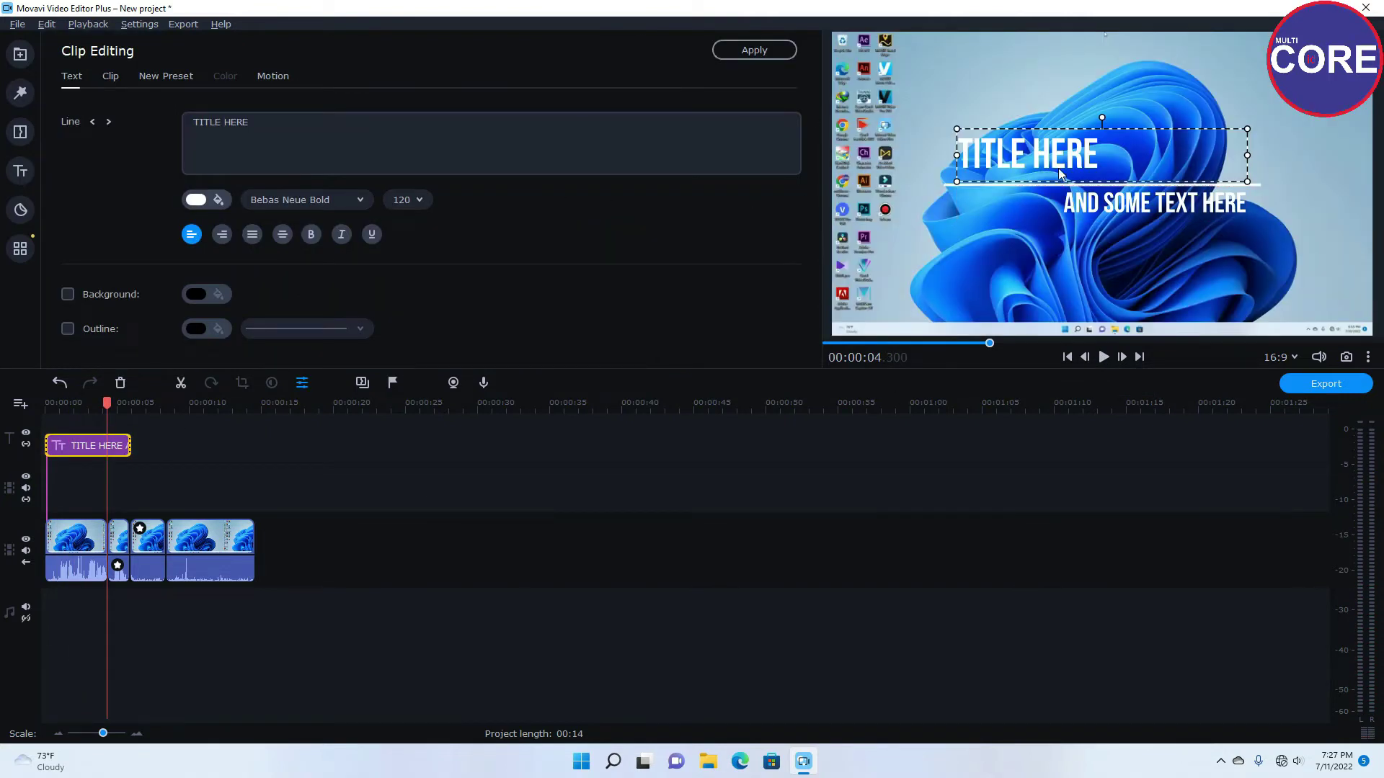
left_click(281, 129)
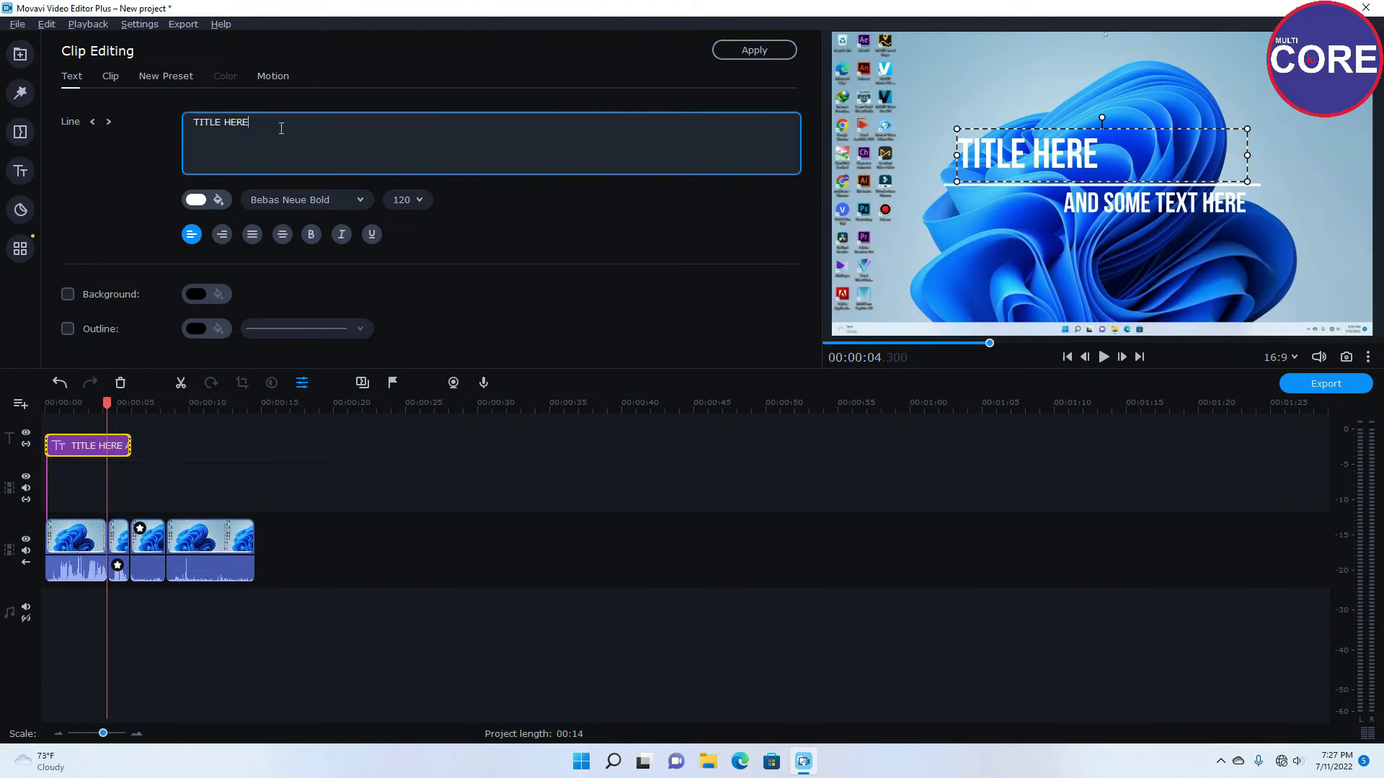
left_click_drag(248, 126, 191, 139)
type("bkjlkujhyliuggliu")
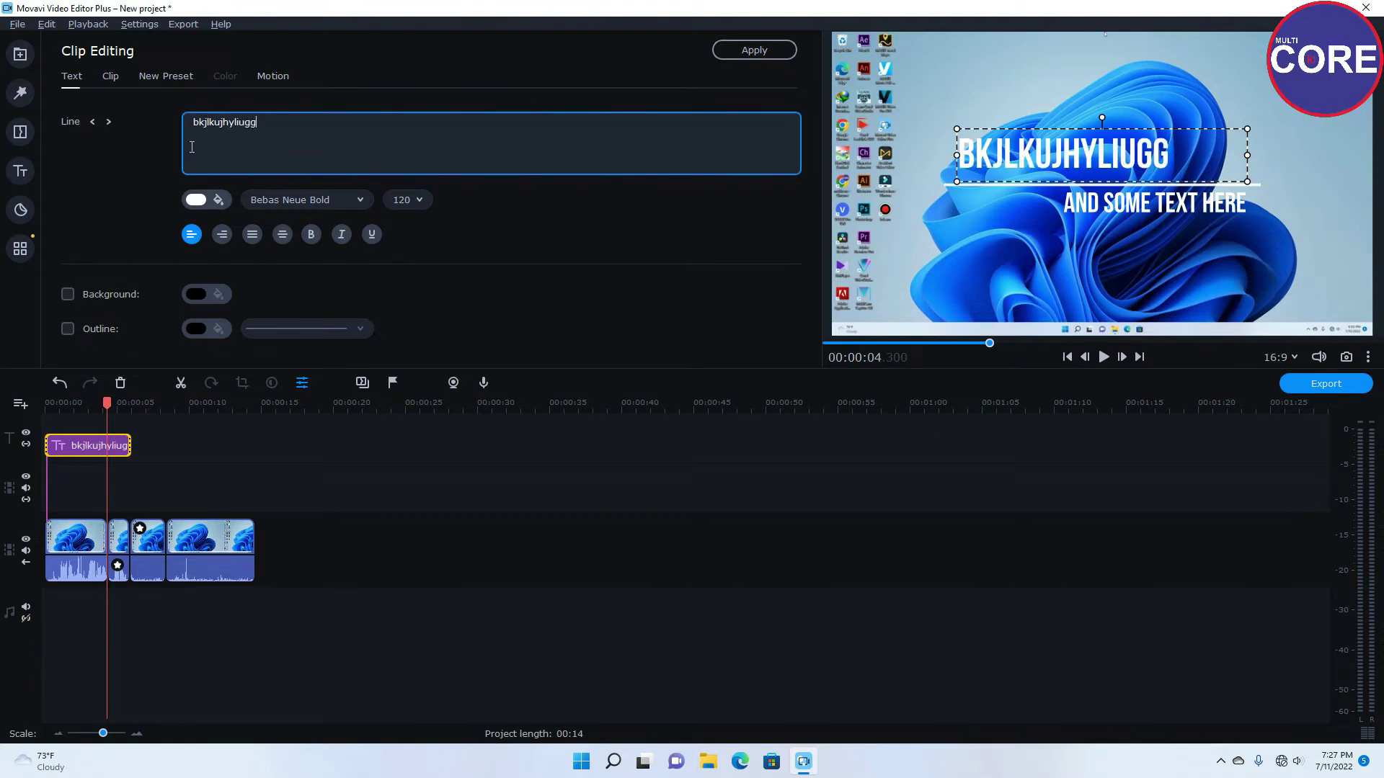
Step: Format the first title line in Akrobat Black at size 24 and move it down to just above the dividing line
left_click(356, 200)
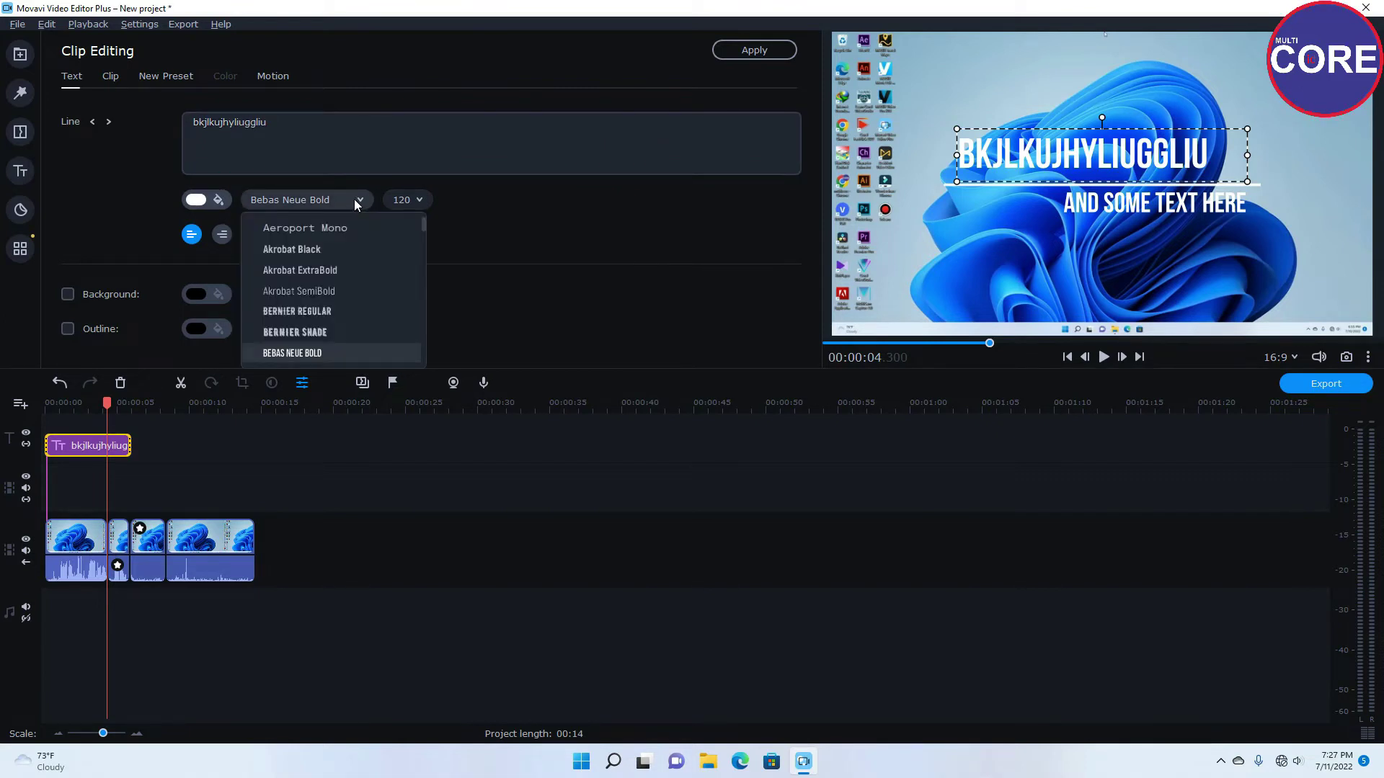
left_click(318, 248)
left_click(416, 205)
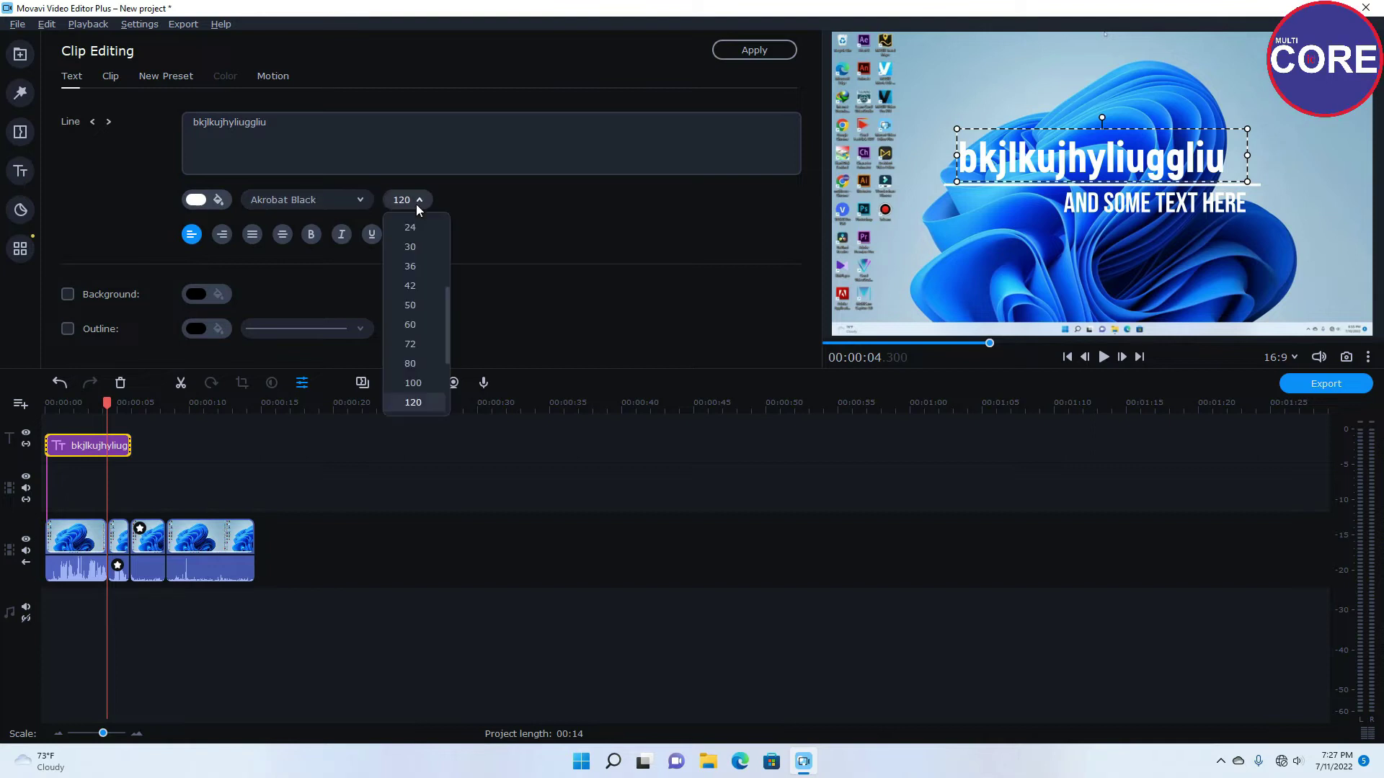
left_click(416, 230)
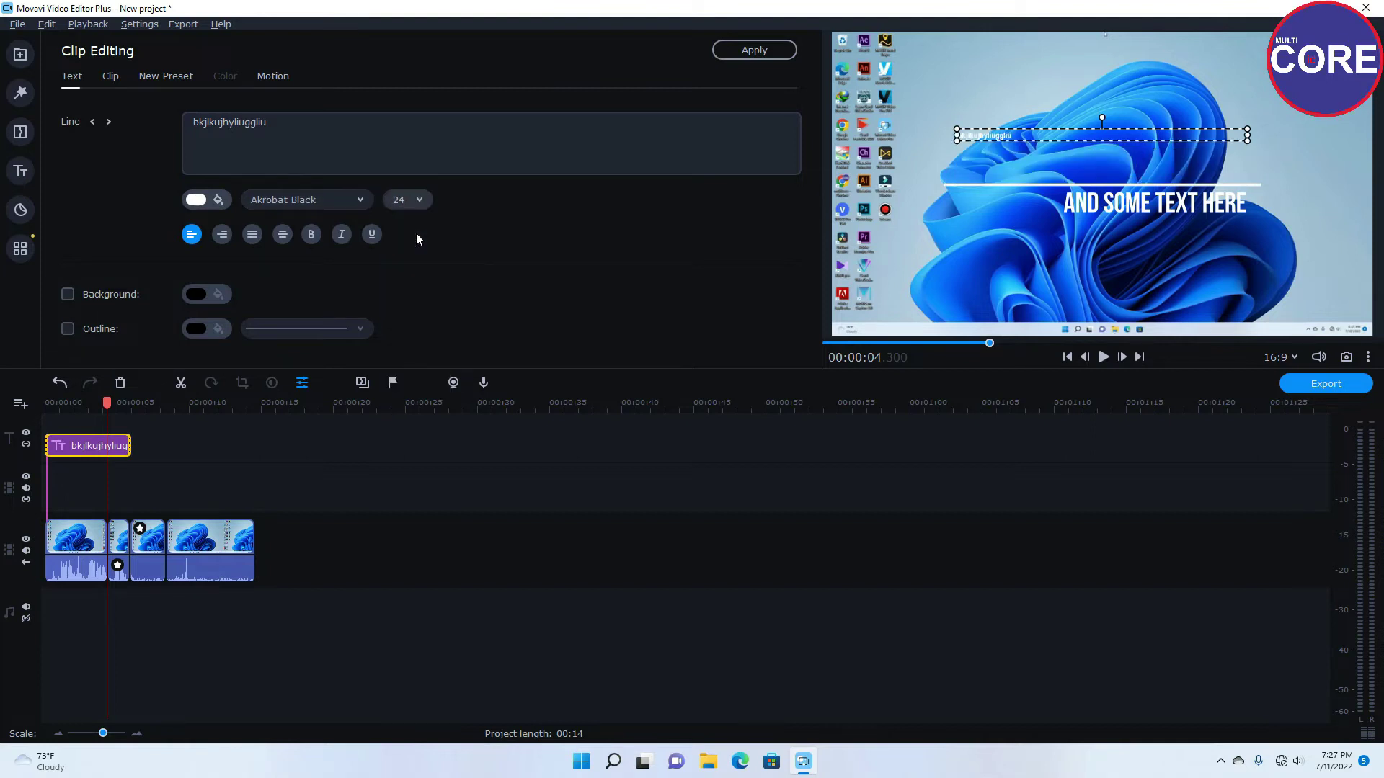
left_click_drag(1056, 137, 1120, 162)
Step: Replace the title's second line, AND SOME TEXT HERE, with "ljhljhljh,jhjlj"
left_click(1109, 206)
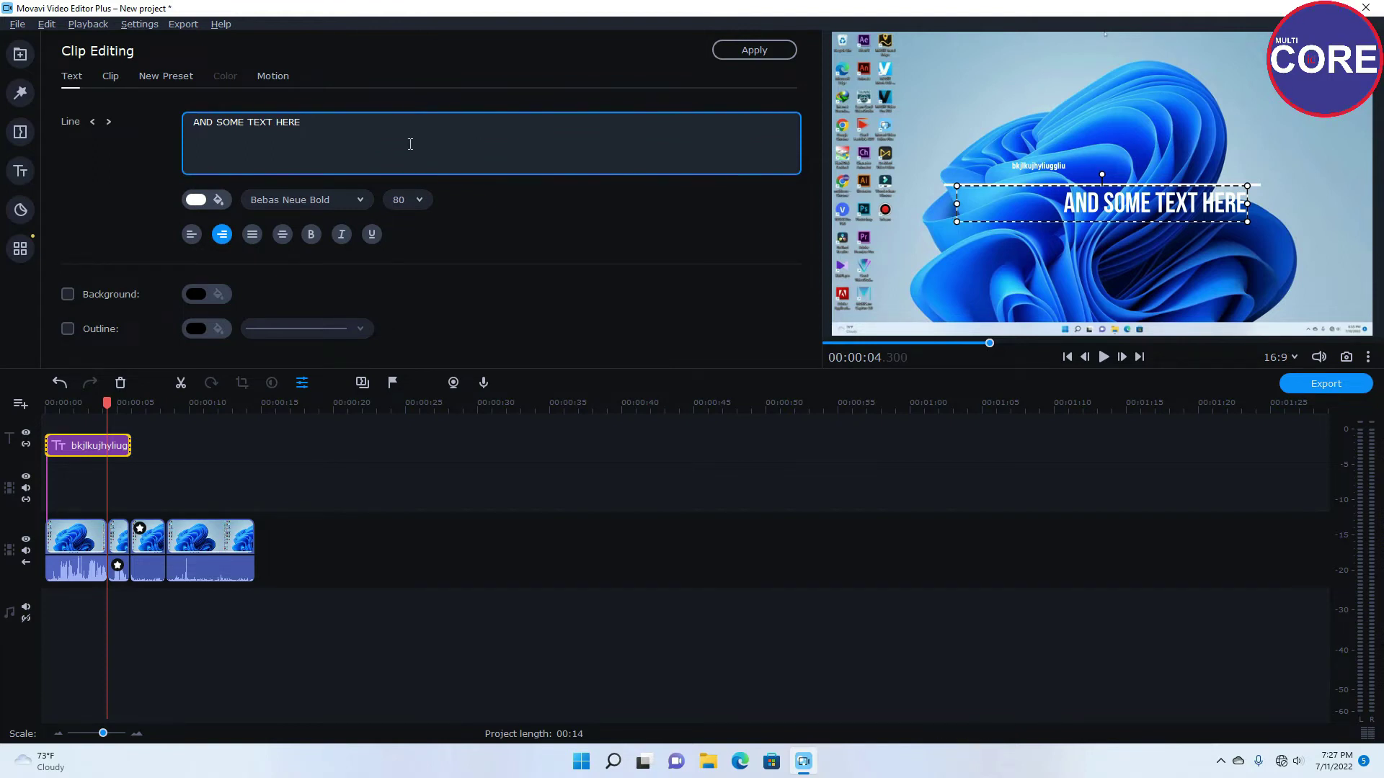
left_click_drag(315, 119, 162, 123)
left_click(188, 131)
triple_click(183, 121)
key("BackSpace")
type("ljhljhljh,jhjlj")
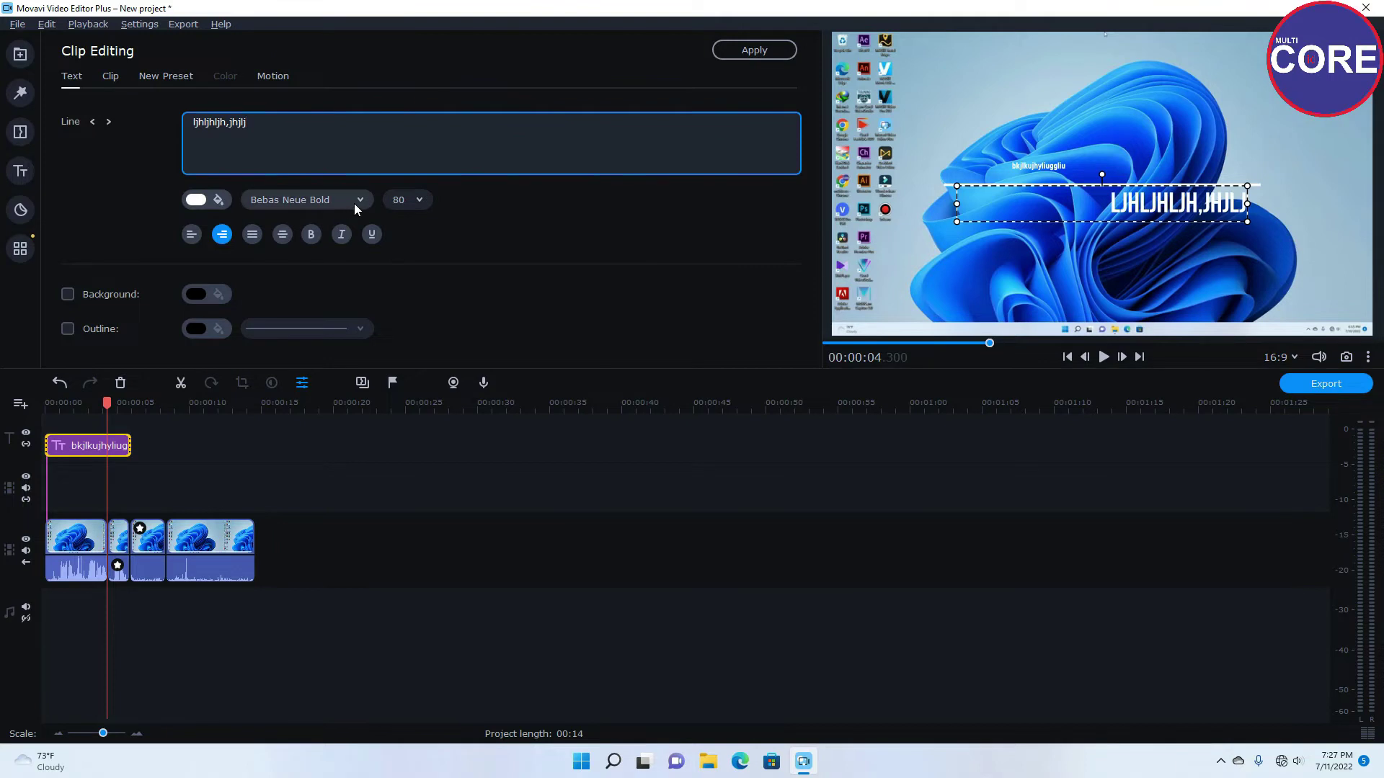
Step: Format the second title line in Adobe Hebrew at size 60 and move it left, beneath the first line
left_click(353, 203)
scroll(278, 275, "down", 5)
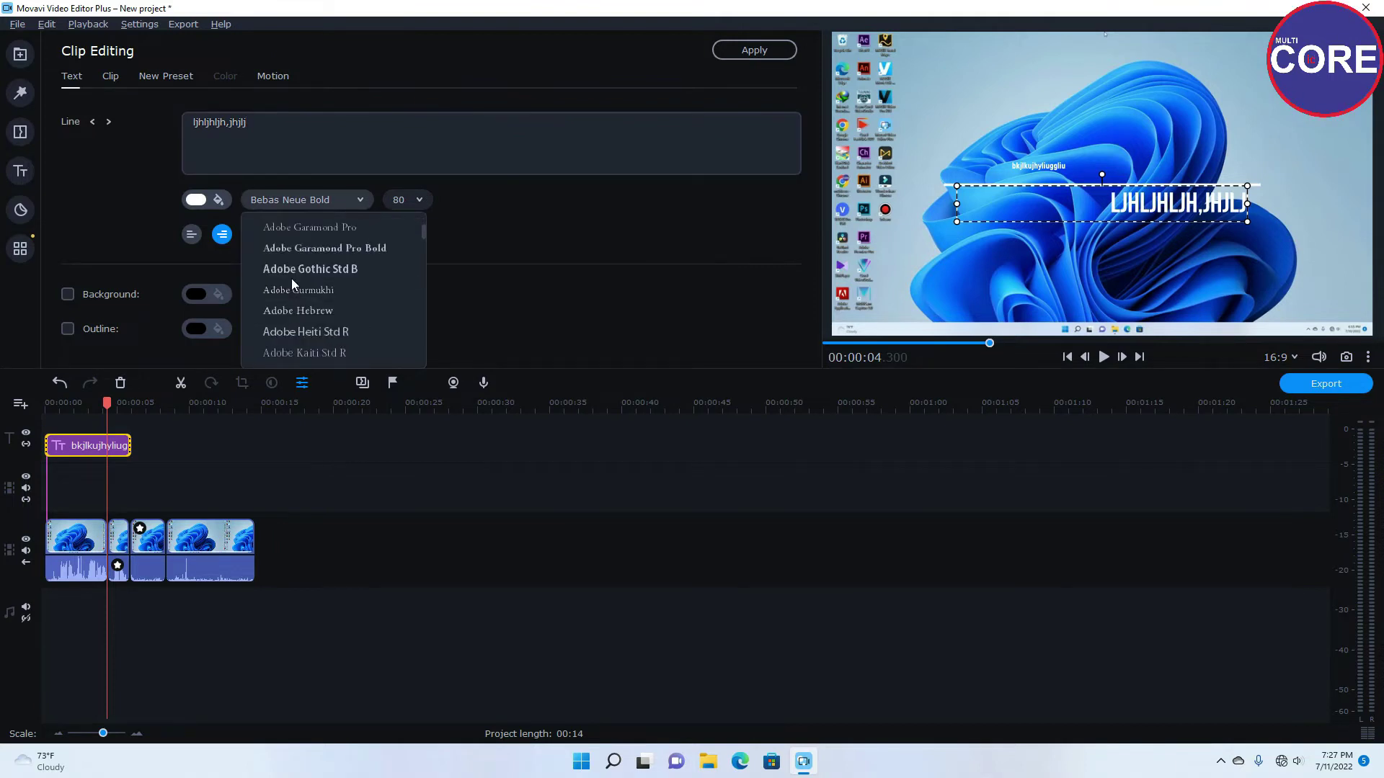
left_click(290, 313)
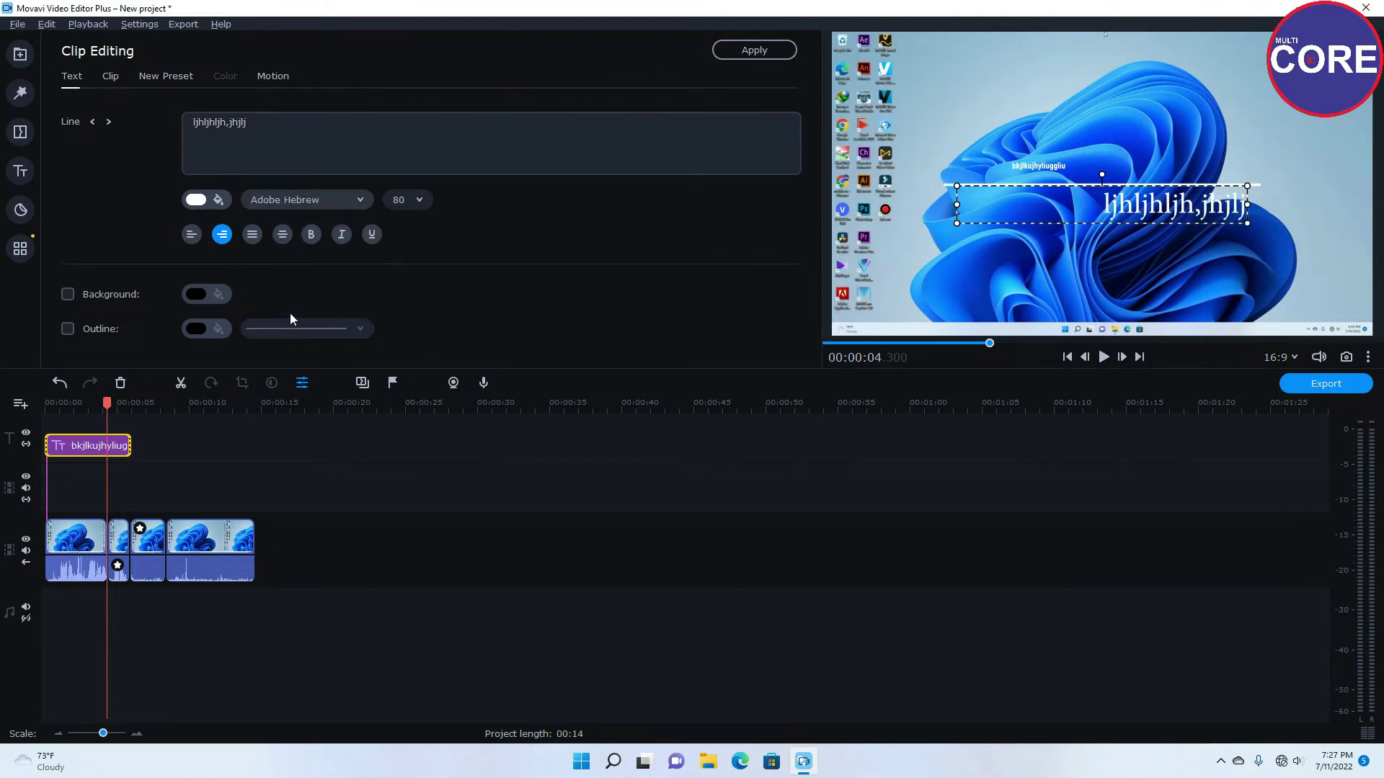
left_click(413, 203)
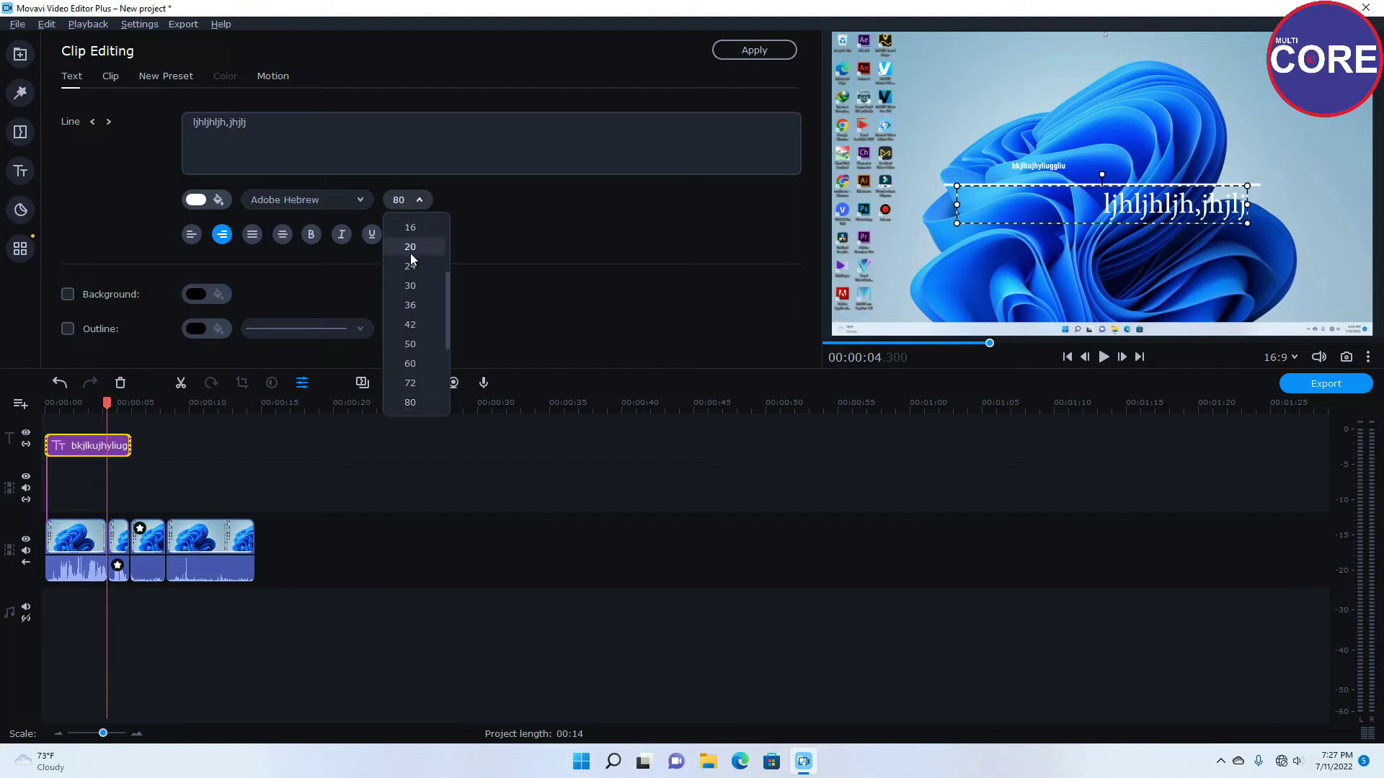
left_click(417, 358)
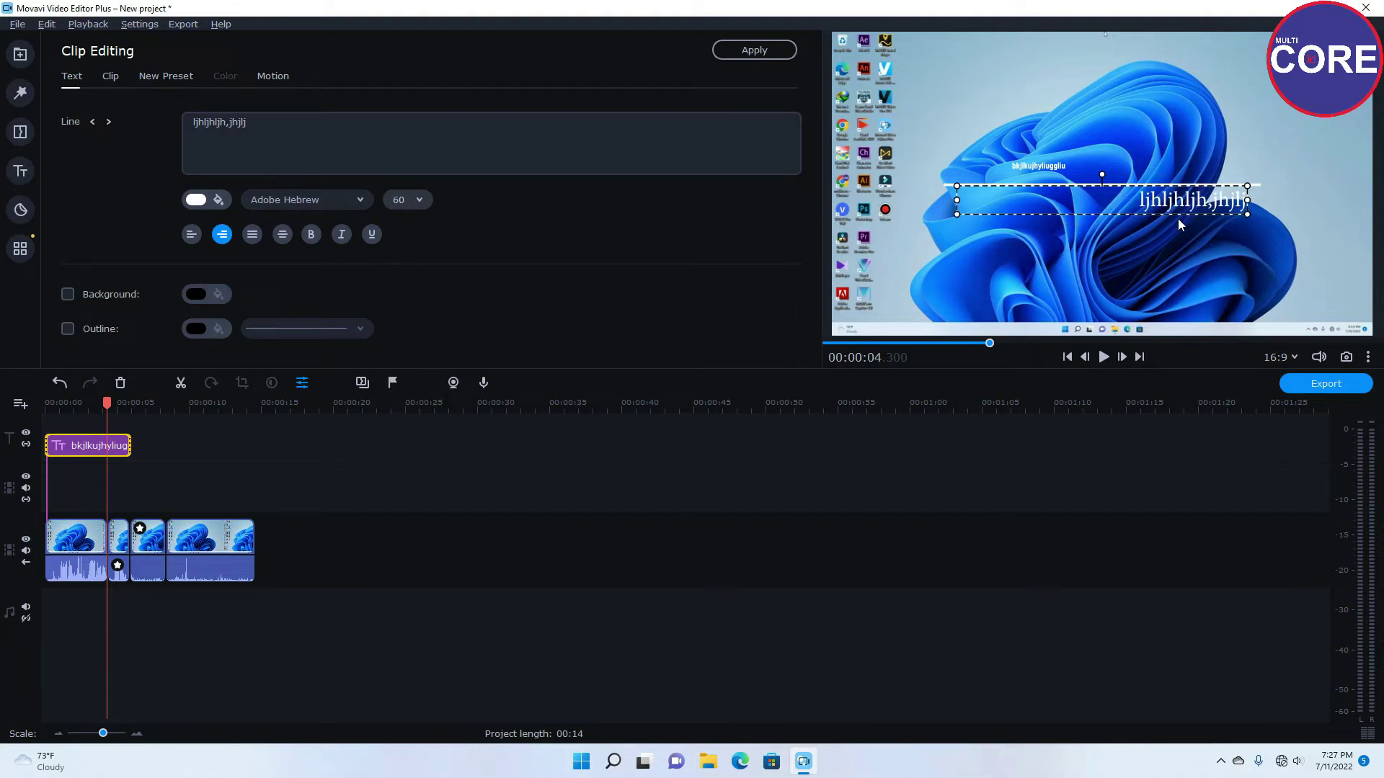
left_click_drag(1182, 206, 1028, 215)
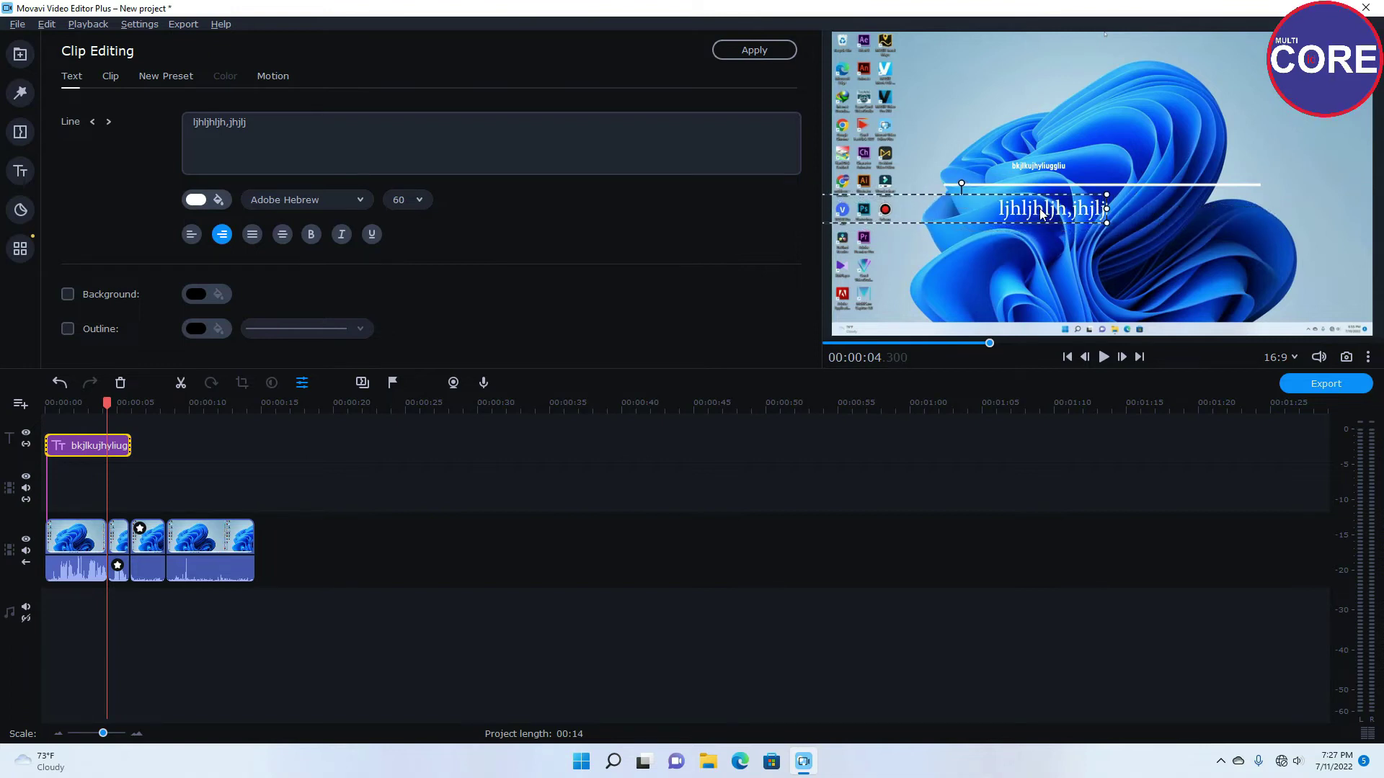
left_click(1208, 178)
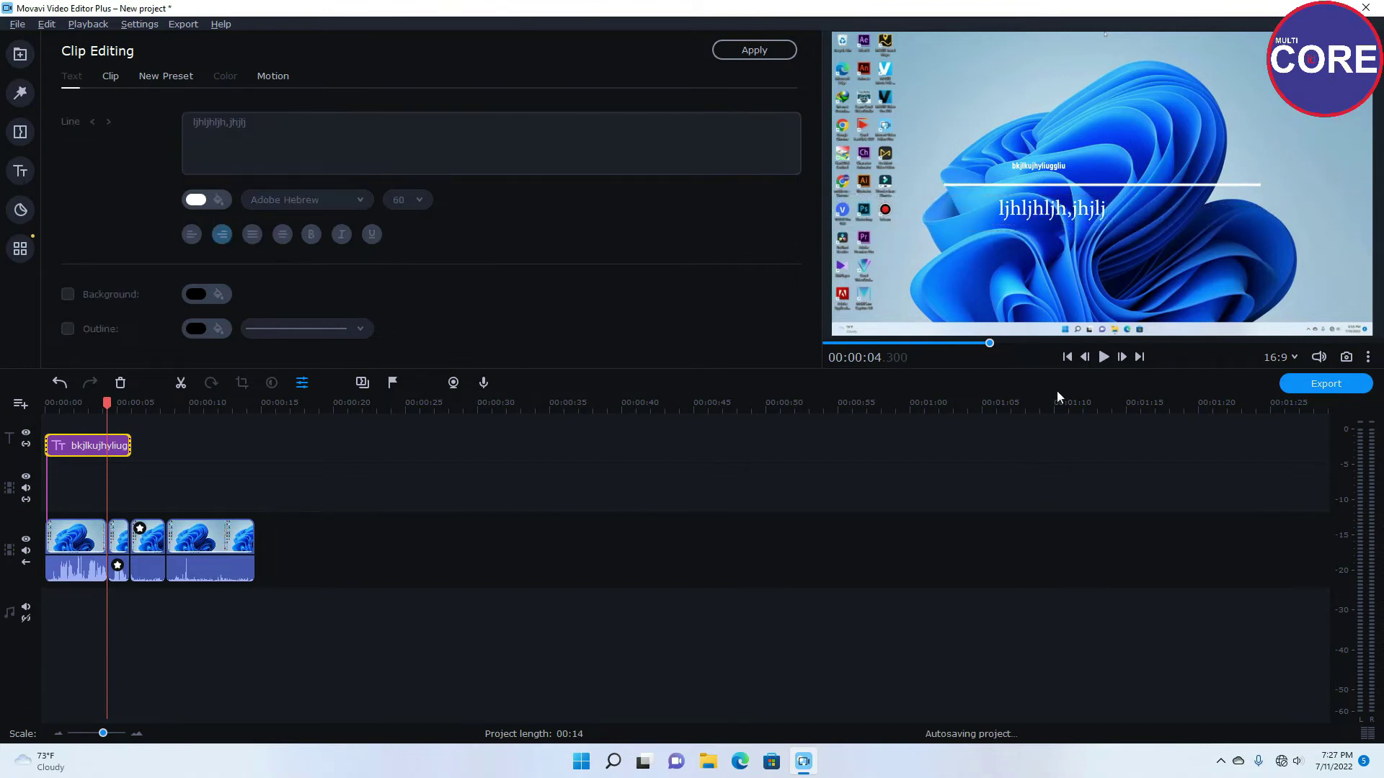
Step: Play the project from the beginning to review the animation of the edited title
left_click(1104, 356)
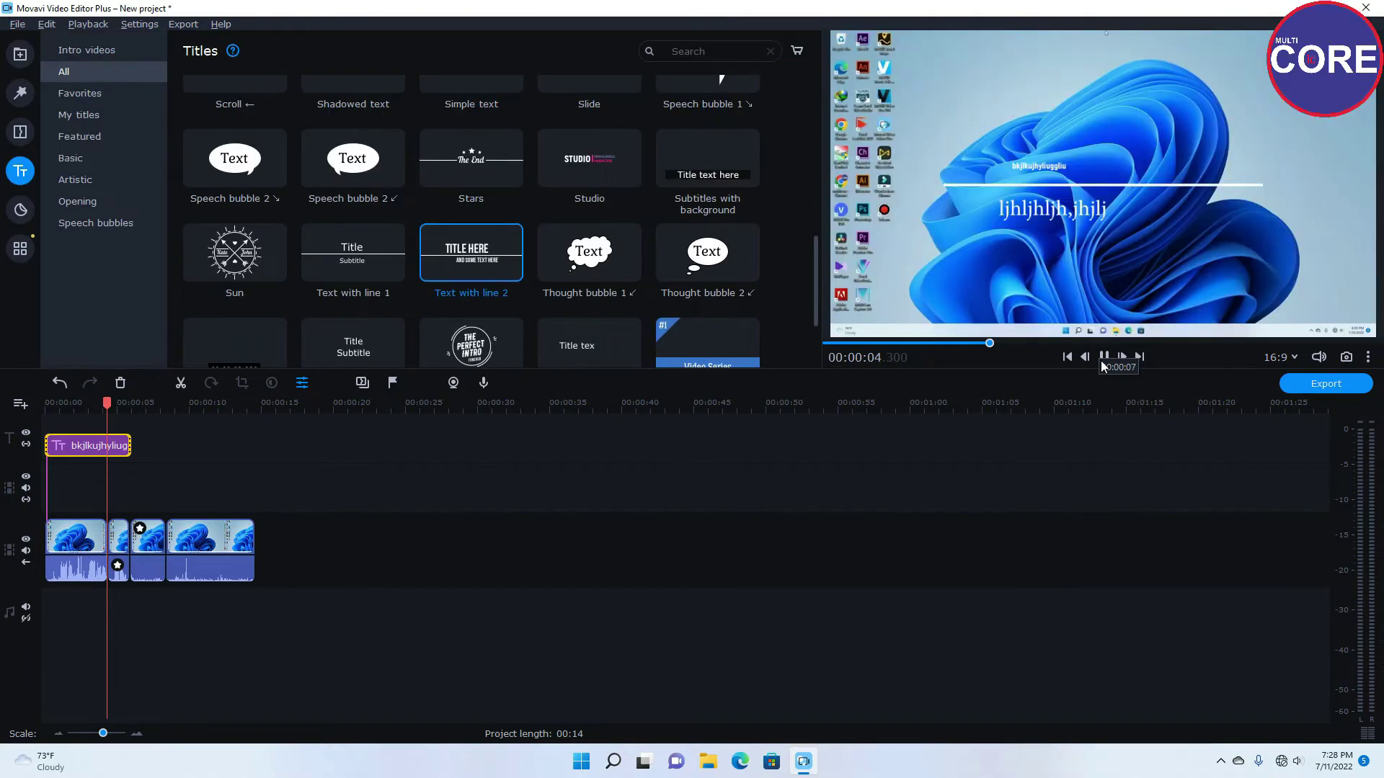
left_click(1104, 358)
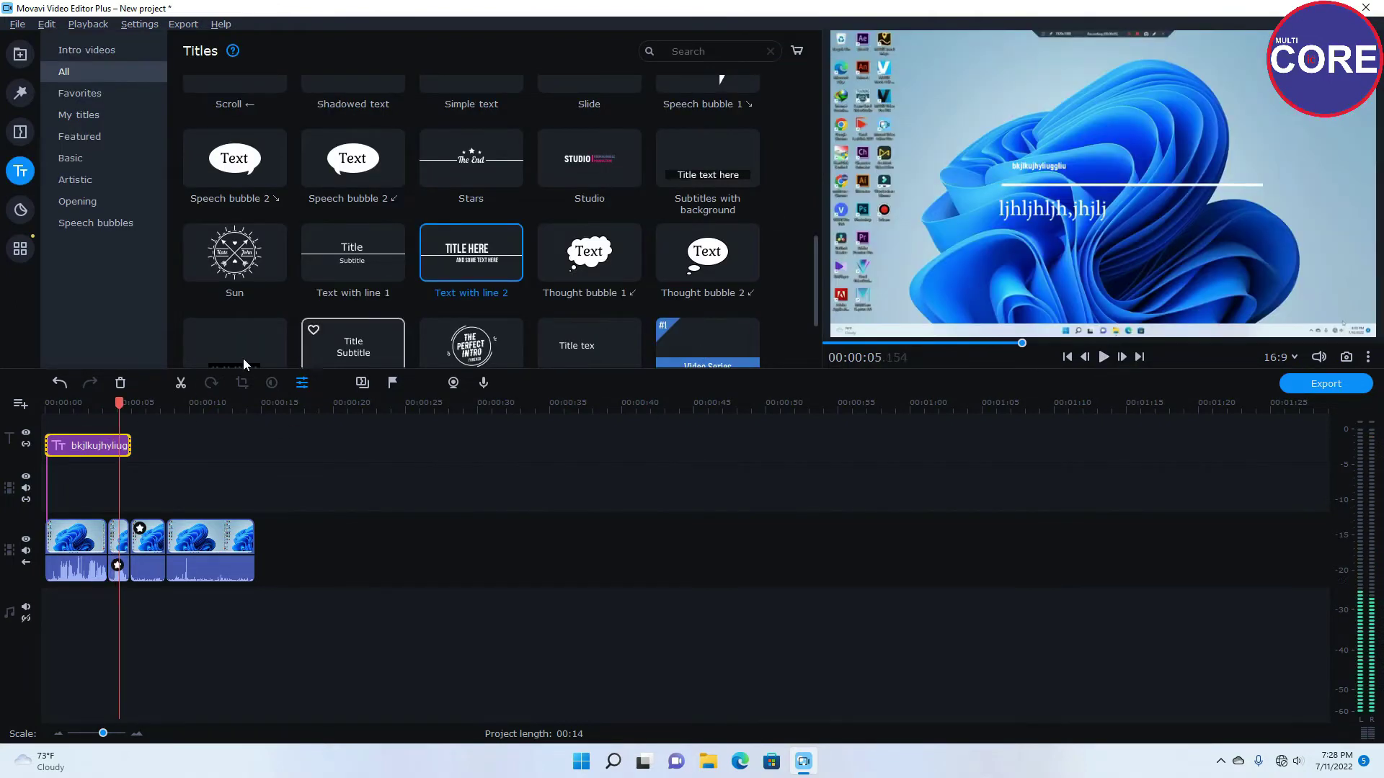
left_click_drag(119, 403, 45, 403)
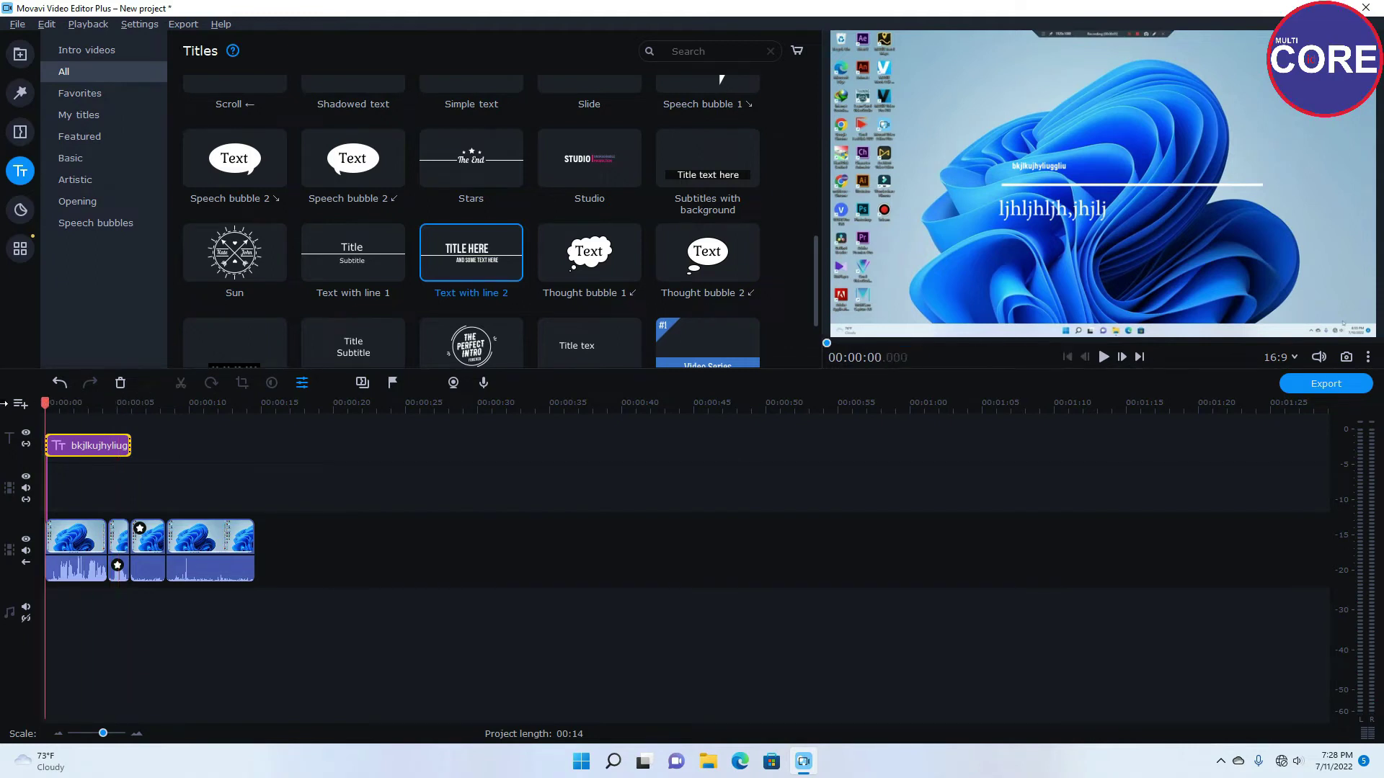
left_click(1102, 357)
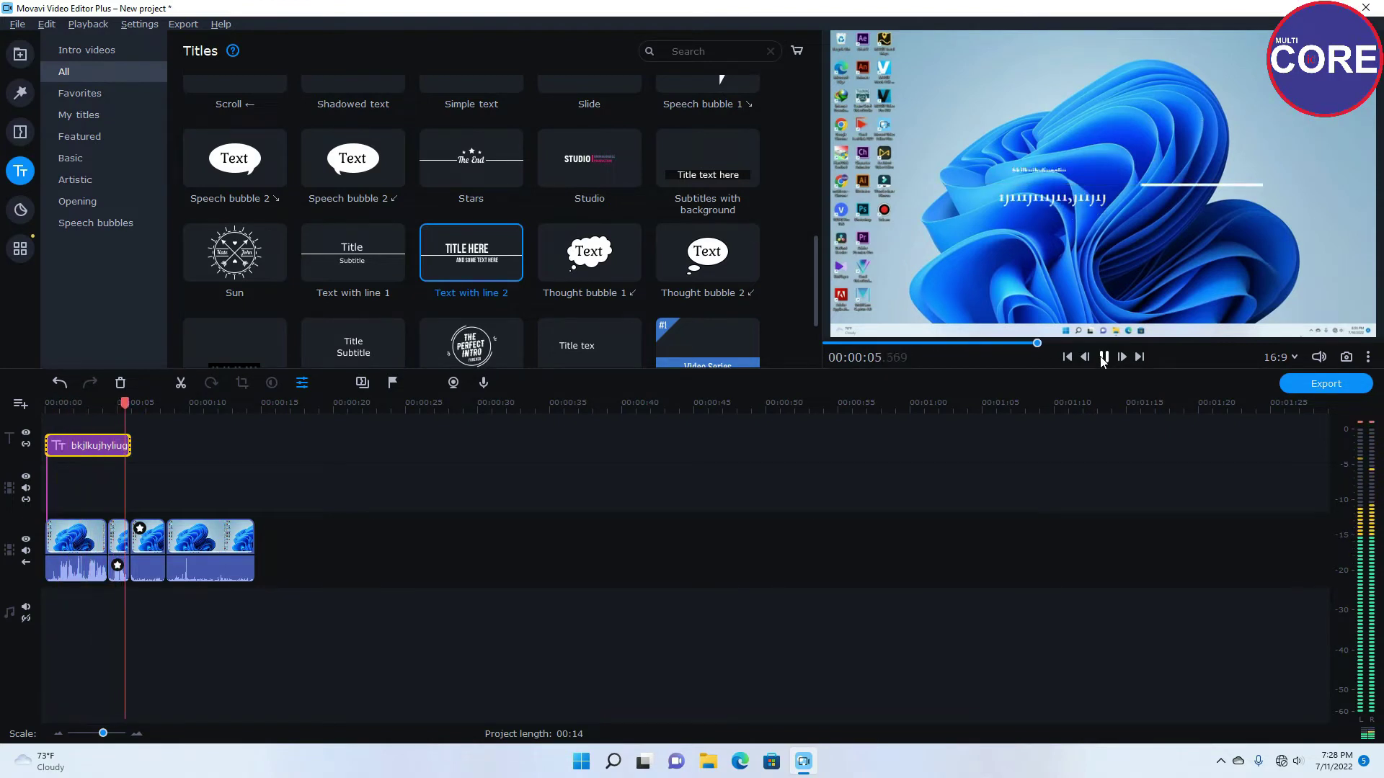
left_click(1103, 358)
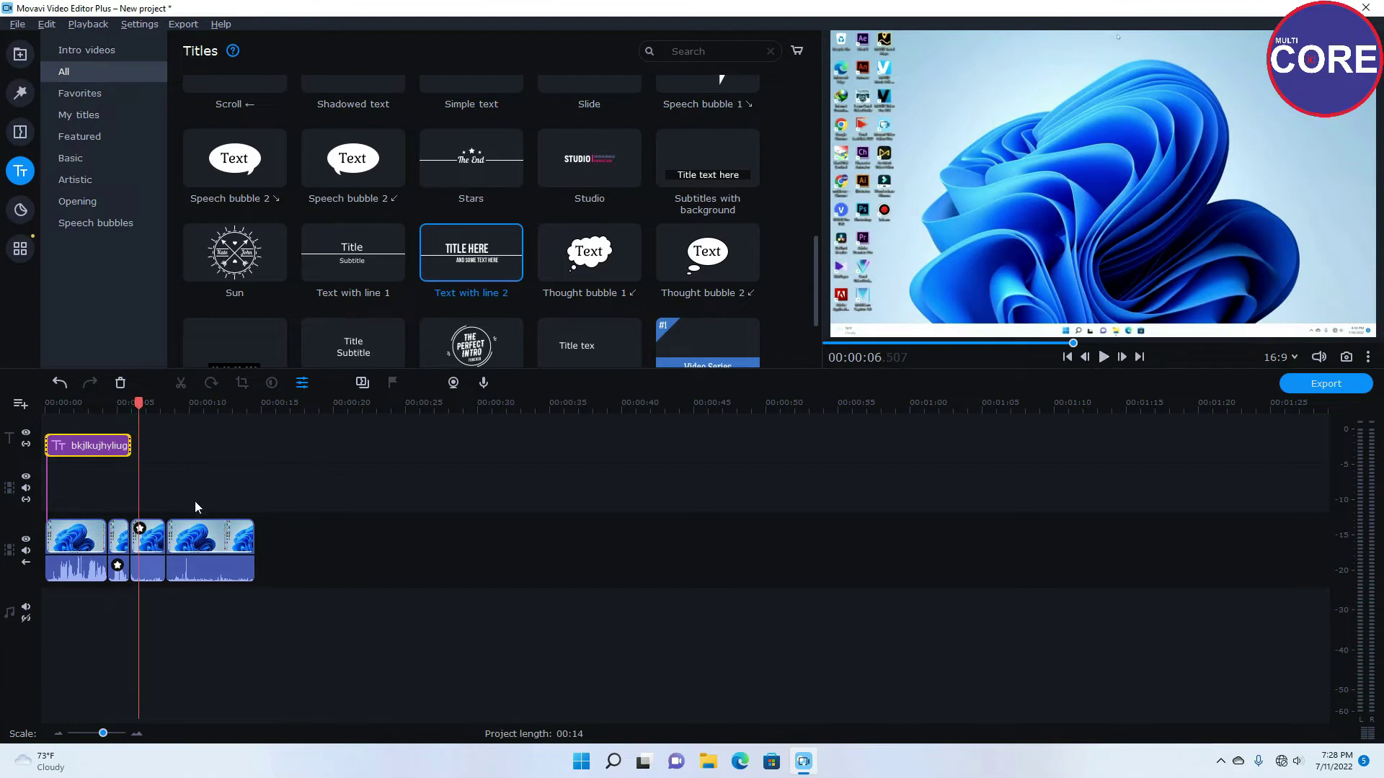
Step: Split the last clip on the video track at 00:00:09.550
left_click_drag(139, 402, 185, 408)
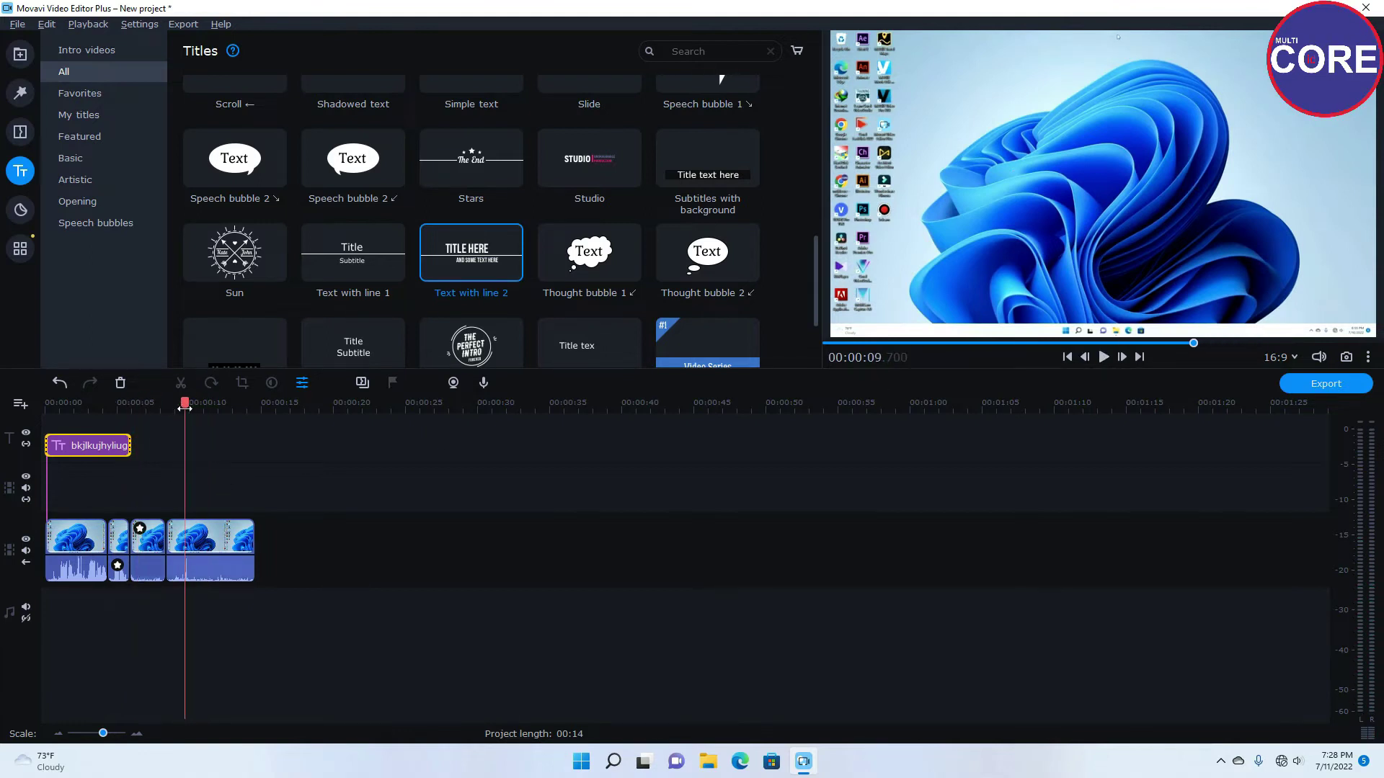
left_click(20, 92)
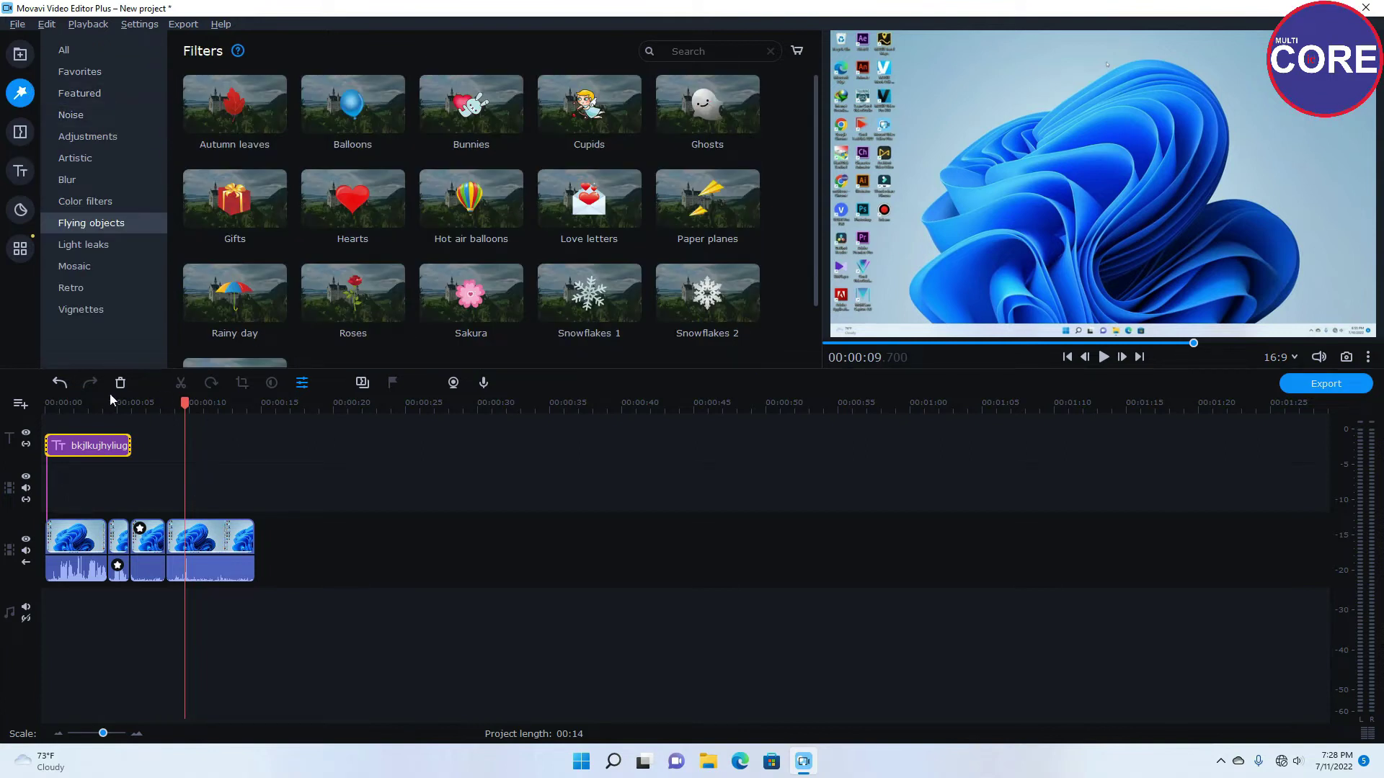
left_click(213, 549)
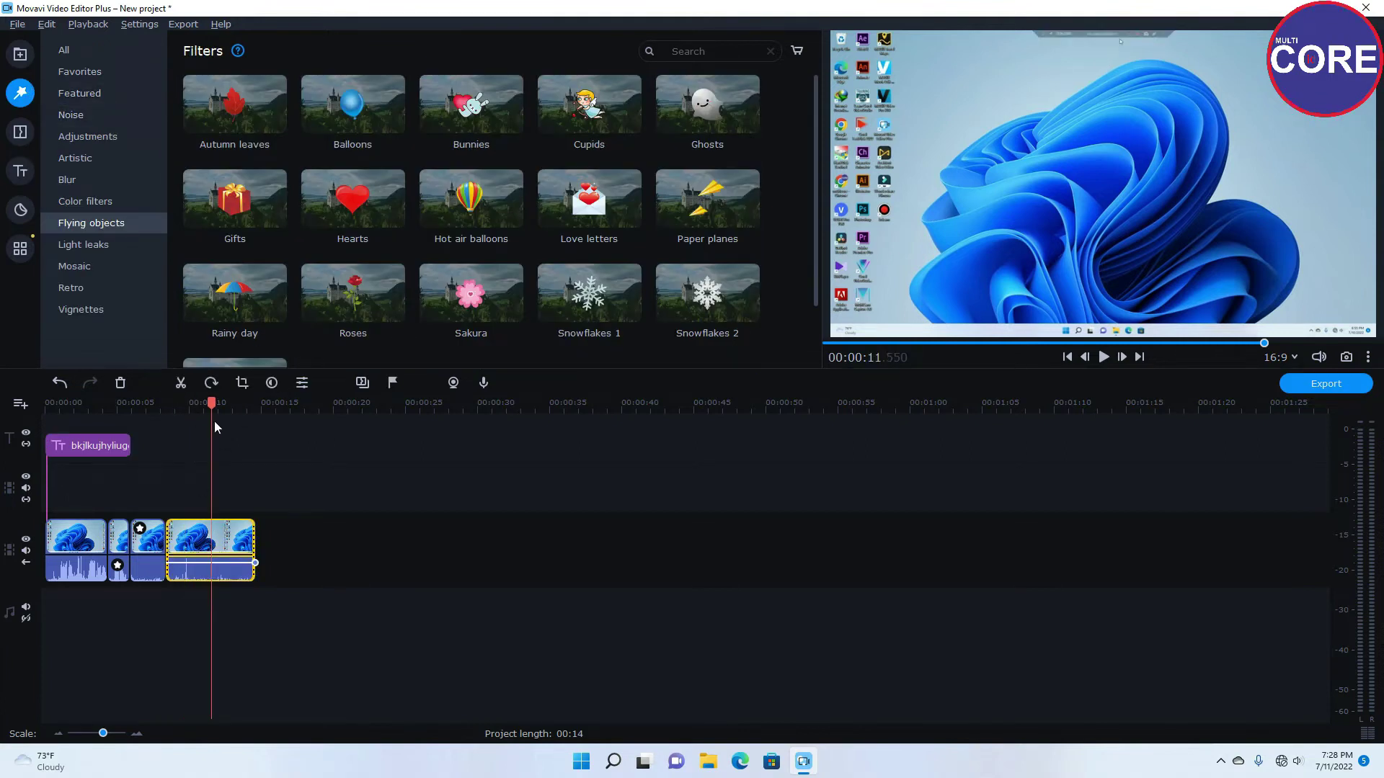
left_click_drag(213, 404, 182, 408)
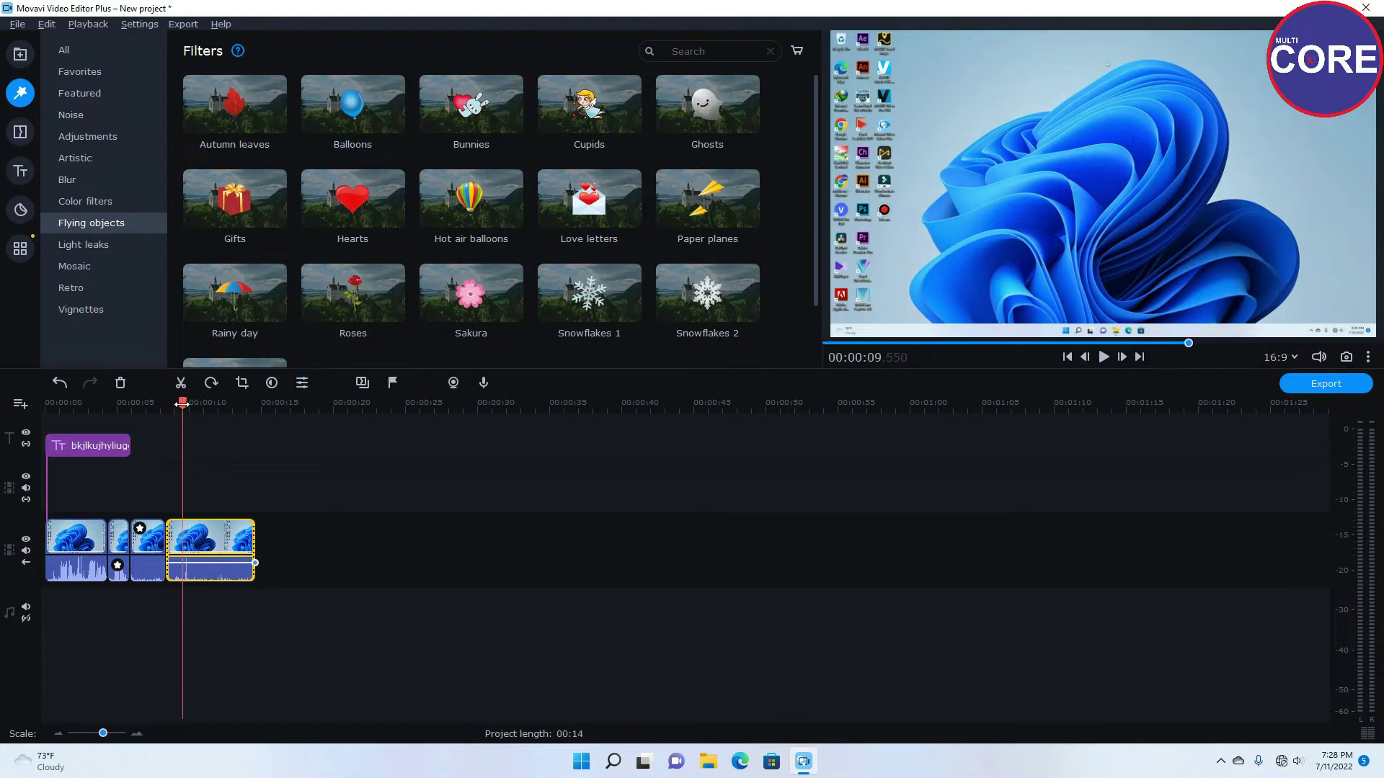
left_click(181, 383)
left_click_drag(178, 402, 128, 403)
Step: Apply the Adams filter to the short segment just before the last clip on the video track
left_click(72, 50)
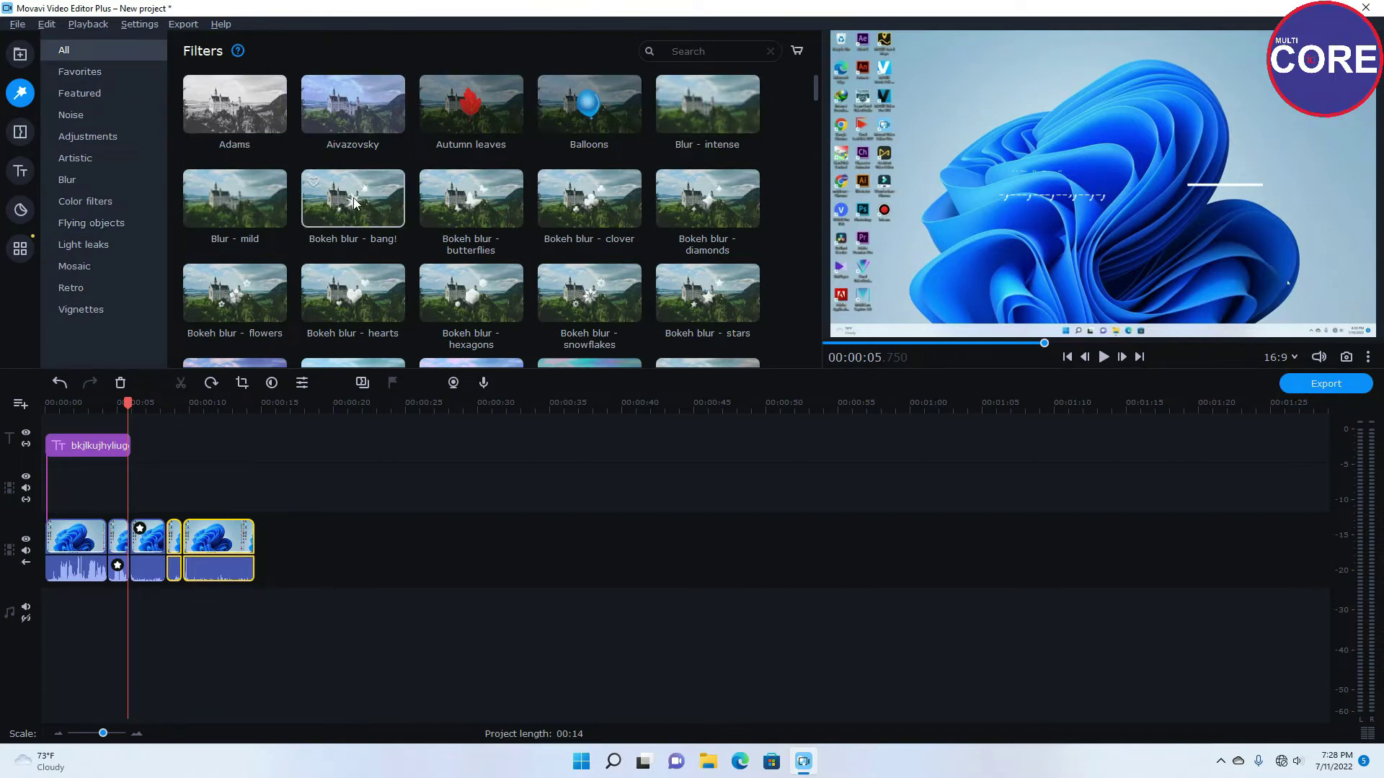
left_click_drag(235, 108, 183, 564)
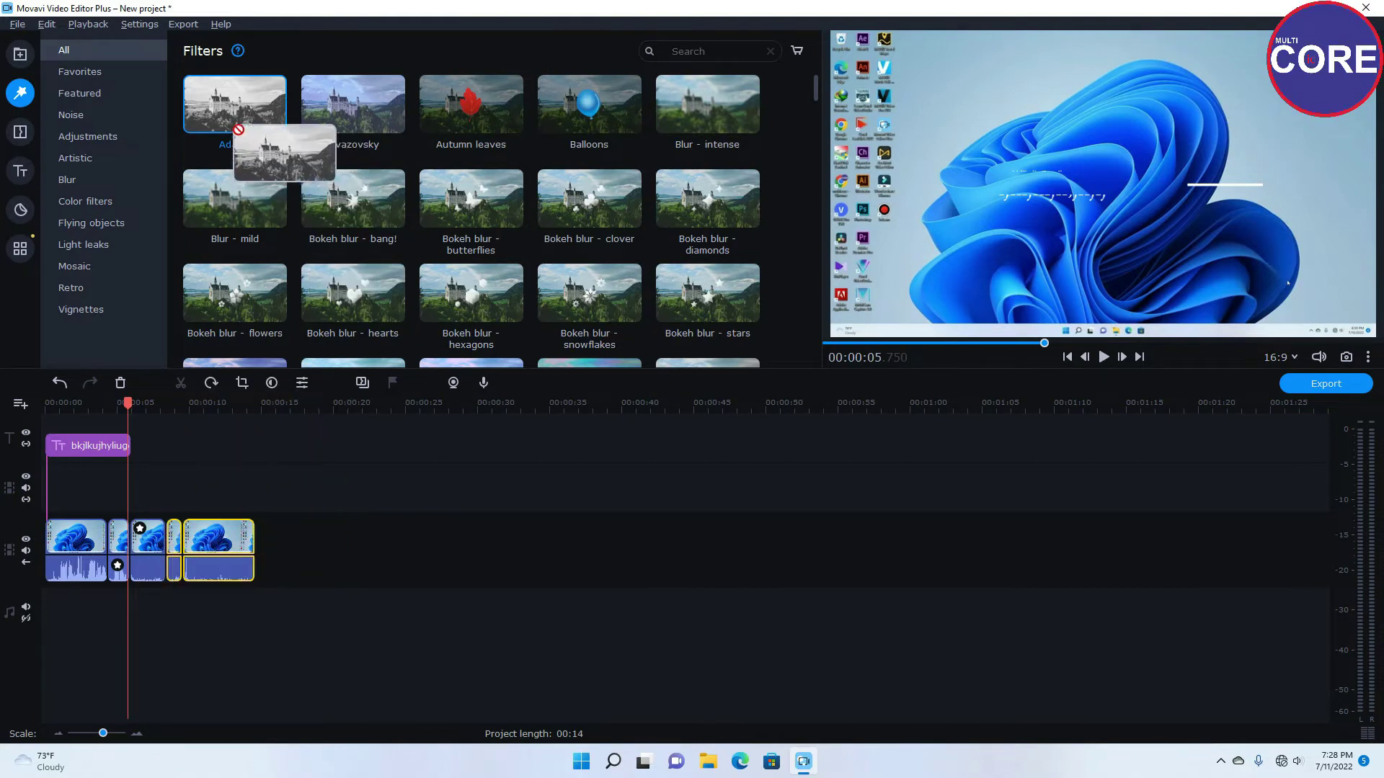
left_click(177, 552)
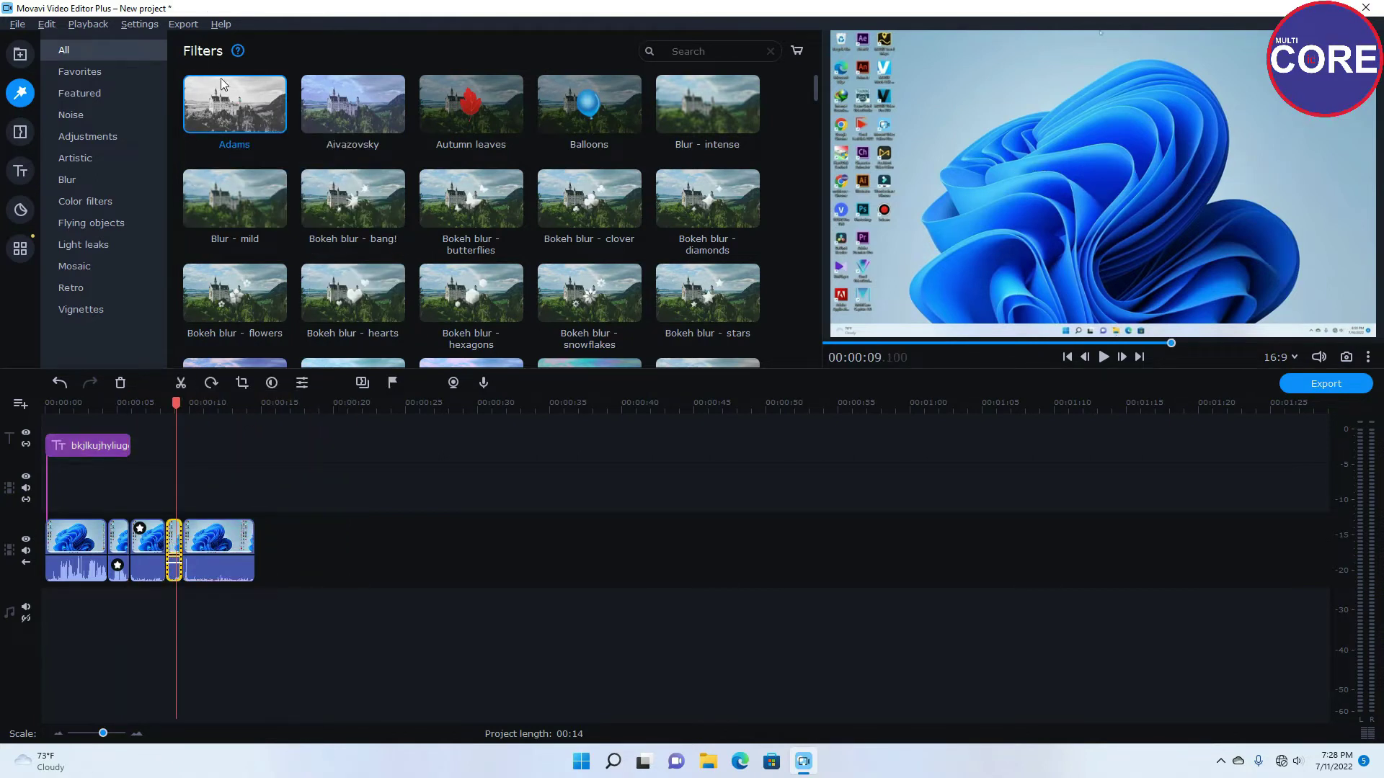
left_click_drag(221, 108, 176, 537)
Step: Play the timeline across the short segment to review its Adams filter
left_click_drag(175, 406, 154, 407)
left_click(1102, 357)
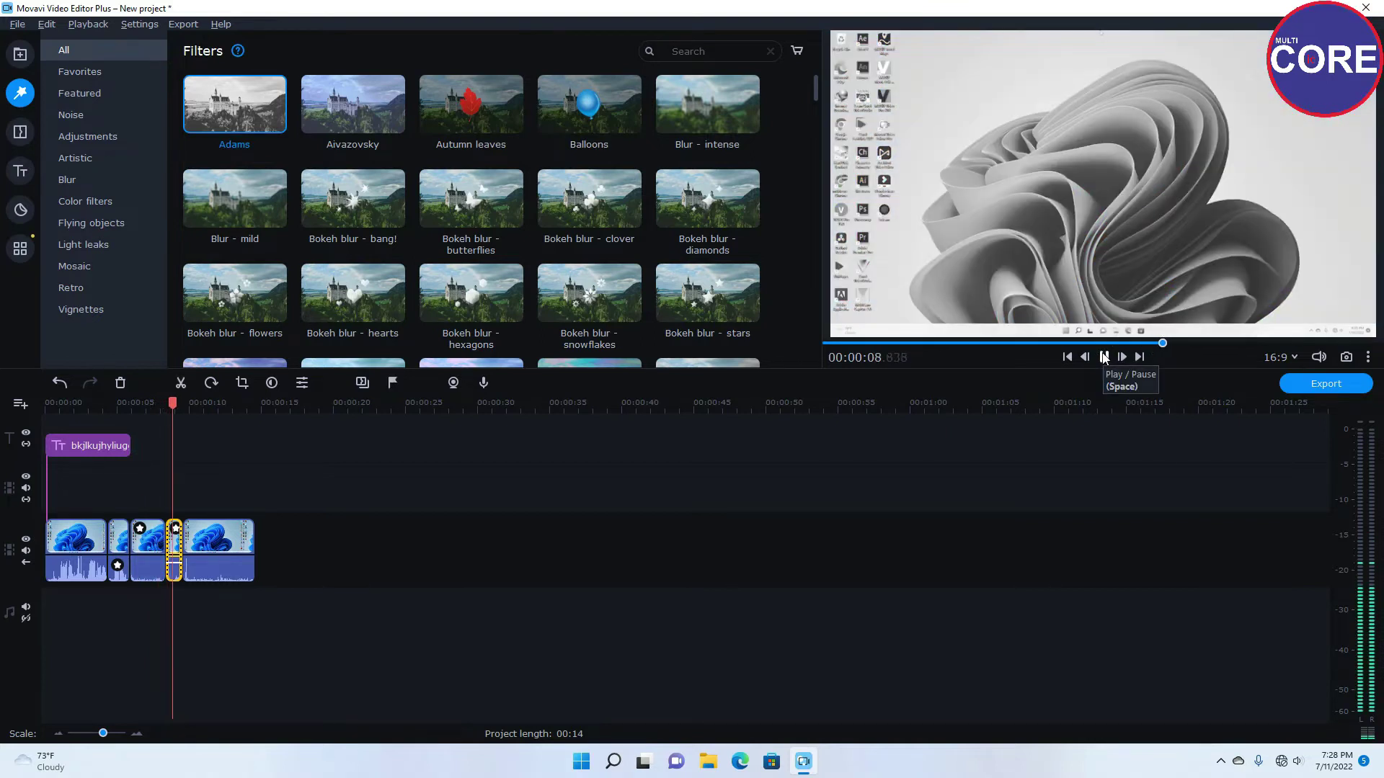
left_click(1103, 357)
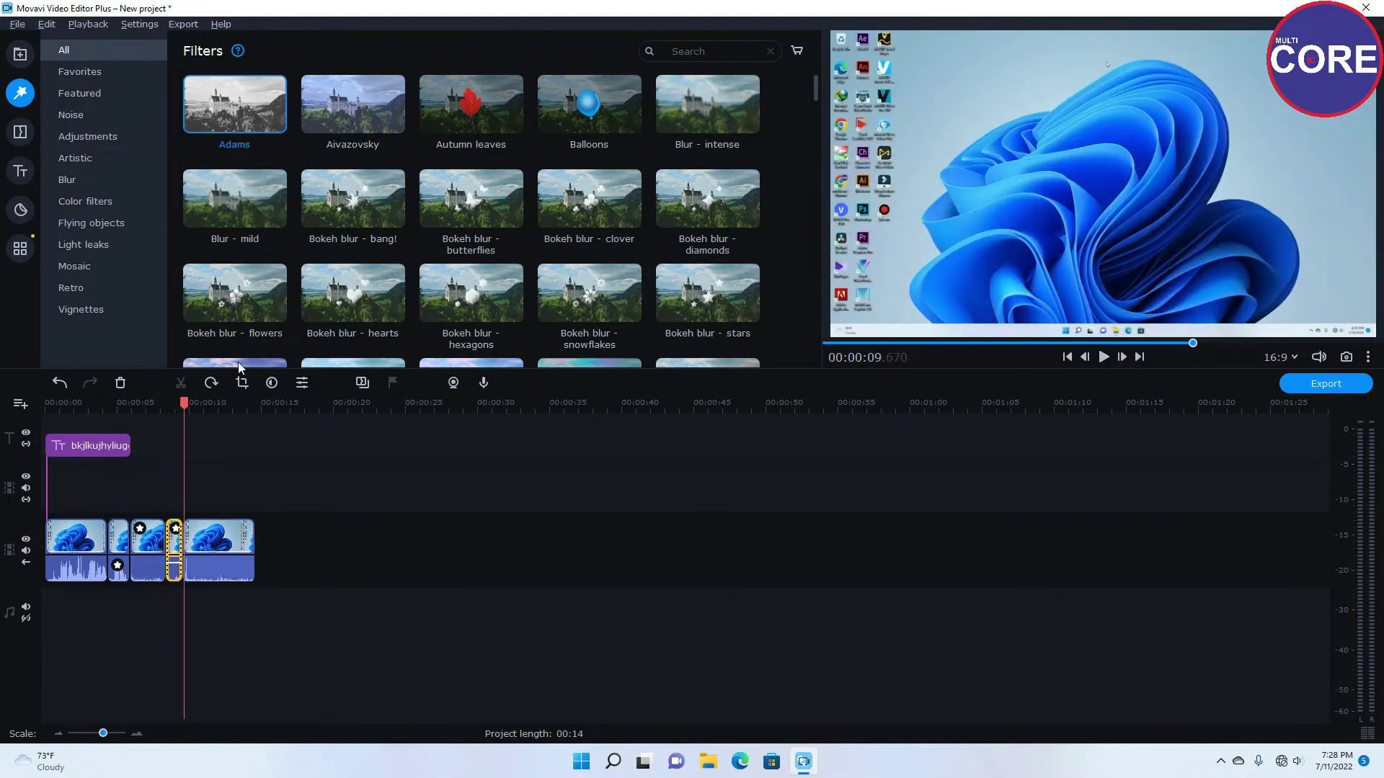
Step: Split the final clip on the video track at 00:00:11.100
left_click_drag(184, 404, 151, 405)
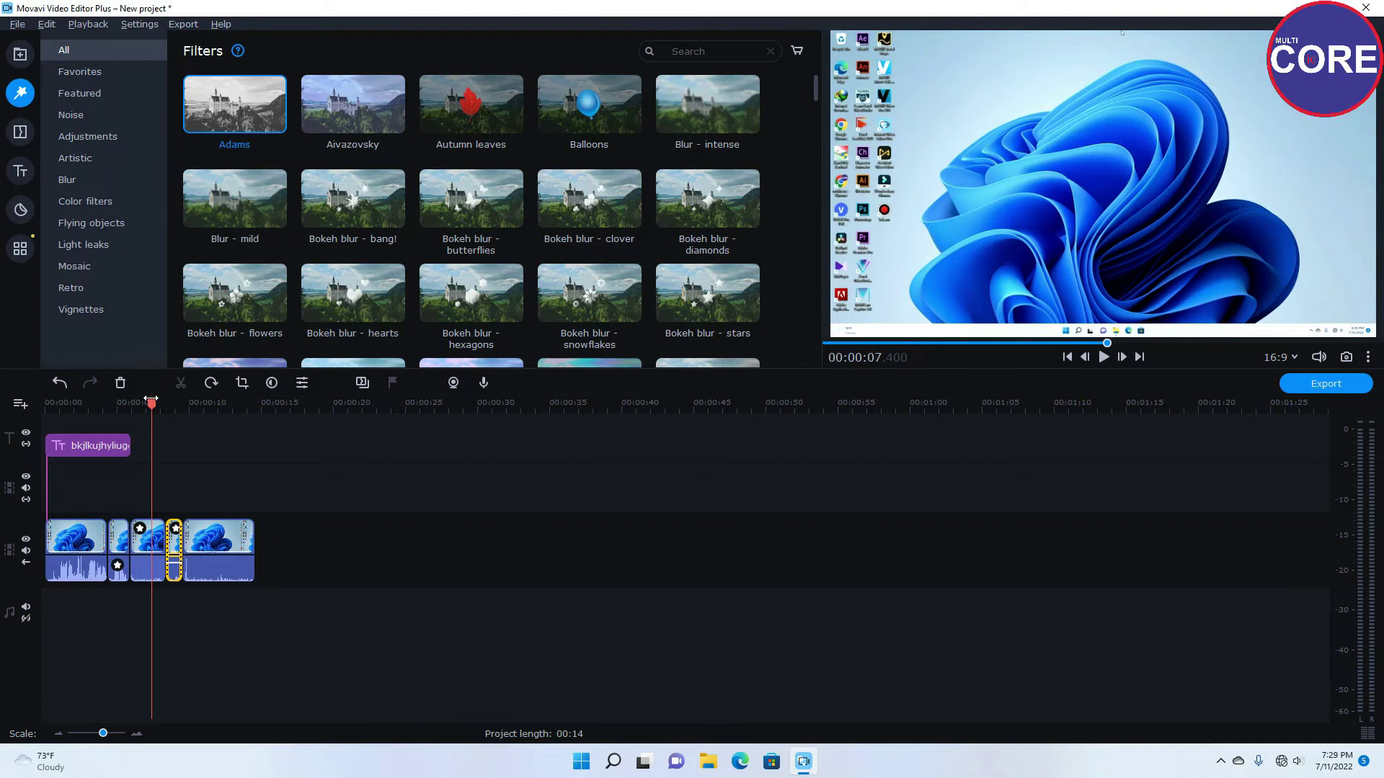
left_click_drag(151, 400, 199, 400)
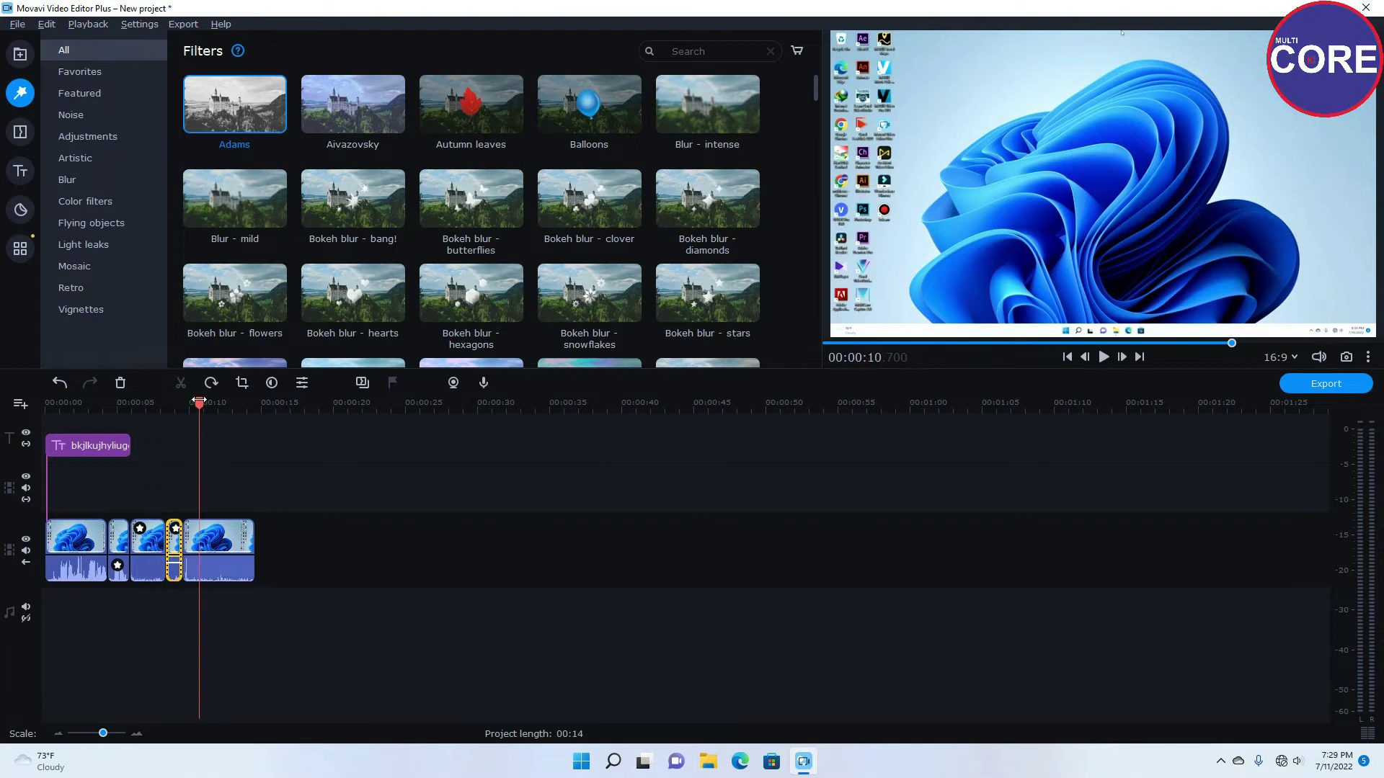
left_click(207, 540)
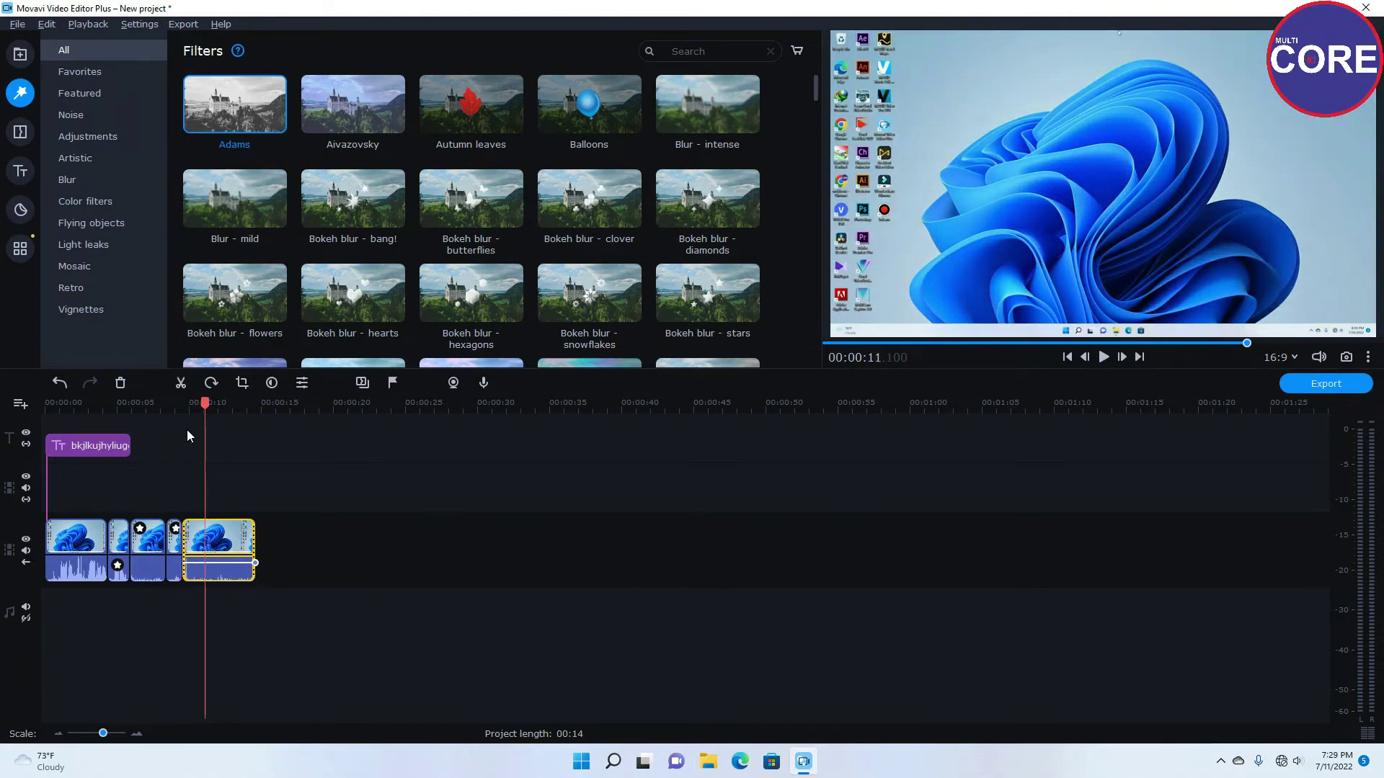
left_click(180, 387)
left_click_drag(206, 404, 168, 406)
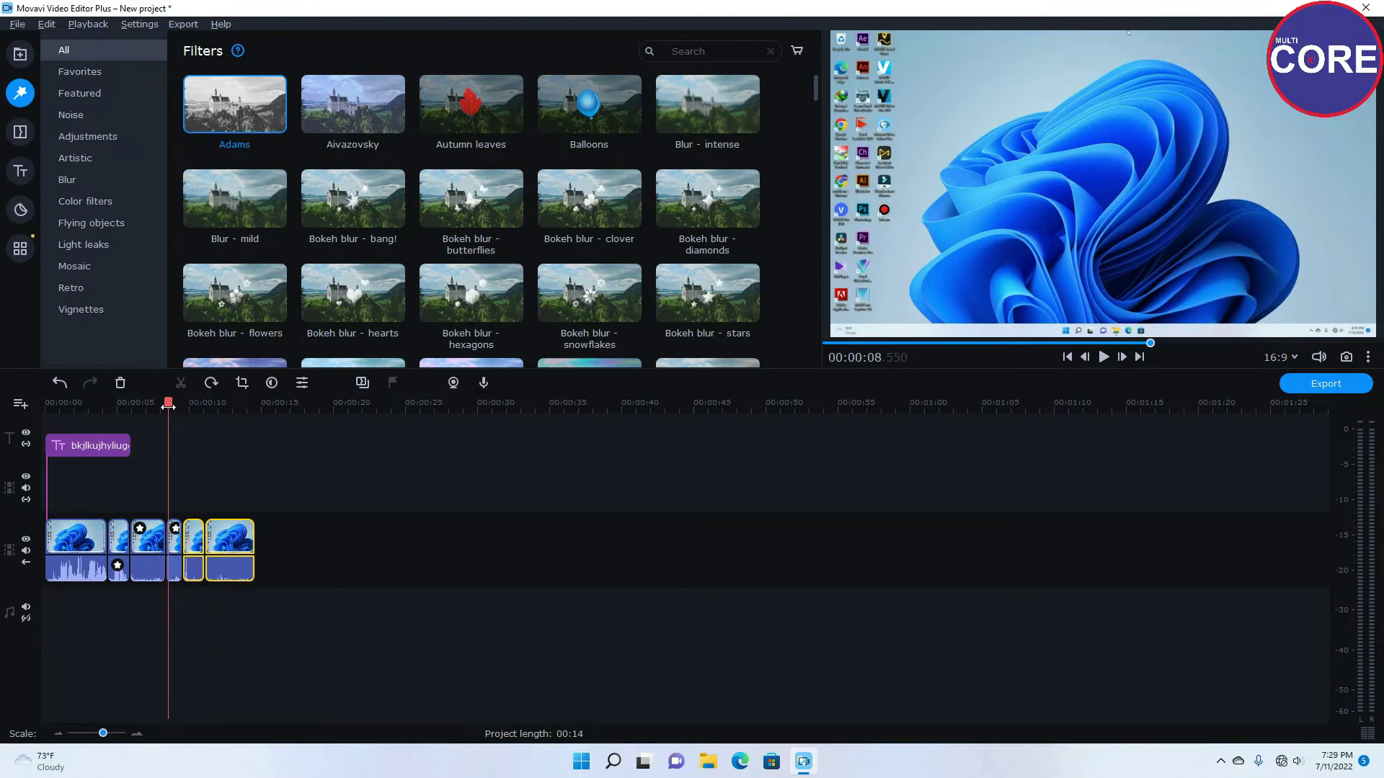
Step: Apply the Bokeh blur - diamonds filter to the segment following the Adams-filtered one and play it back
left_click(191, 542)
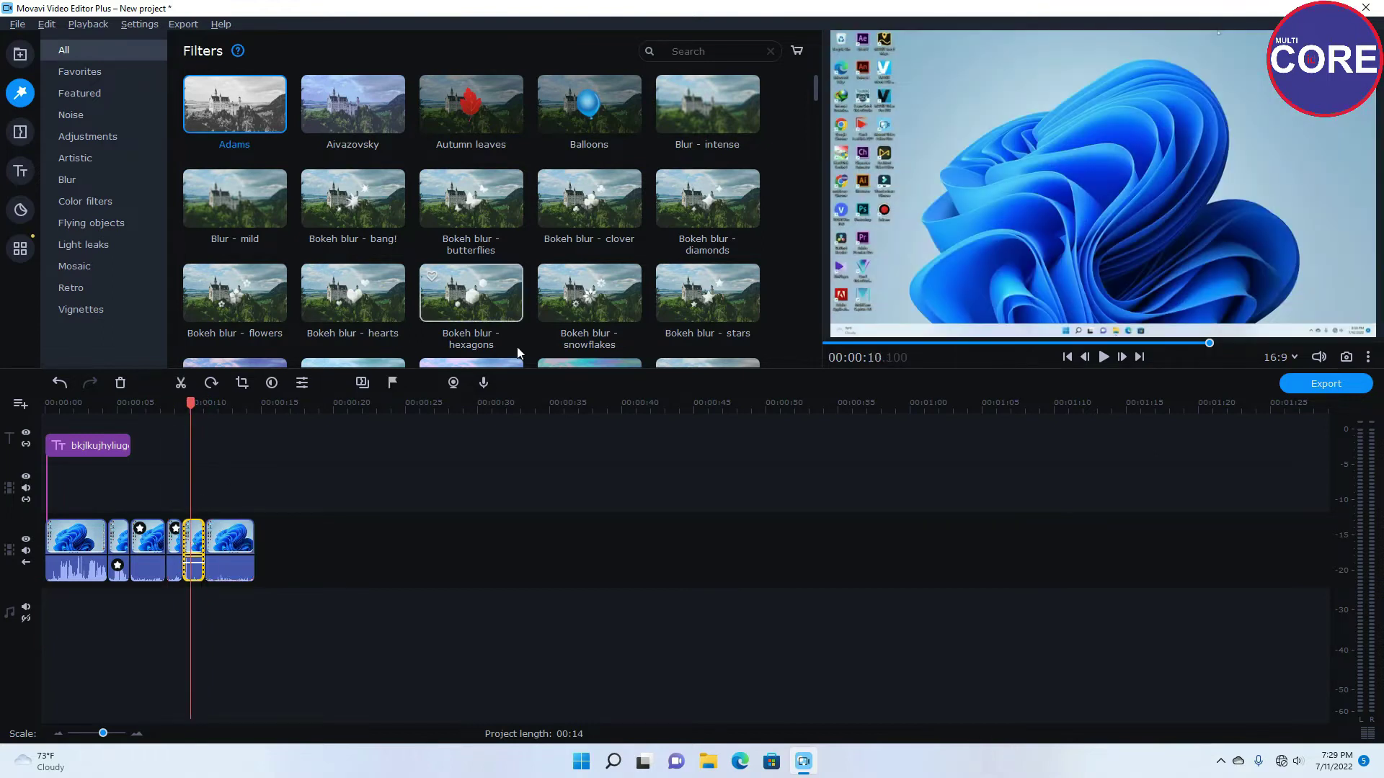
left_click_drag(699, 207, 188, 526)
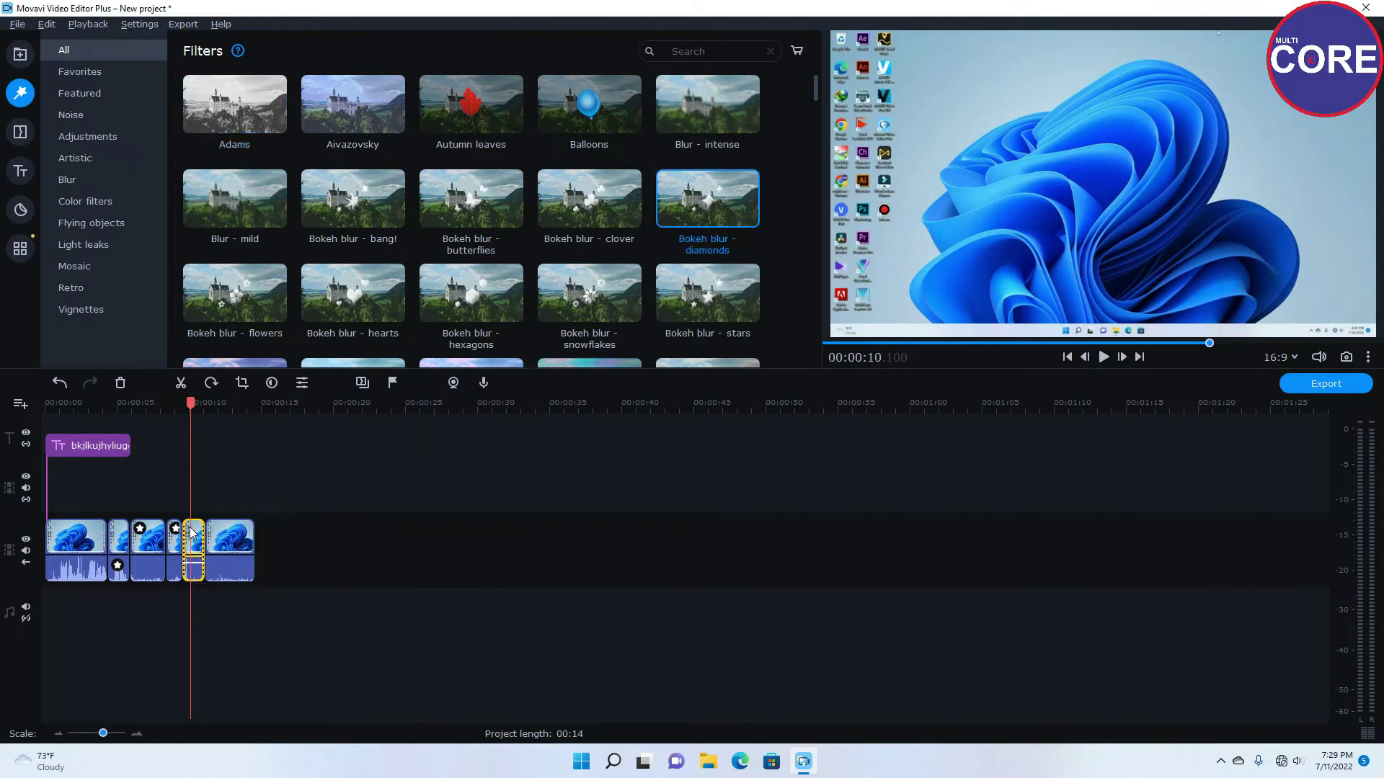
left_click(166, 404)
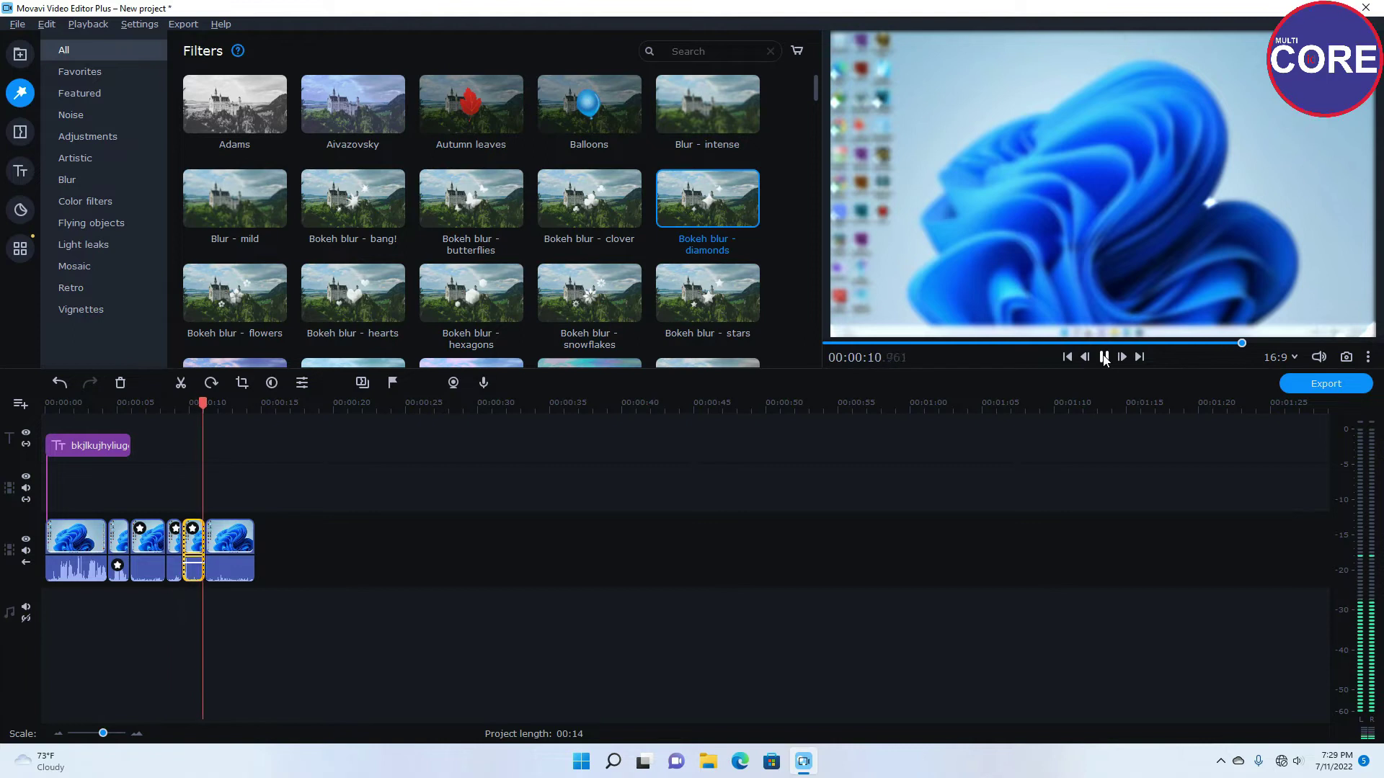
left_click(1104, 358)
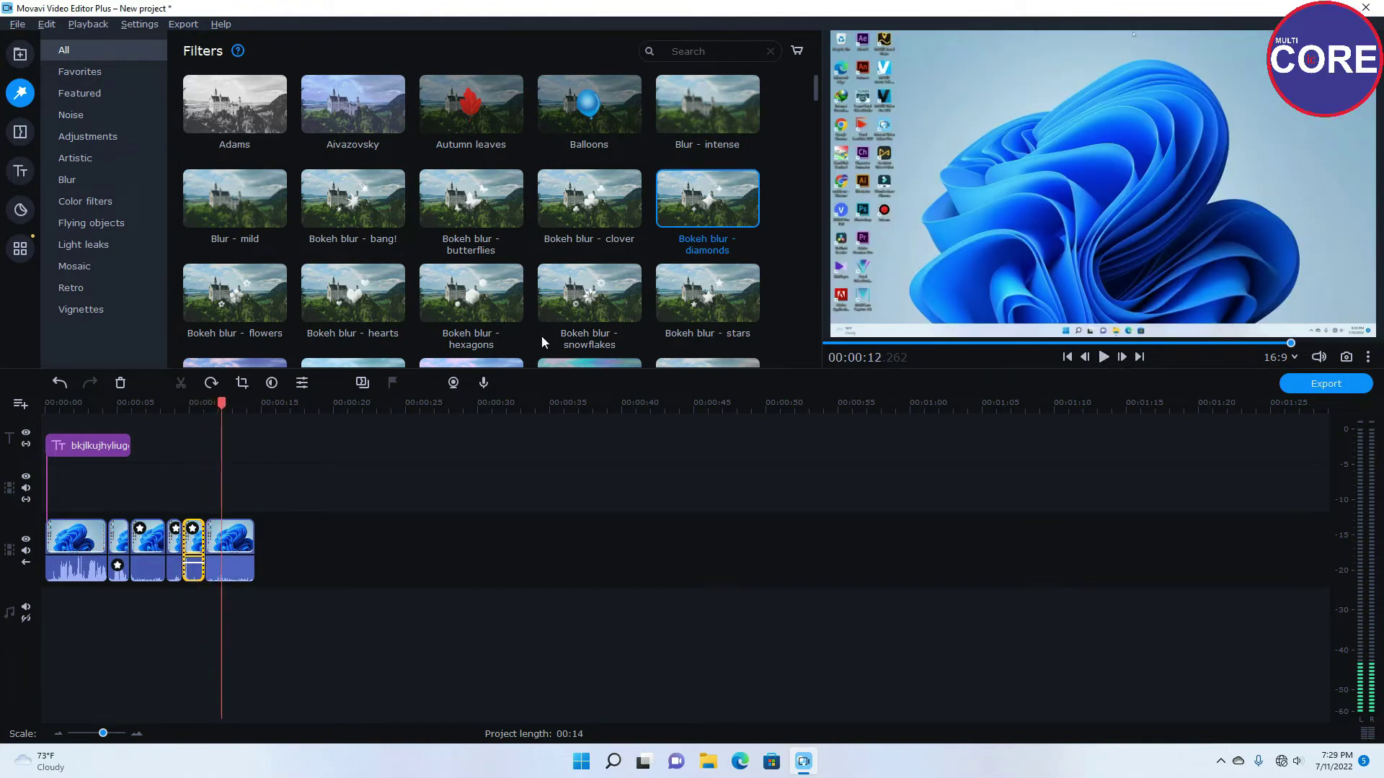
Step: Add a Scale out transition between the Adams and Bokeh blur segments and play the timeline across it
scroll(539, 305, "down", 2)
scroll(240, 213, "down", 2)
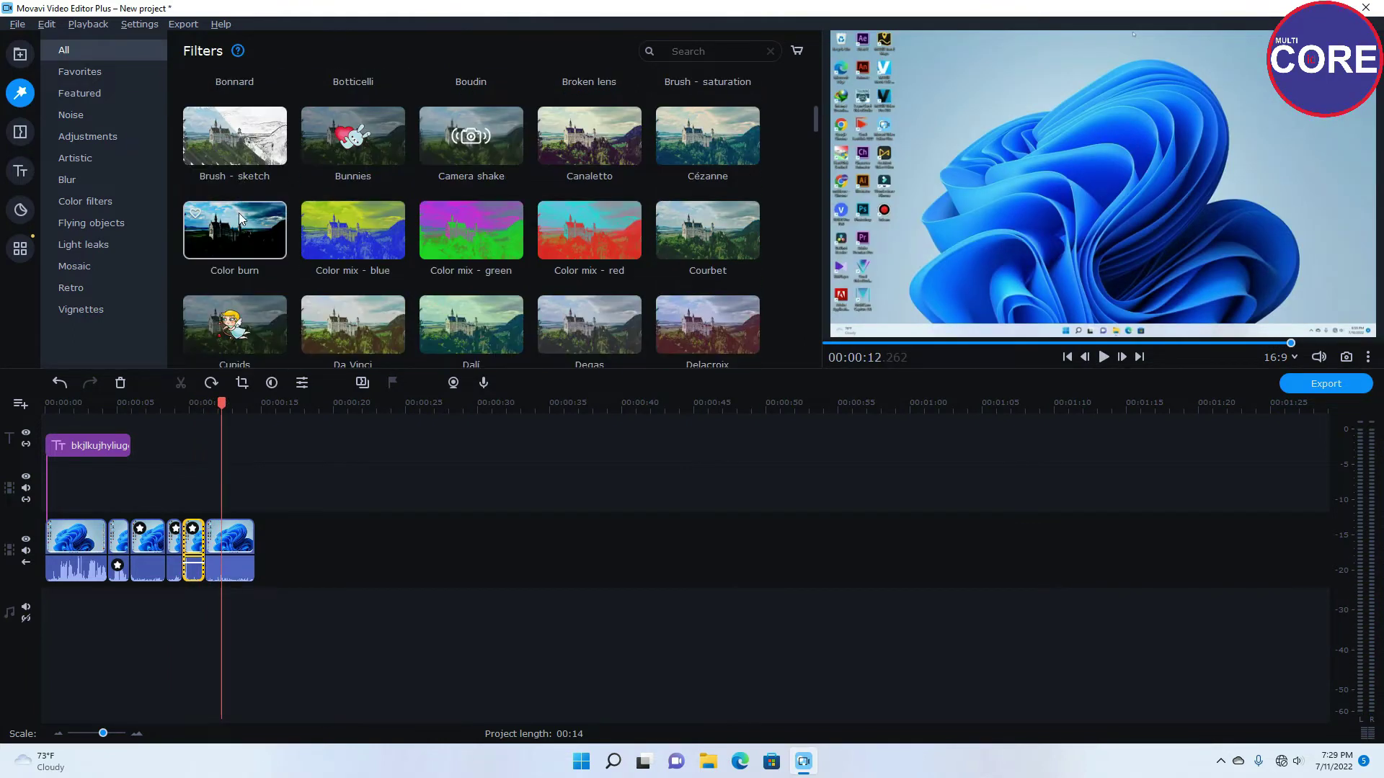
left_click(21, 133)
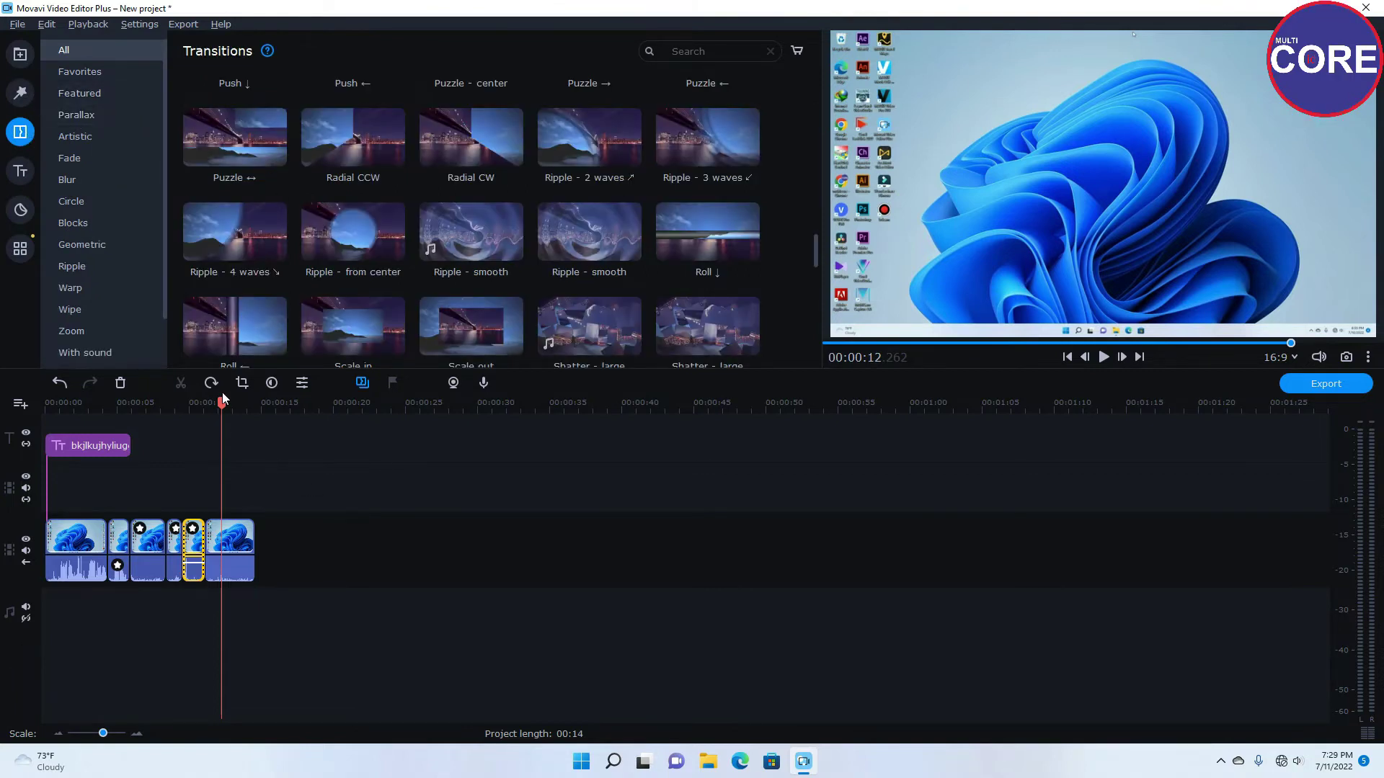
left_click_drag(226, 403, 144, 403)
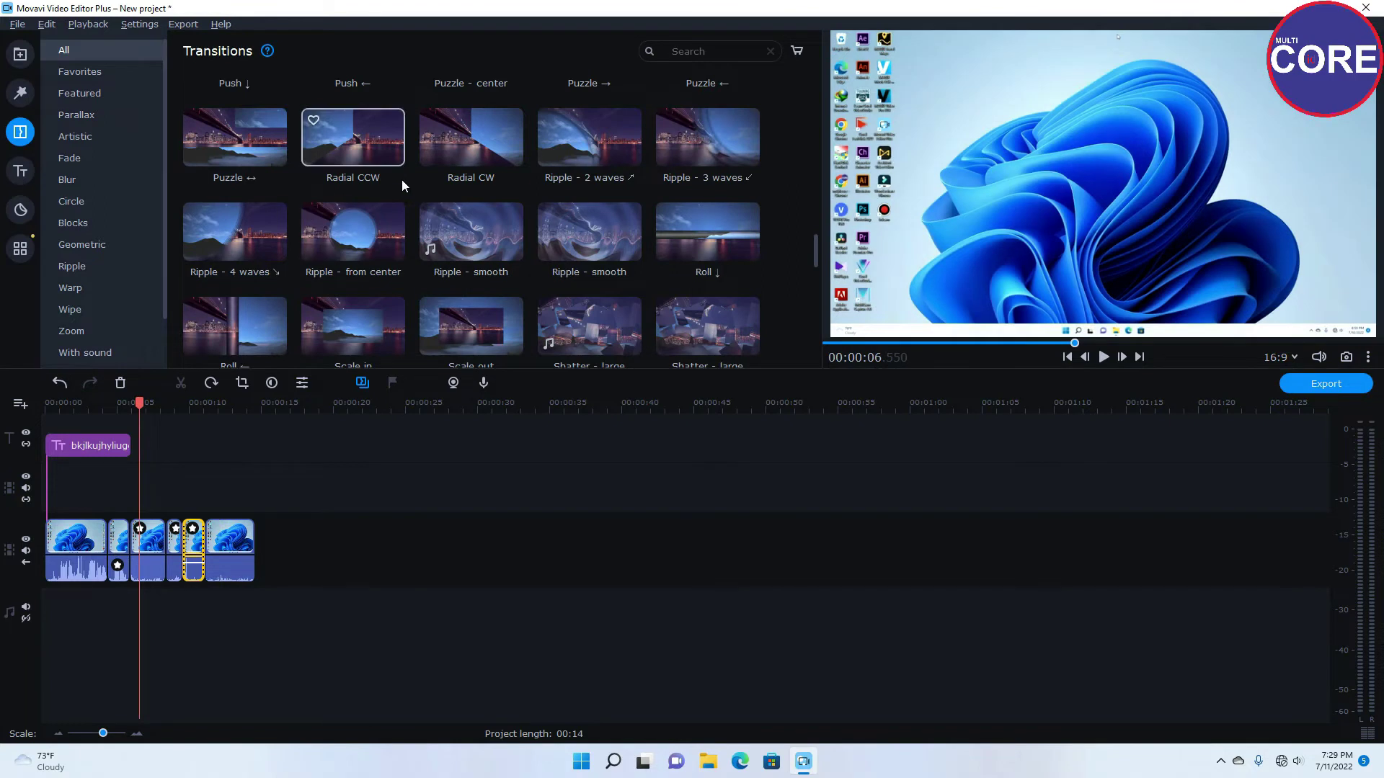
scroll(443, 231, "down", 1)
left_click(462, 291)
left_click_drag(462, 291, 184, 544)
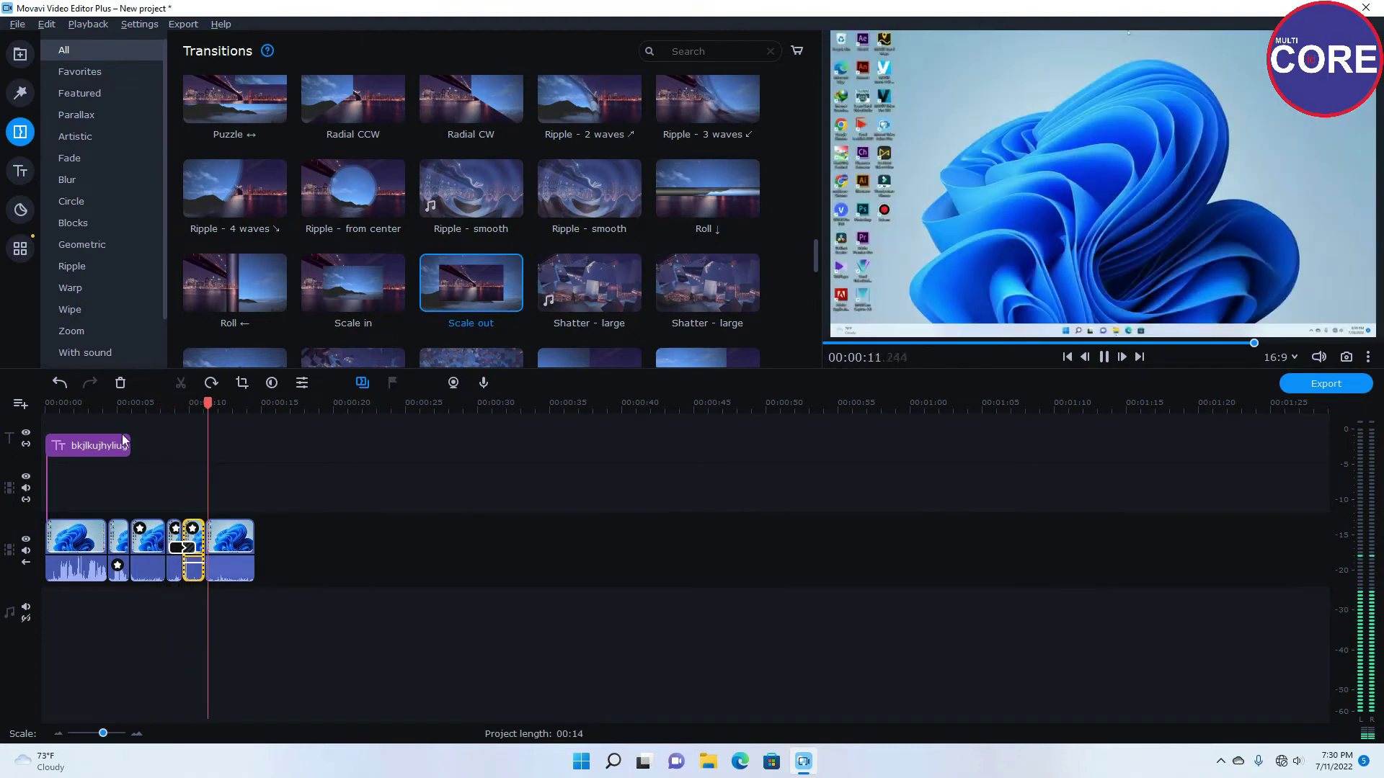
left_click(1101, 359)
Step: Browse the Zoom, Warp and Wipe categories of transitions
left_click(120, 324)
left_click(105, 287)
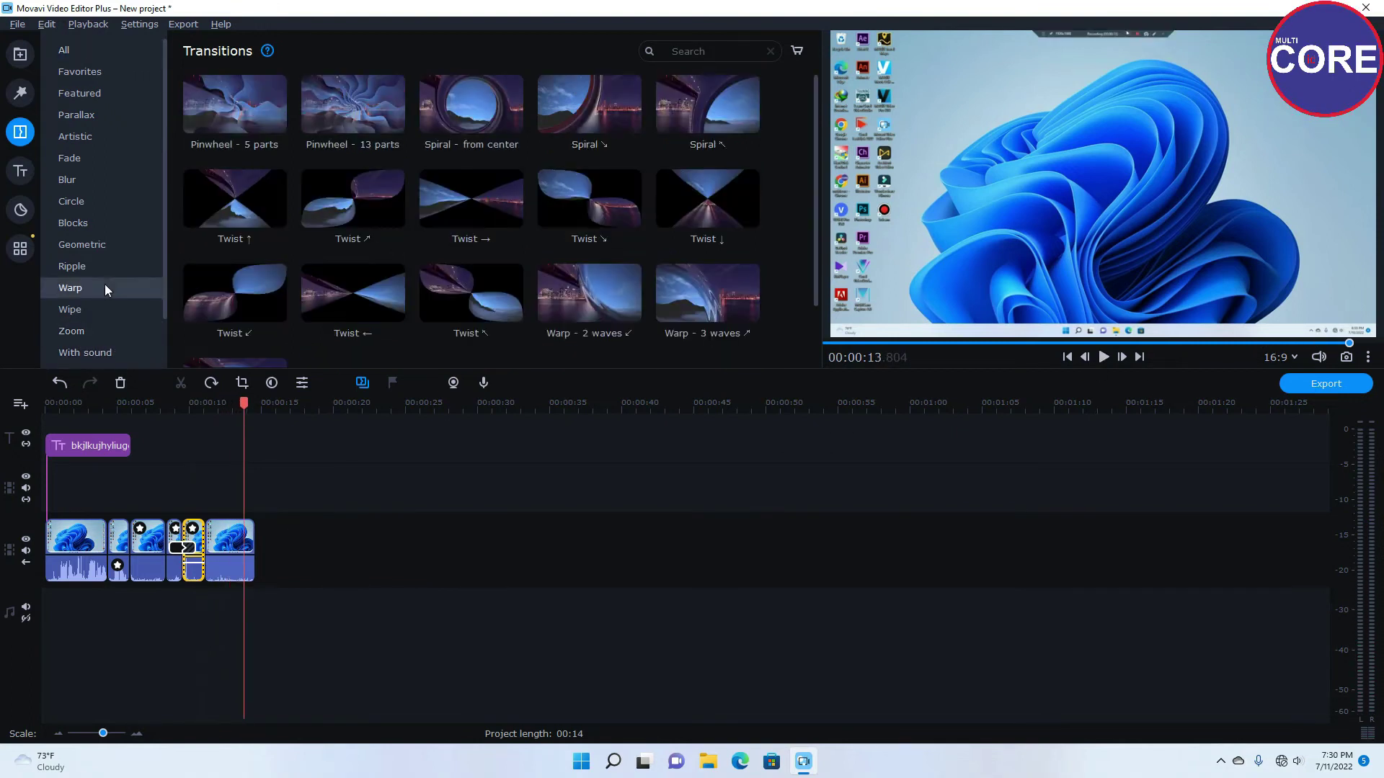
left_click(93, 307)
Step: Examine the settings of the audio tools, including Noise gate, Compressor, Reverberation, Synchronization, Beat detection and Noise removal
left_click(20, 248)
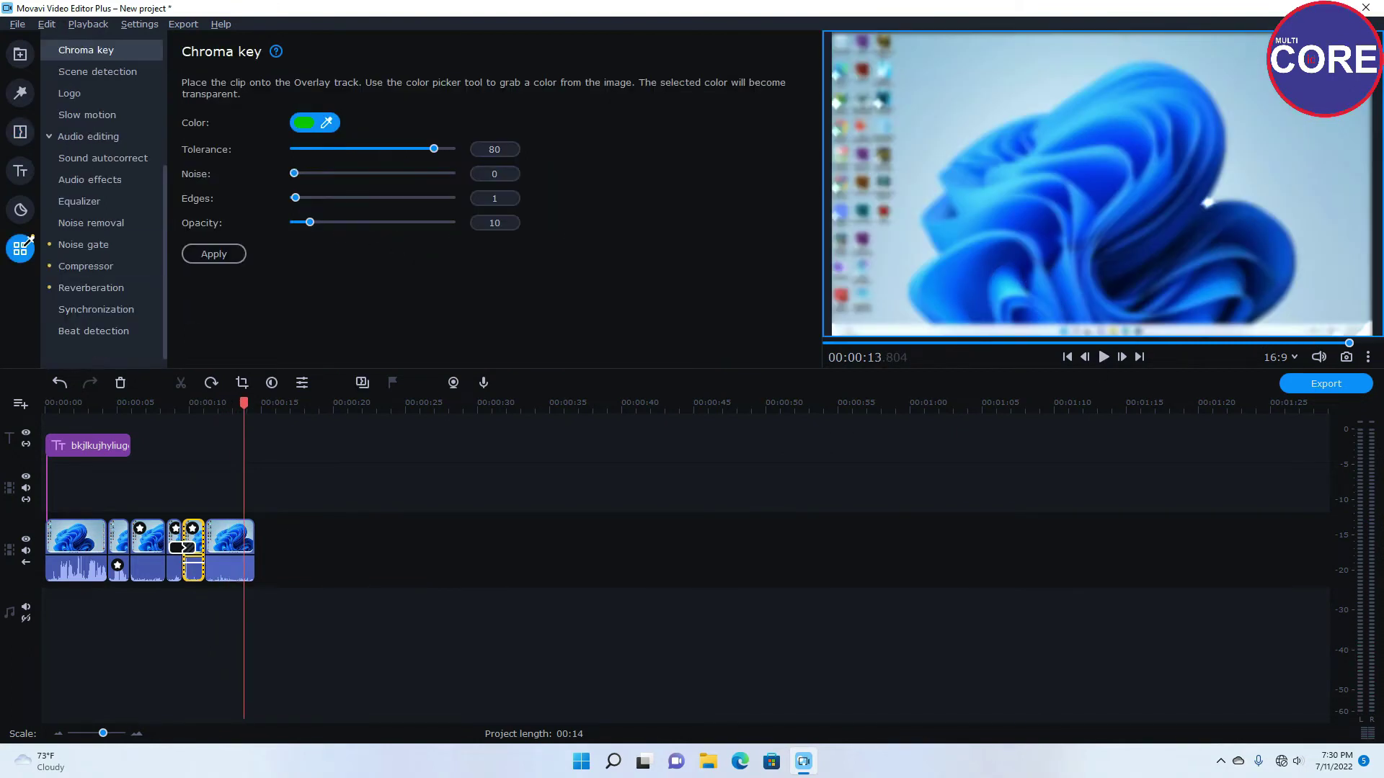
left_click(96, 250)
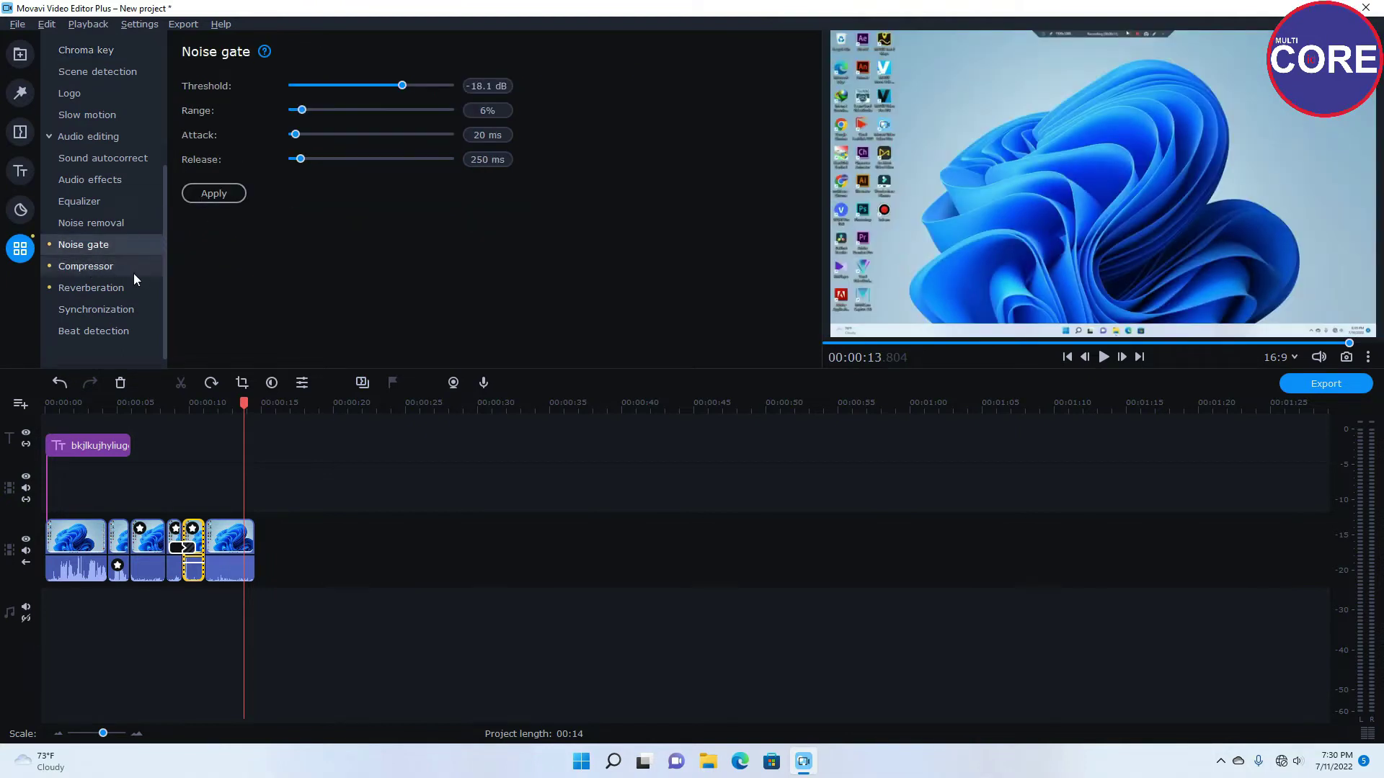
left_click(114, 274)
left_click(104, 290)
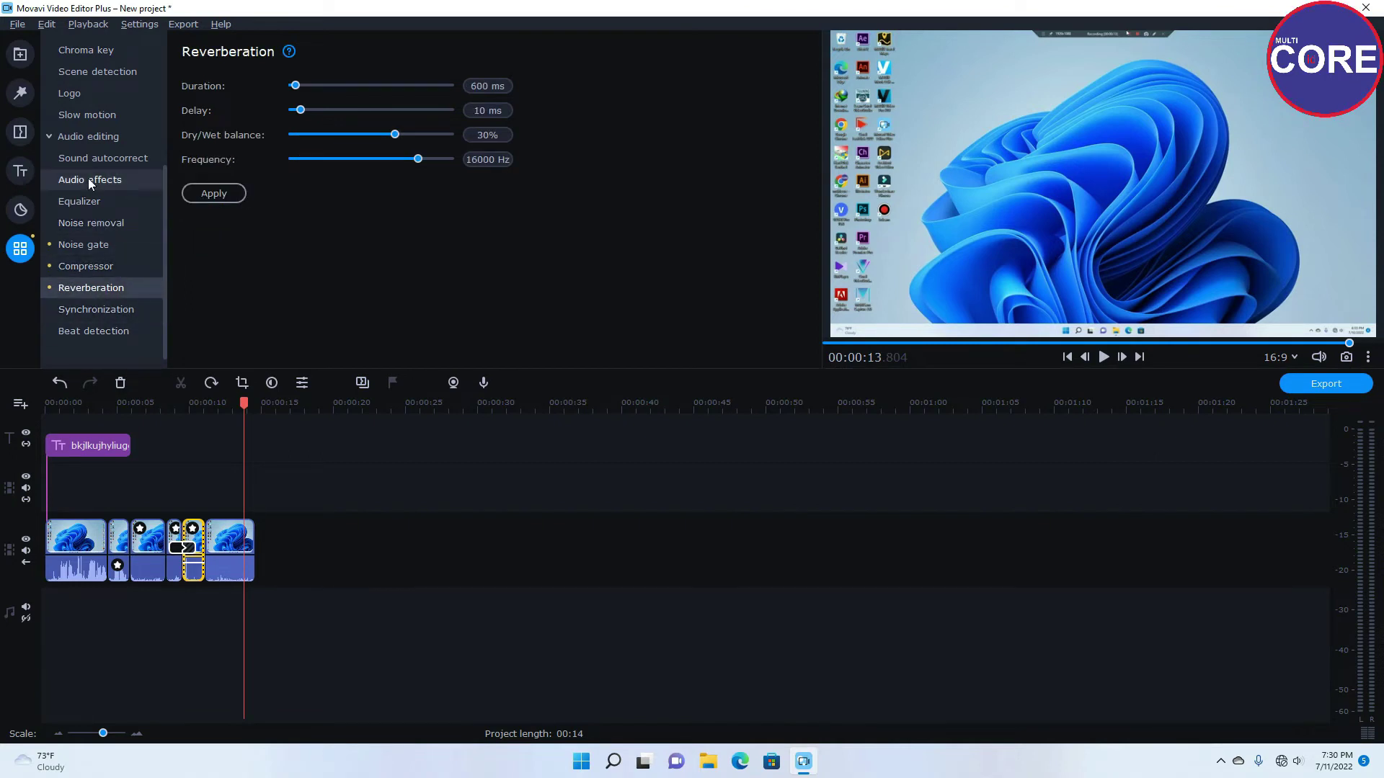
left_click(93, 266)
left_click(89, 332)
left_click(93, 308)
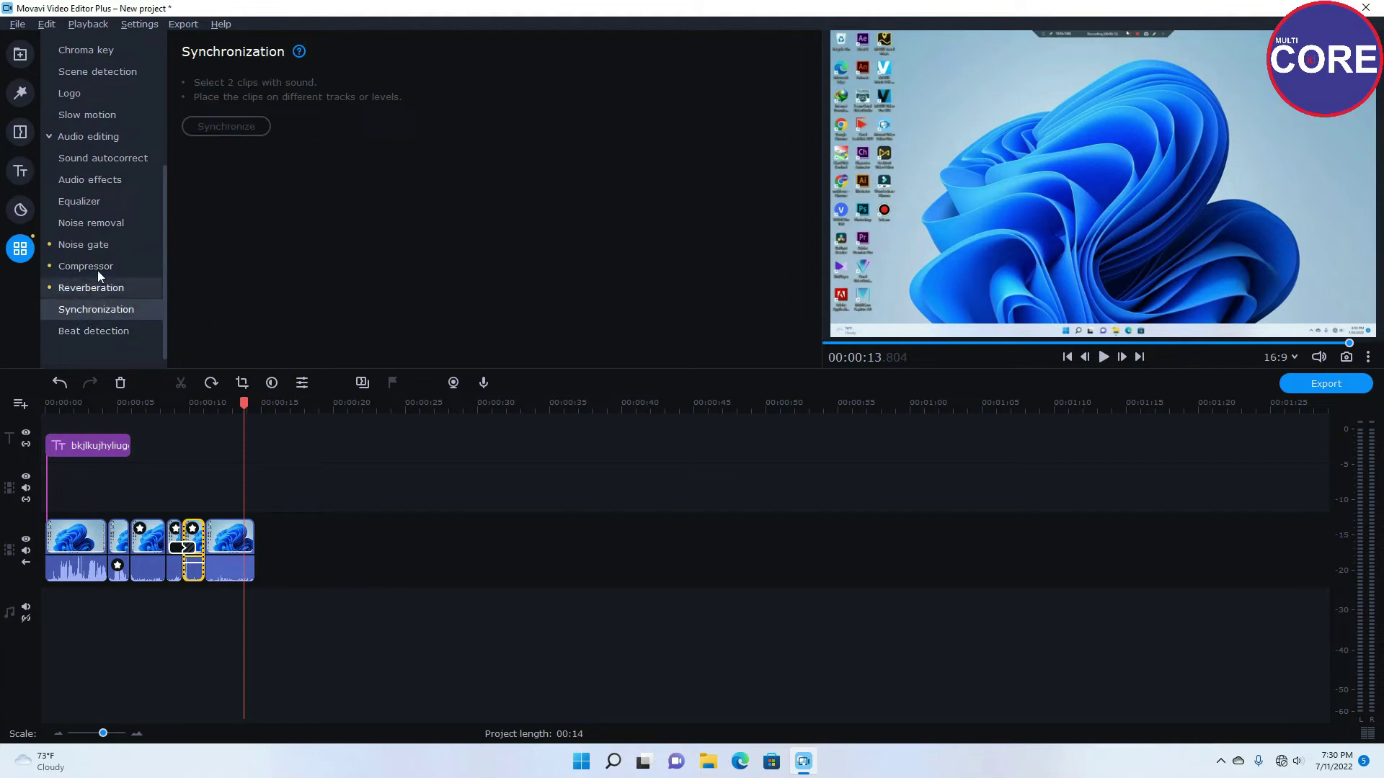
left_click(97, 286)
left_click(99, 263)
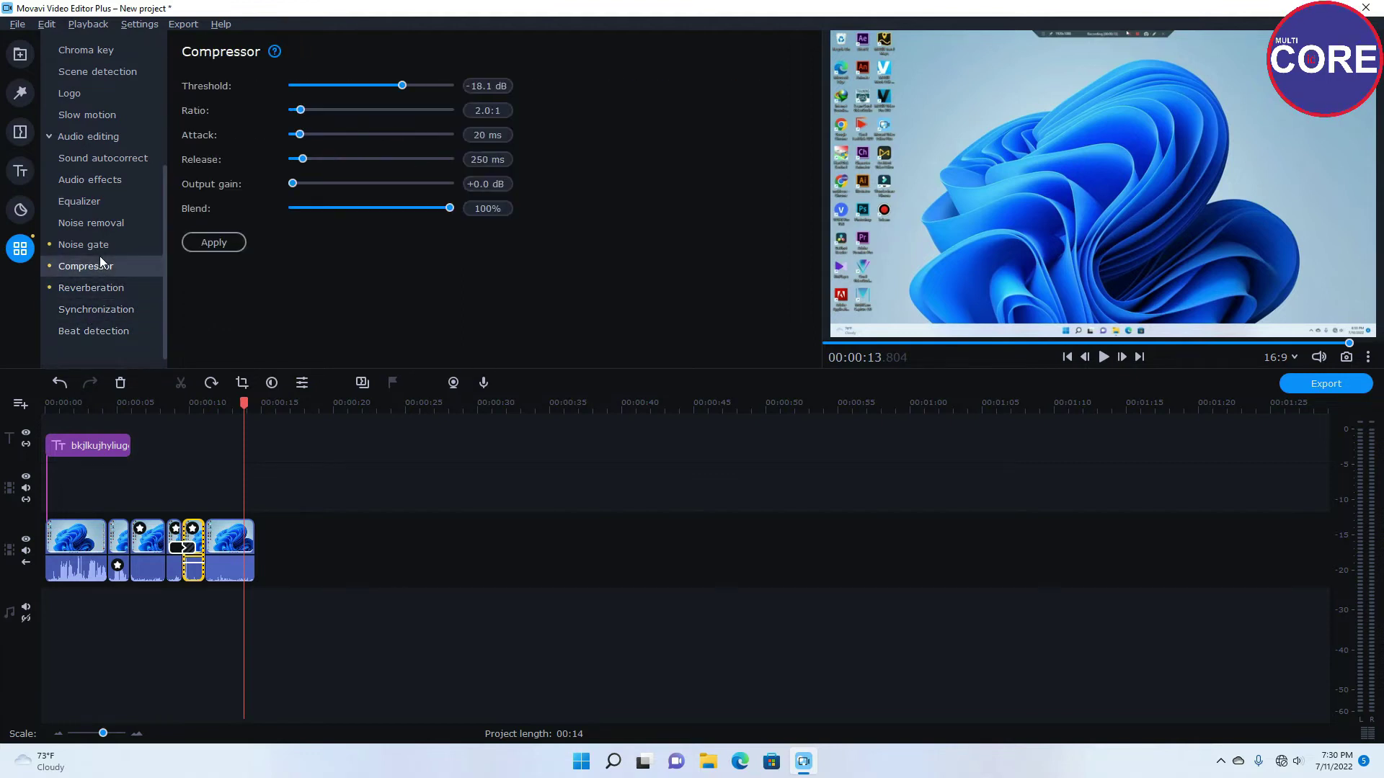
left_click(103, 219)
left_click(101, 245)
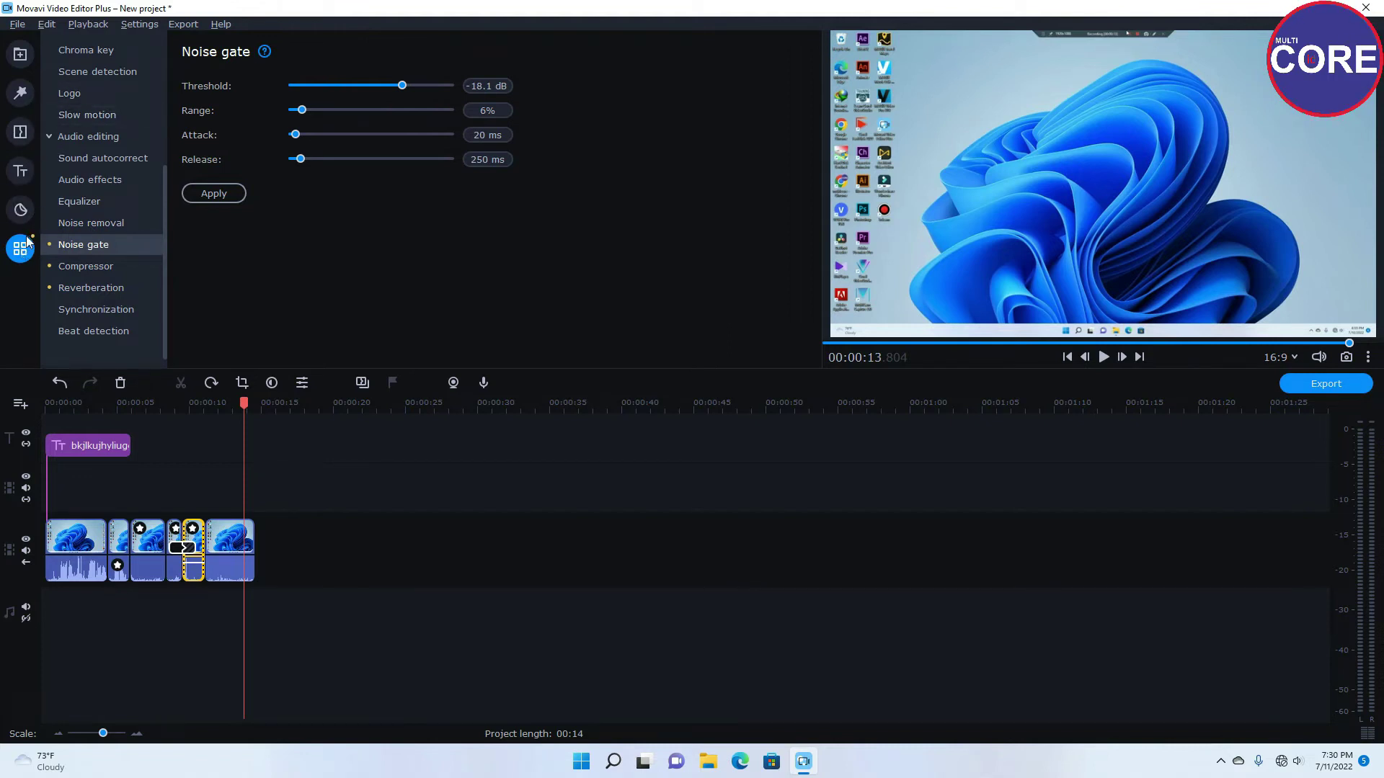
Step: Examine the video editing tools, including Stabilization and the Easy animation presets, and deselect the clip on the timeline
scroll(89, 142, "up", 3)
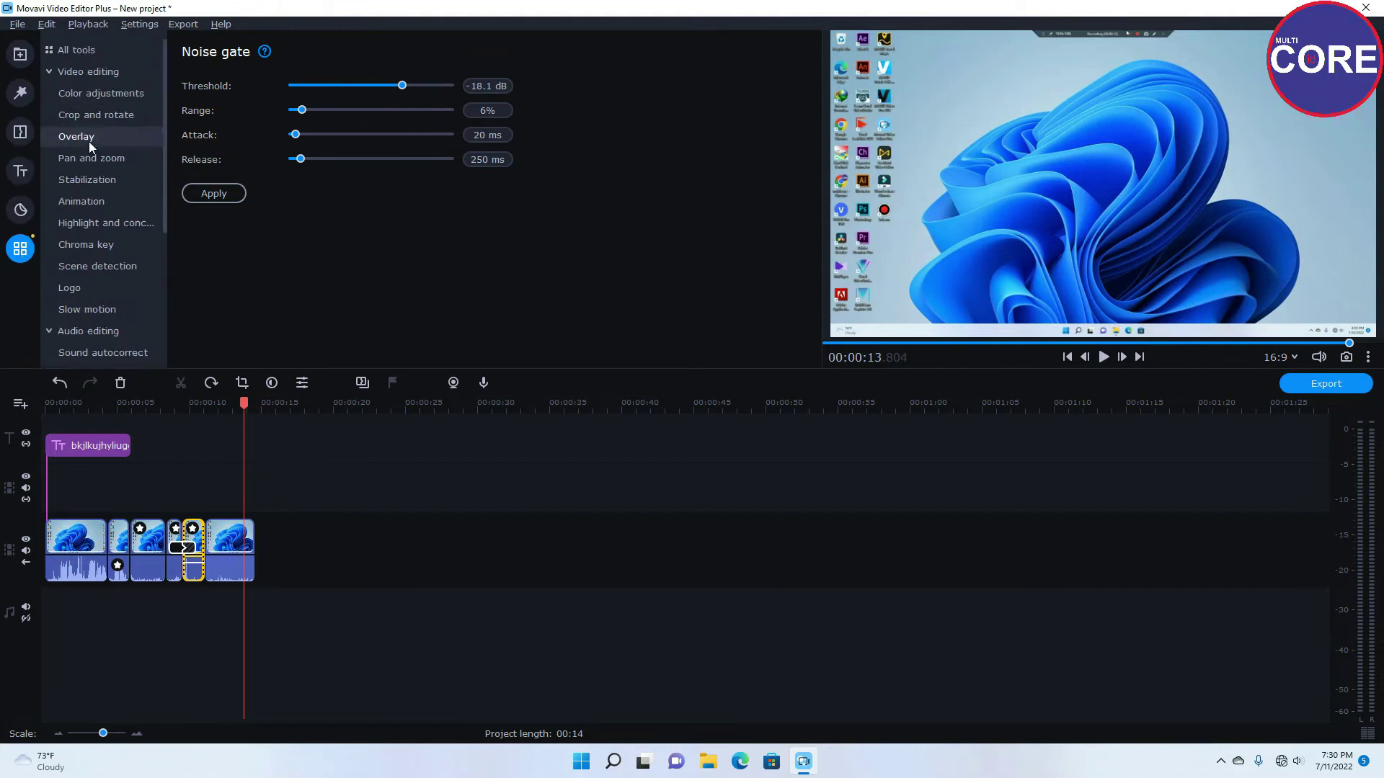
left_click(98, 75)
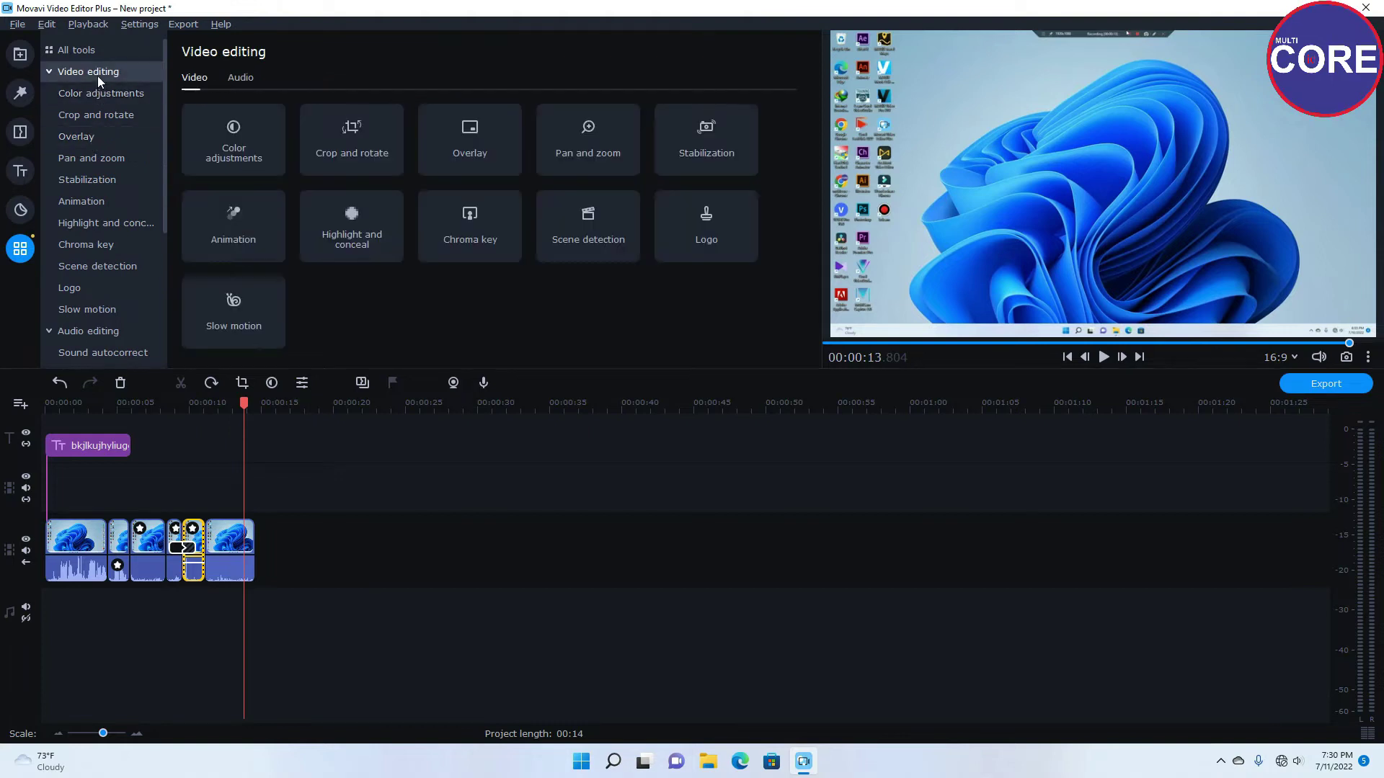
left_click(724, 168)
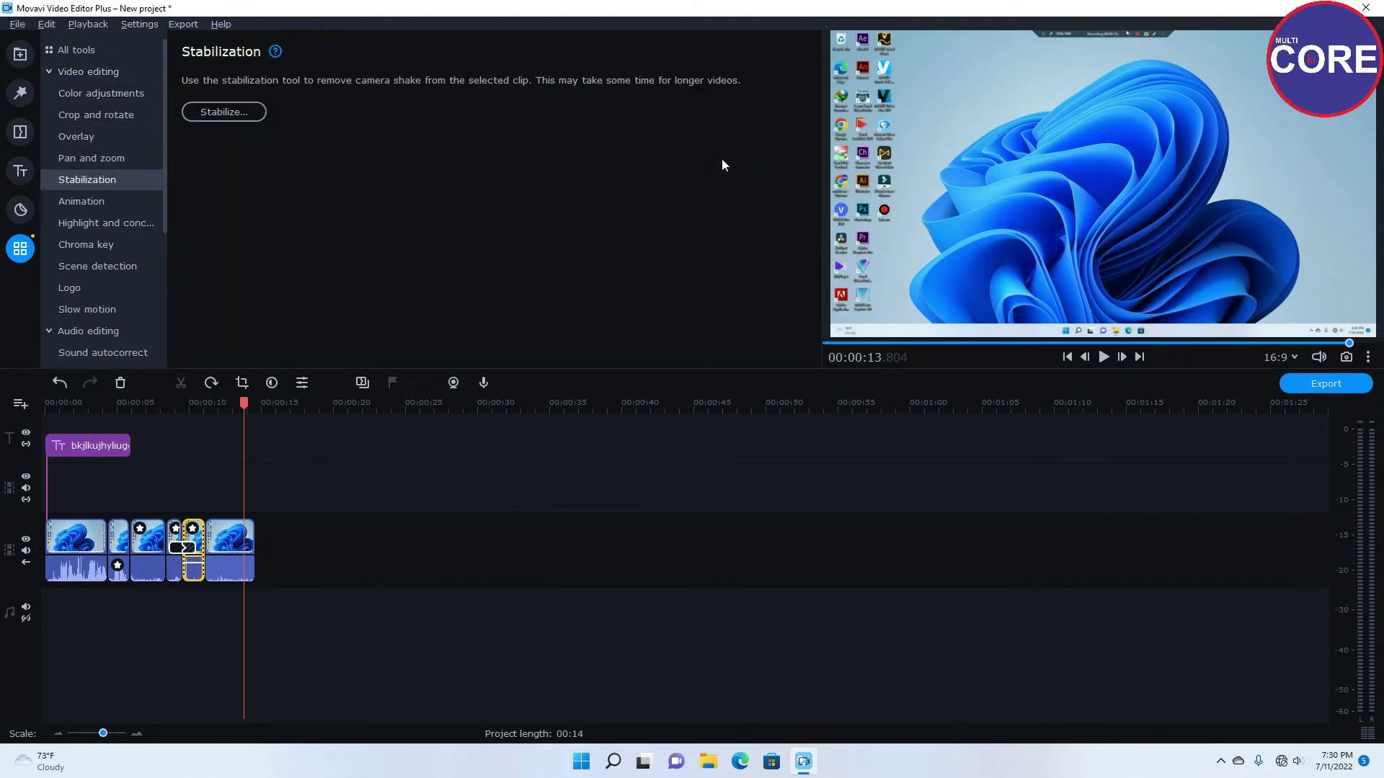
left_click(97, 71)
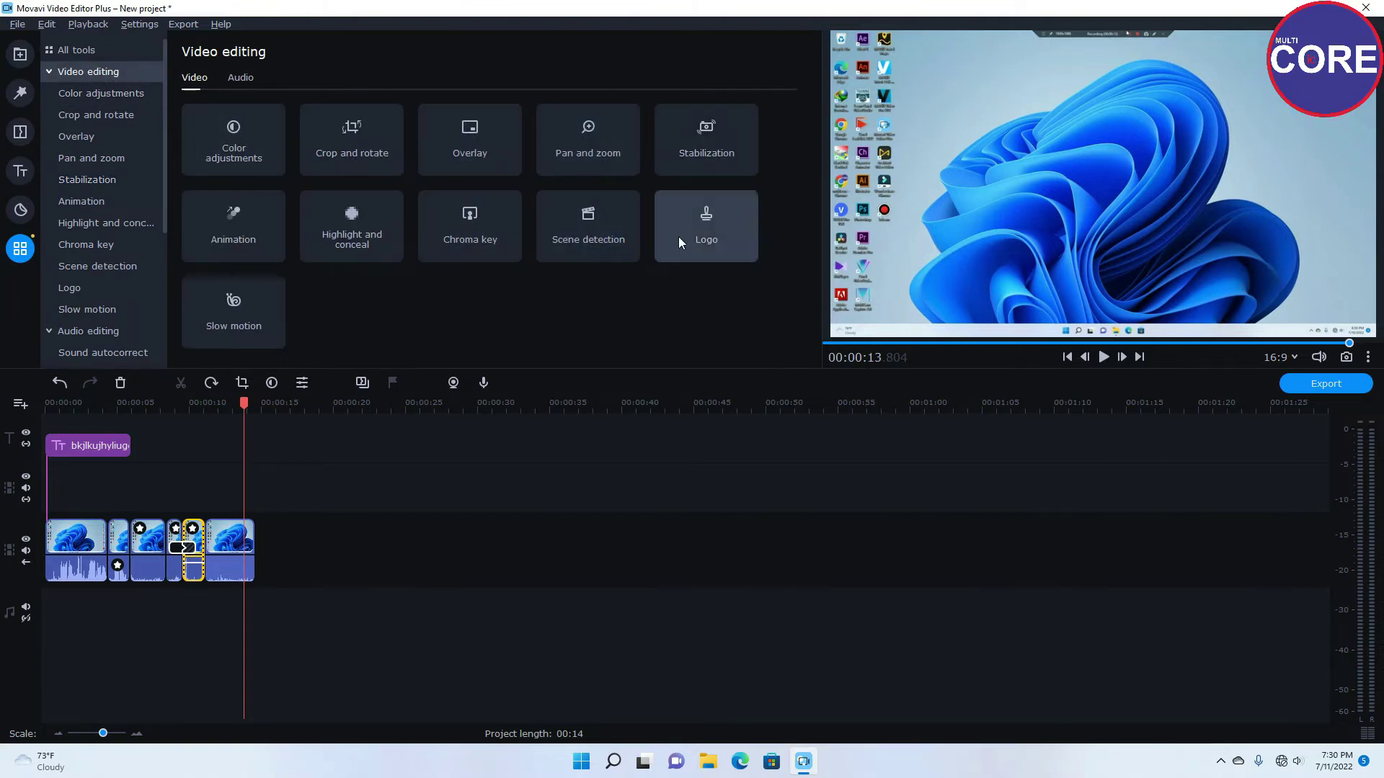
left_click(223, 216)
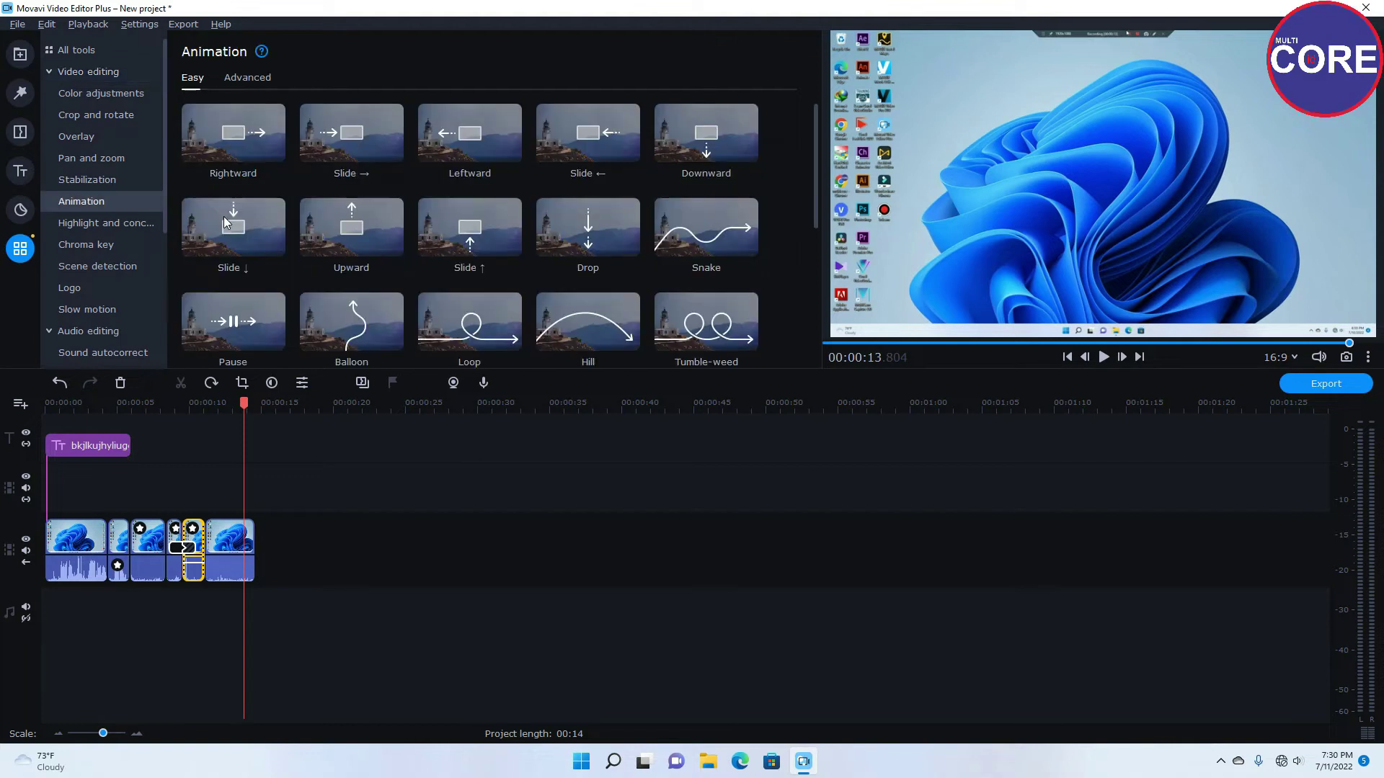
scroll(423, 253, "down", 1)
scroll(423, 253, "down", 1)
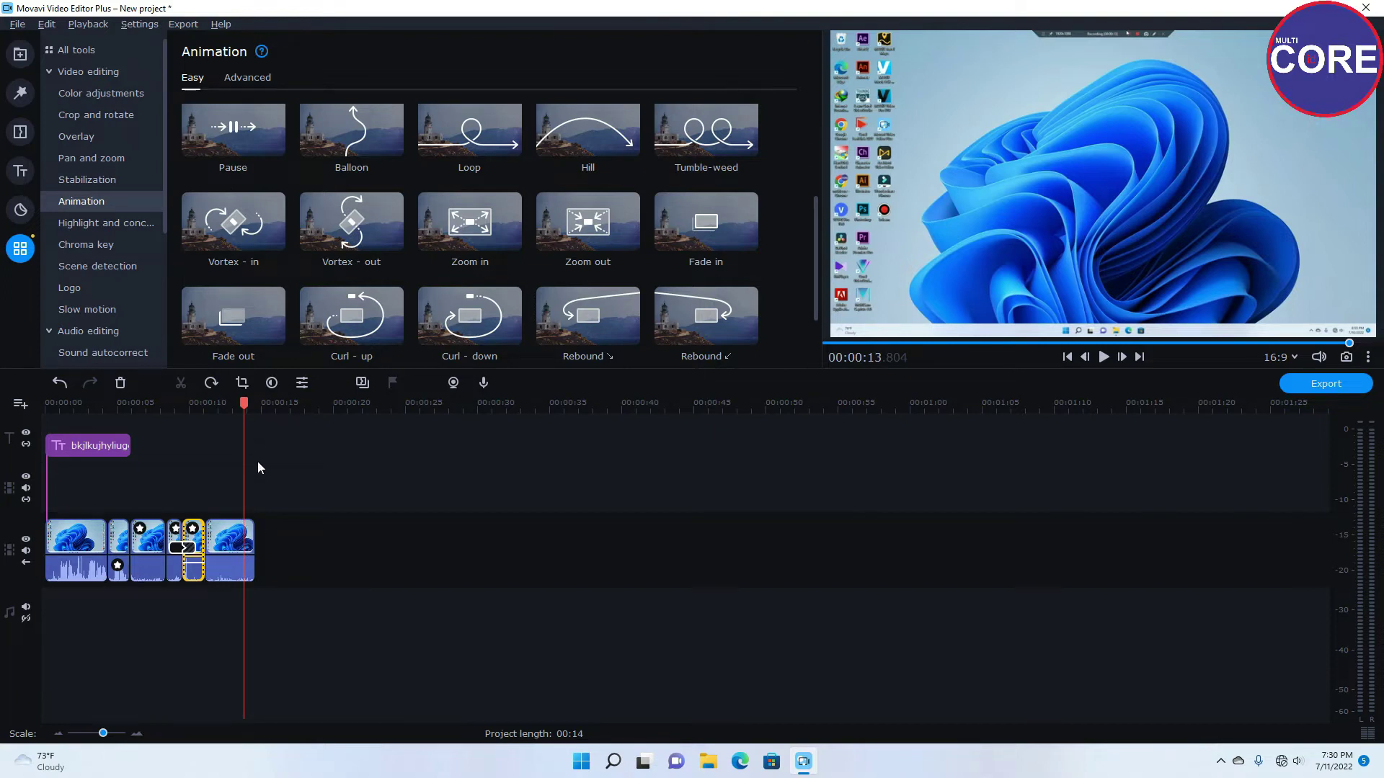
left_click(257, 481)
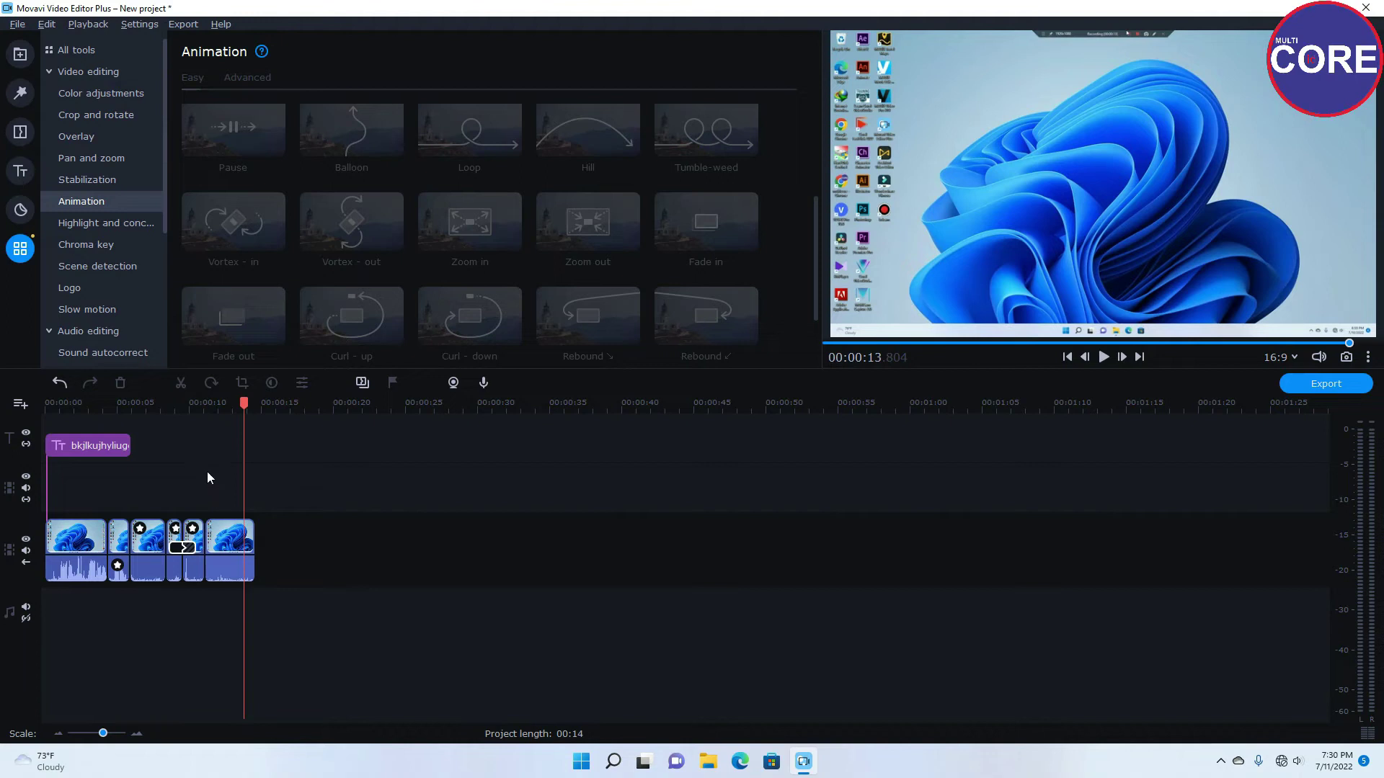
Step: Add [DE]OBlues.E11.360.mp4 to the start of the overlay track and split it at 00:00:08.750
left_click(20, 54)
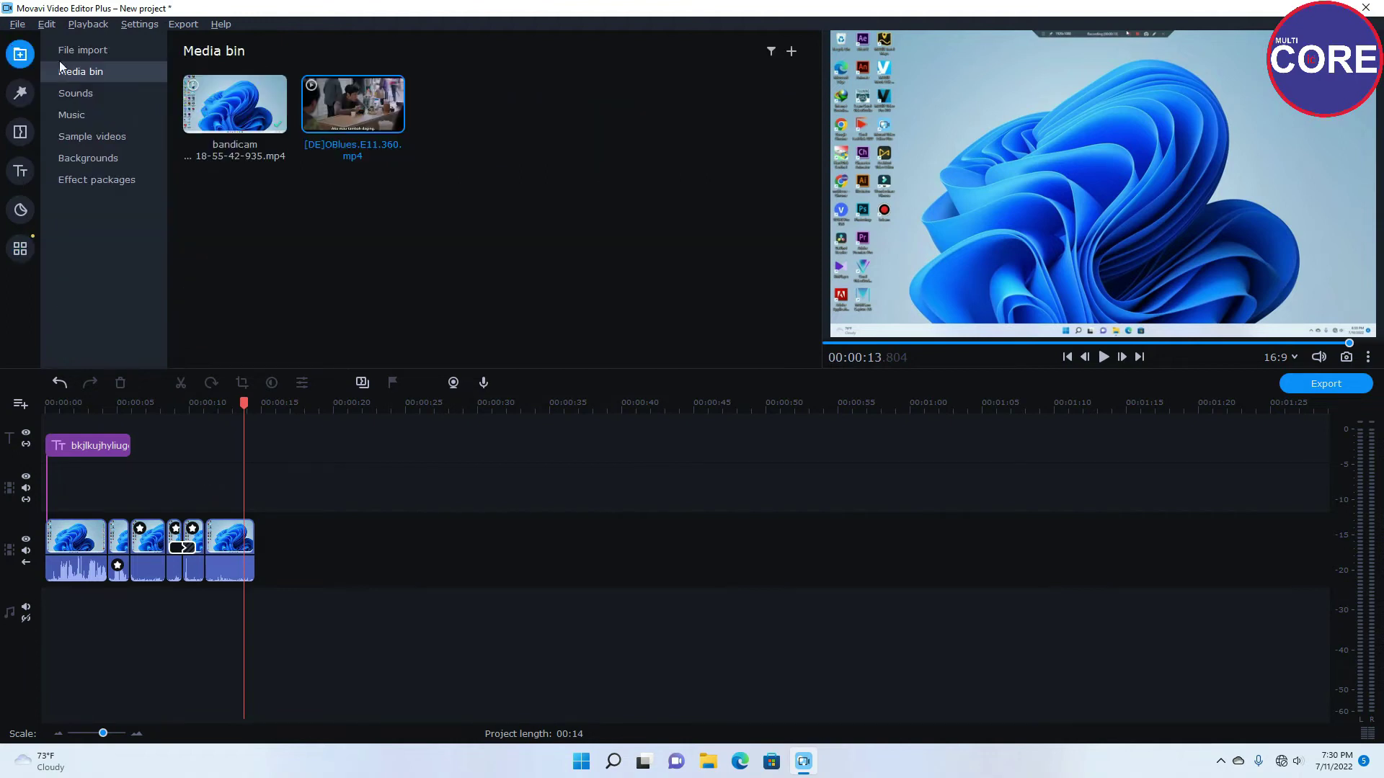
left_click_drag(331, 106, 75, 472)
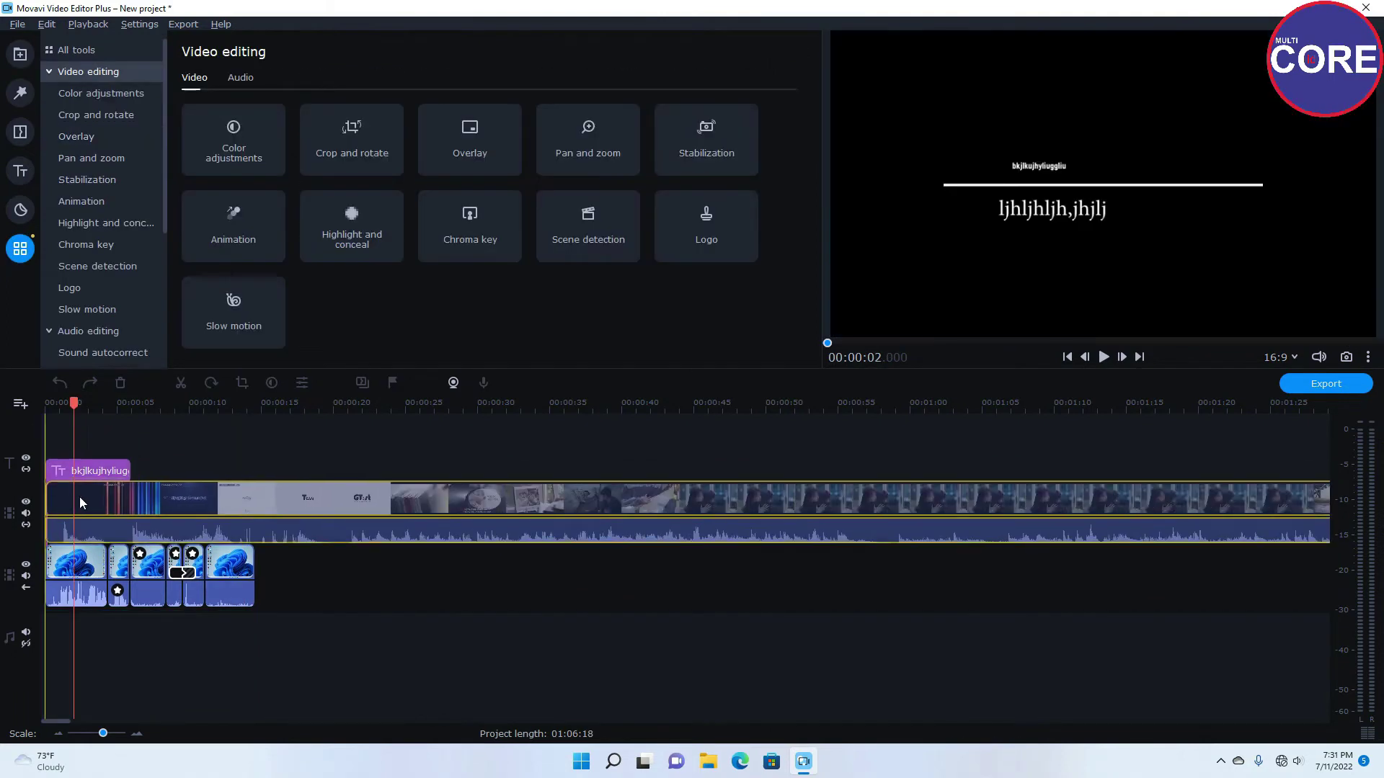
left_click(172, 501)
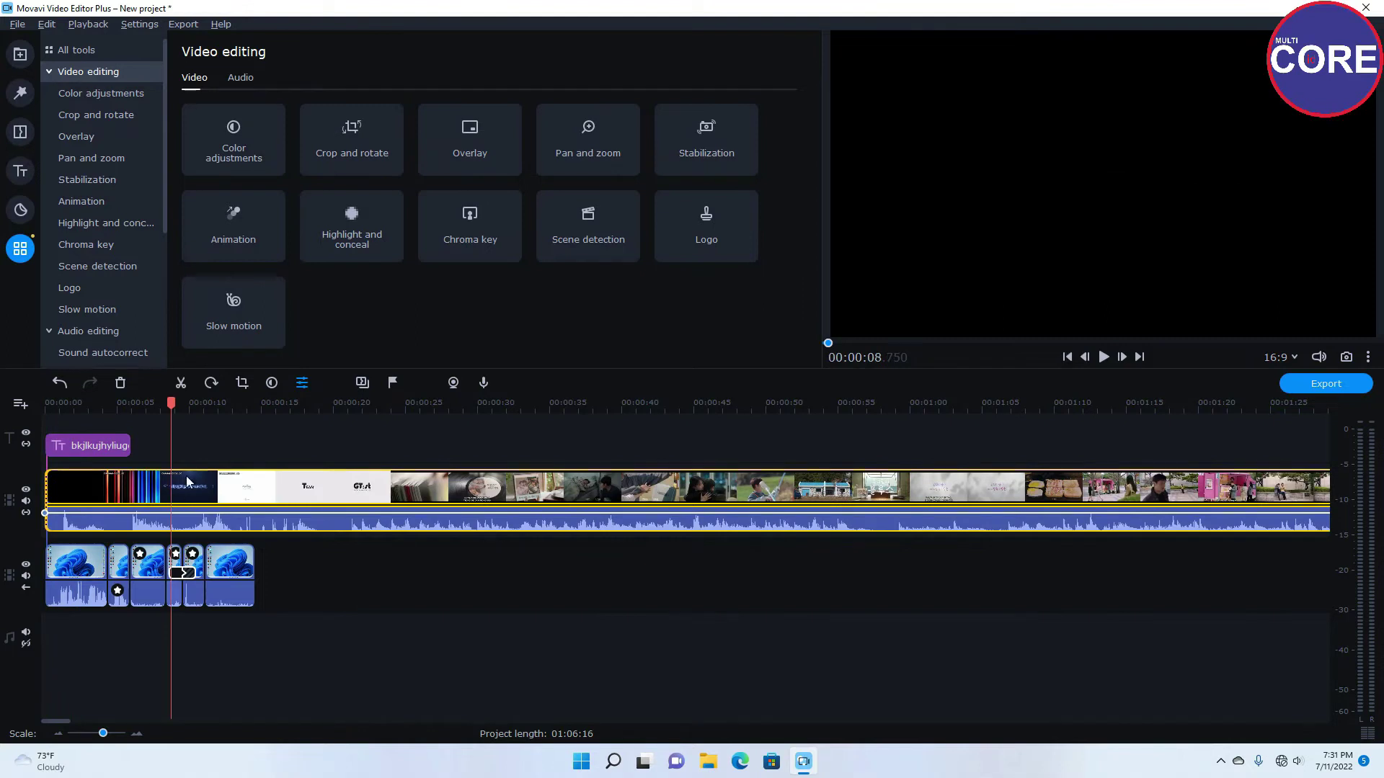
left_click(180, 382)
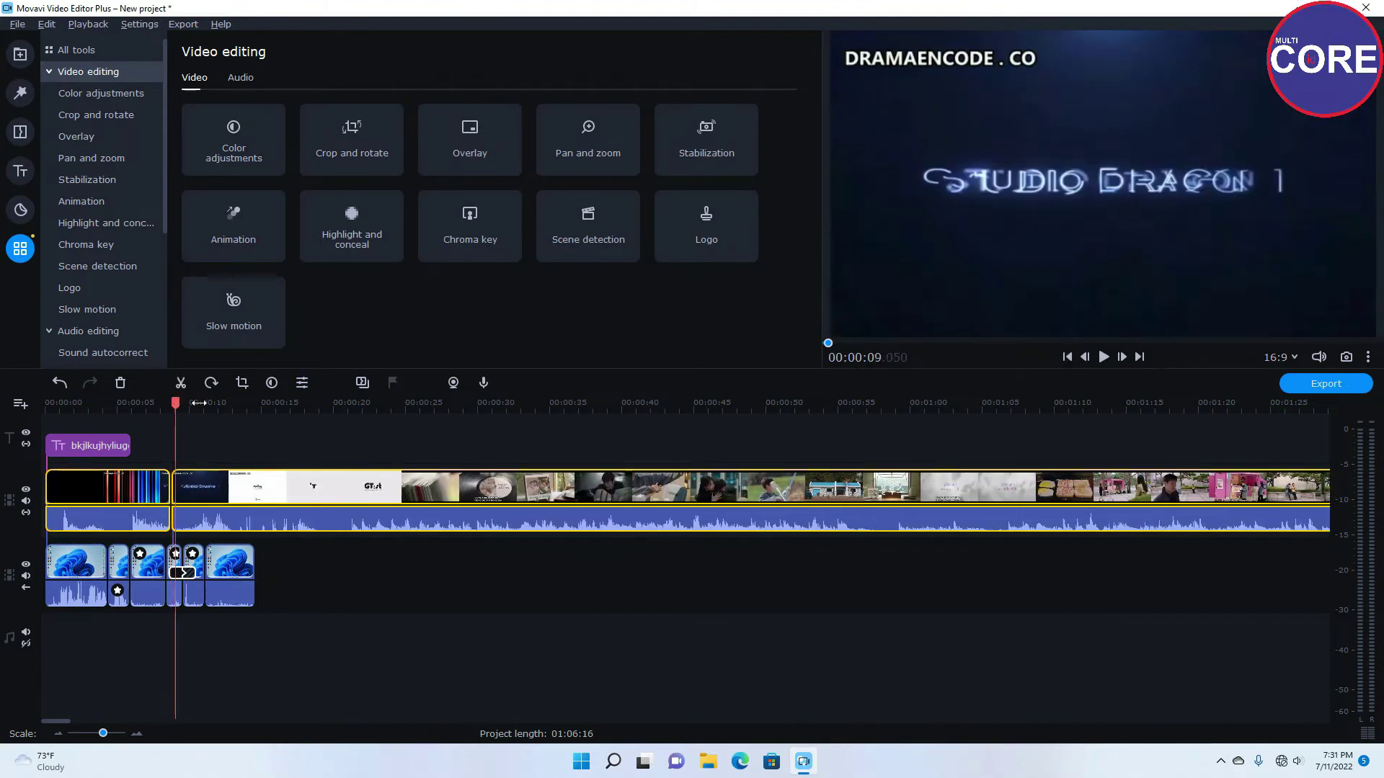
Step: Try splitting the second overlay segment at 00:00:14.700 and undo the split
left_click(250, 487)
left_click(257, 489)
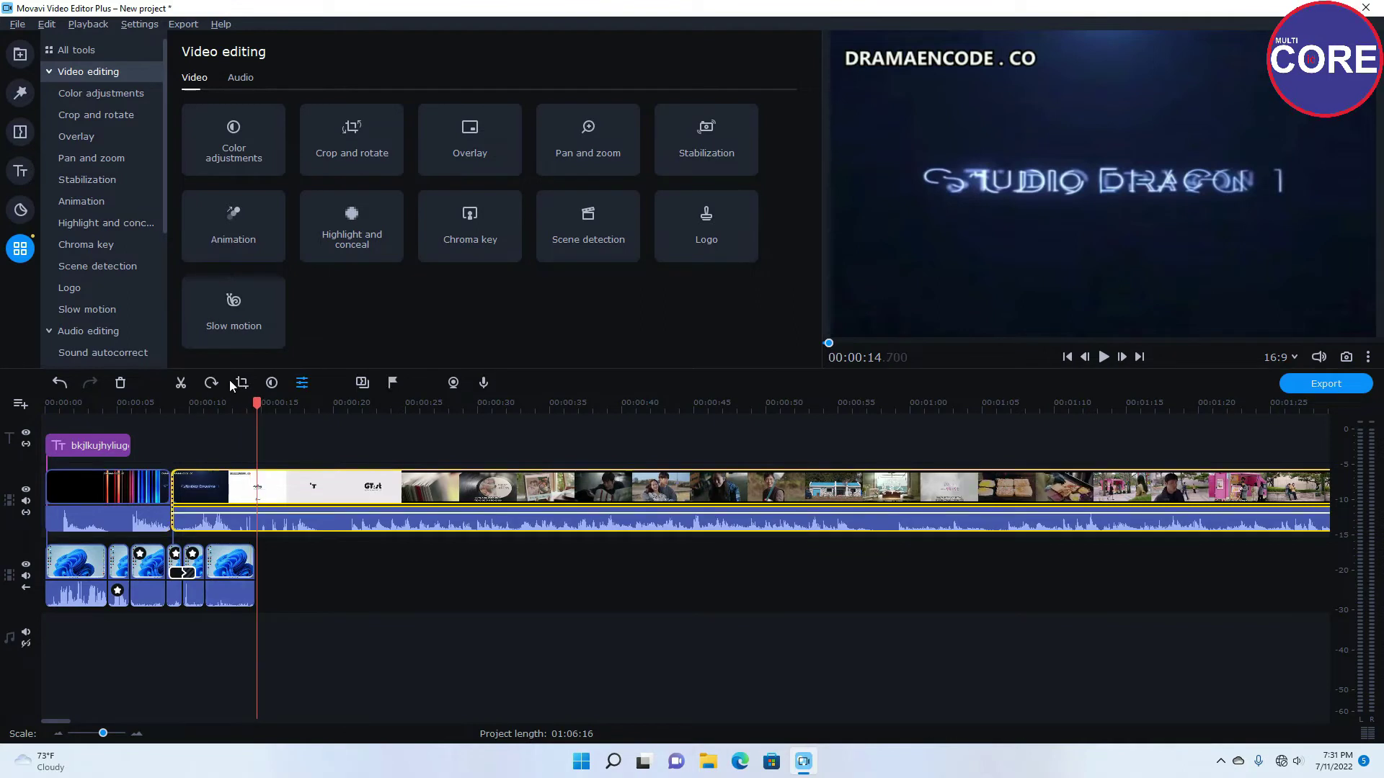
left_click(180, 383)
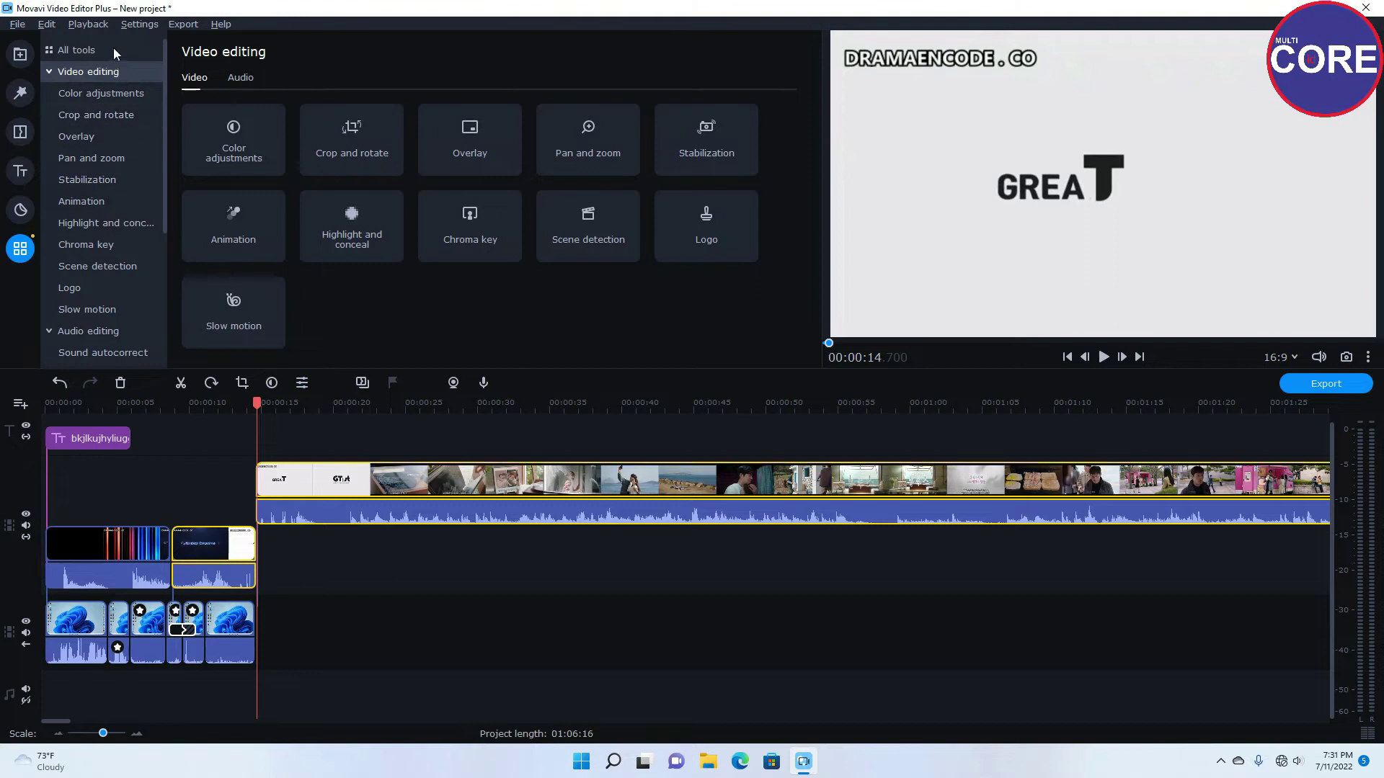
left_click(47, 24)
left_click(54, 46)
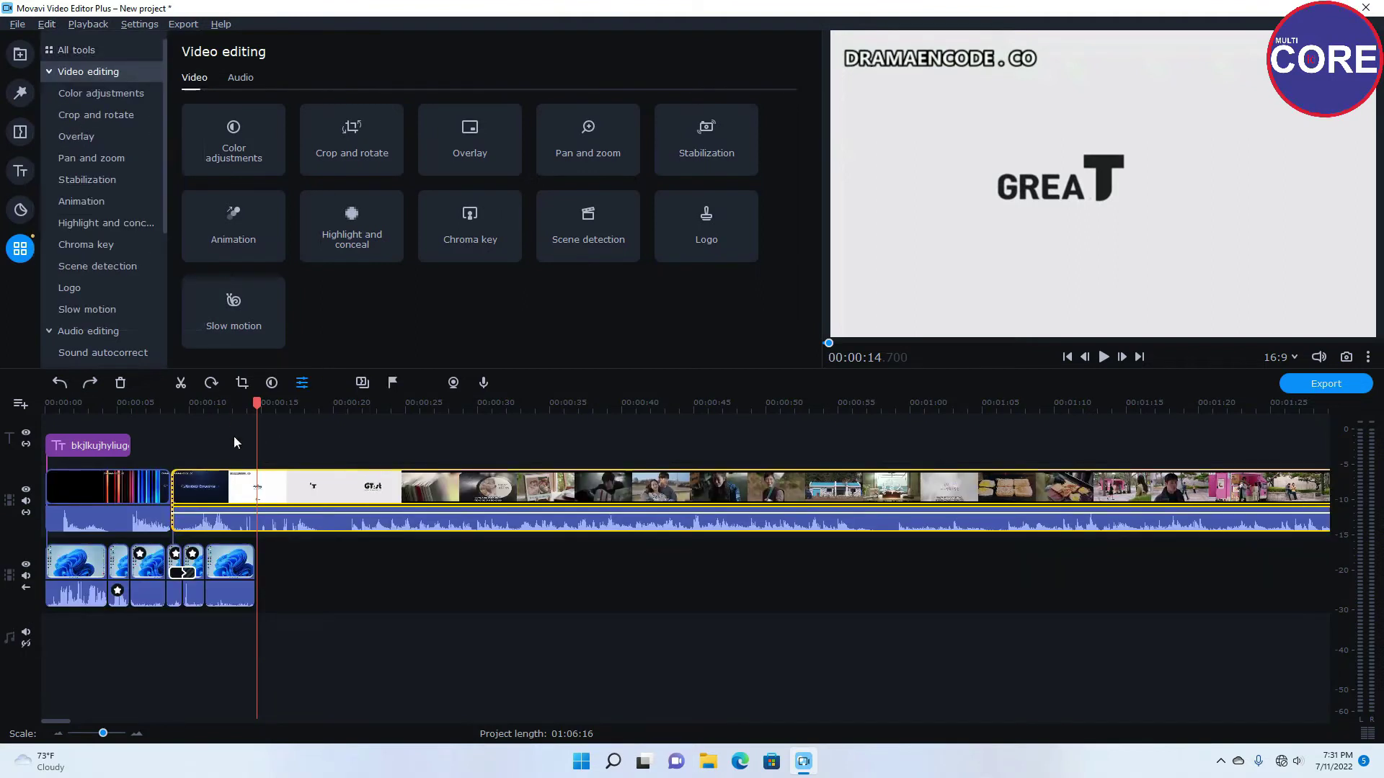
Step: Split the second overlay segment at 00:00:15.950
left_click(275, 489)
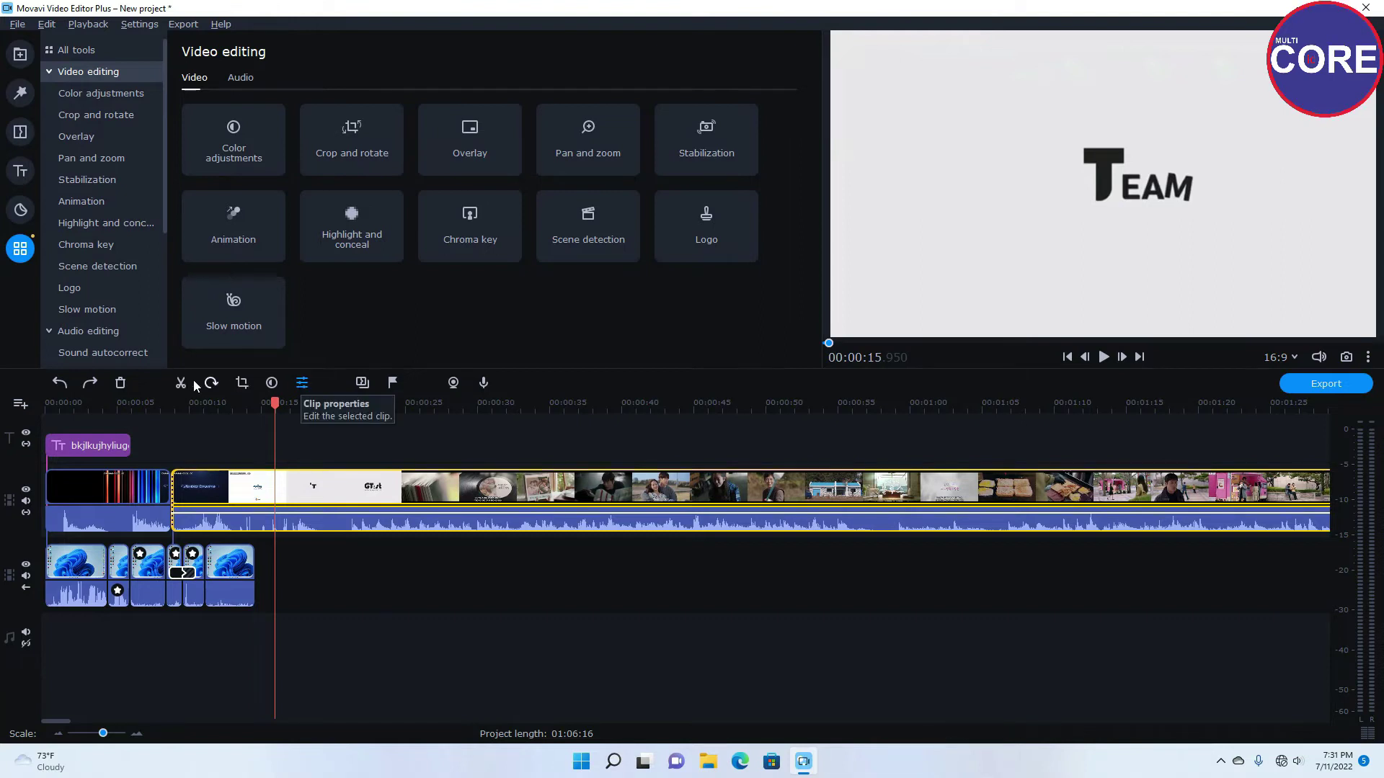
left_click(271, 384)
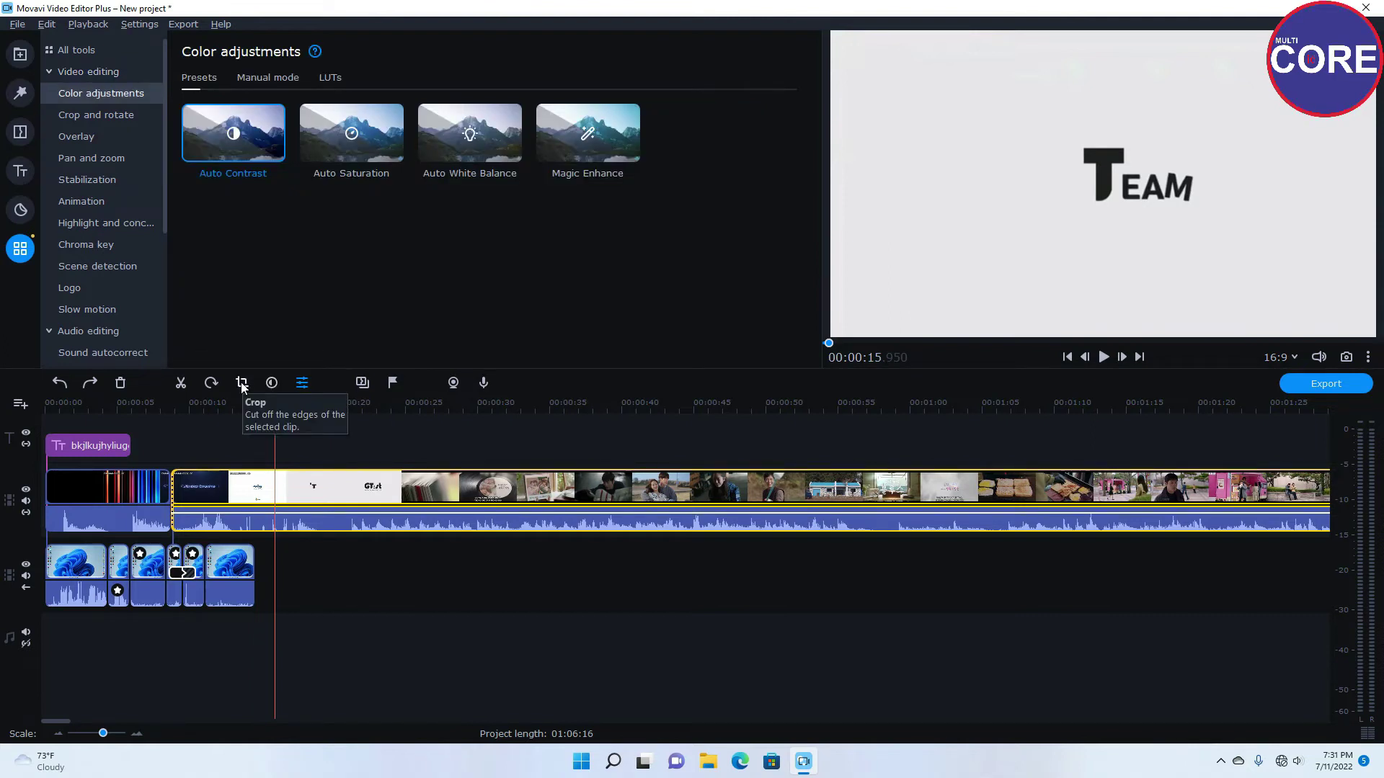
left_click(45, 24)
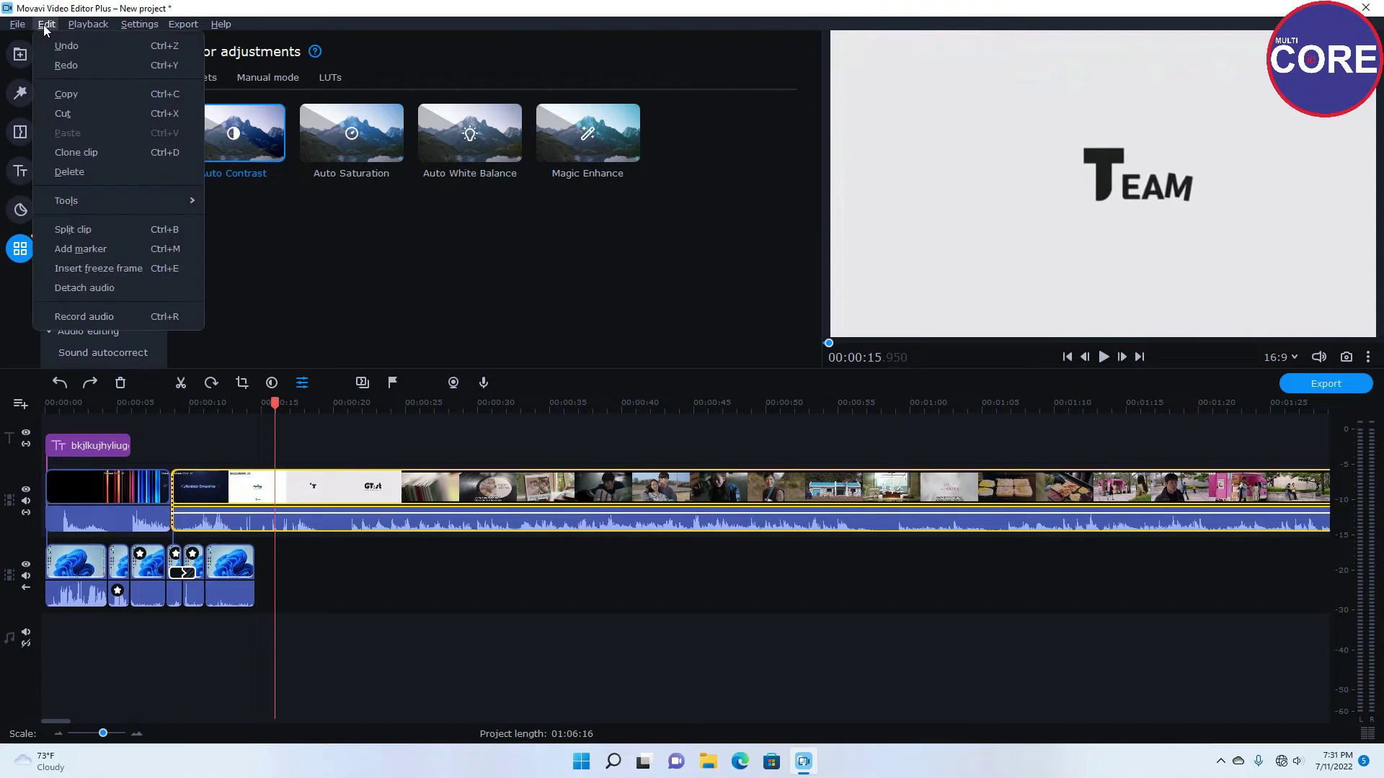
left_click(409, 326)
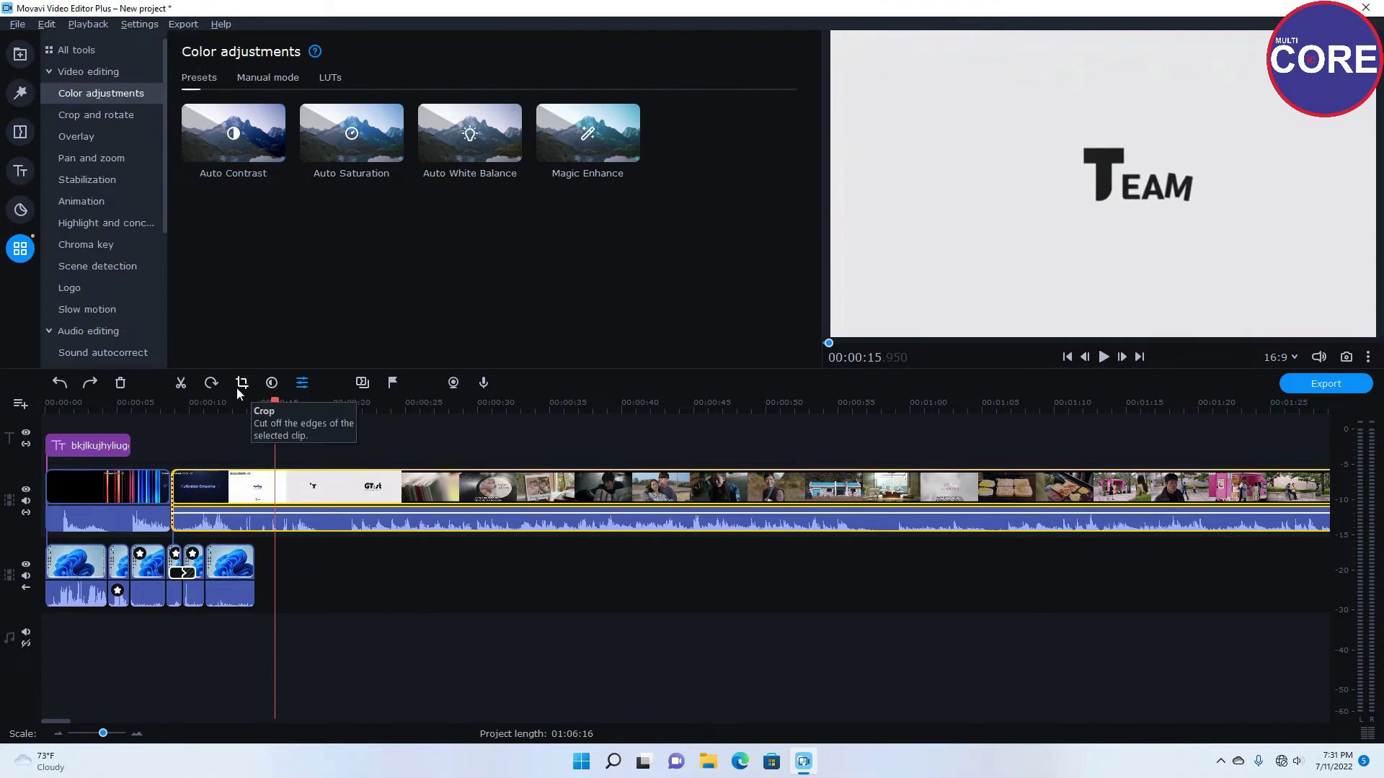
left_click(182, 384)
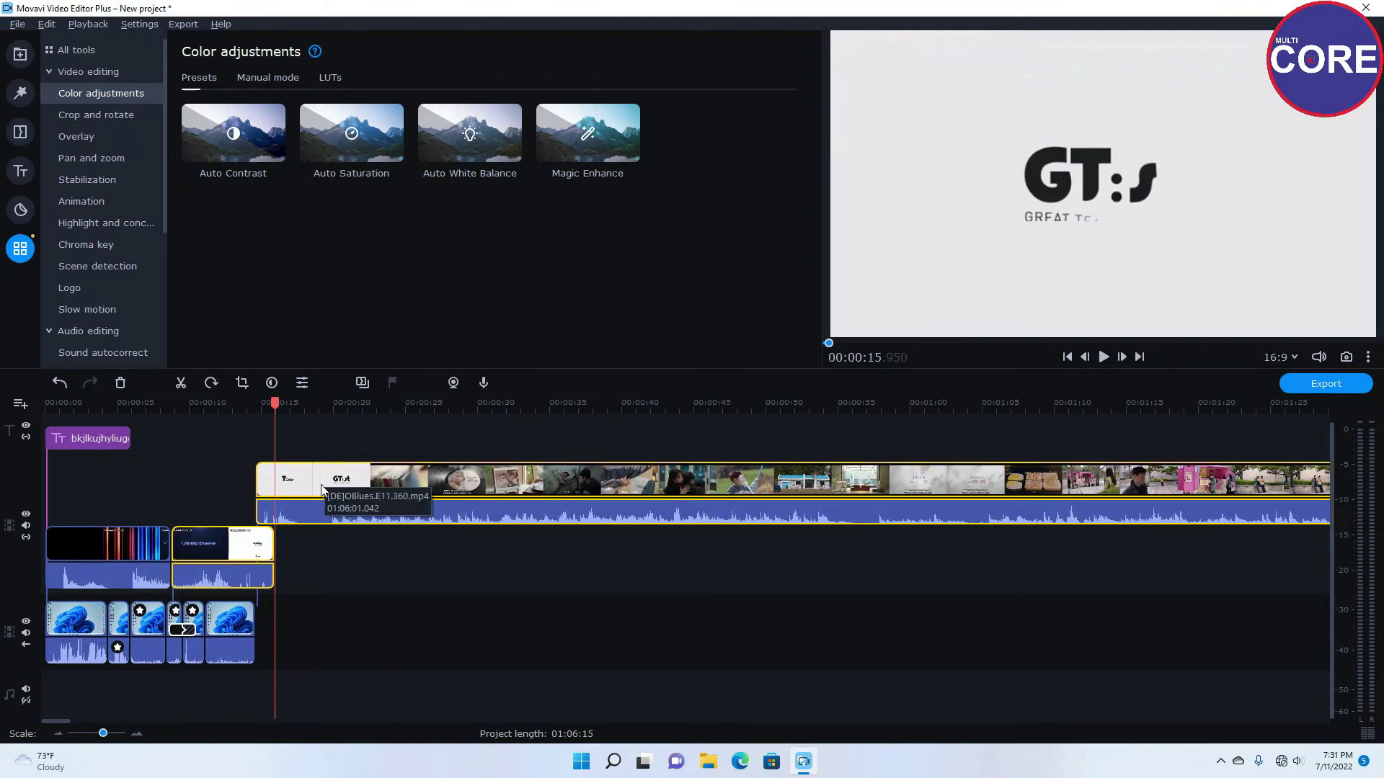
Step: Move the long final segment to the end of the main track and put the second segment back right after the first overlay segment
left_click_drag(294, 480, 409, 549)
left_click(313, 568)
left_click(231, 544)
left_click(132, 546)
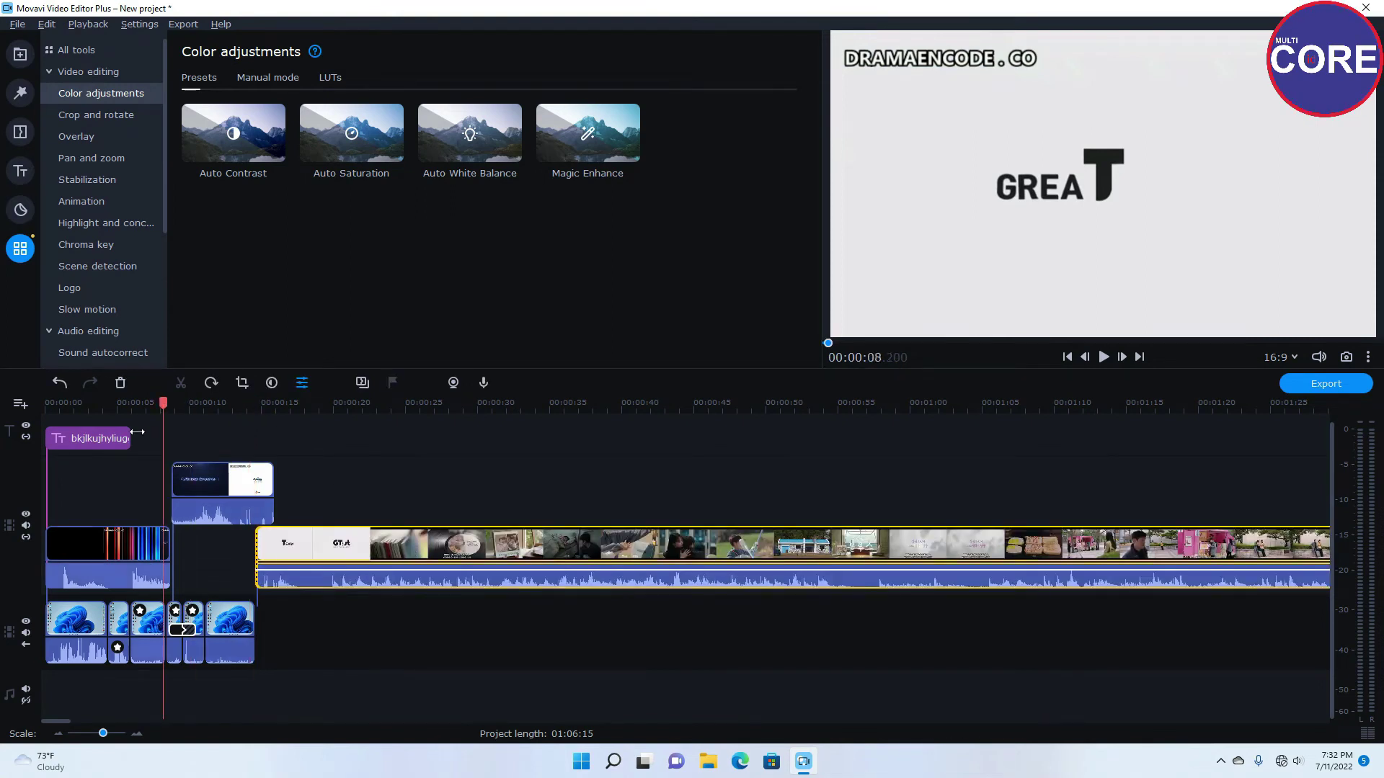
left_click(186, 481)
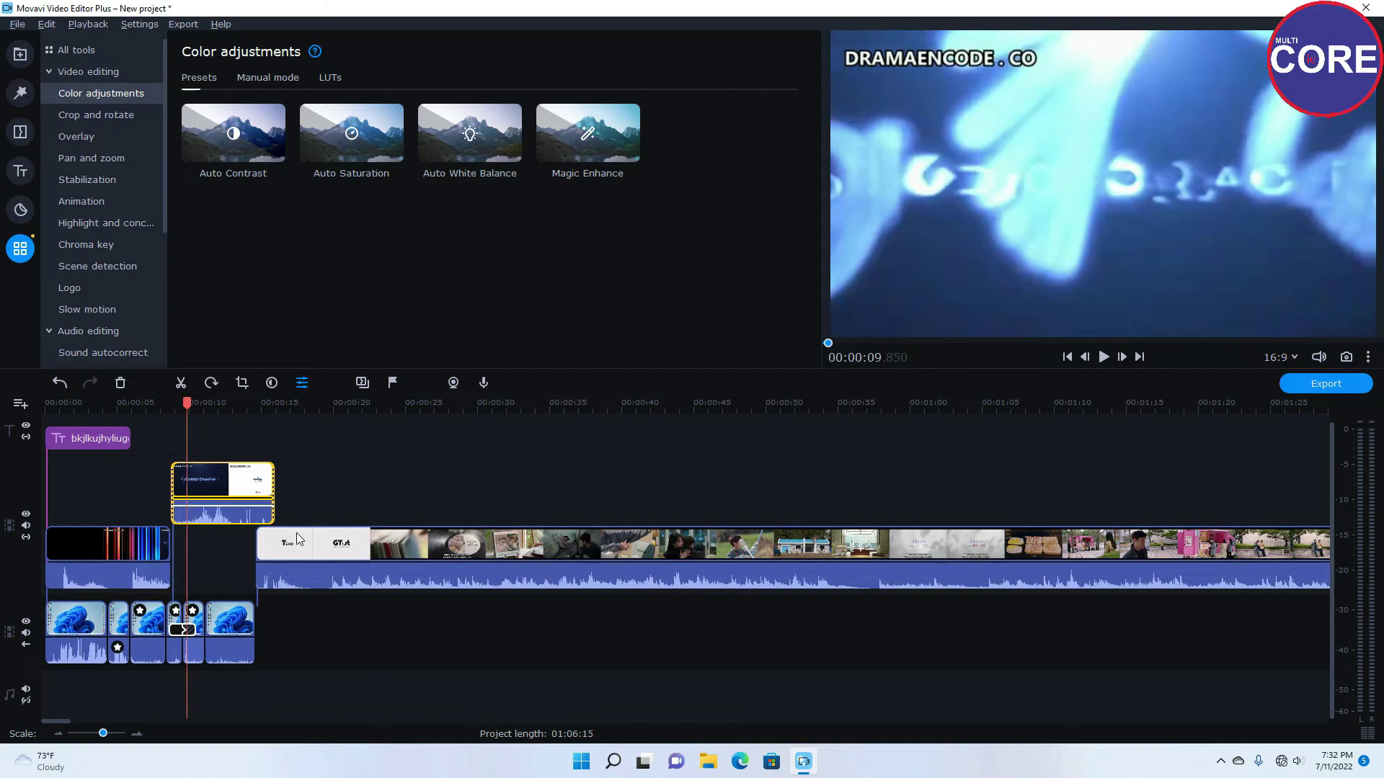
left_click_drag(292, 542, 300, 619)
left_click_drag(205, 484, 209, 548)
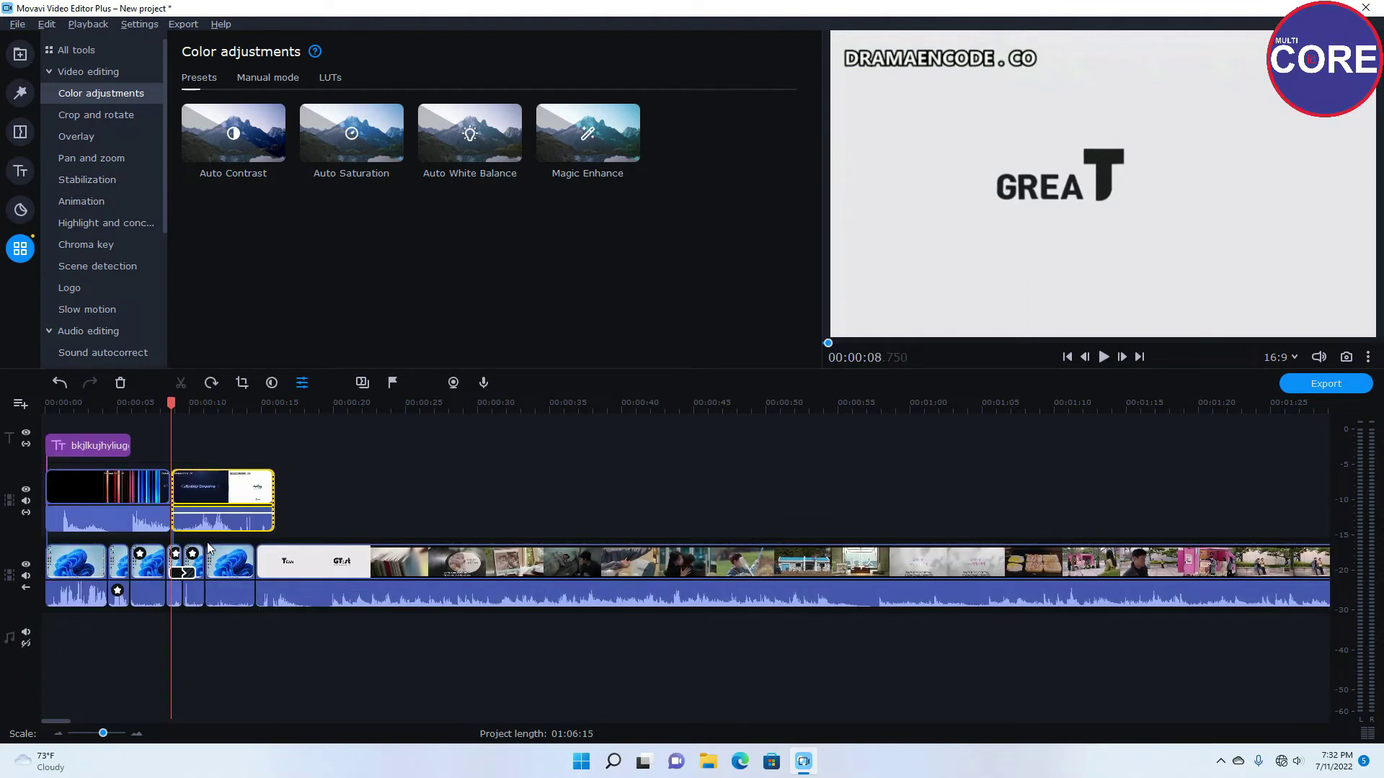
Step: Try moving the long segment up to the overlay track, then return it and the short segment to their previous tracks
left_click_drag(277, 556, 300, 480)
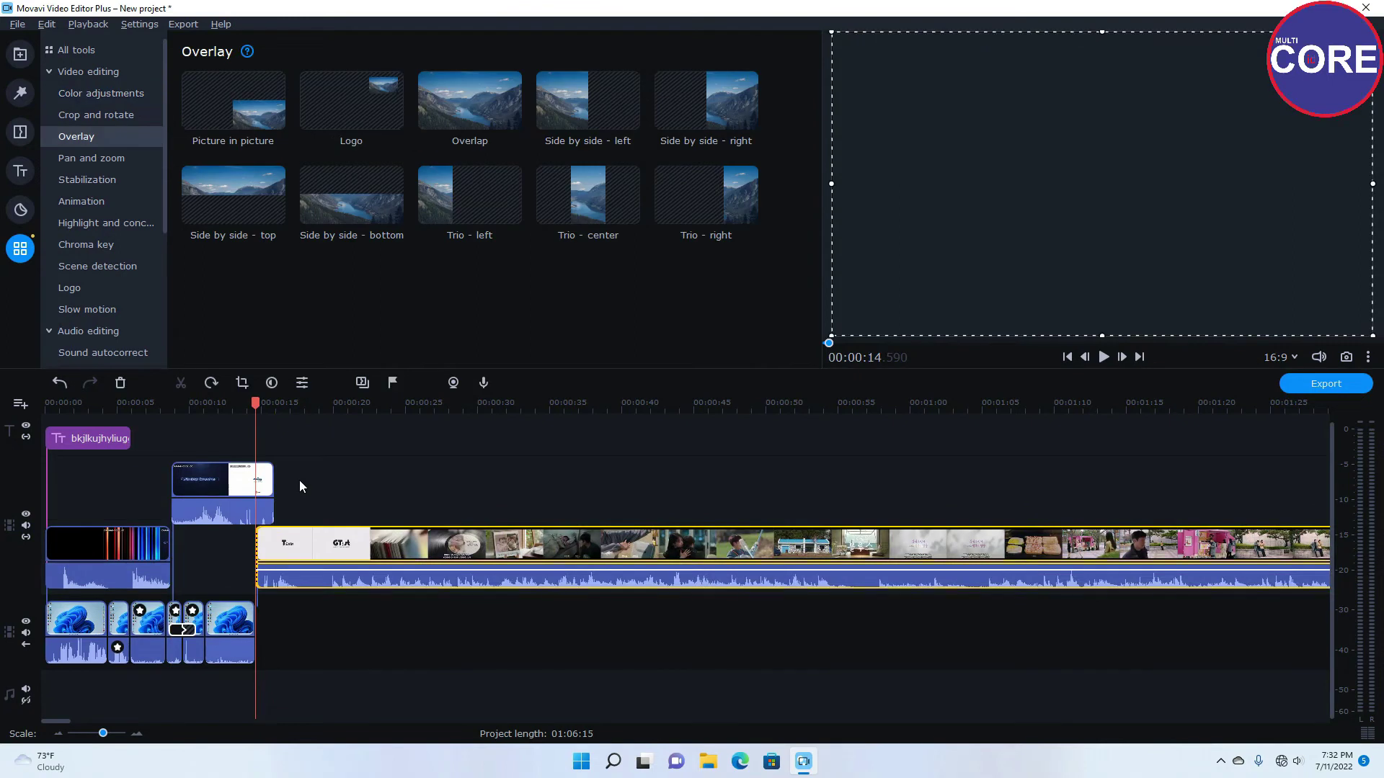
left_click(294, 581)
left_click_drag(296, 587, 321, 617)
left_click_drag(237, 477, 231, 542)
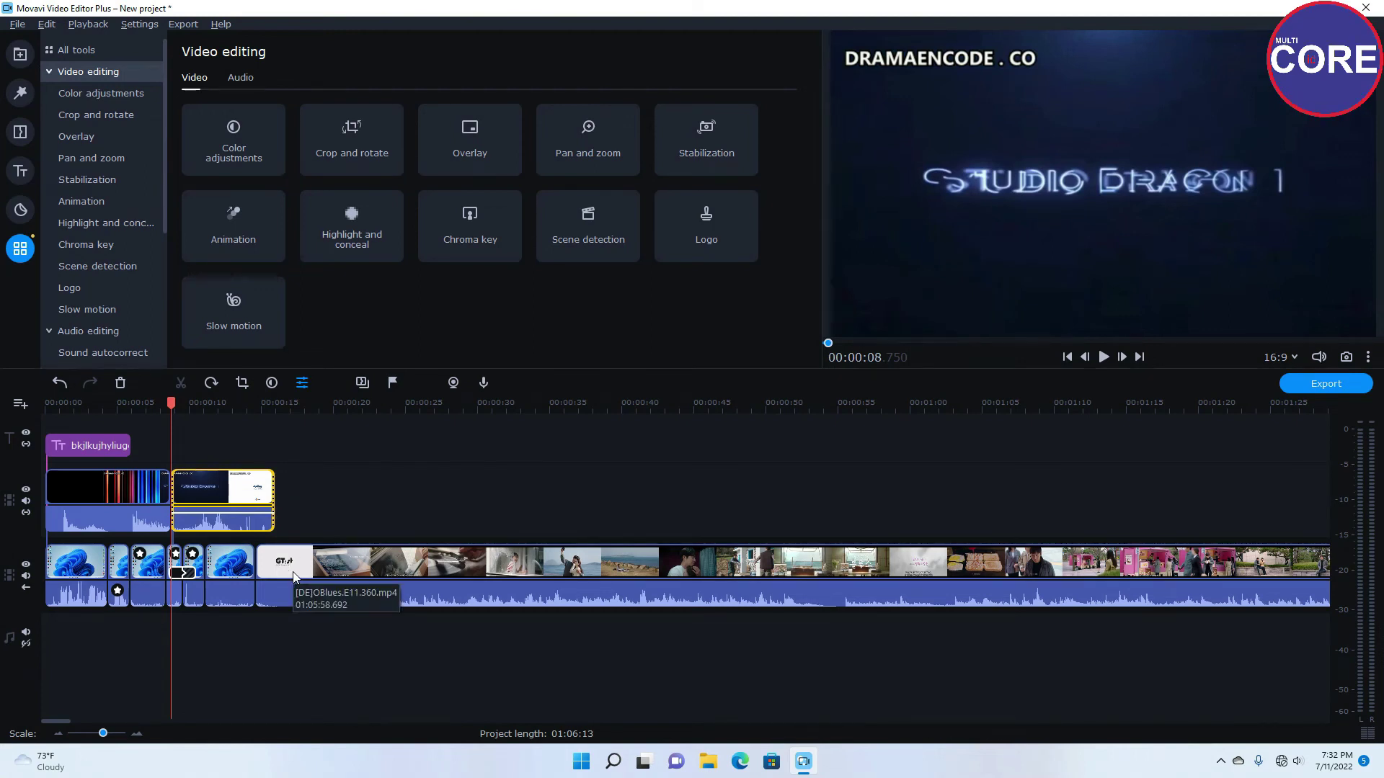
Step: Apply the Color mix - red filter to the second overlay segment and play the timeline across it
left_click(22, 95)
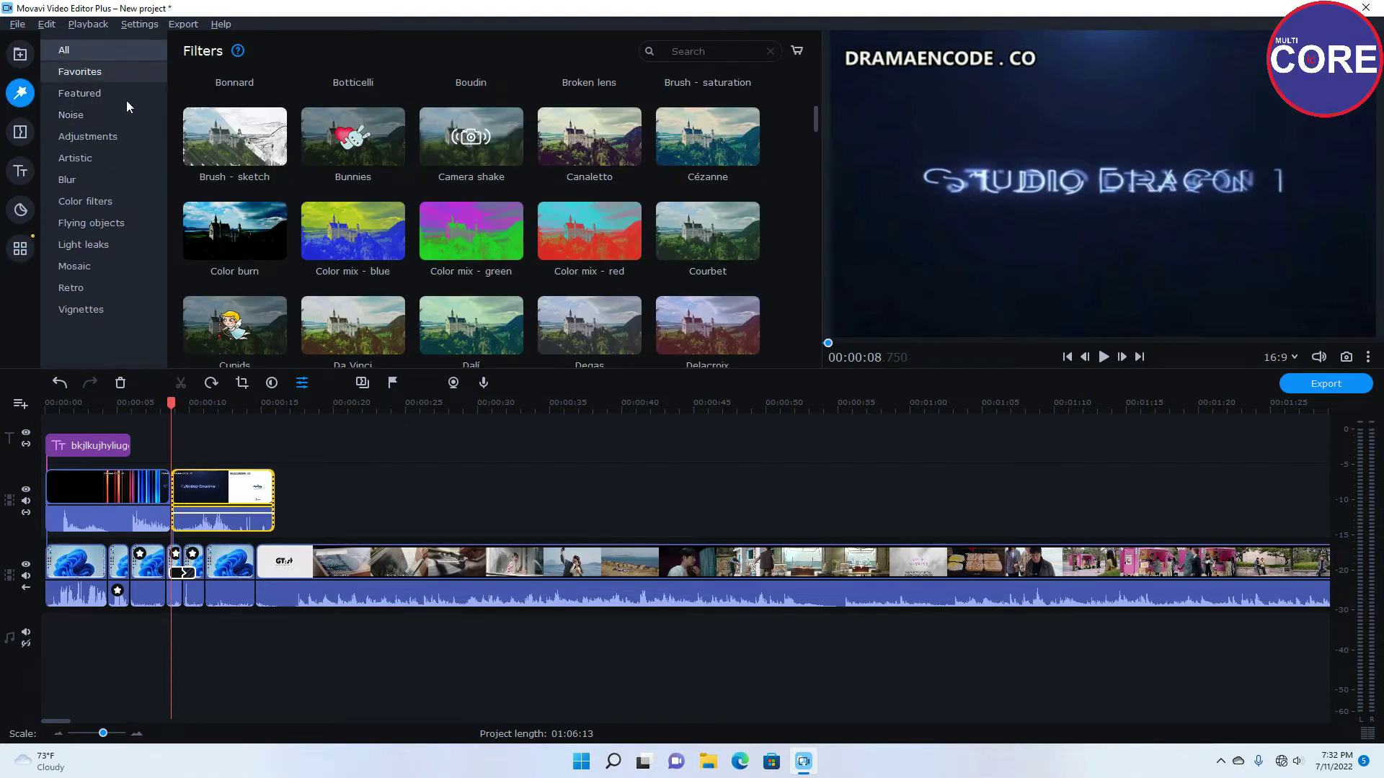
left_click(272, 519)
left_click(287, 403)
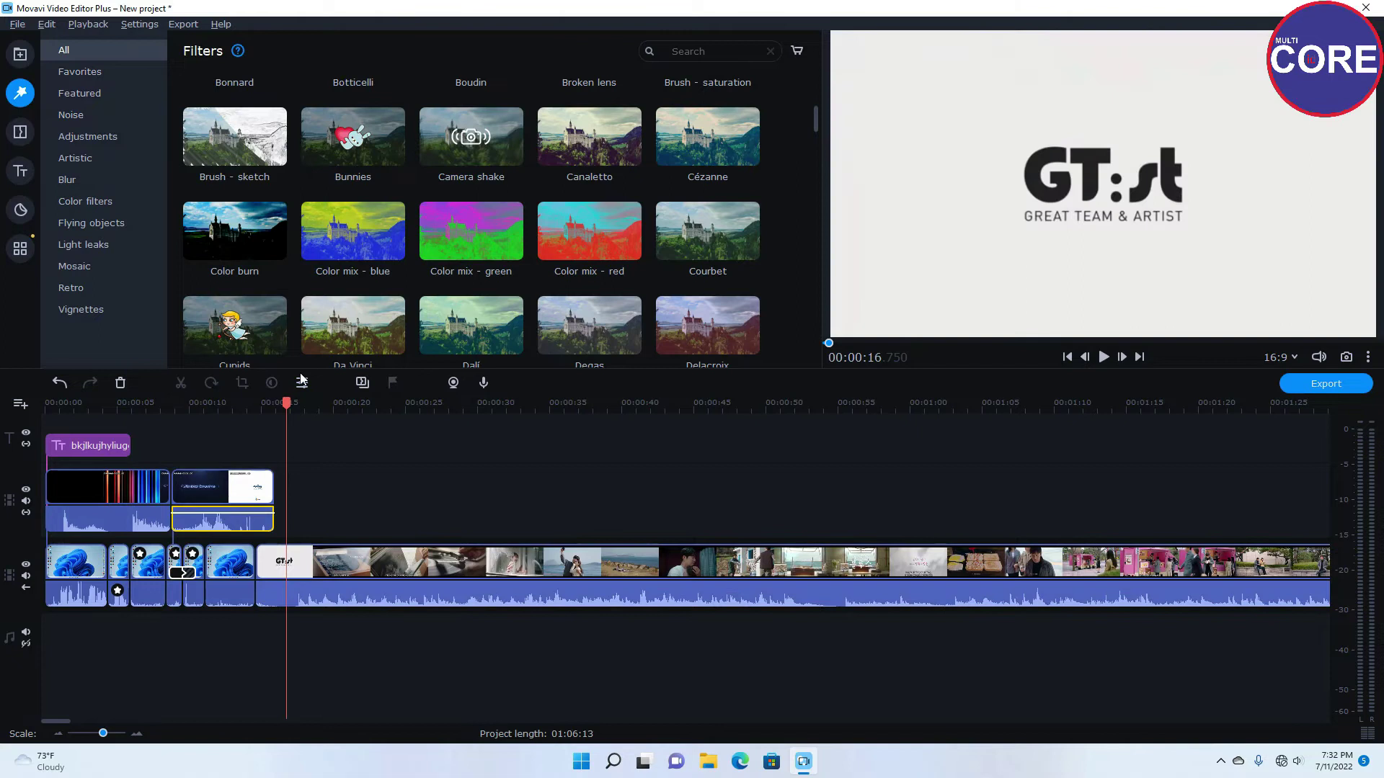
left_click(205, 484)
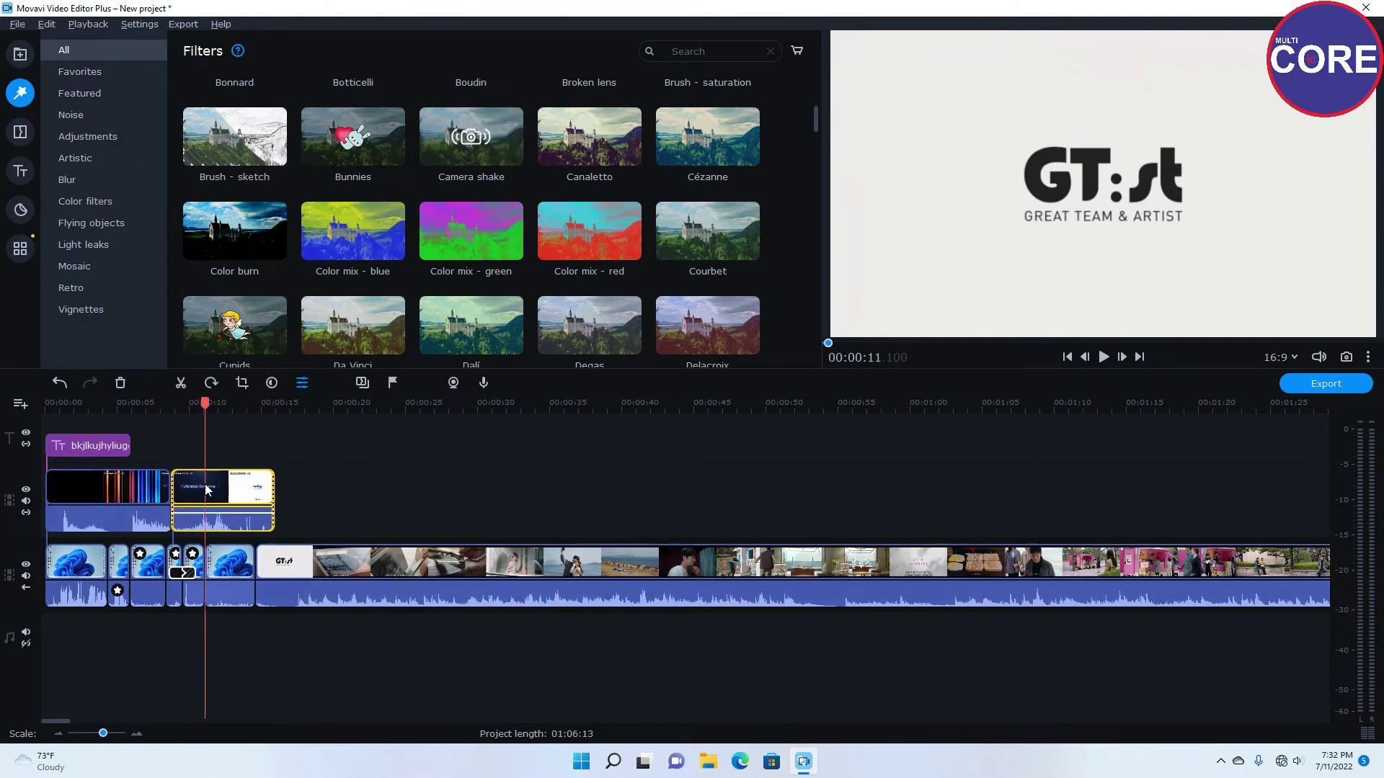
left_click_drag(586, 236, 207, 470)
left_click_drag(205, 405, 161, 412)
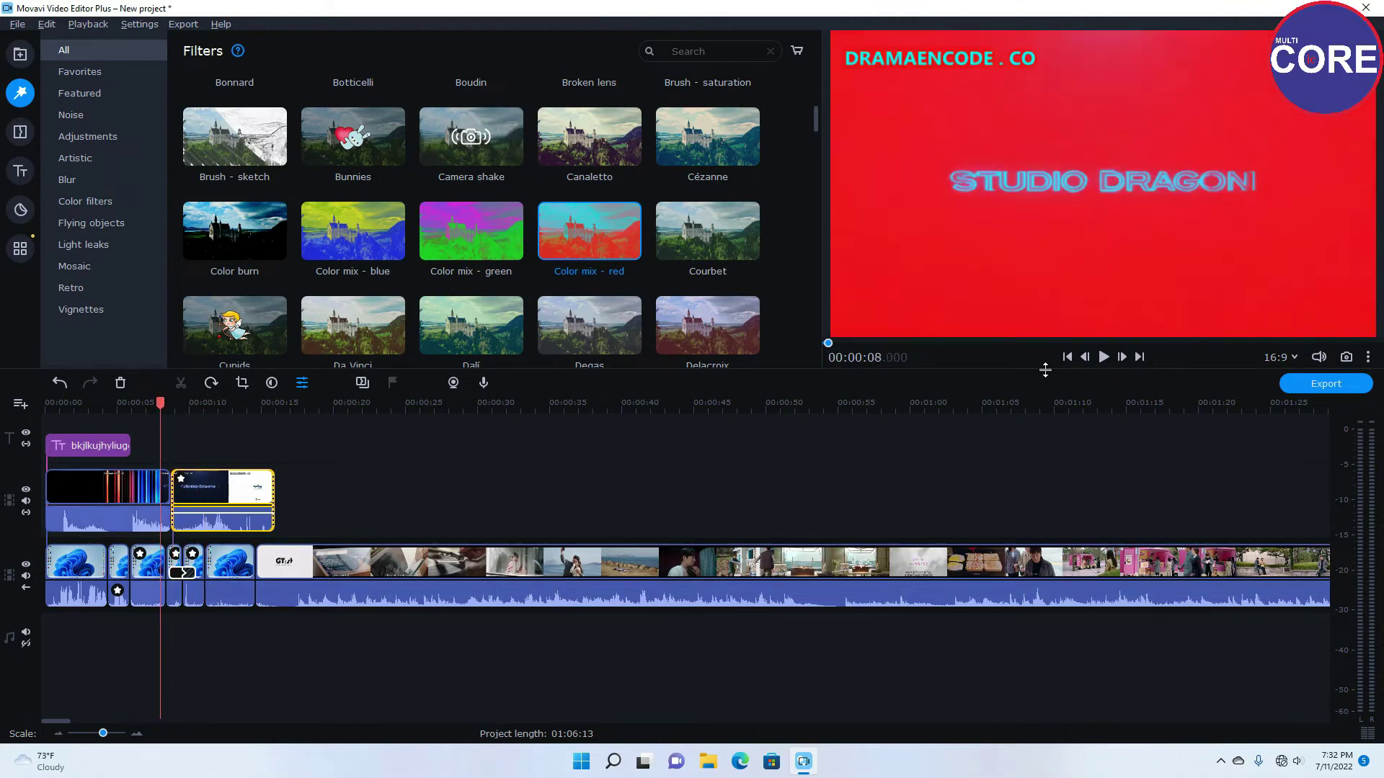
left_click(1103, 359)
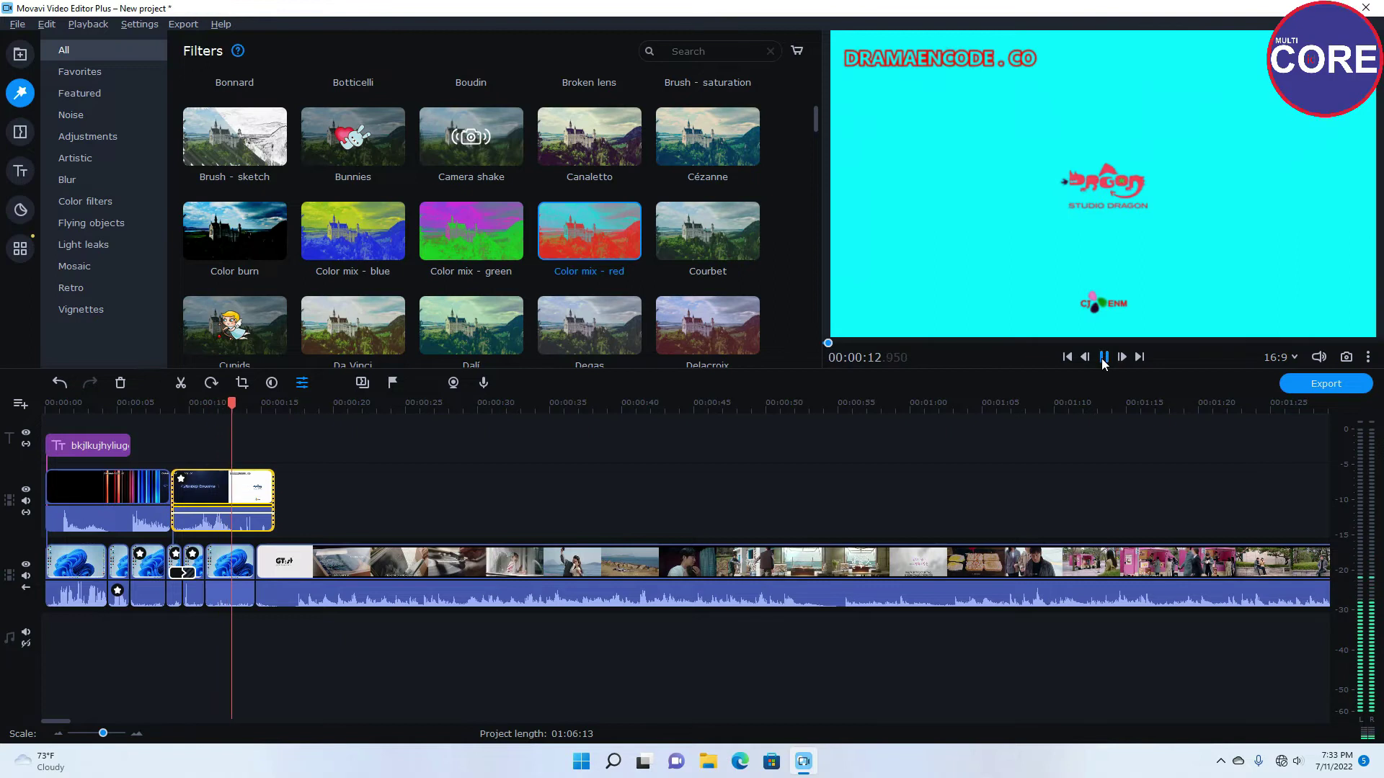
left_click(1102, 356)
Step: Move the long segment from the end of the main track up to the overlay track
left_click_drag(285, 560, 311, 486)
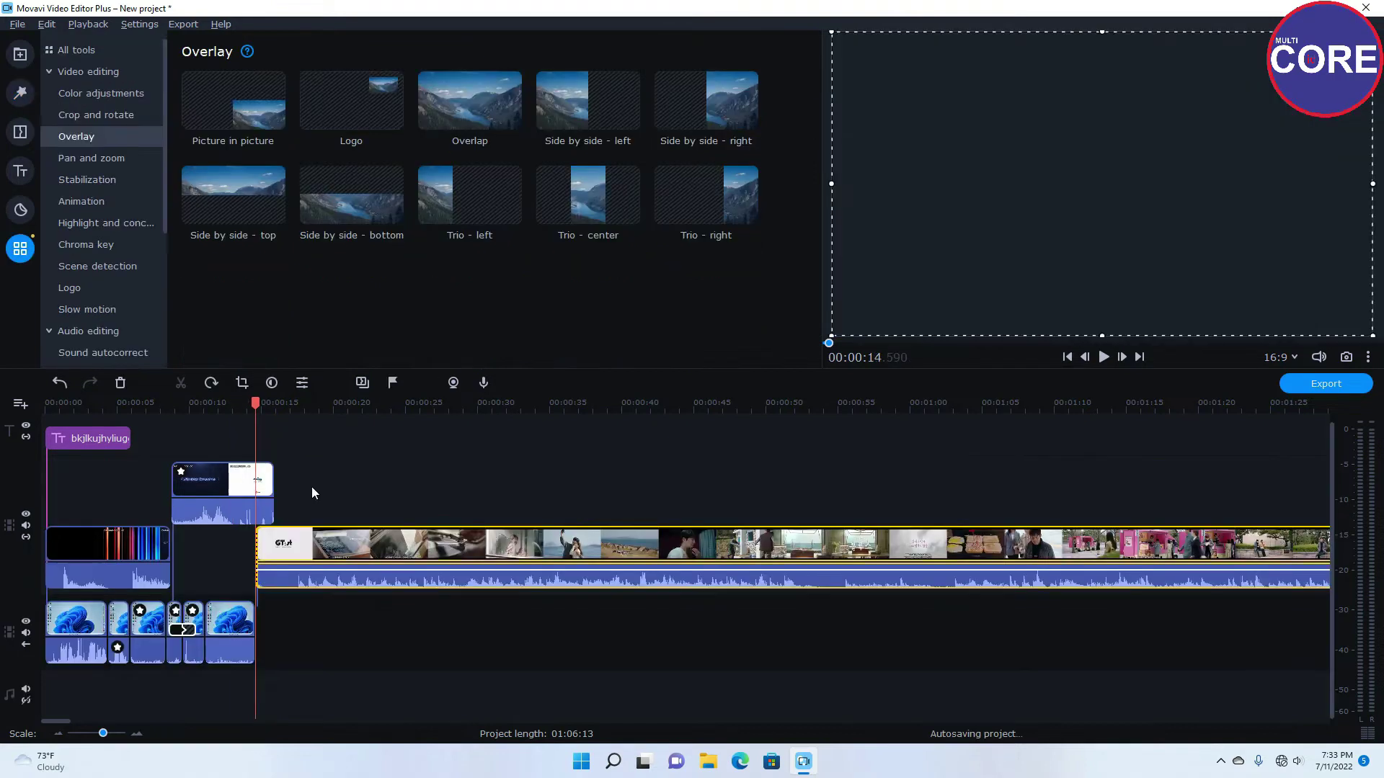
left_click_drag(274, 571, 313, 634)
left_click_drag(301, 546, 472, 542)
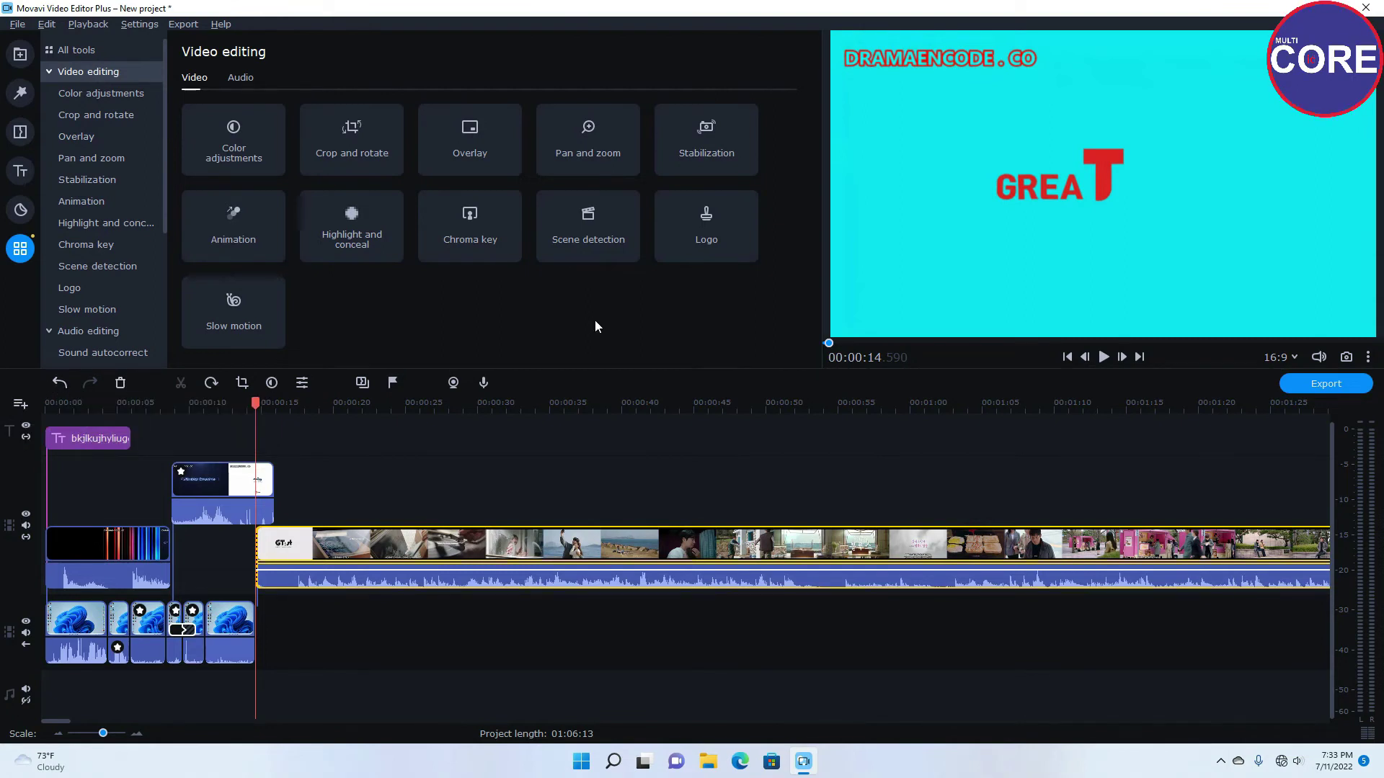
Step: Add a video track and move the long segment onto it
left_click(20, 406)
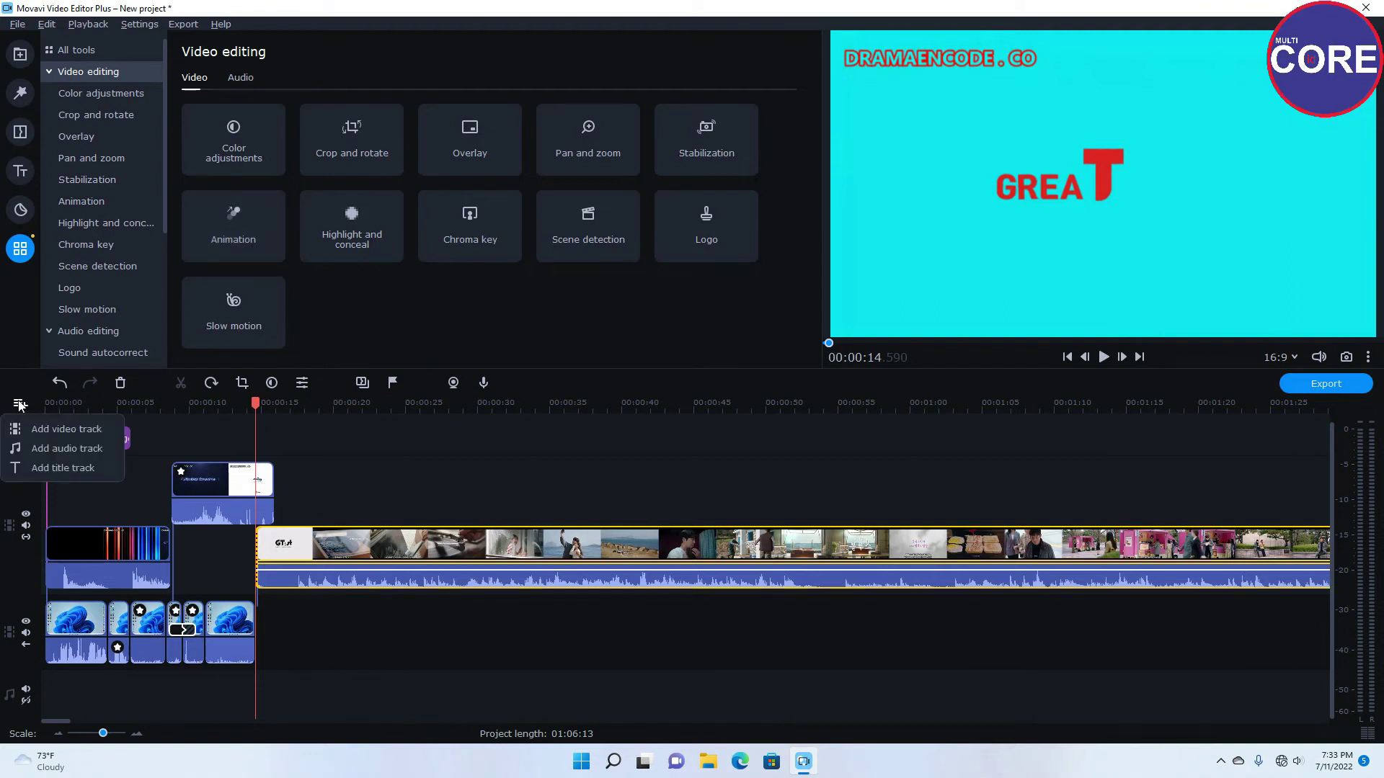
left_click(58, 430)
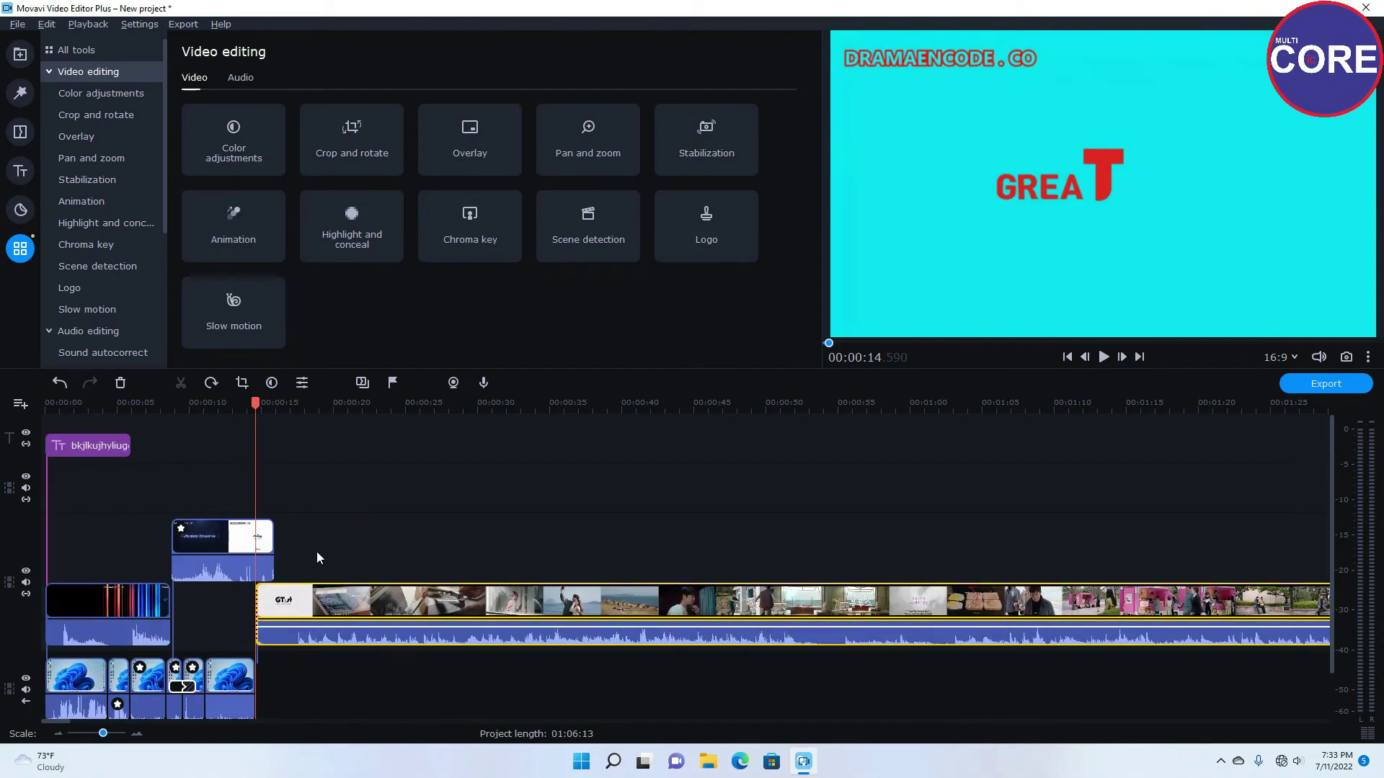
left_click_drag(308, 598, 344, 468)
Step: Place the red-filtered segment right after the first overlay segment and move the long segment down onto the same track
left_click_drag(219, 555, 207, 530)
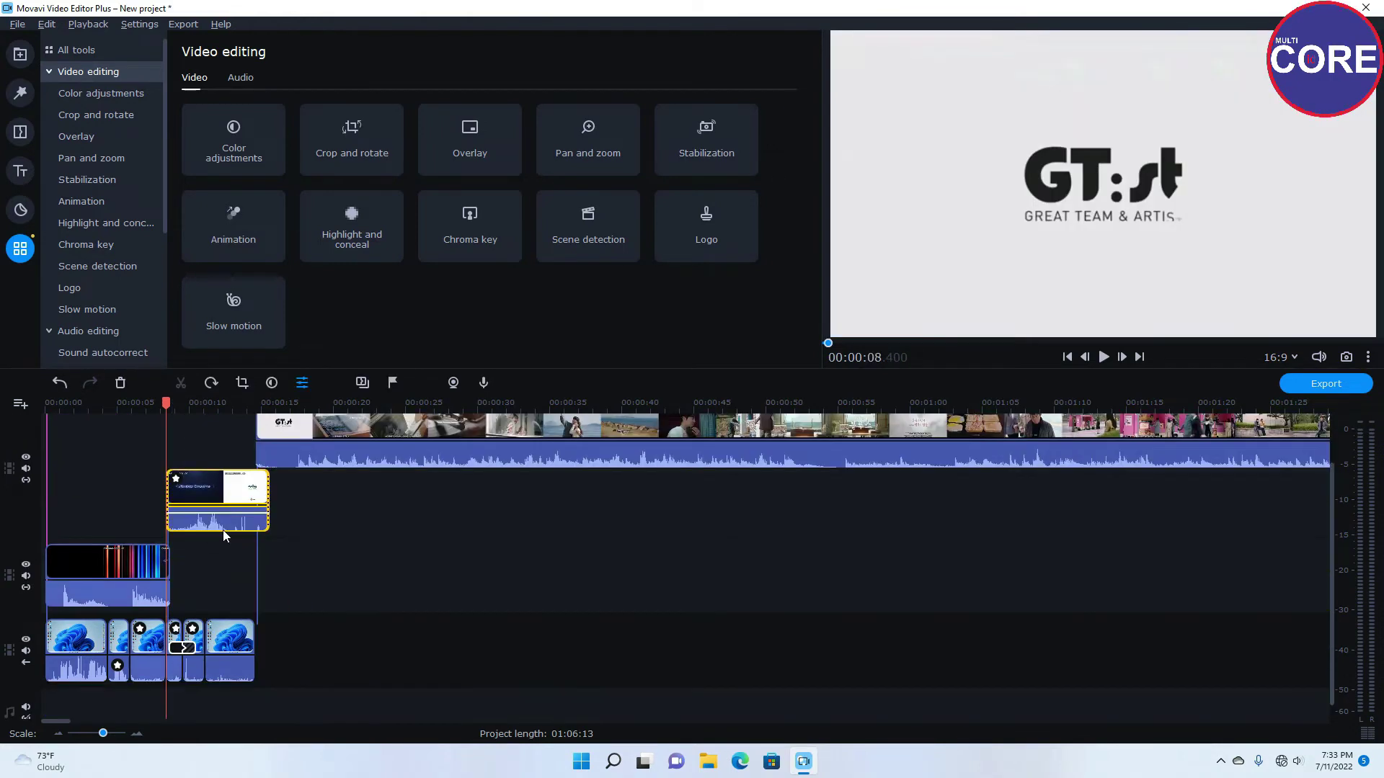
left_click(272, 575)
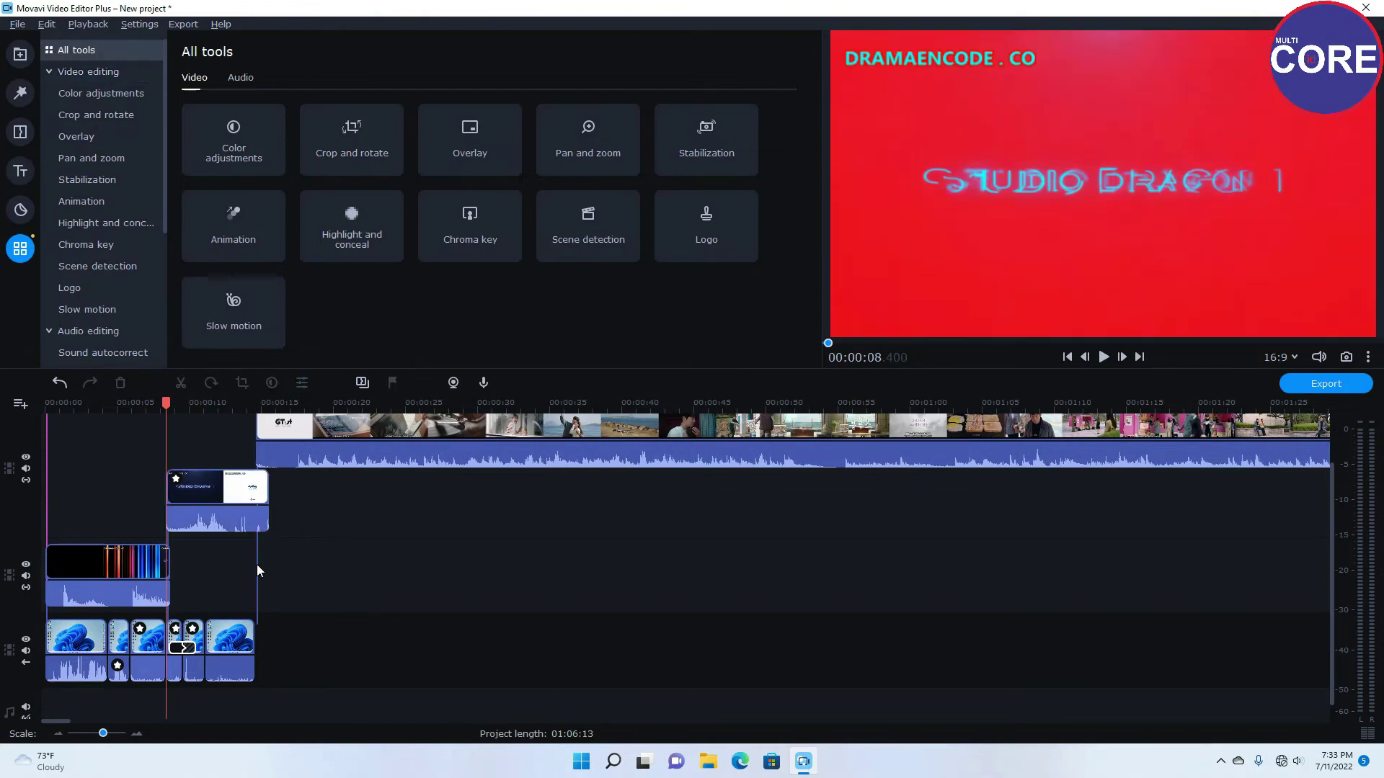
left_click_drag(210, 496, 215, 572)
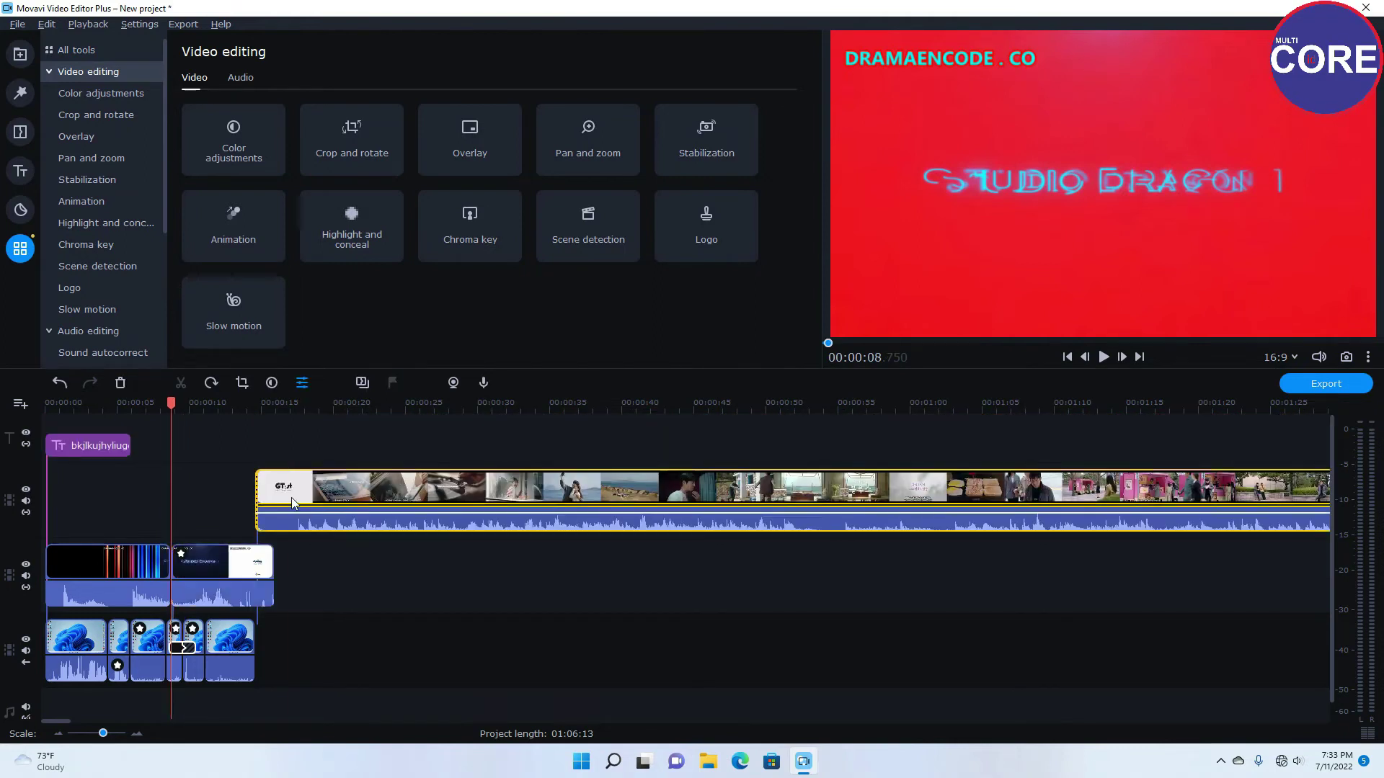
left_click_drag(268, 497, 292, 564)
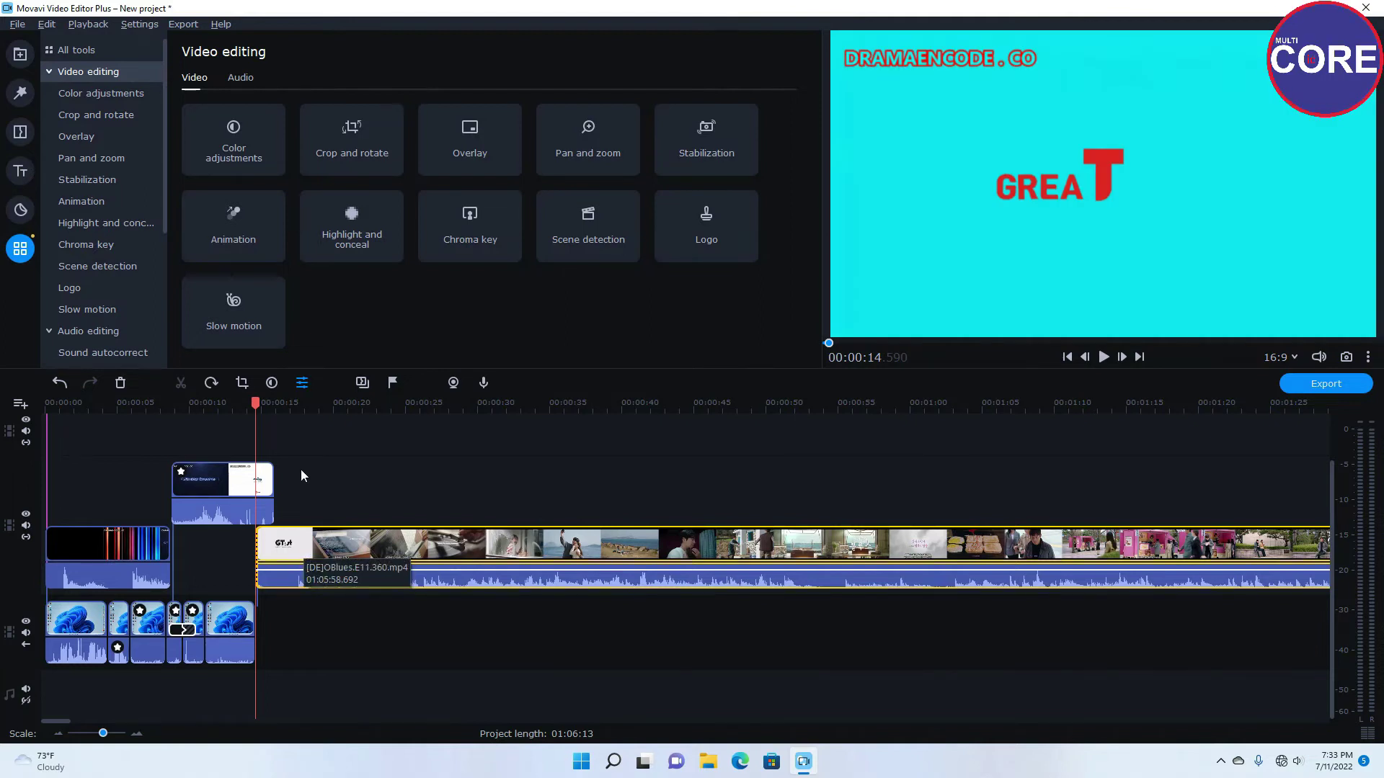
Step: Browse the transitions, titles and stickers libraries and return to the video editing tools
left_click(22, 137)
left_click(19, 176)
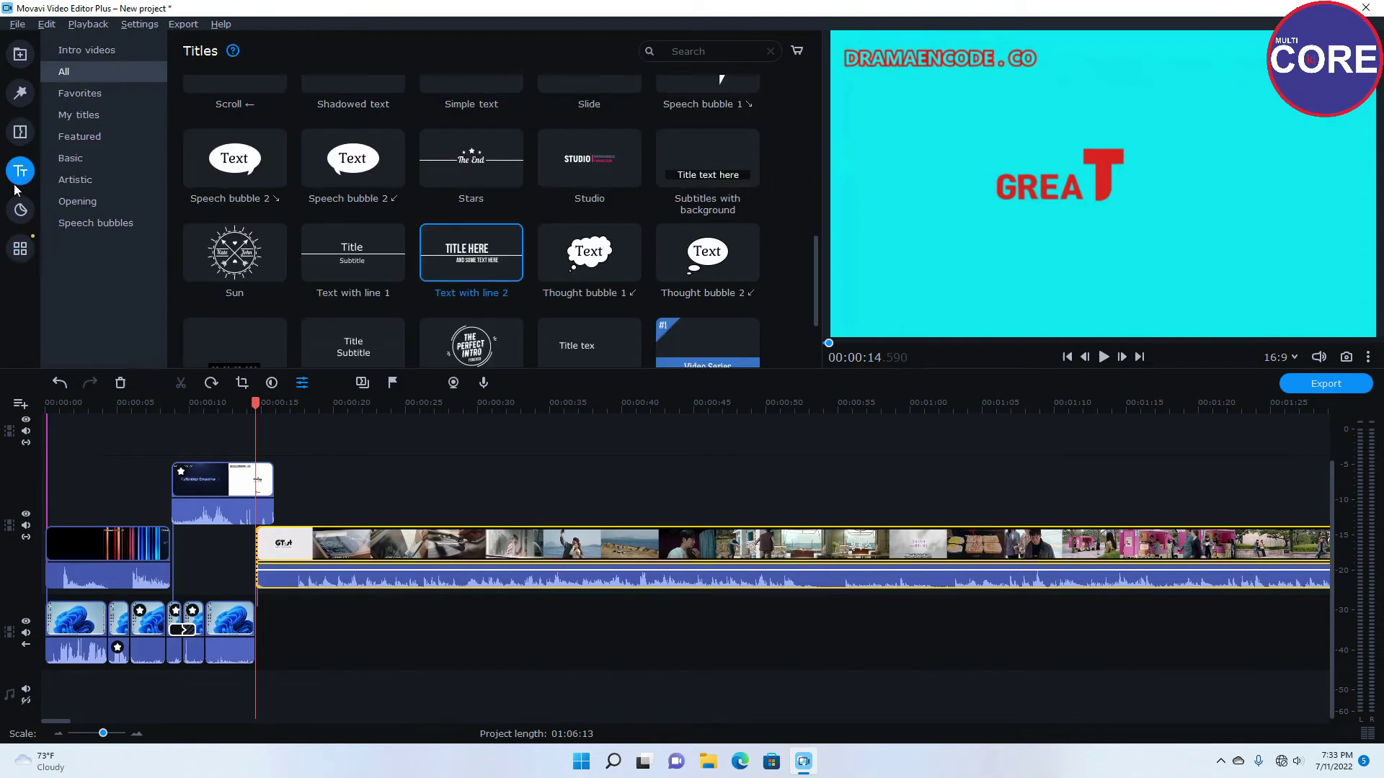
left_click(20, 210)
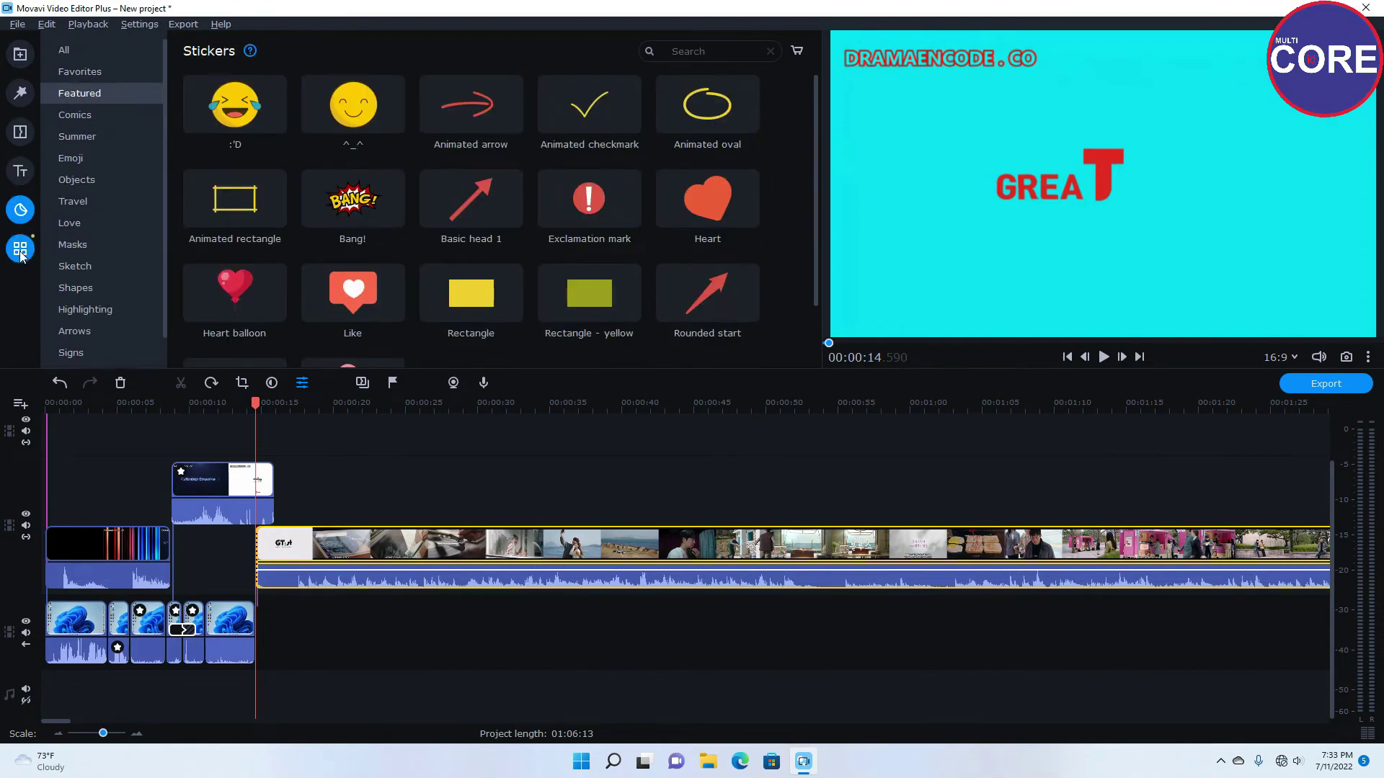
left_click(21, 250)
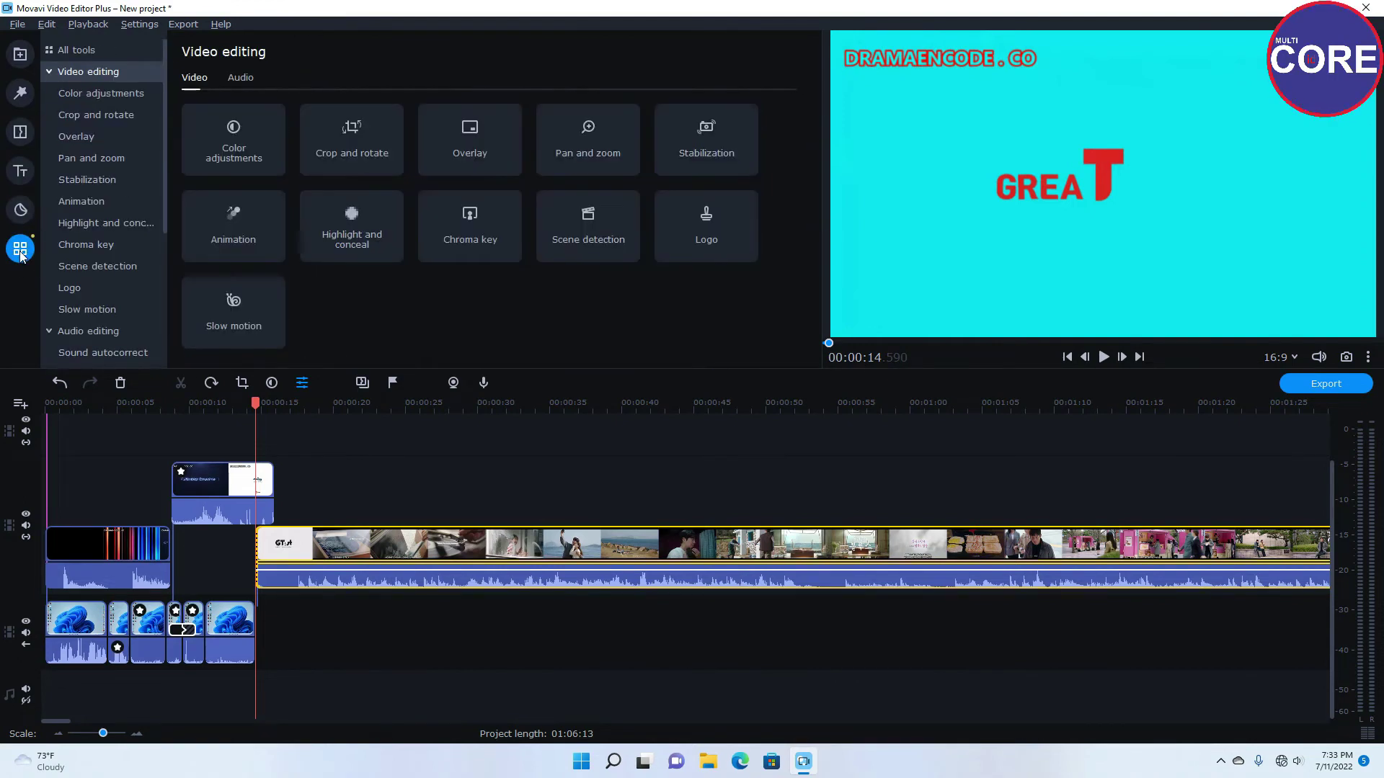
Step: Raise the long segment one row above the first overlay segment and select the red-filtered segment's audio
left_click(284, 555)
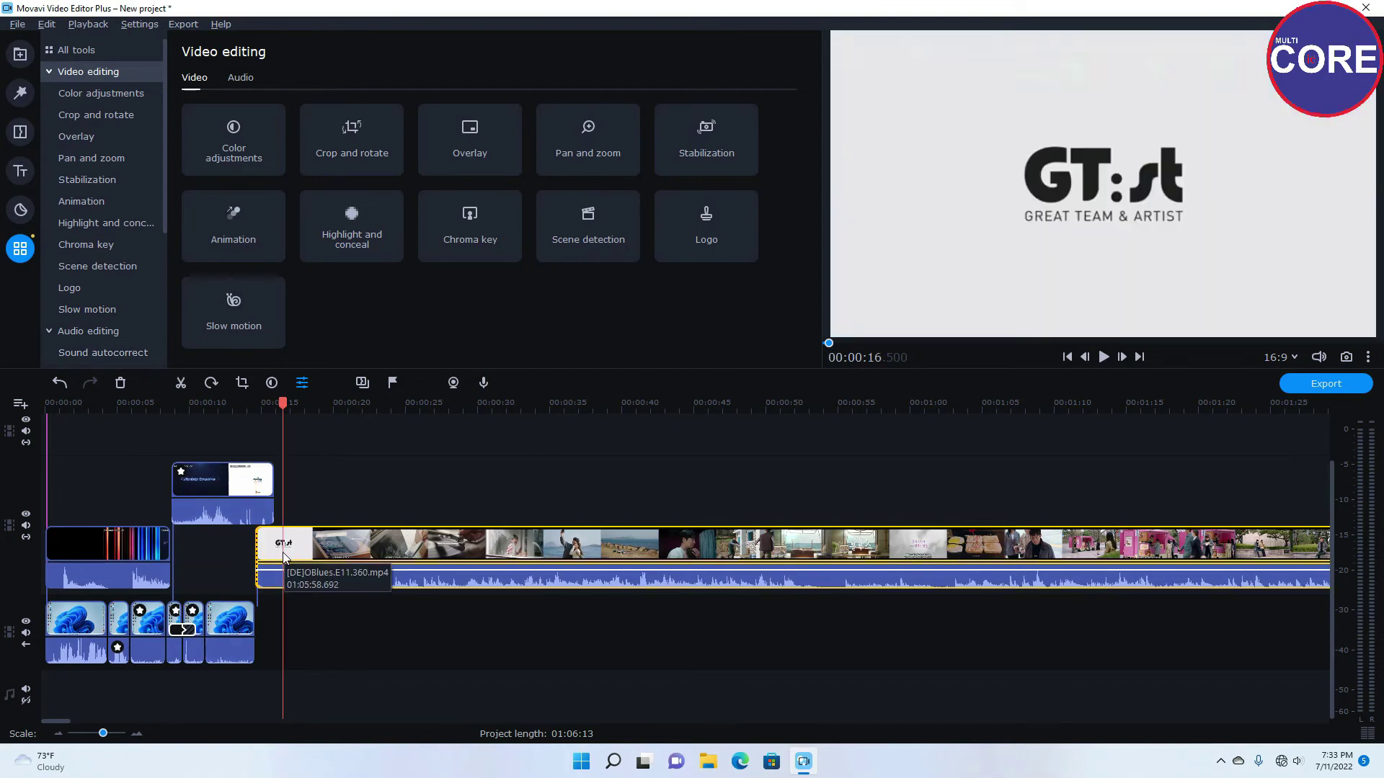
left_click_drag(289, 550, 316, 490)
mouse_move(204, 439)
left_mouse_down()
mouse_move(190, 550)
mouse_move(208, 440)
left_mouse_up()
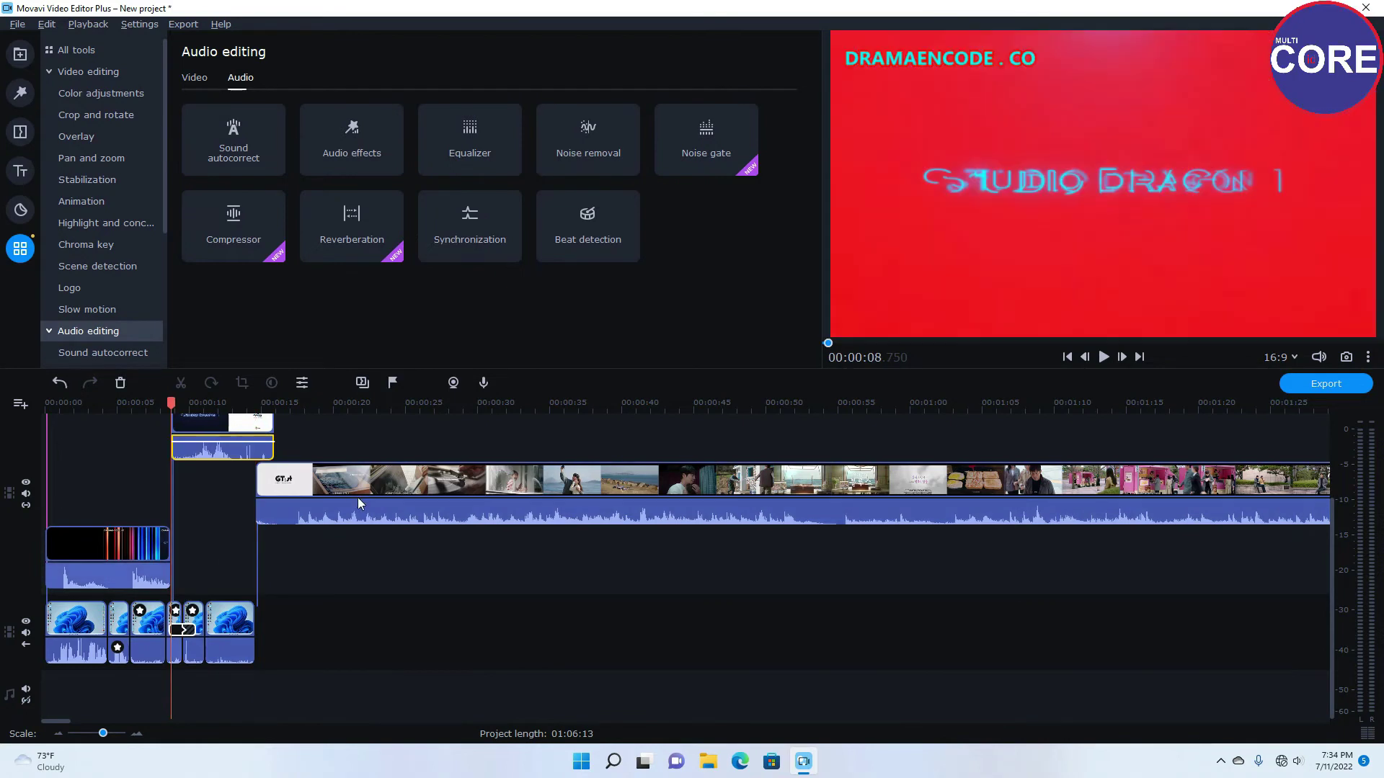
Step: Try splitting the long segment repeatedly at 00:00:21.700
left_click(357, 498)
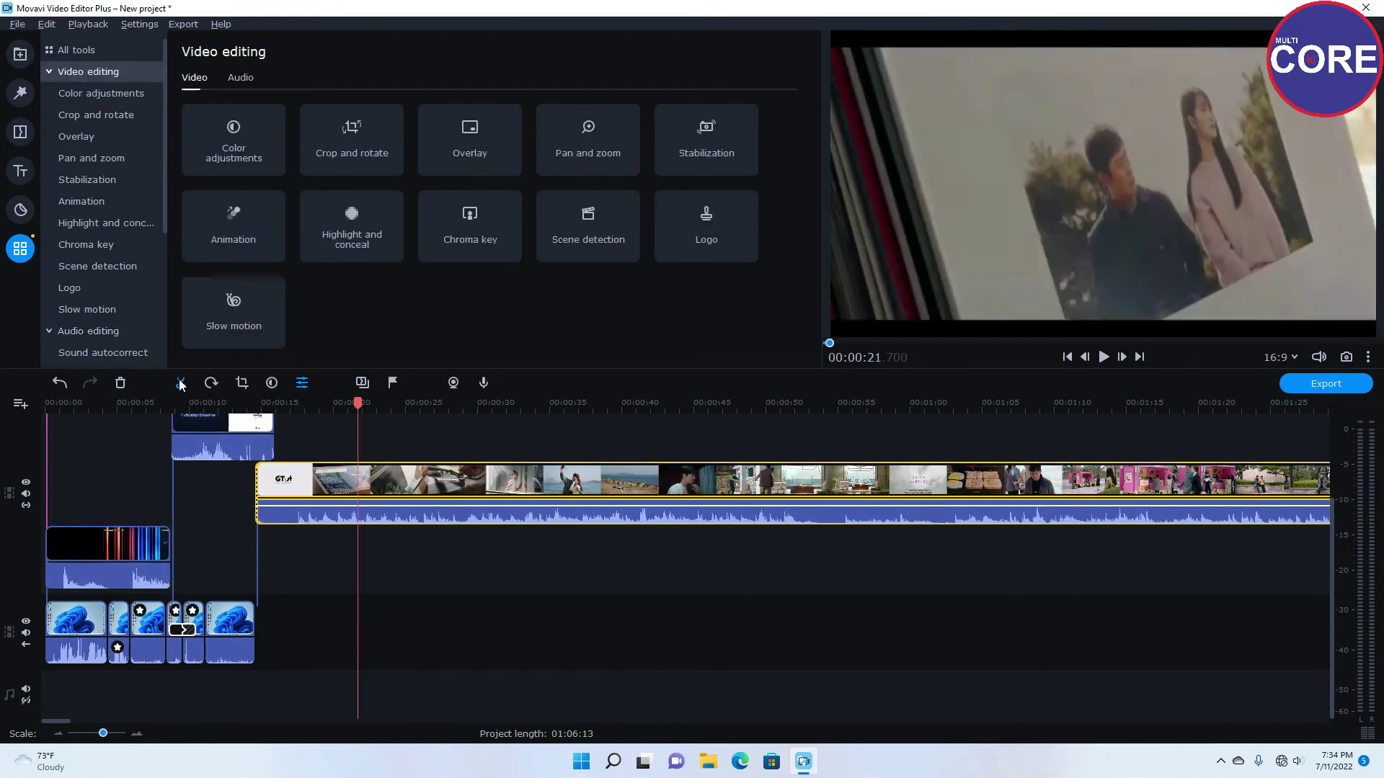
left_click(180, 384)
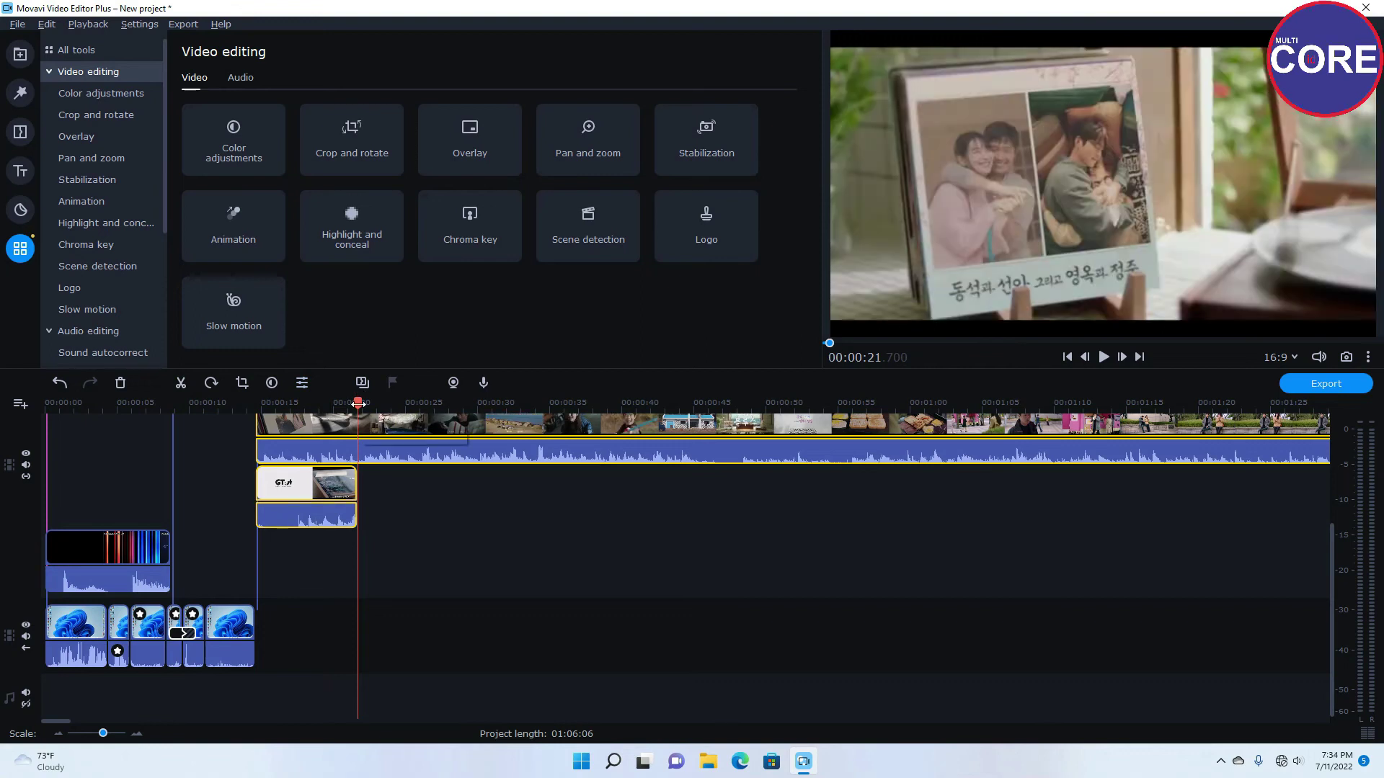
left_click(180, 383)
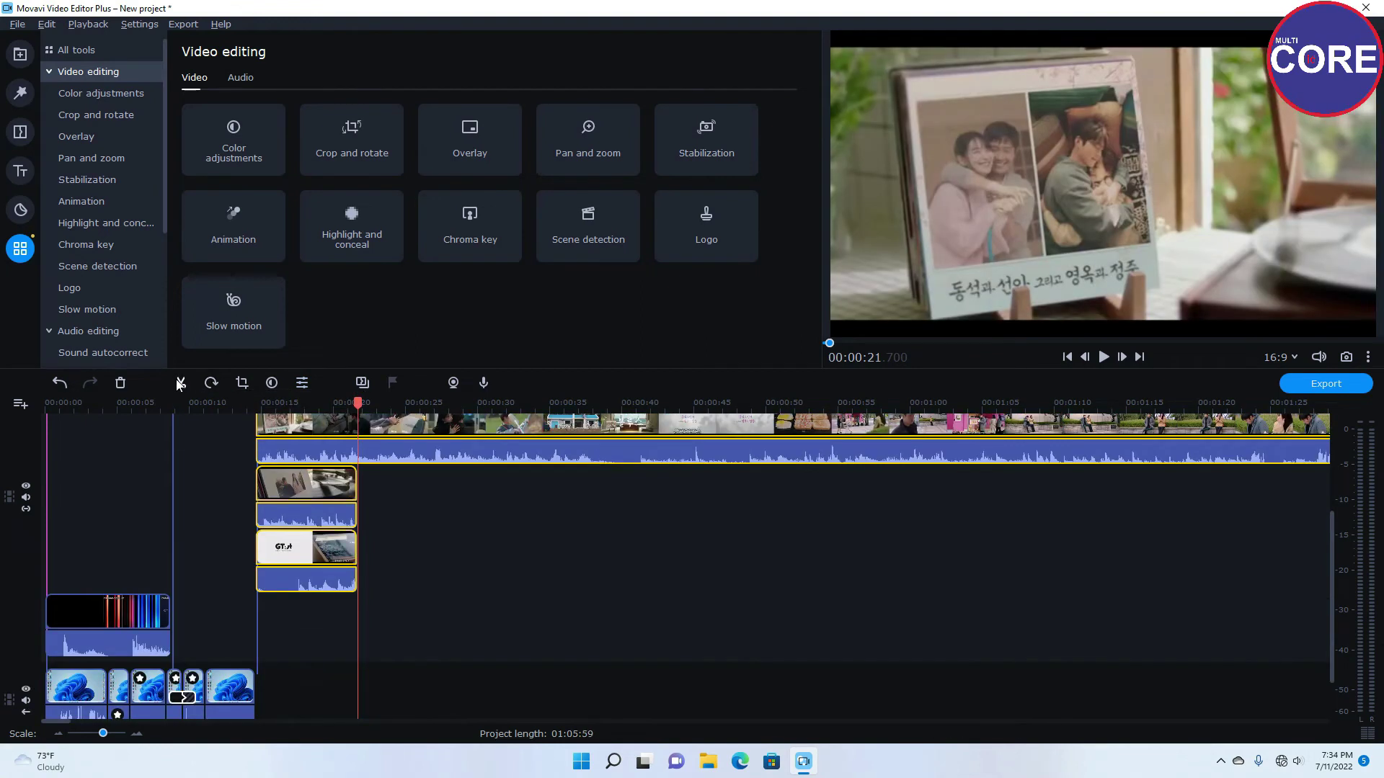
left_click(180, 383)
left_click(180, 383)
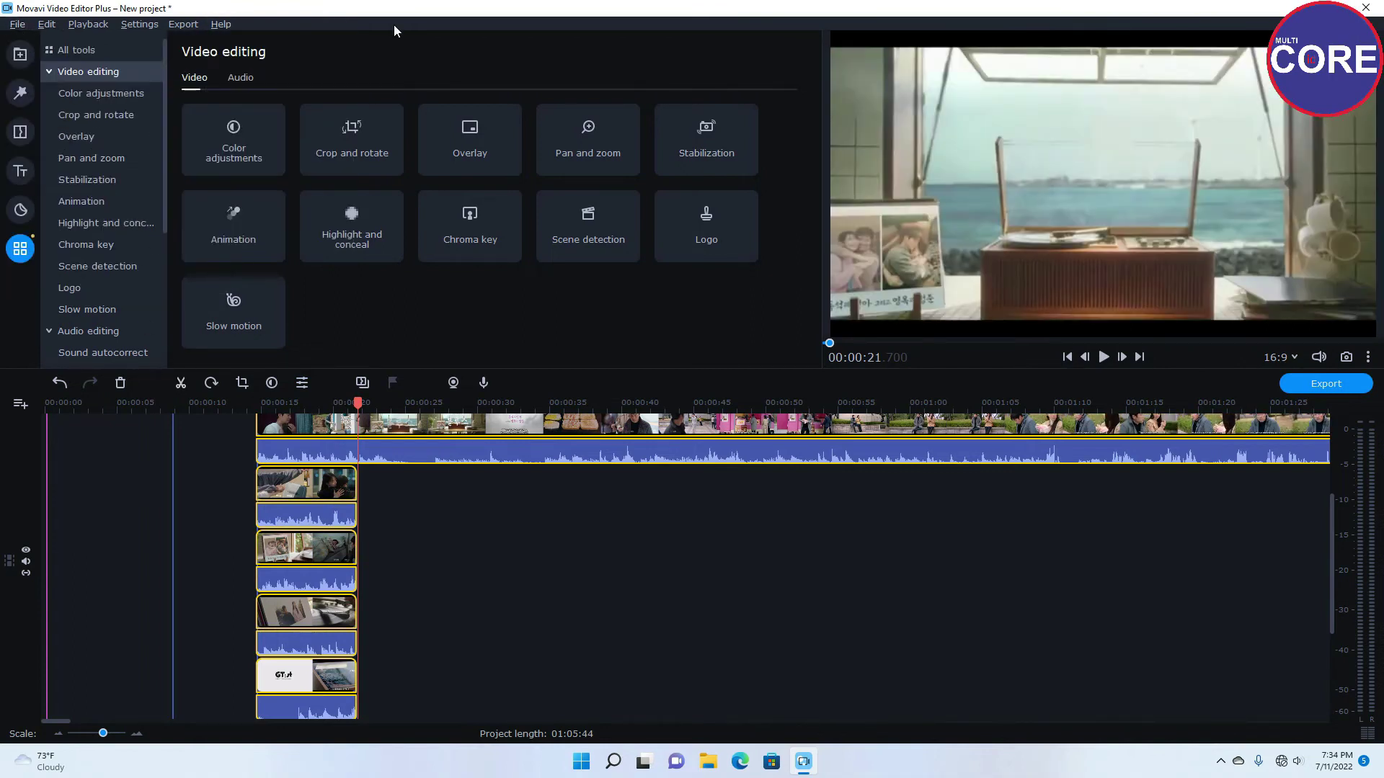
Step: Select only the remaining long segment and try splitting it at 00:00:23.550
left_click(463, 581)
scroll(383, 531, "down", 5)
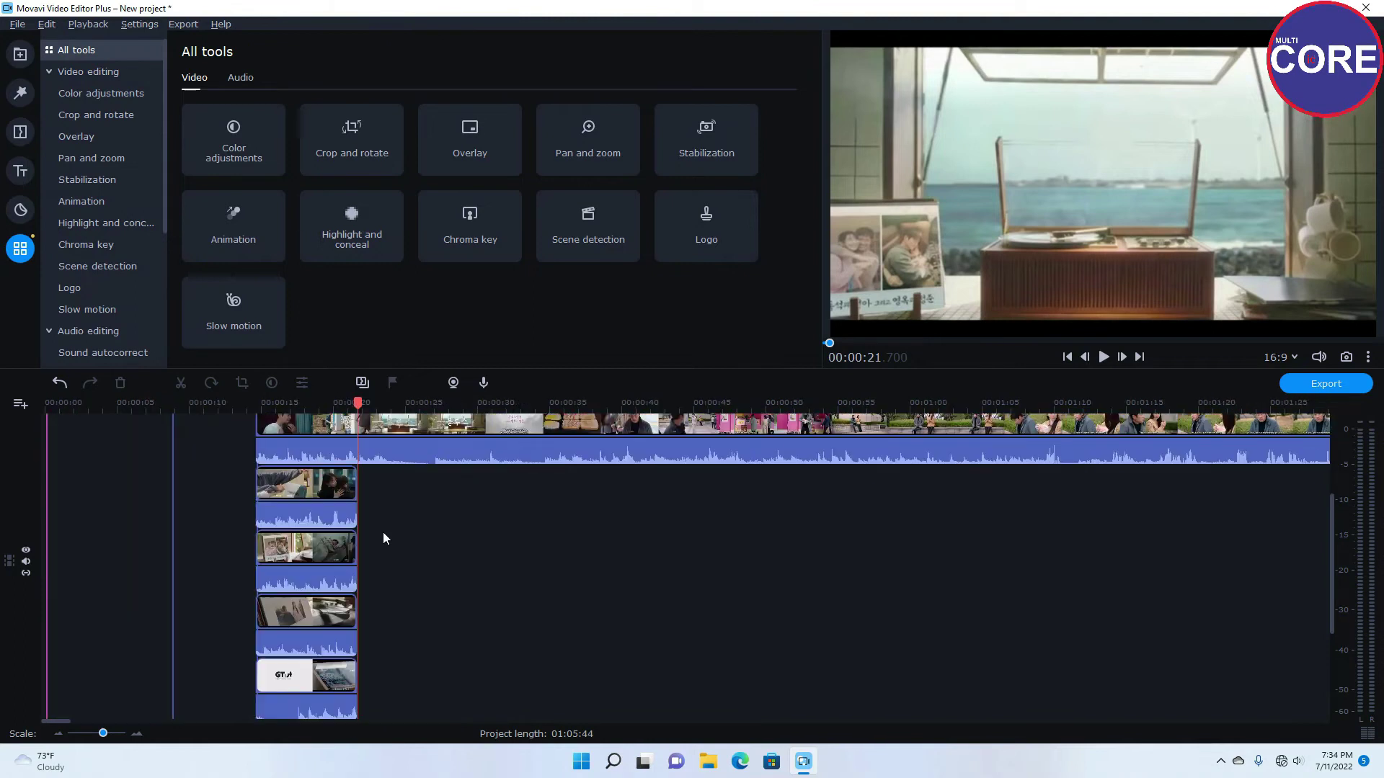
scroll(383, 531, "up", 5)
left_click(447, 442)
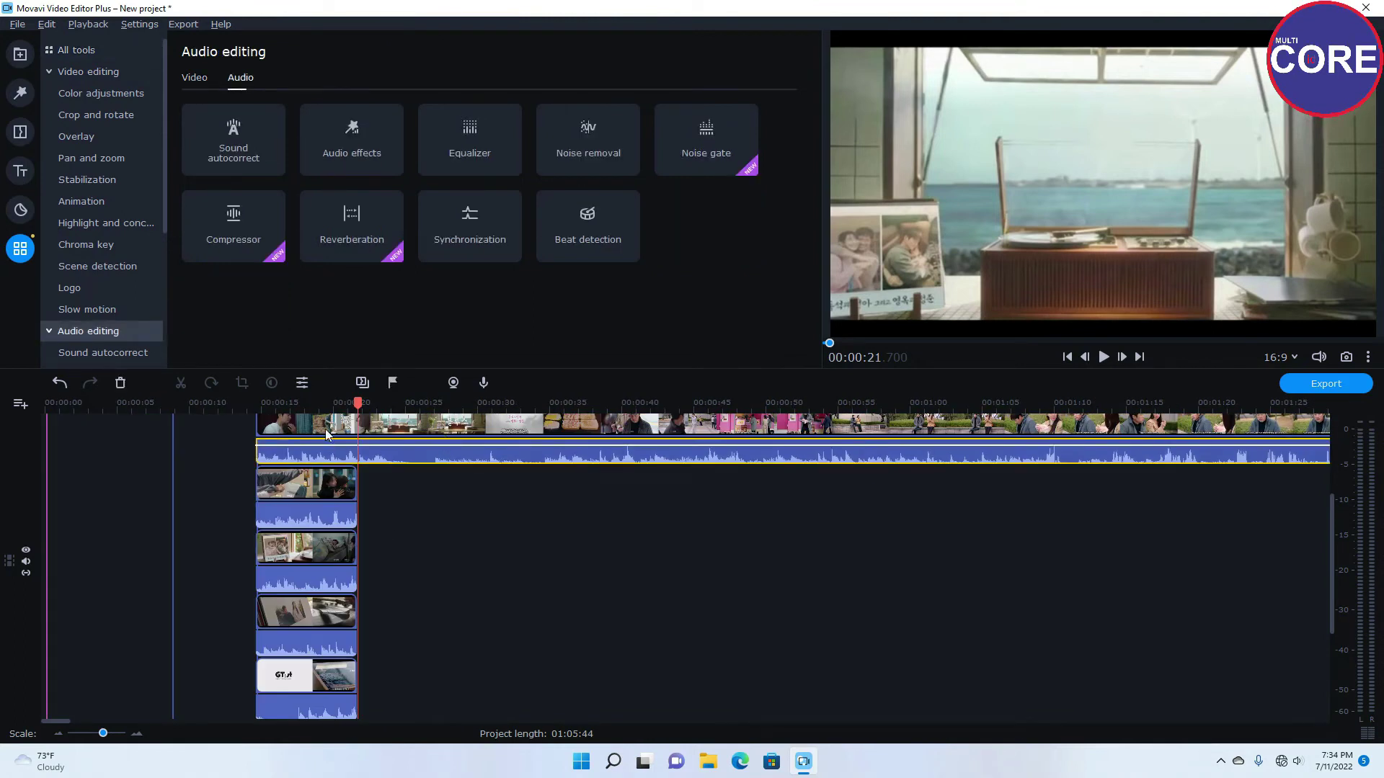
left_click(386, 425)
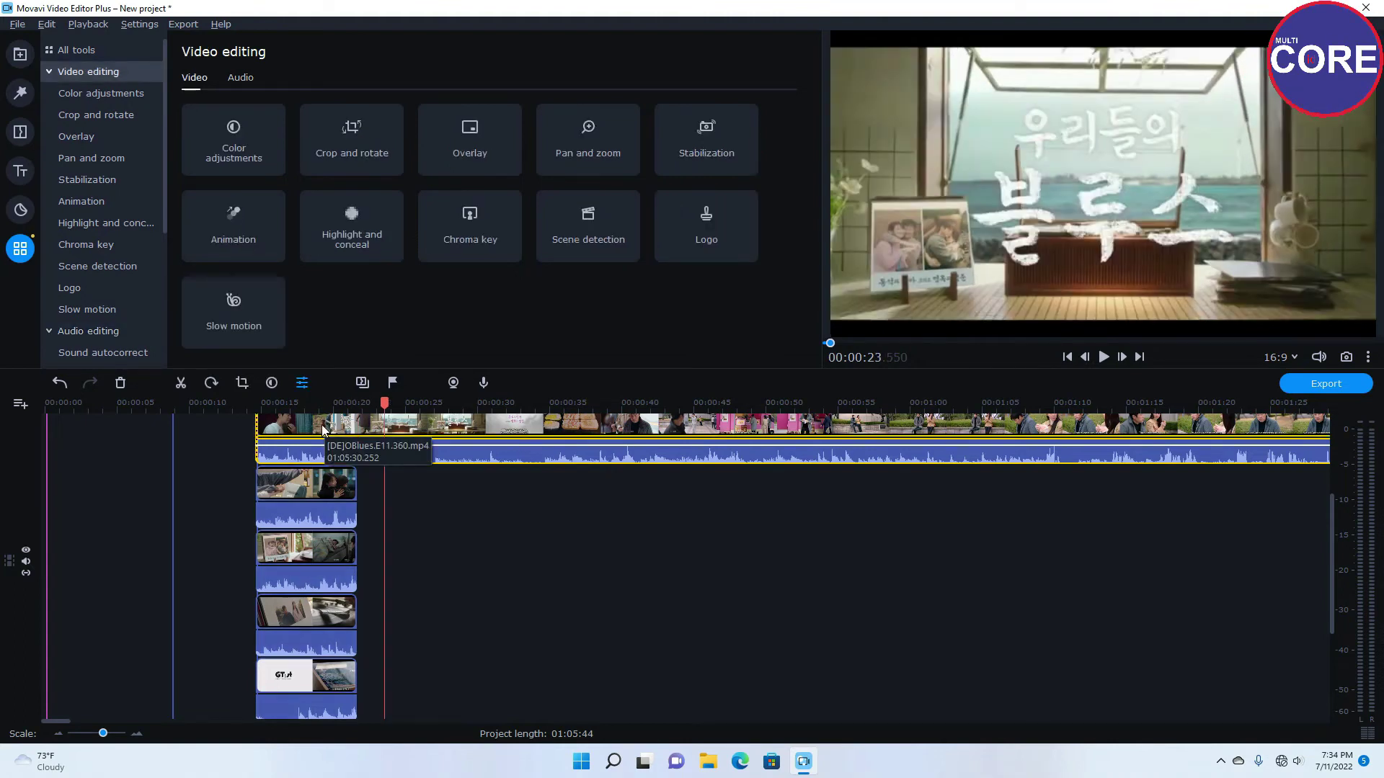
left_click(183, 381)
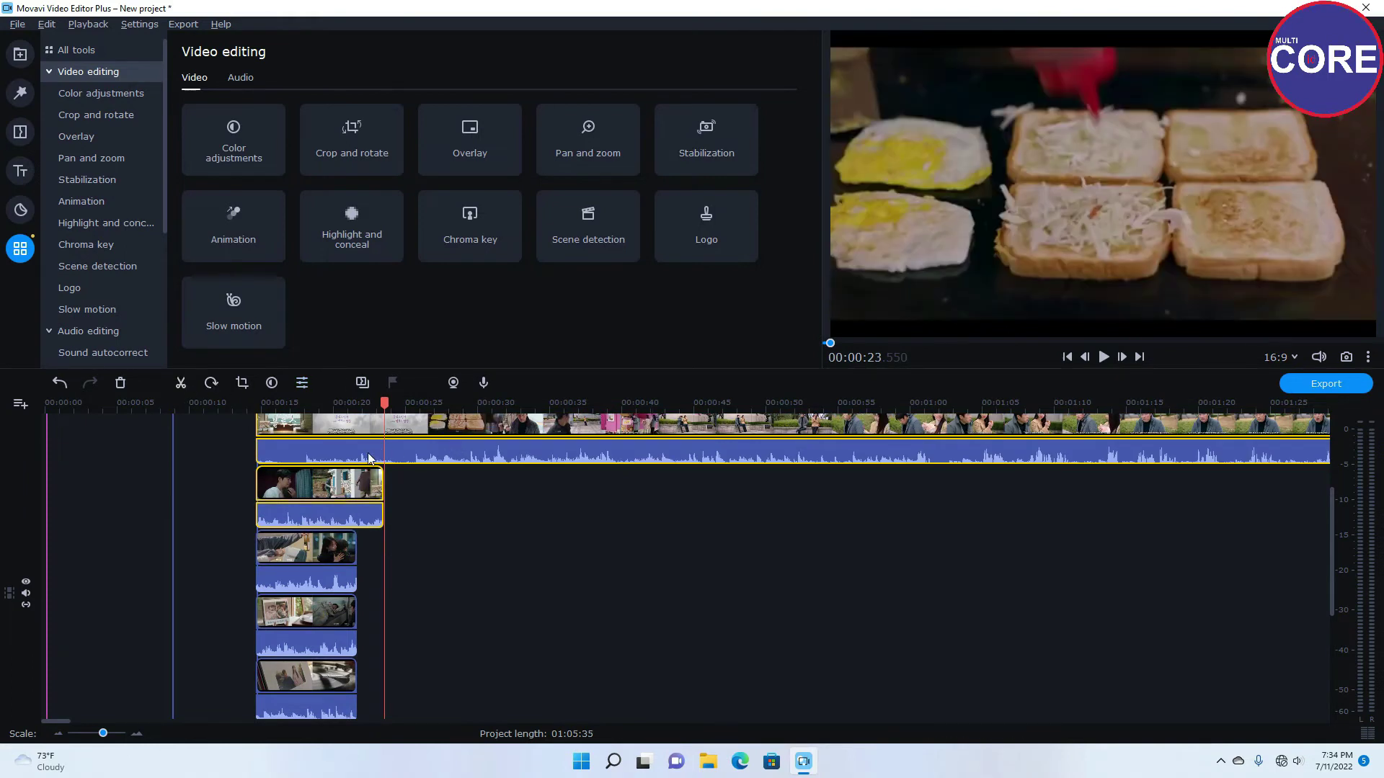
Step: Undo all the recent splits of the long segment
left_click(47, 24)
left_click(53, 40)
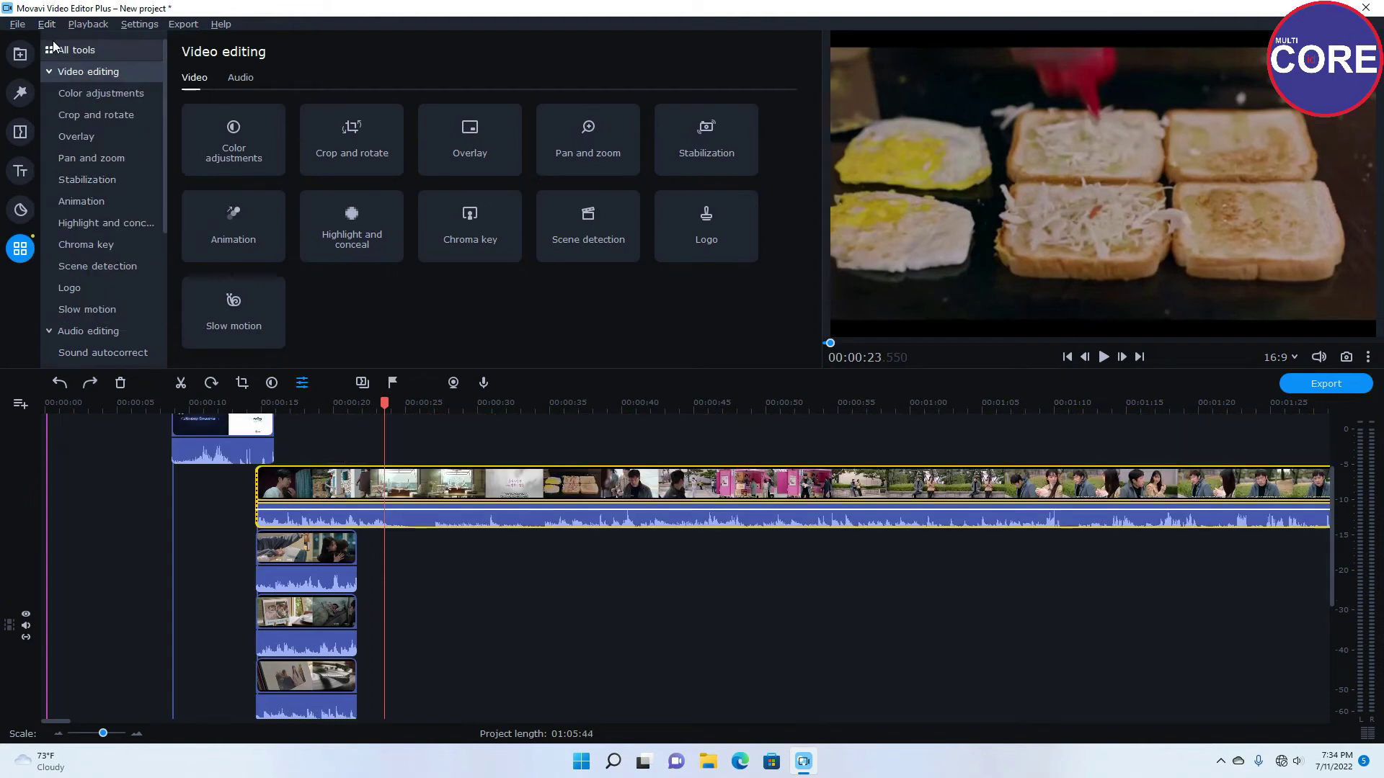
left_click(53, 47)
key("ctrl+z")
key("ctrl+z")
key("ctrl+z")
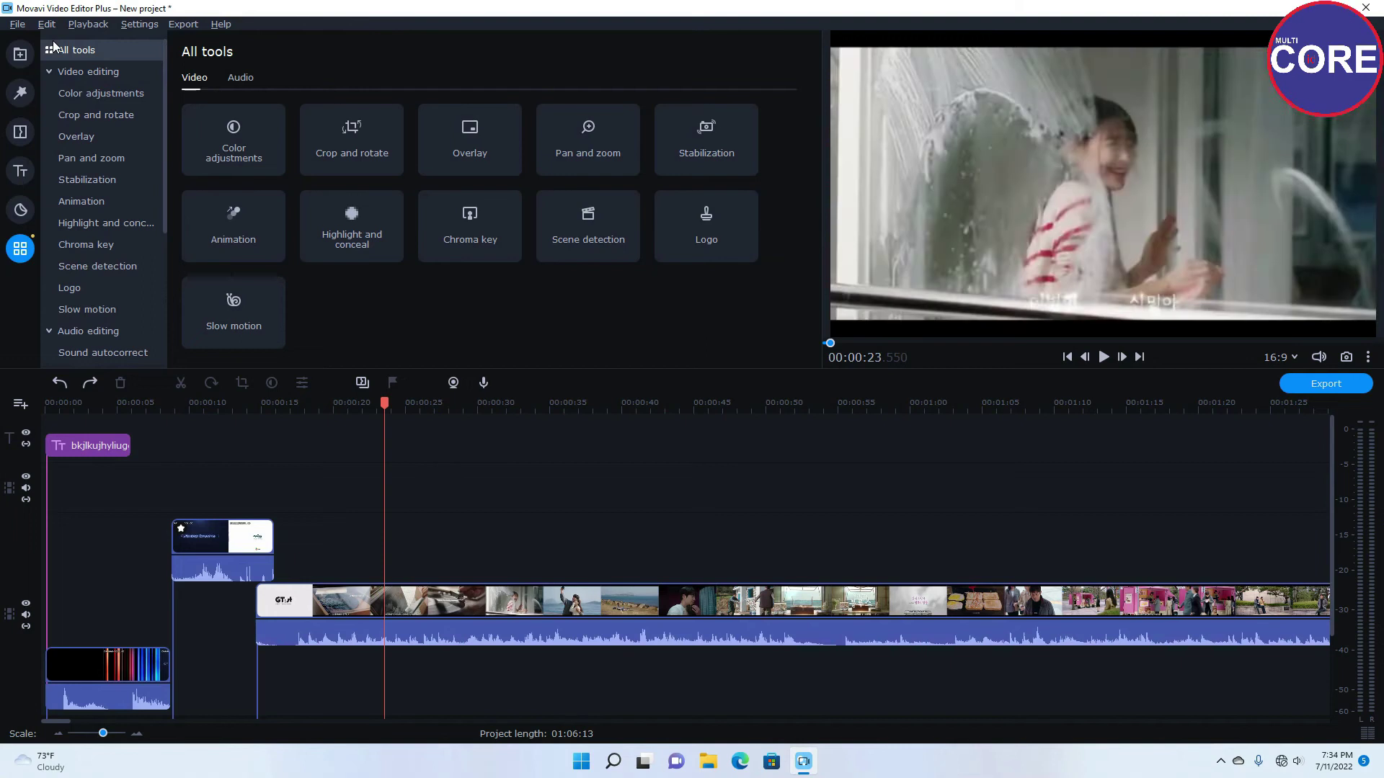
Step: Delete the red-filtered overlay segment and the short dark overlay clip at the start of the timeline
scroll(164, 576, "right", 5)
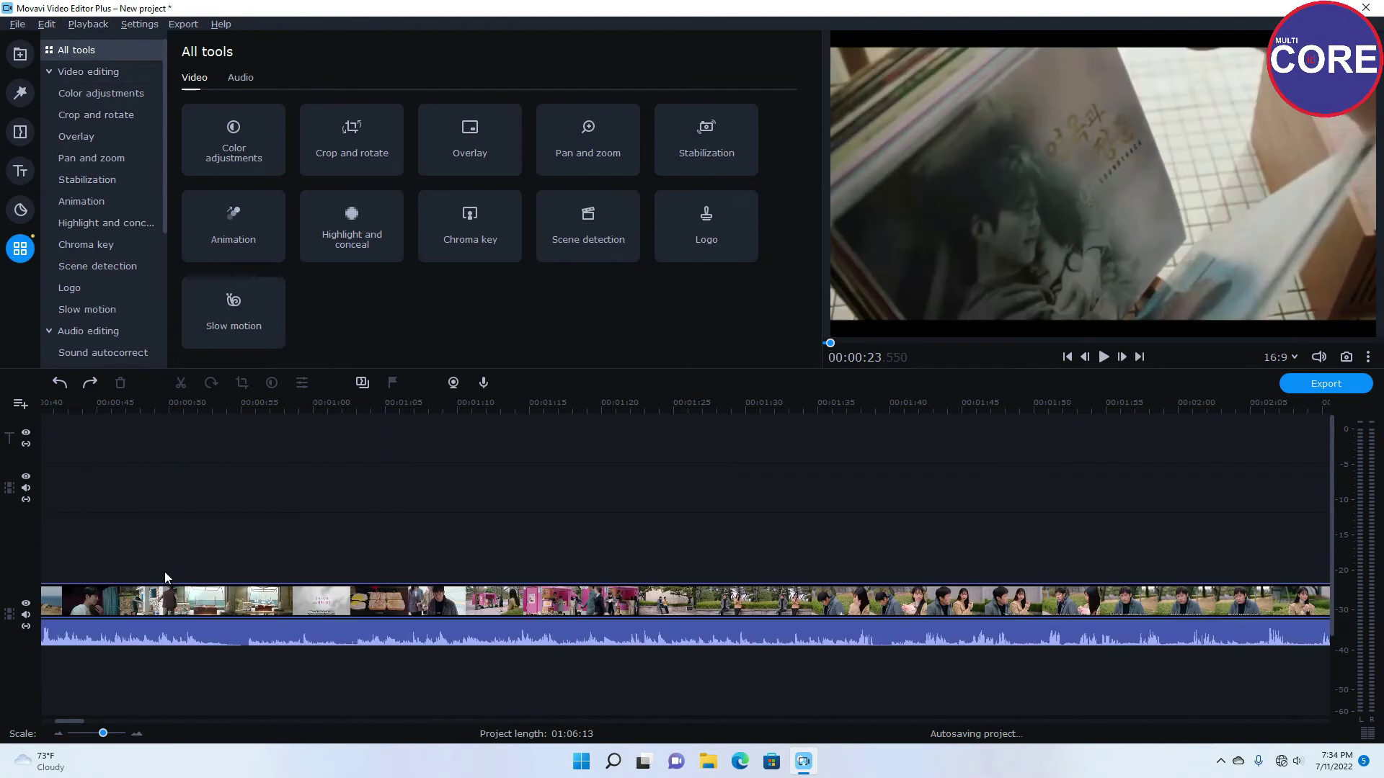
scroll(164, 572, "left", 5)
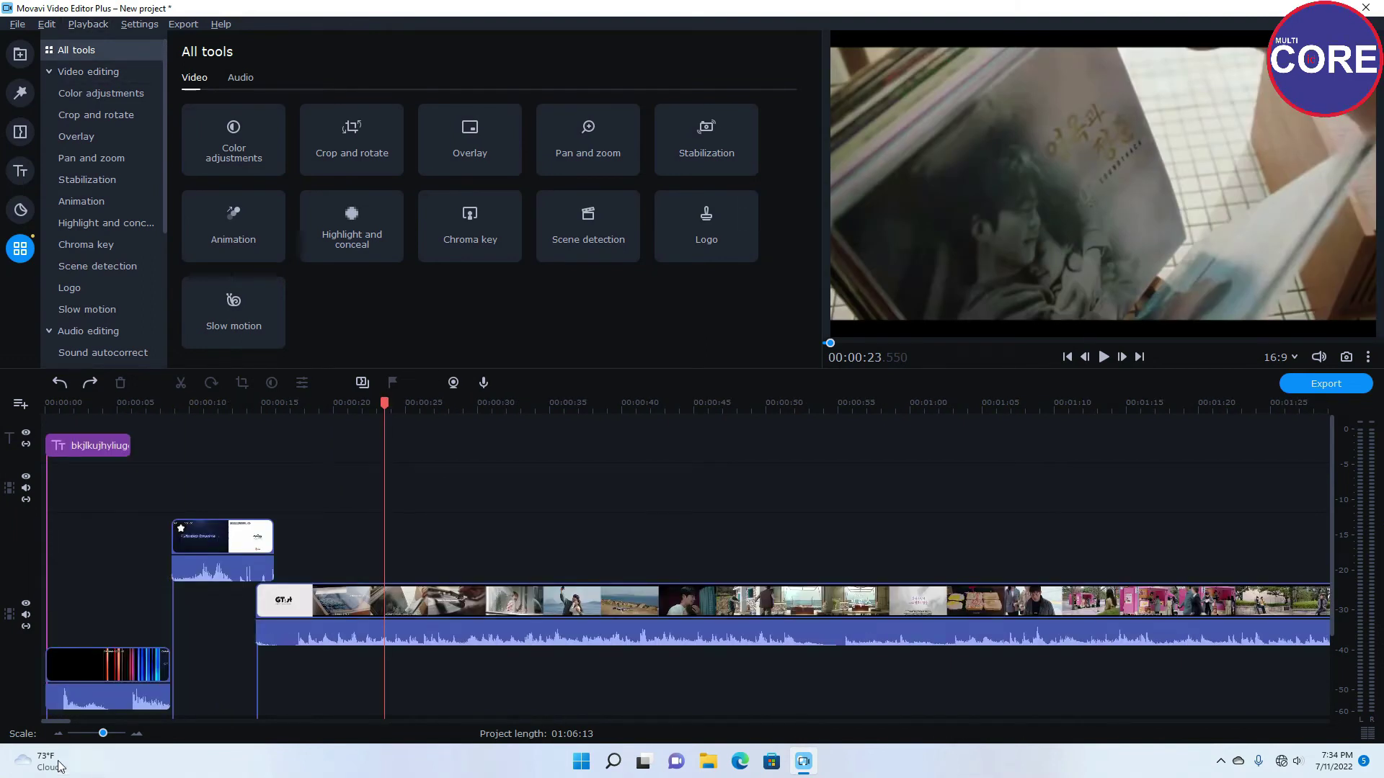
left_click(238, 557)
left_click(245, 542)
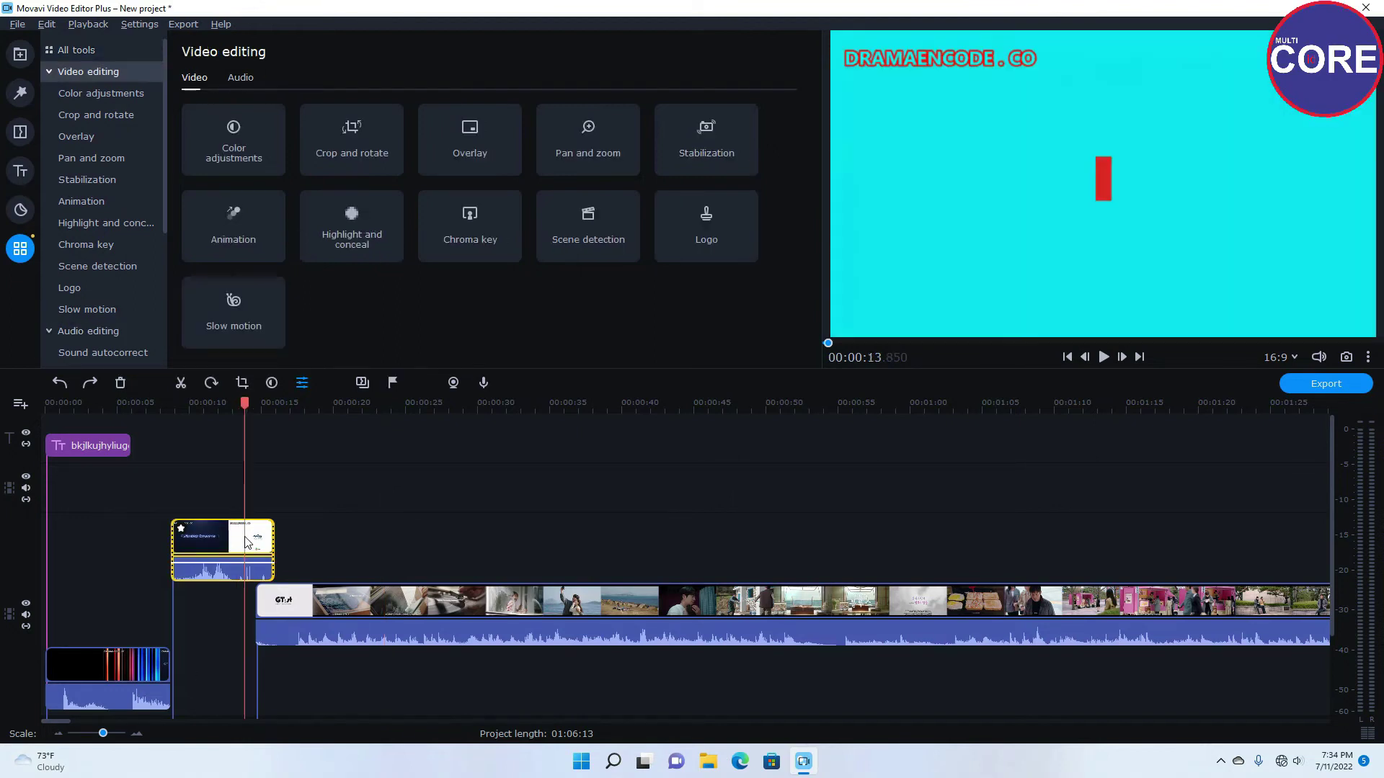
key("Delete")
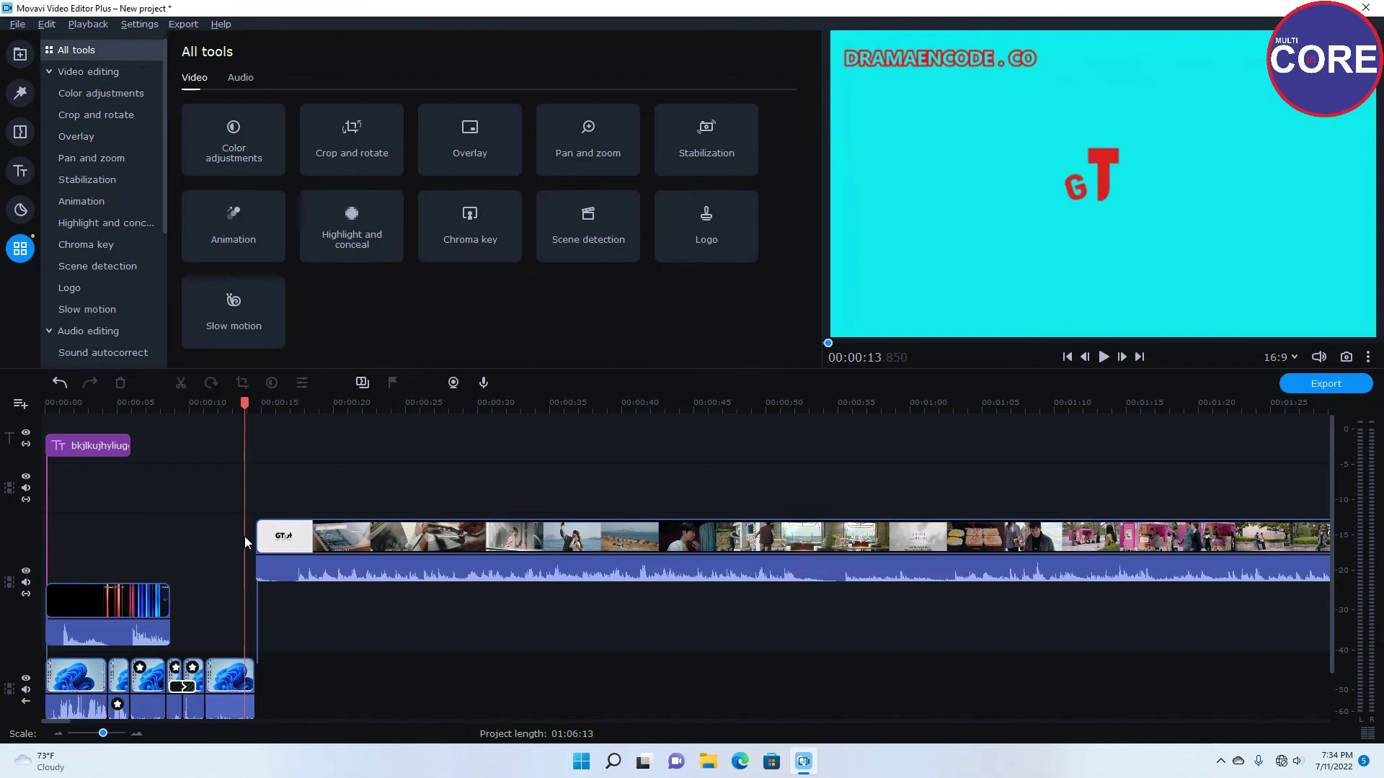
left_click(140, 621)
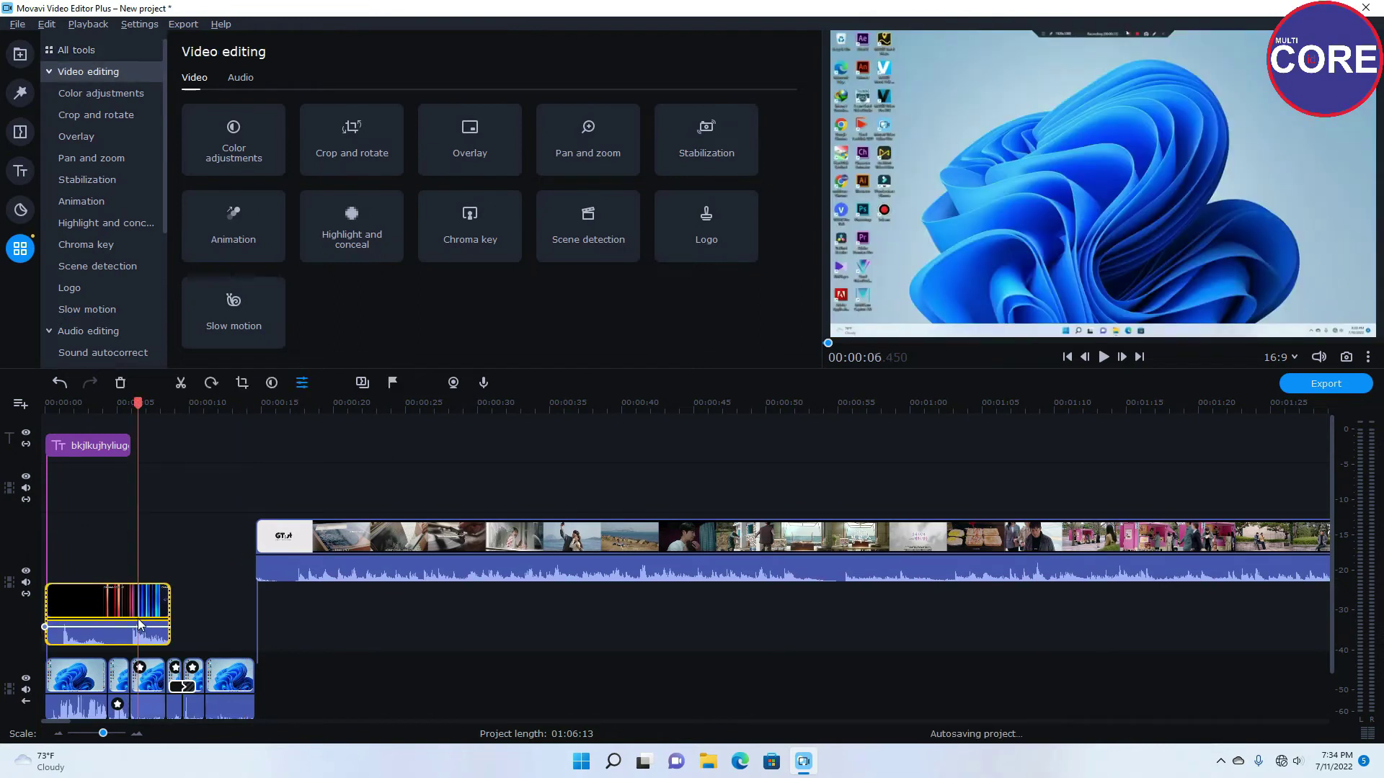
key("Delete")
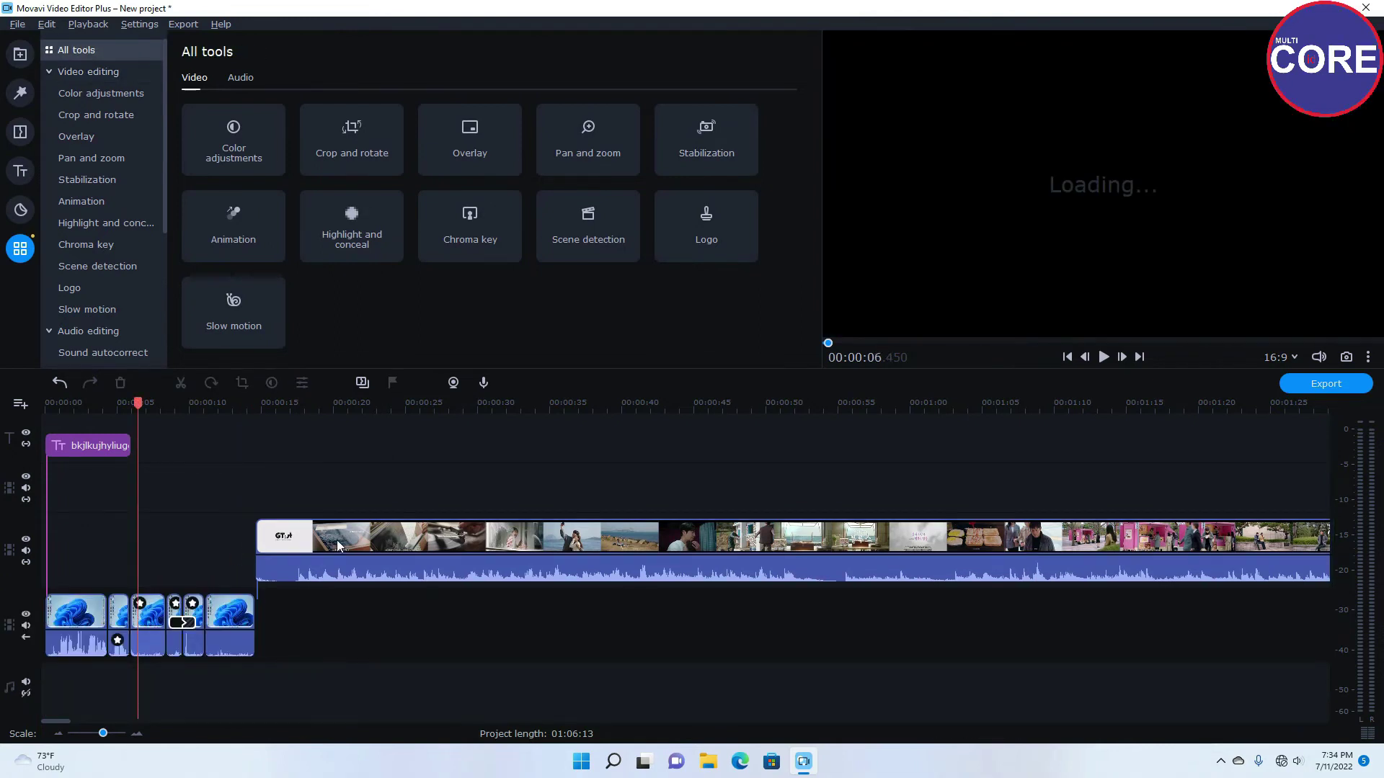
Step: Move the long segment to the very start of the timeline on an overlay track
left_click(277, 539)
left_click_drag(277, 539, 132, 549)
left_click_drag(125, 497, 124, 552)
scroll(89, 582, "right", 3)
left_click(89, 576)
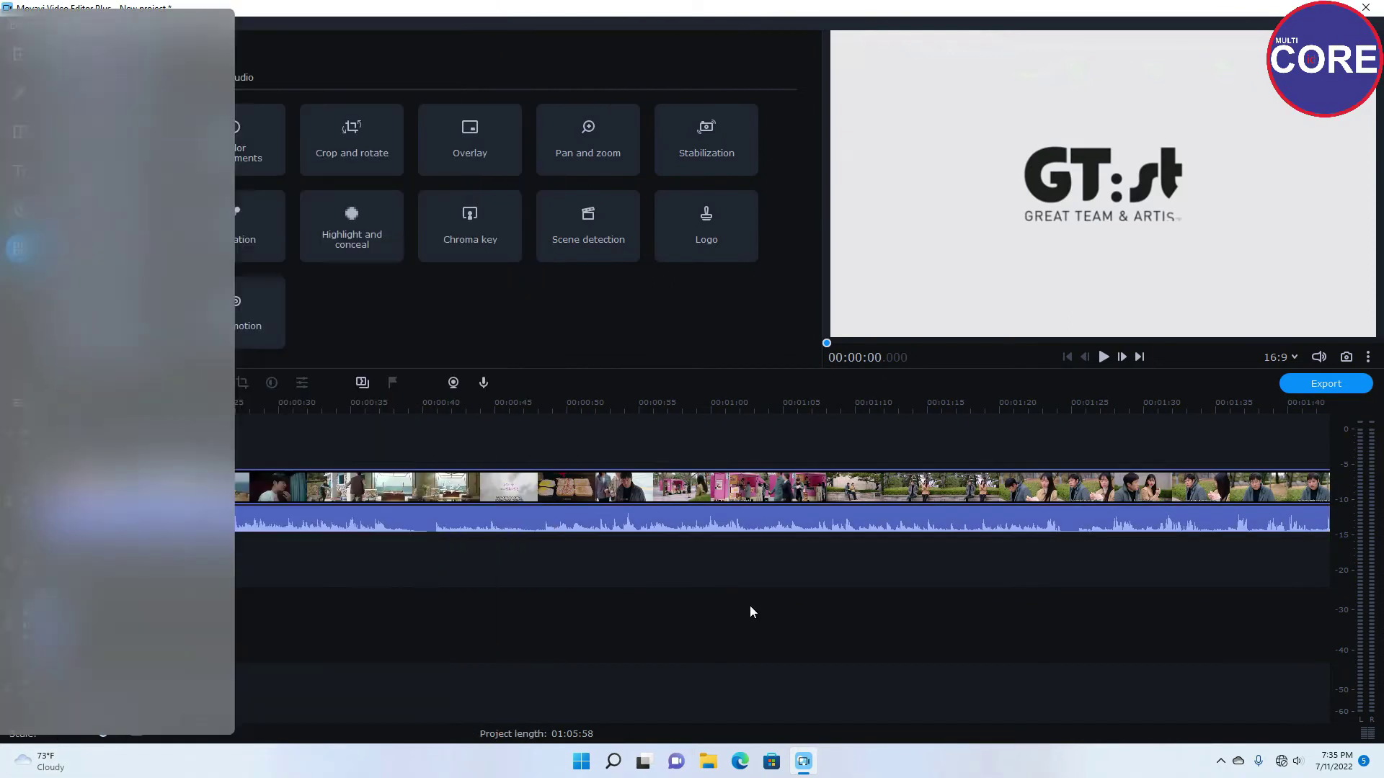
left_click_drag(68, 720, 36, 720)
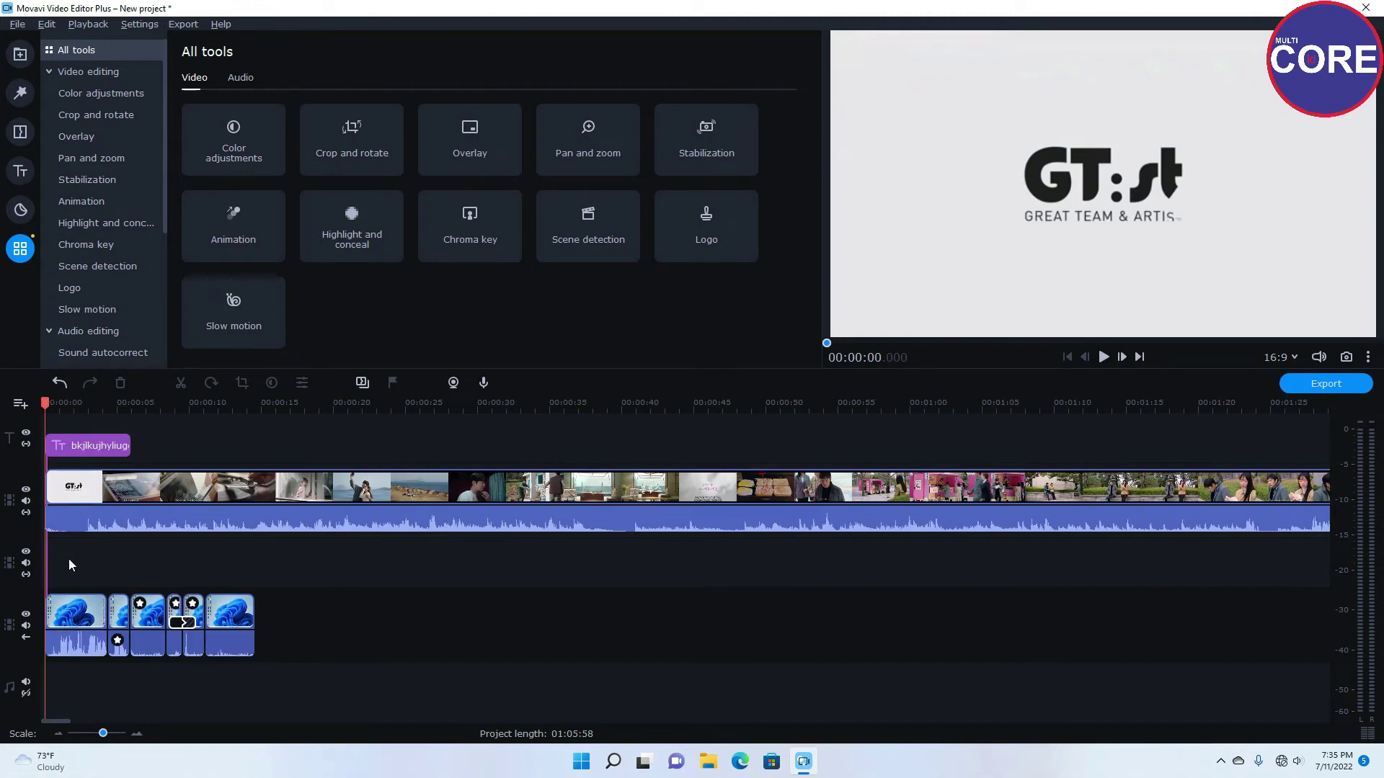
Step: Move the title clip to about 00:00:11 and the long segment down one track to about 00:00:06
left_click(72, 445)
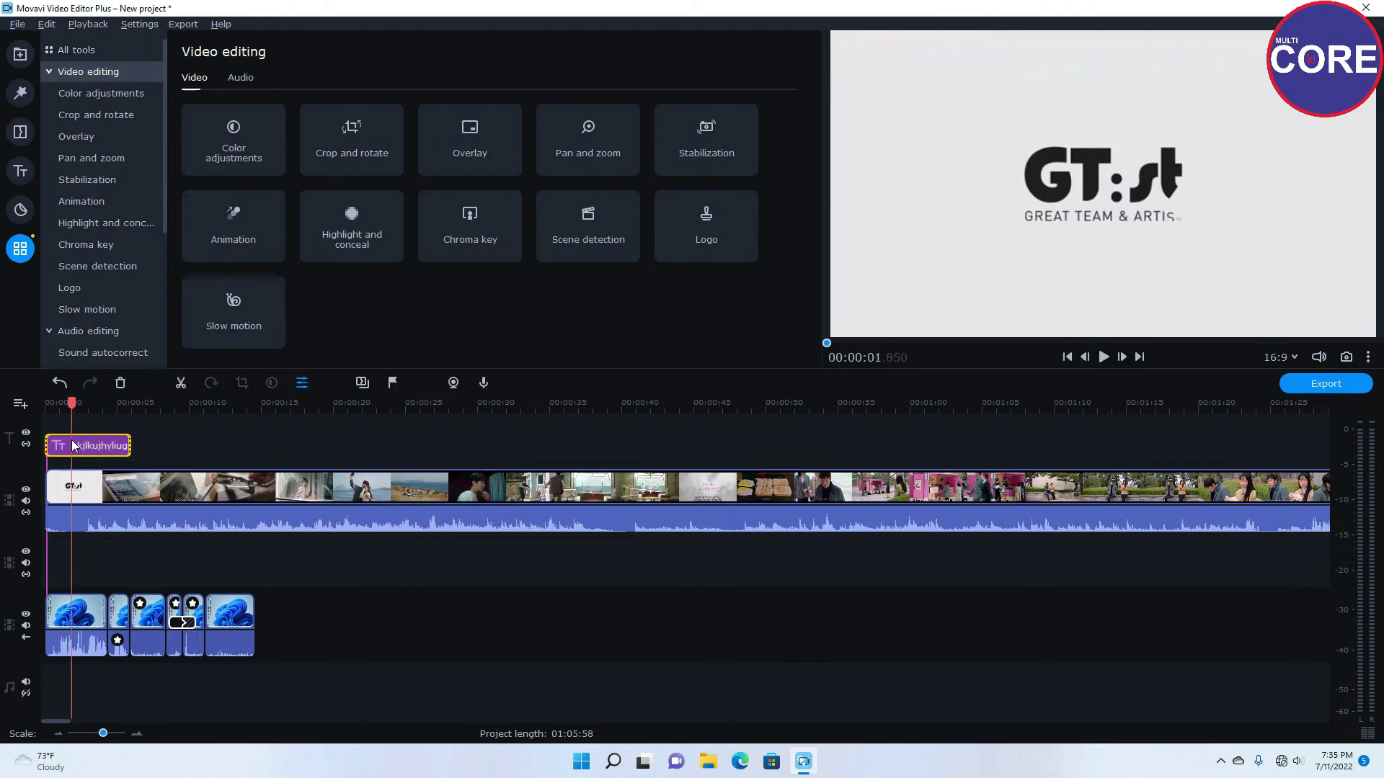
left_click(46, 572)
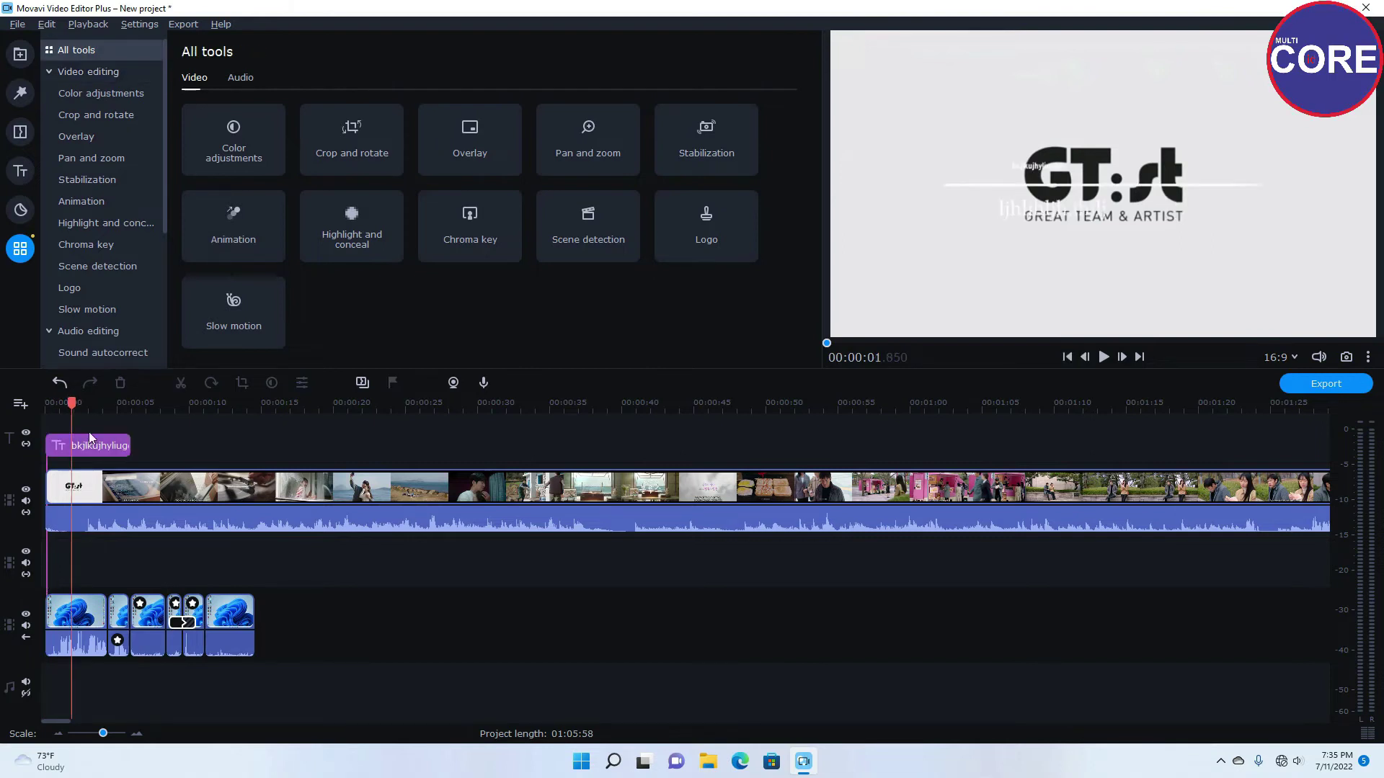
left_click_drag(83, 441, 245, 443)
left_click(102, 563)
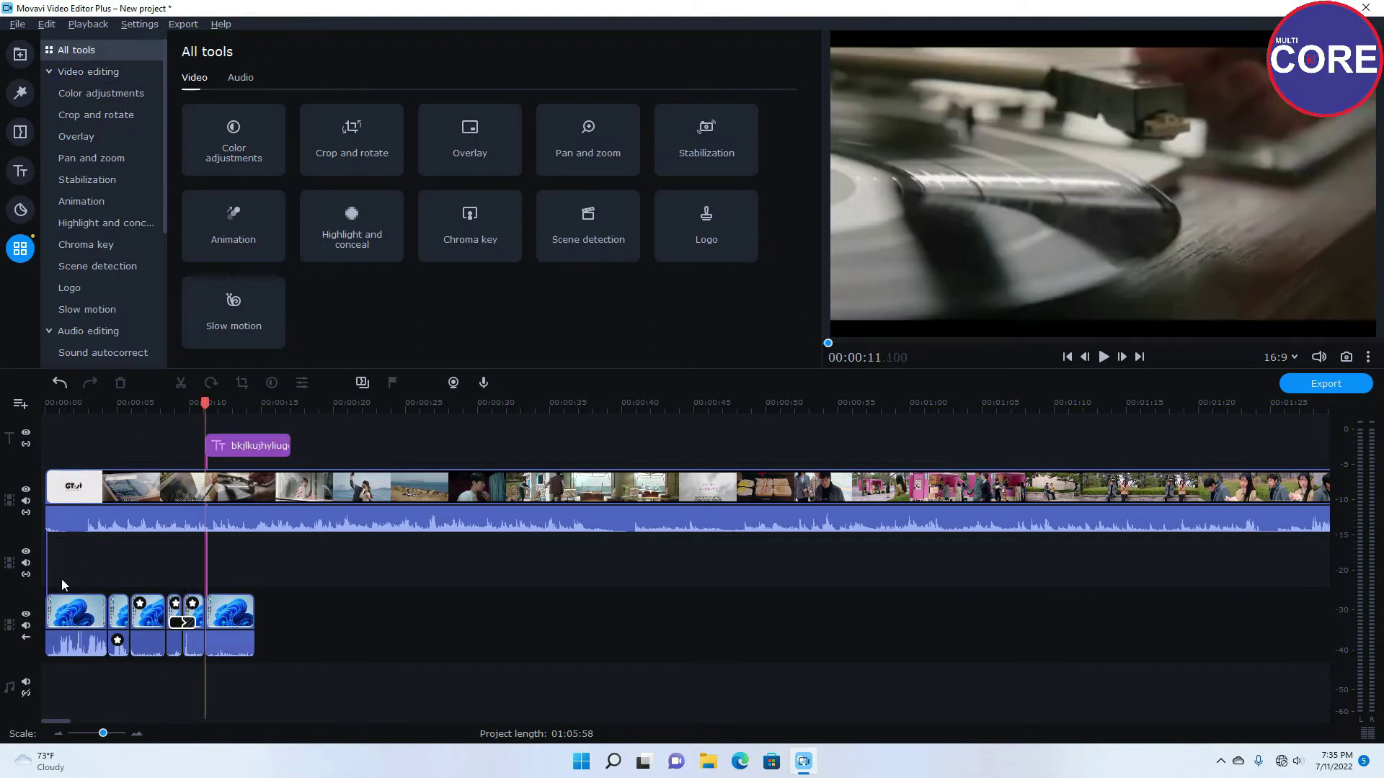
left_click_drag(65, 508, 142, 551)
Step: Split the long segment at 00:00:19.650 and shift its first part to start at 00:00:13.150
left_click(328, 410)
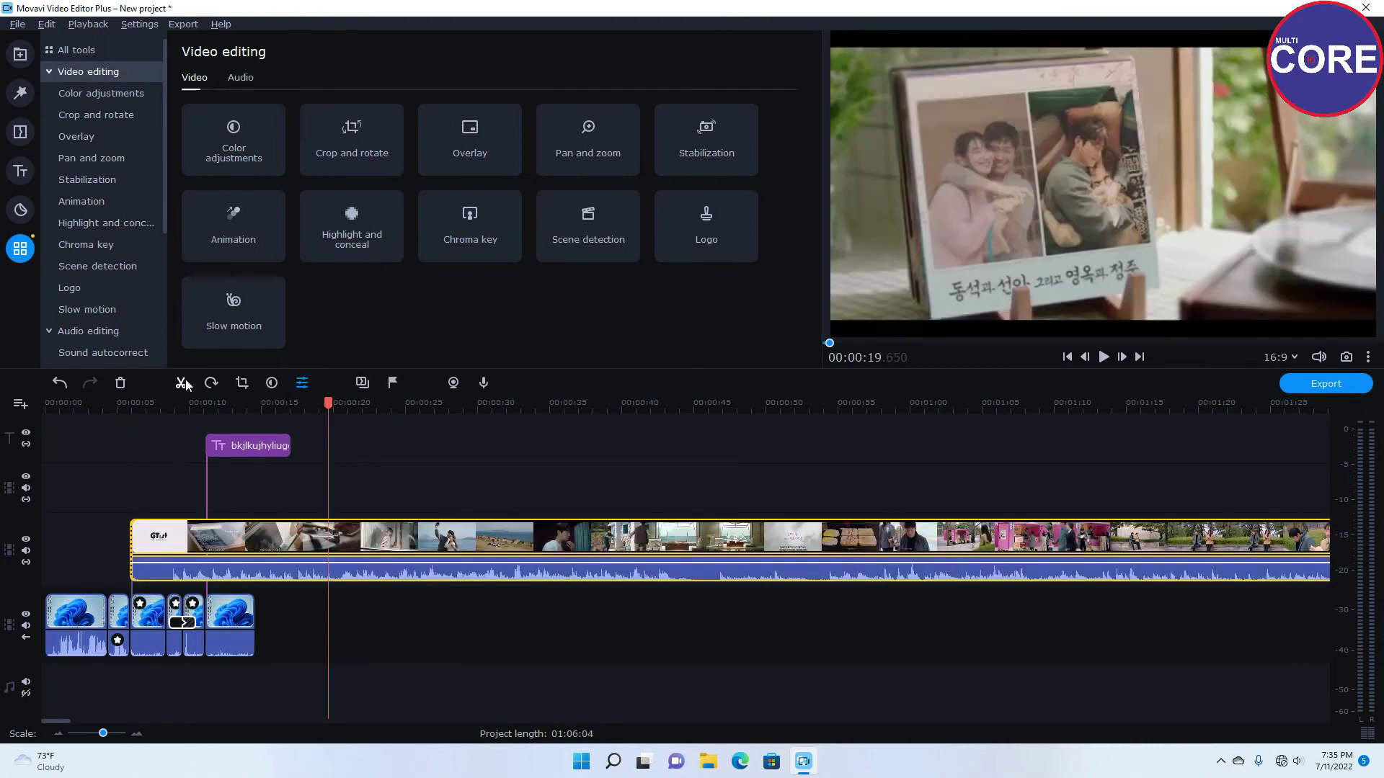
left_click(182, 383)
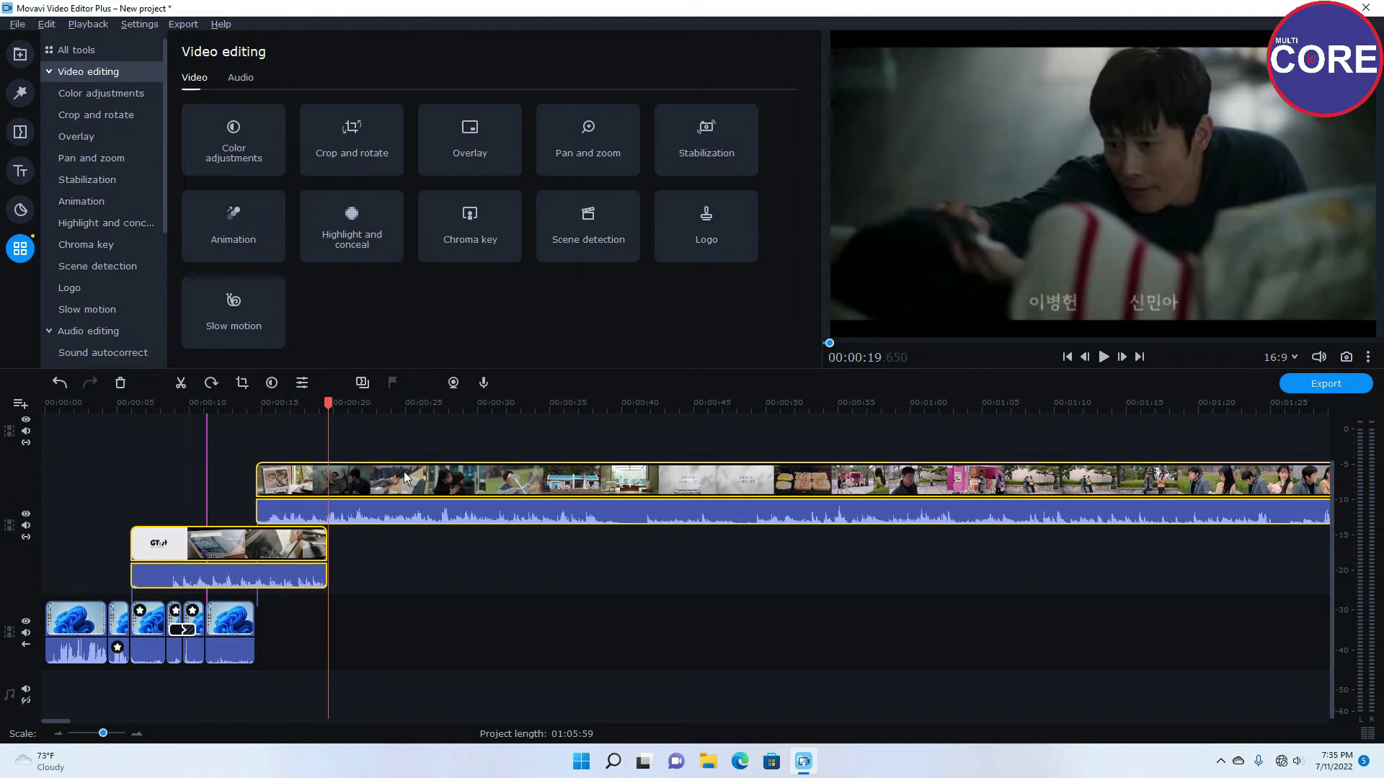
left_click_drag(414, 491, 513, 504)
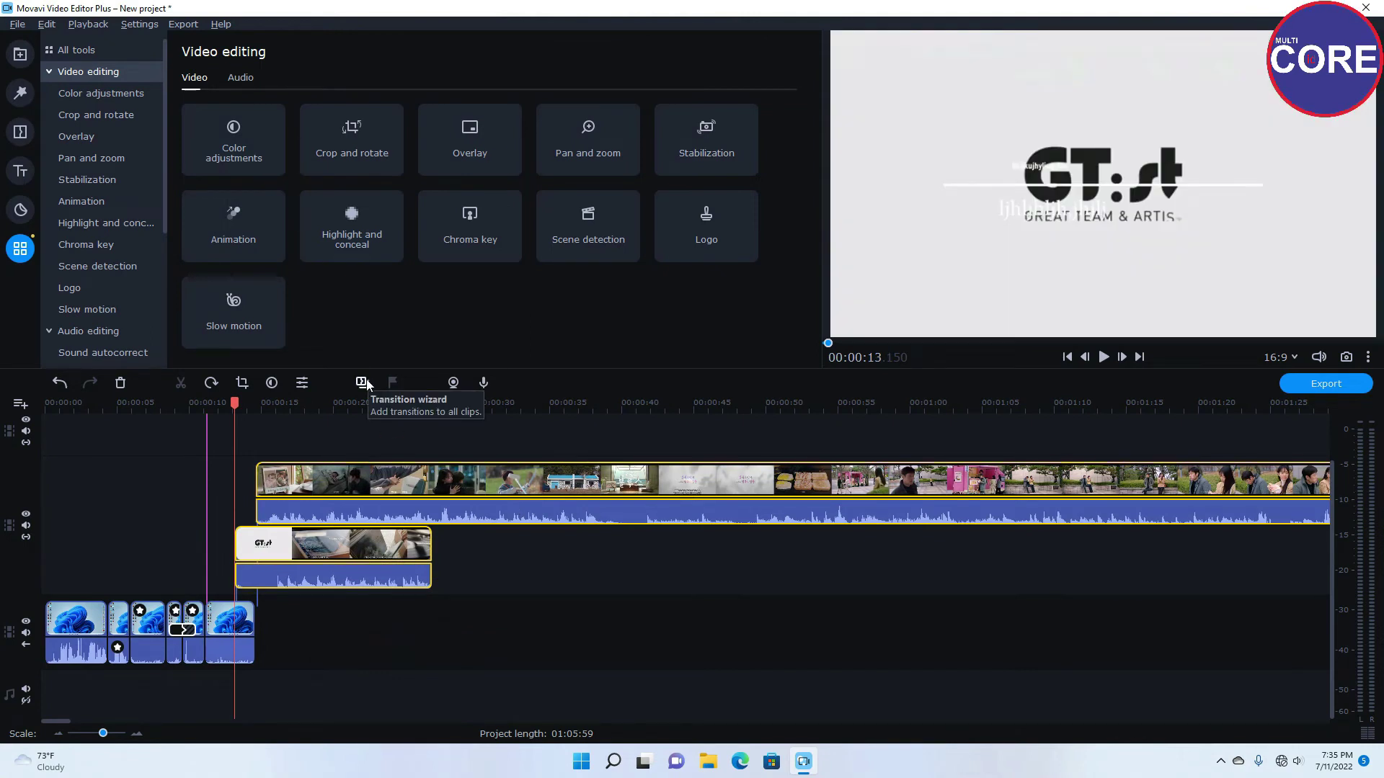
Step: Open the Transition wizard and look through the available file, settings and export commands
left_click(361, 383)
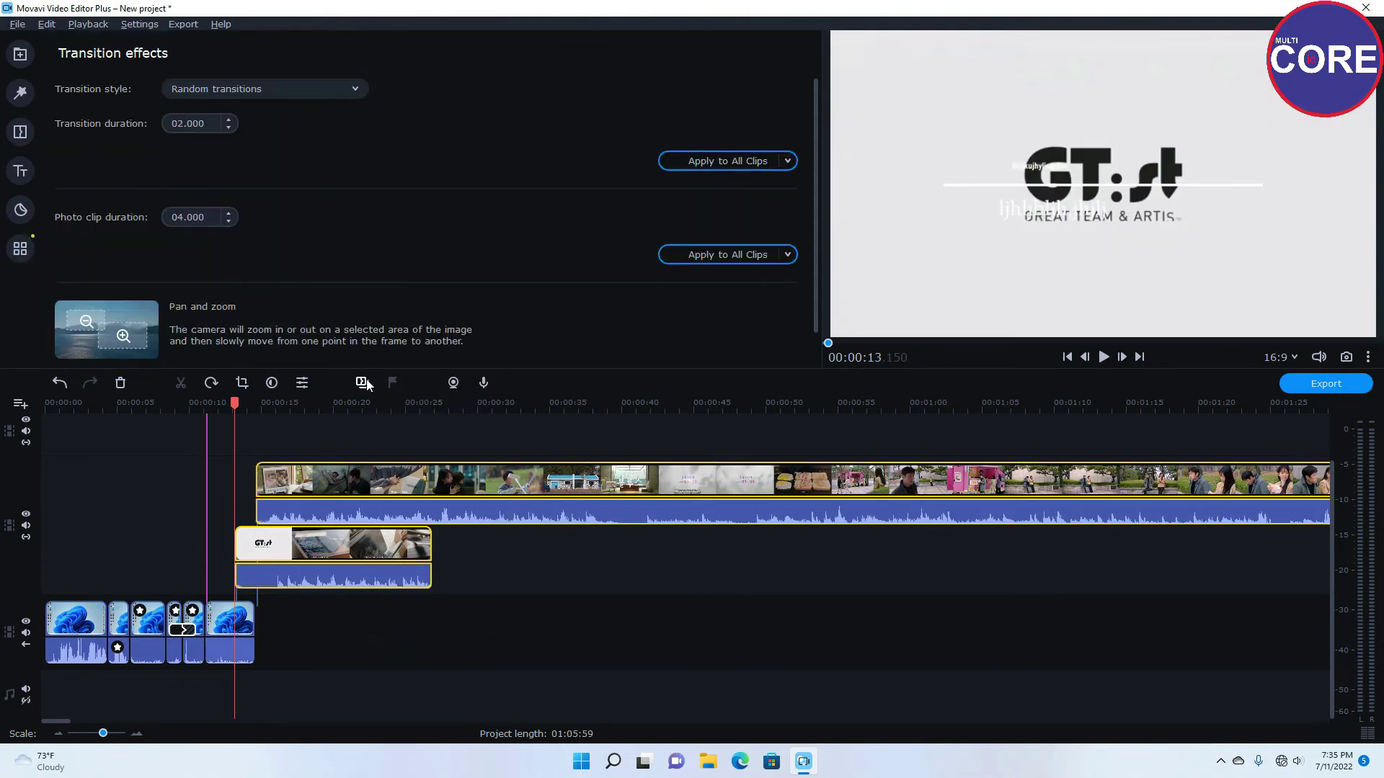
left_click(17, 24)
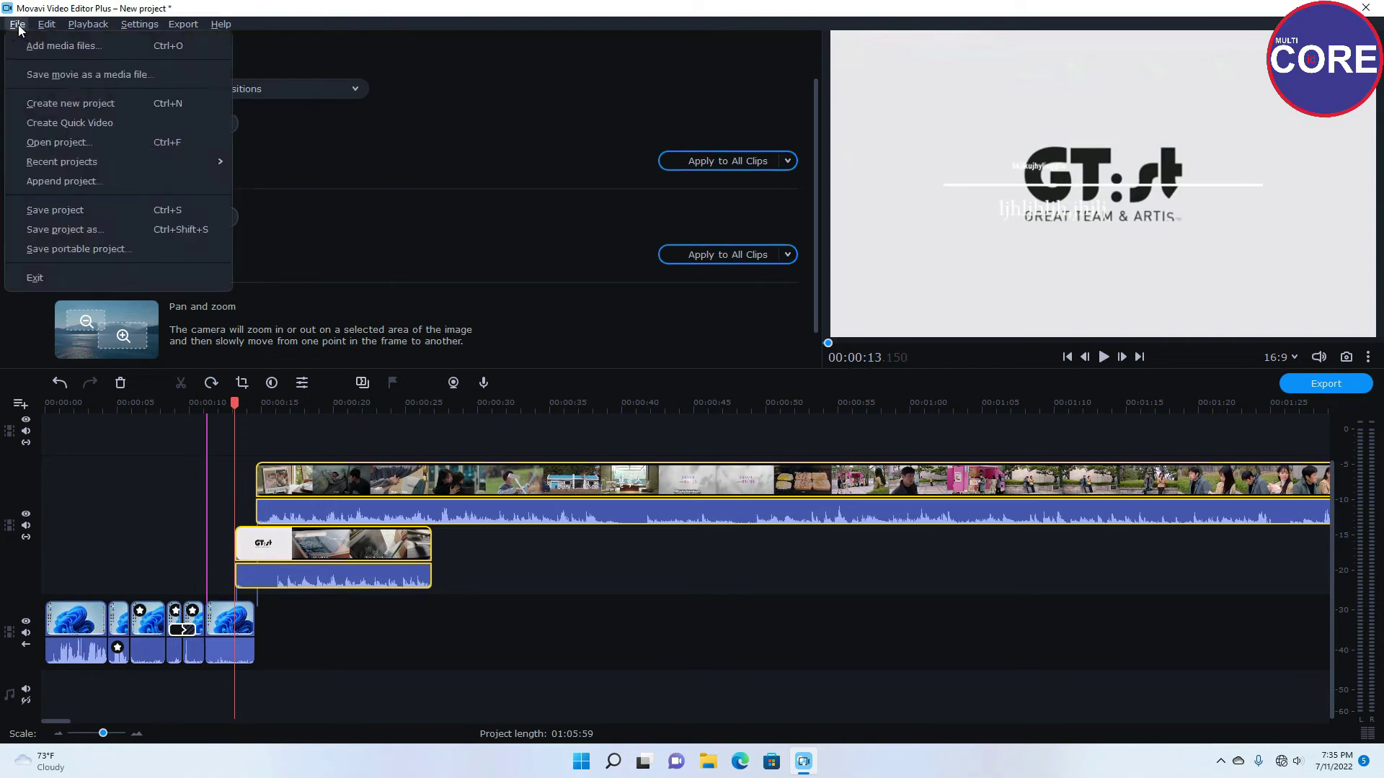
mouse_move(36, 27)
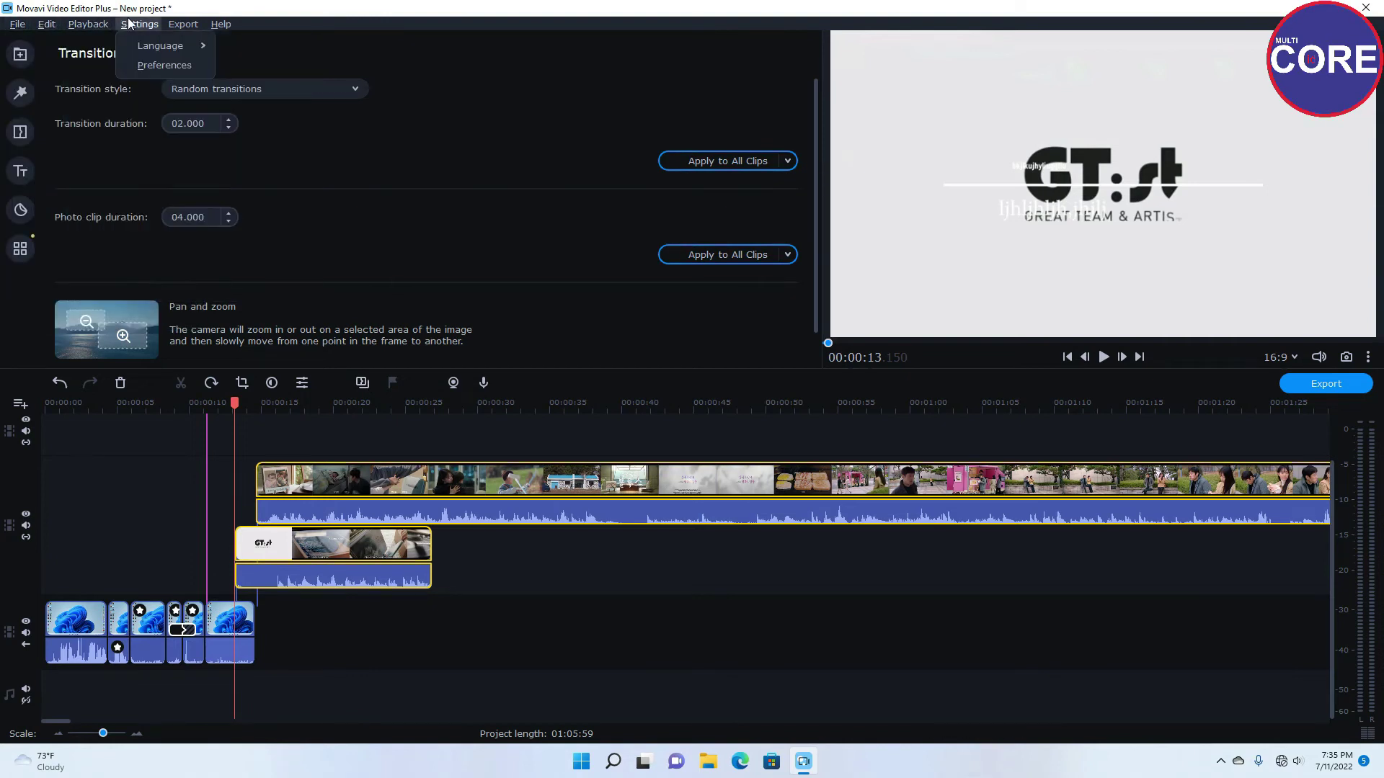
mouse_move(175, 26)
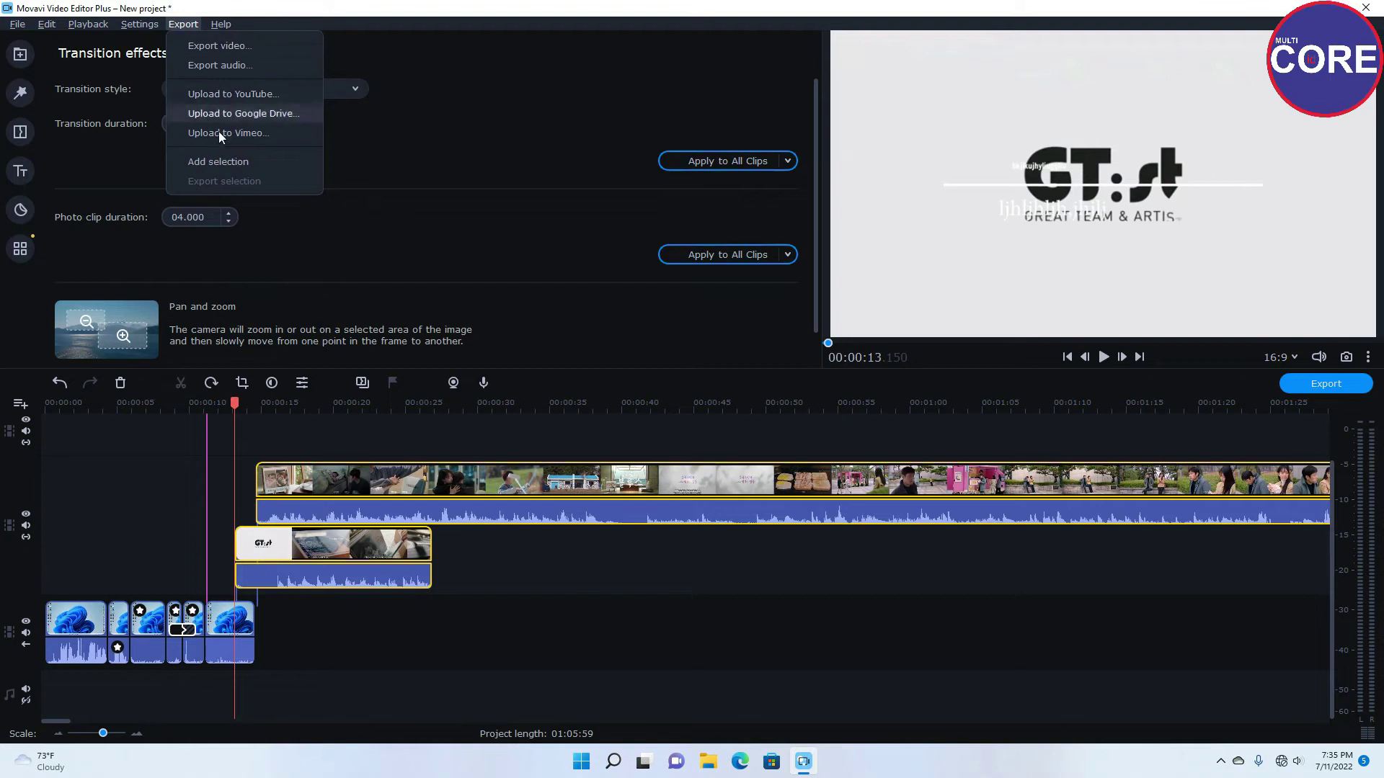
left_click(495, 570)
Step: Place both parts of the long segment in order on the main video track after the last desktop clip
left_click(383, 510)
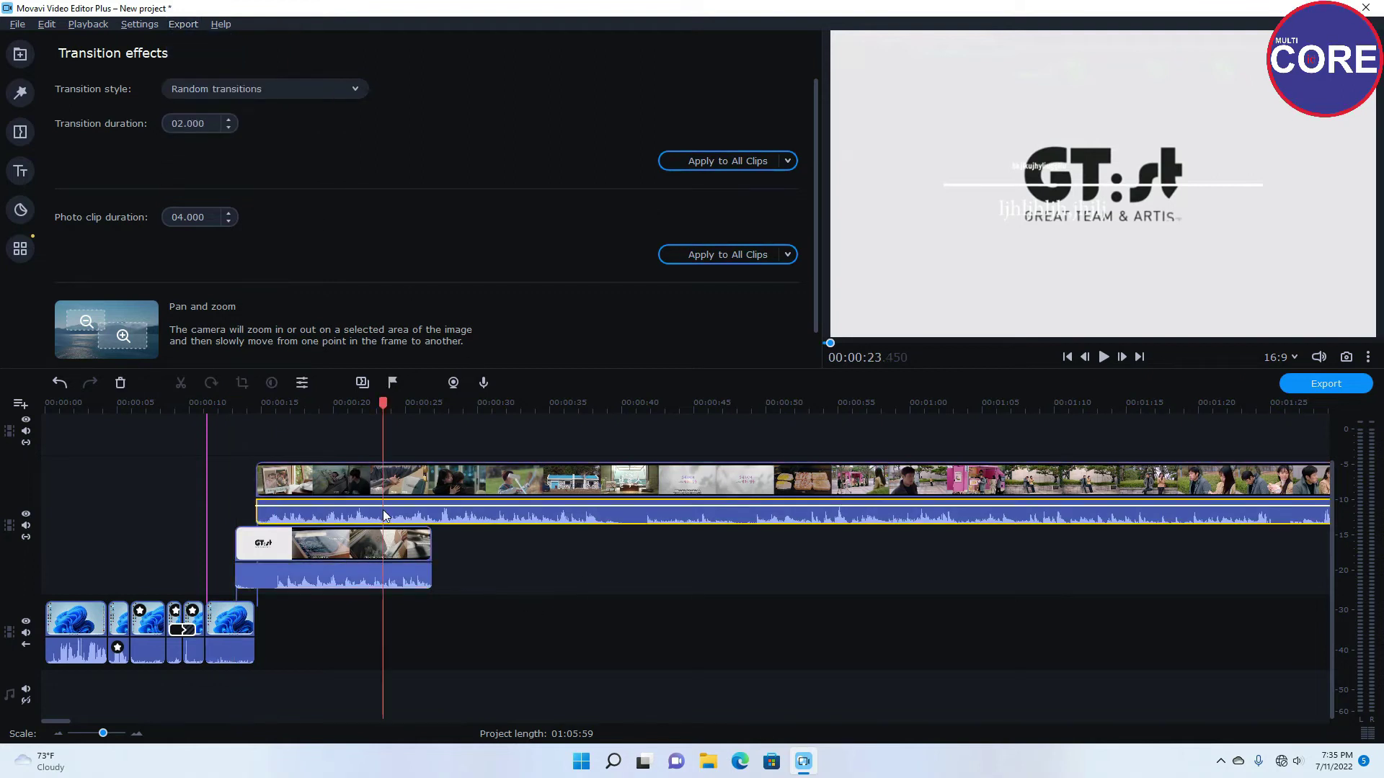
left_click_drag(263, 545, 283, 620)
left_click_drag(303, 541, 502, 605)
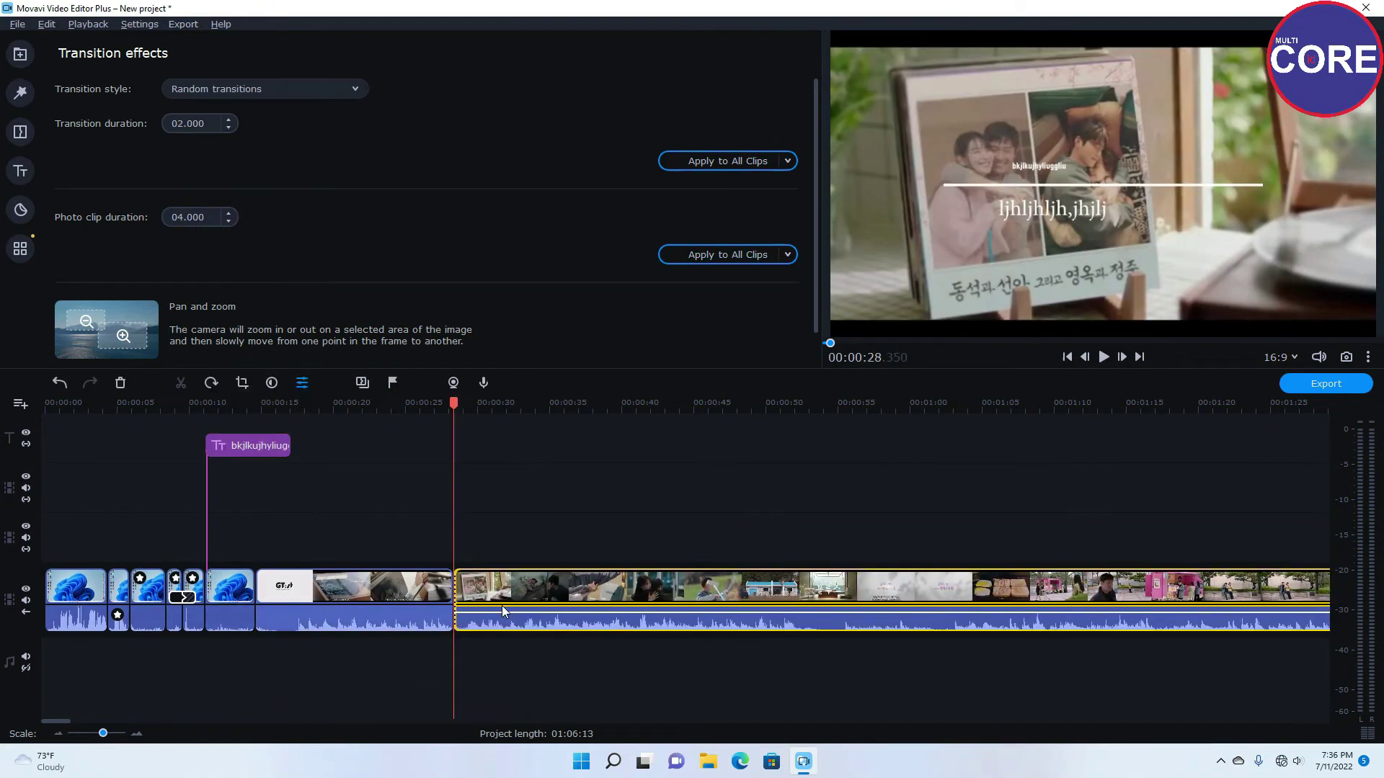
Step: Split the second part of the long segment at 00:00:34.200, 00:00:42.100 and 00:00:49.950
left_click(538, 595)
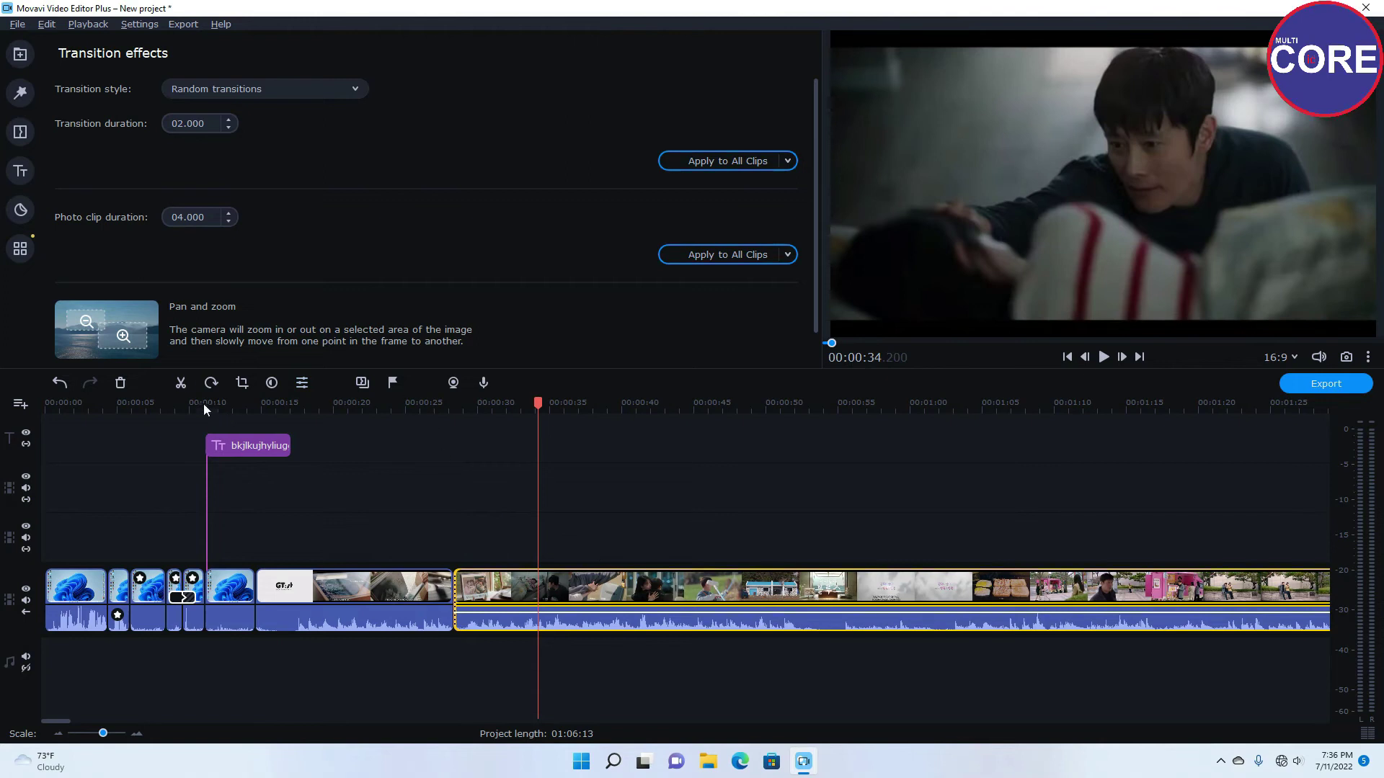
left_click(182, 382)
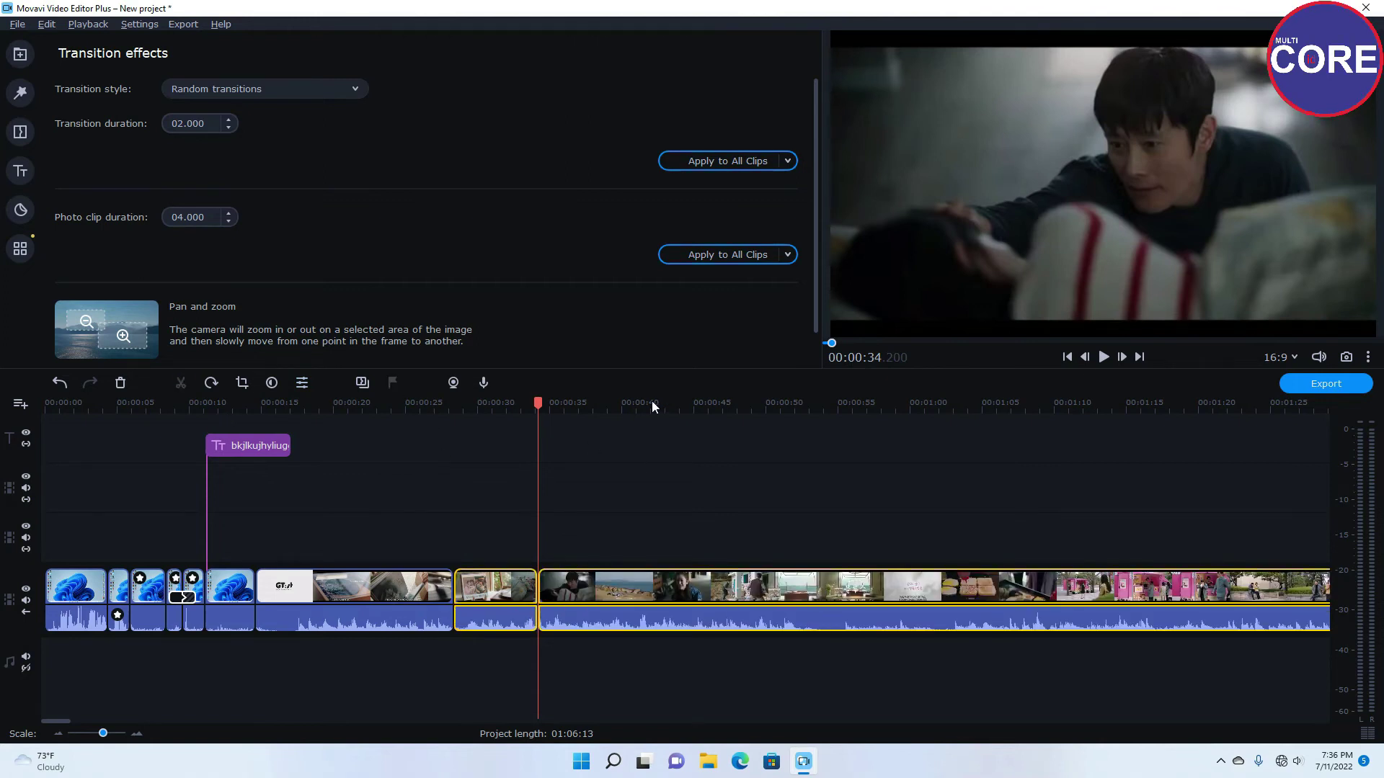
left_click(652, 402)
left_click(181, 384)
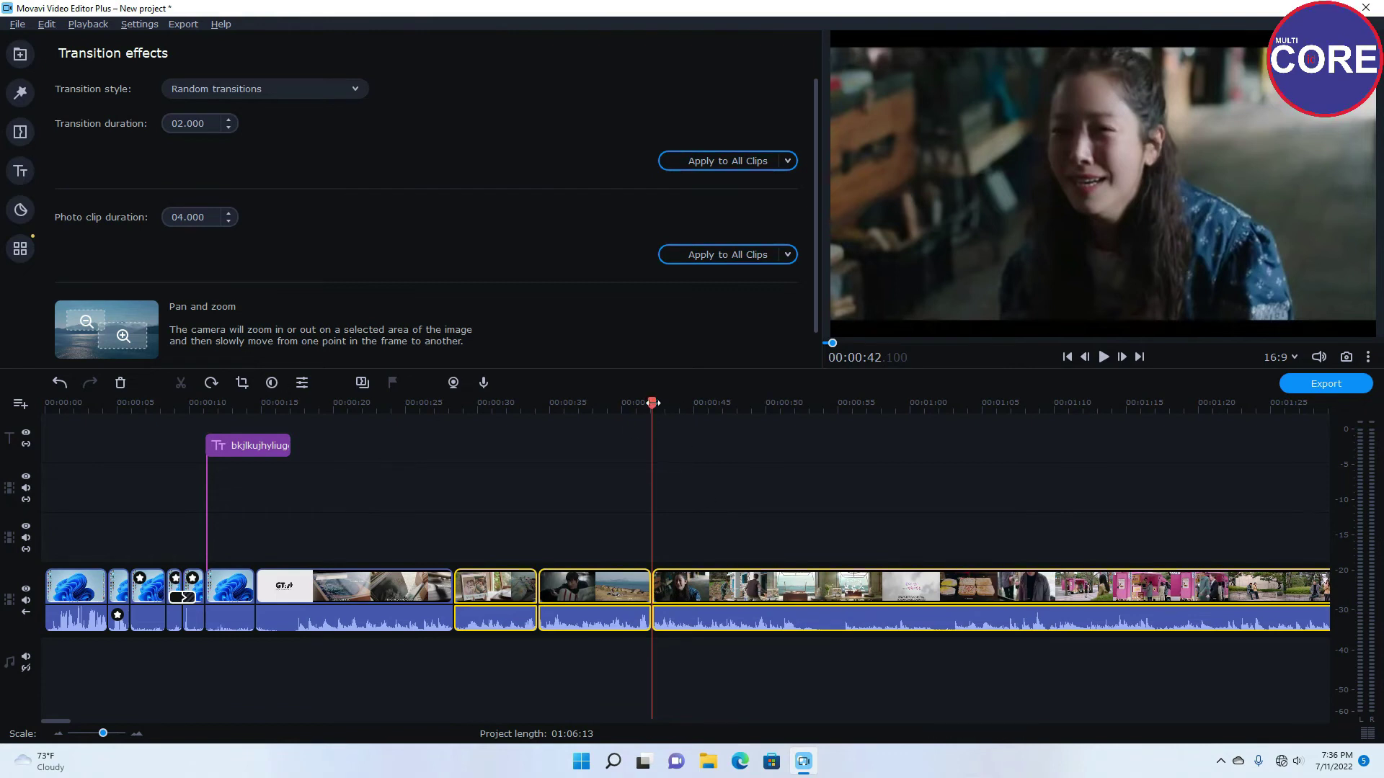
left_click_drag(652, 424, 764, 424)
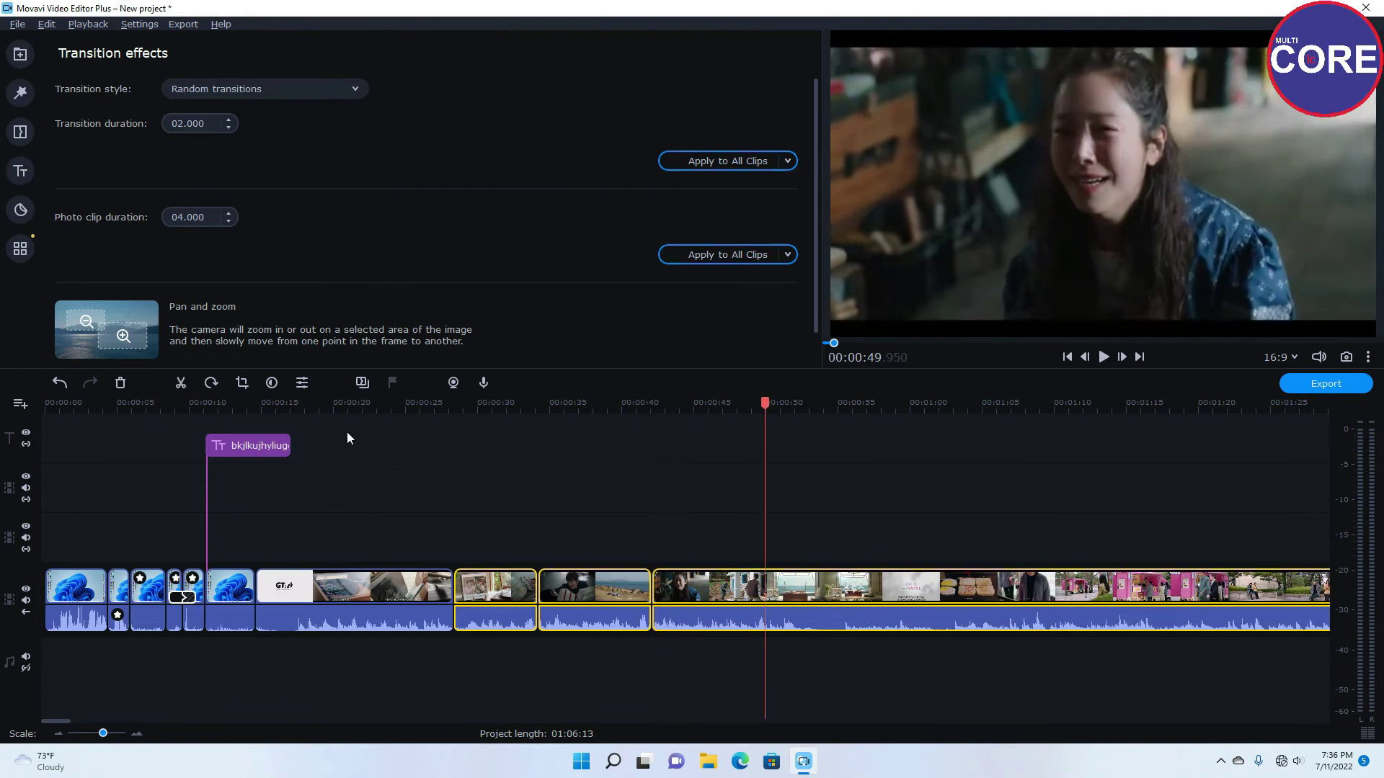
left_click(181, 384)
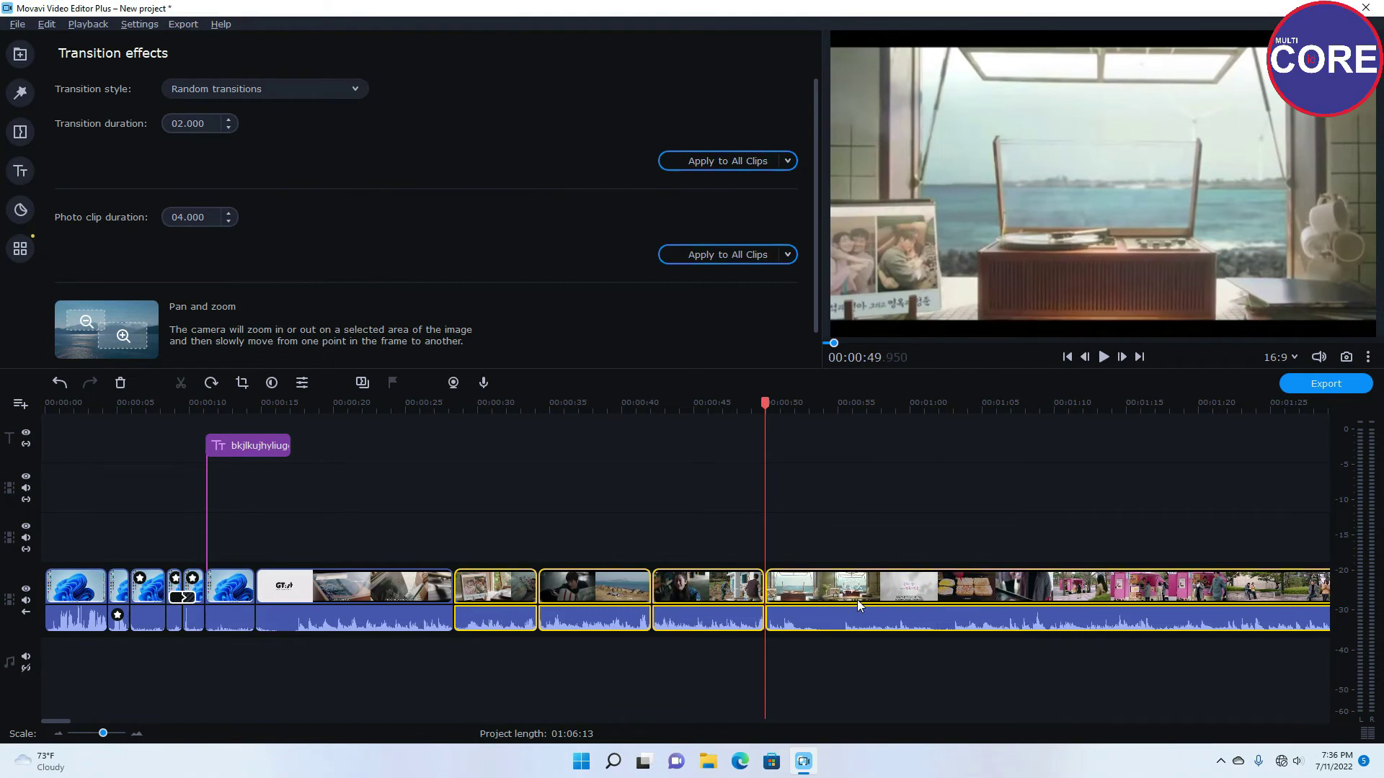
Step: Move the last part of the long segment onto the upper video track at the project's start
left_click_drag(841, 578, 116, 555)
left_click(868, 582)
left_click_drag(114, 503, 118, 563)
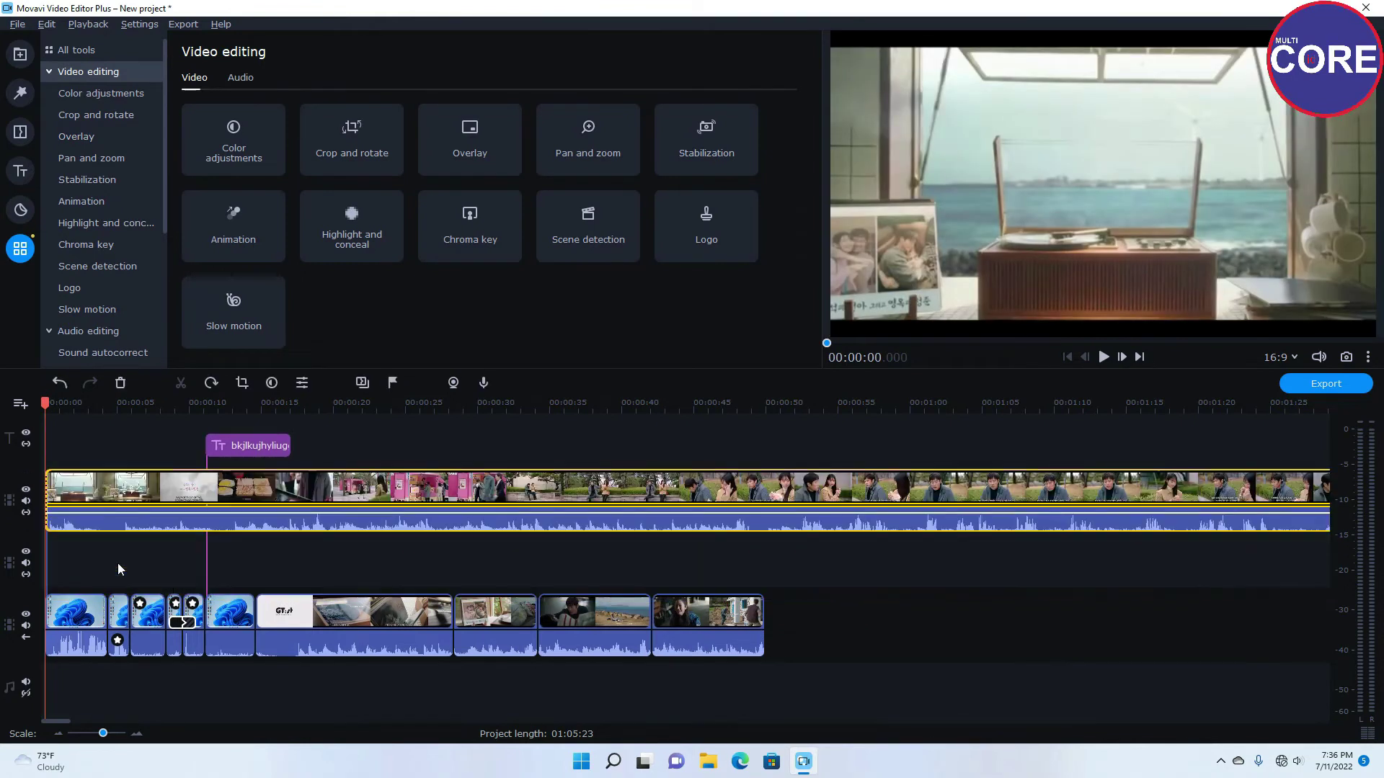
left_click(374, 570)
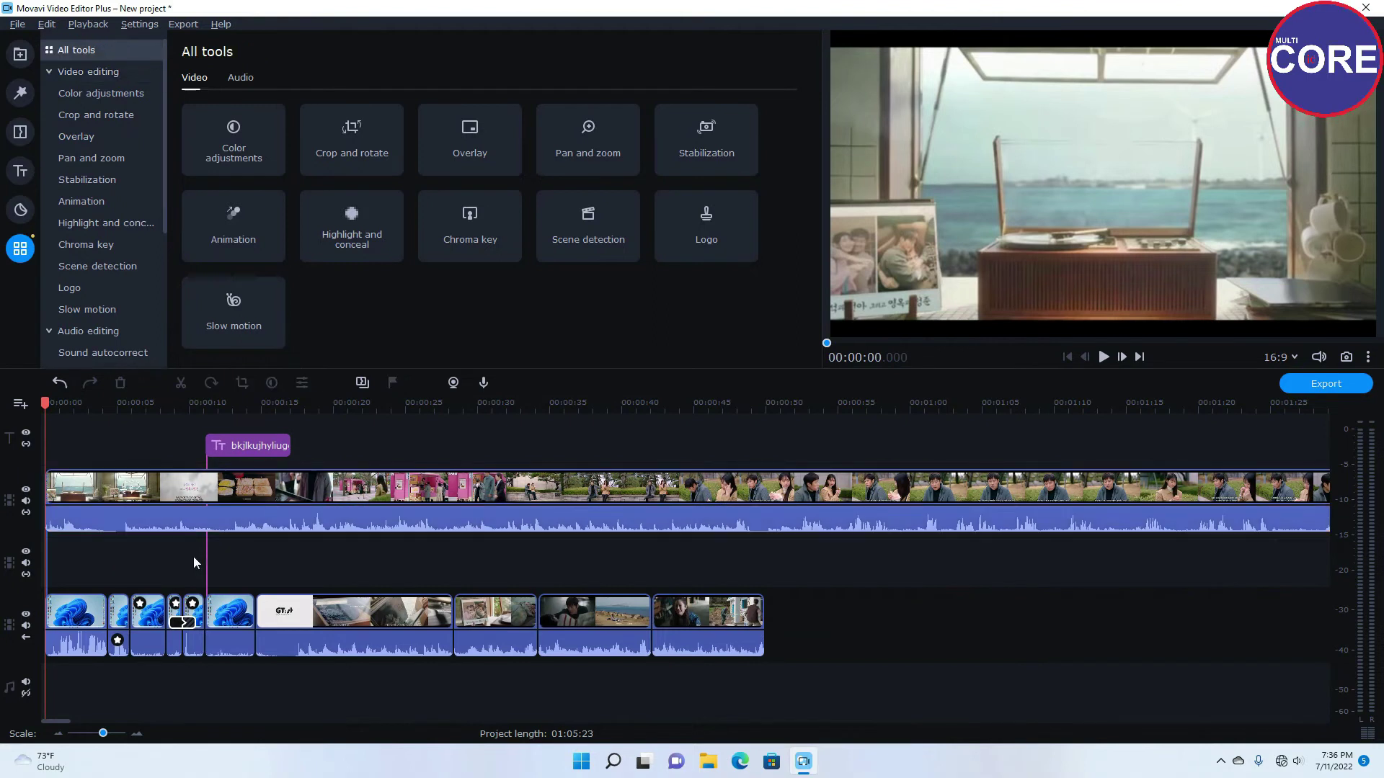
Step: Add the desktop recording from the media bin to the start of the empty middle video track
left_click(142, 497)
left_click(105, 485)
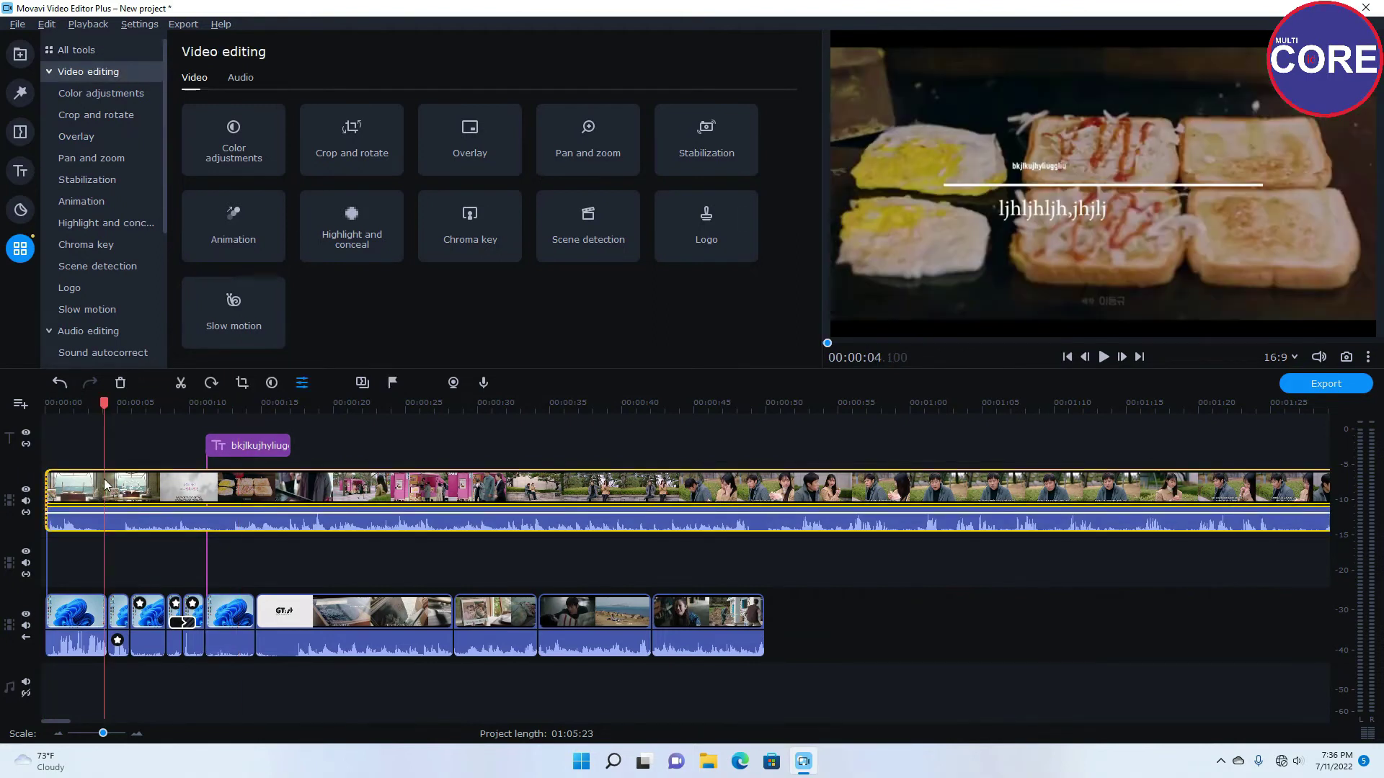
left_click(20, 54)
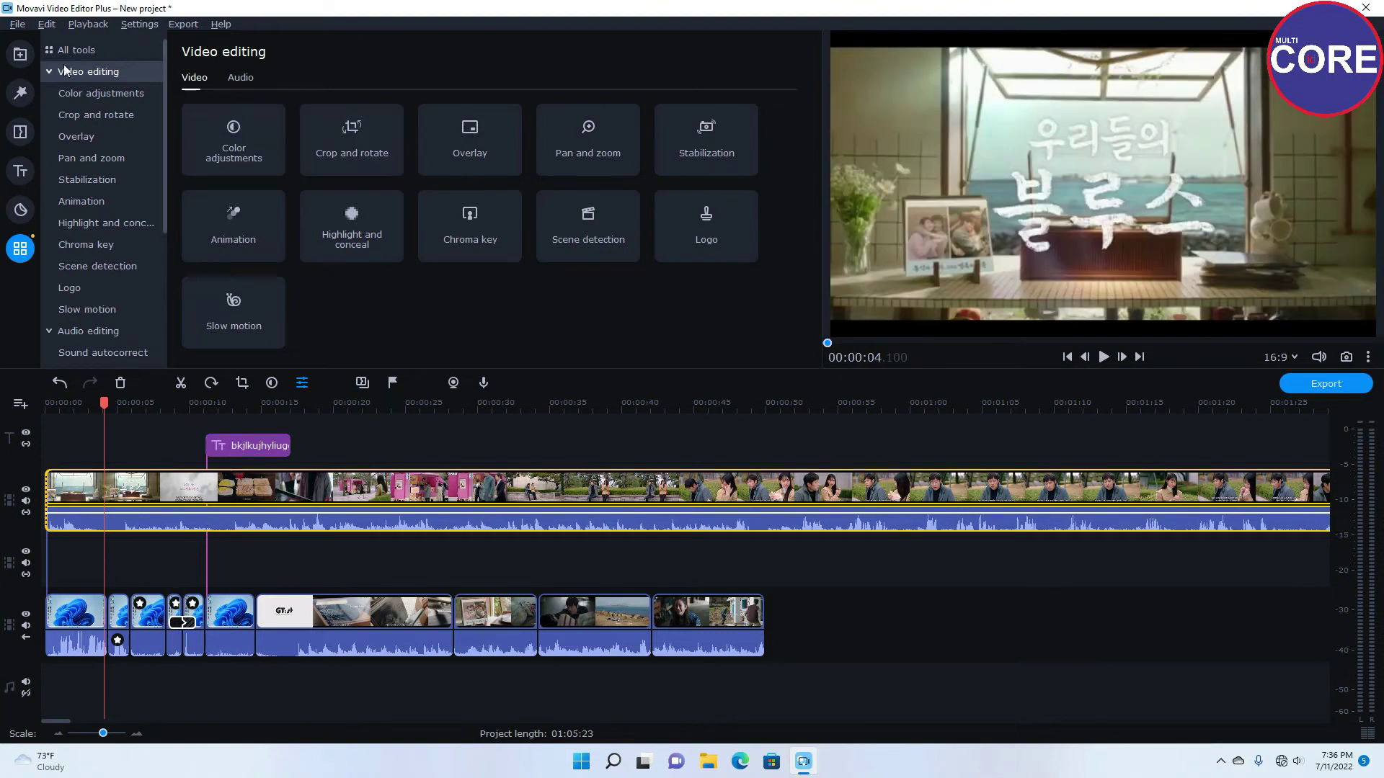
left_click_drag(211, 113, 50, 539)
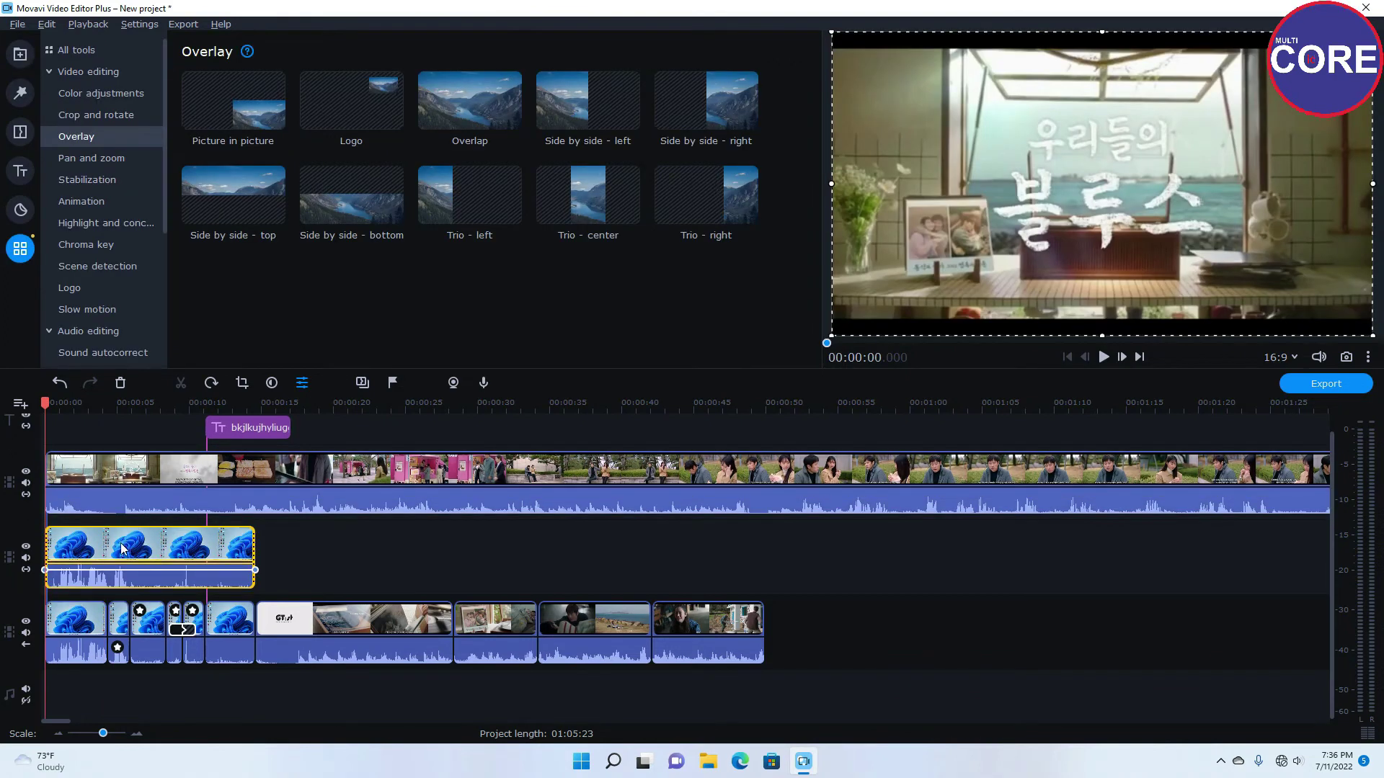
Step: Split the long segment on the top video track at 00:00:05.150
left_click(119, 425)
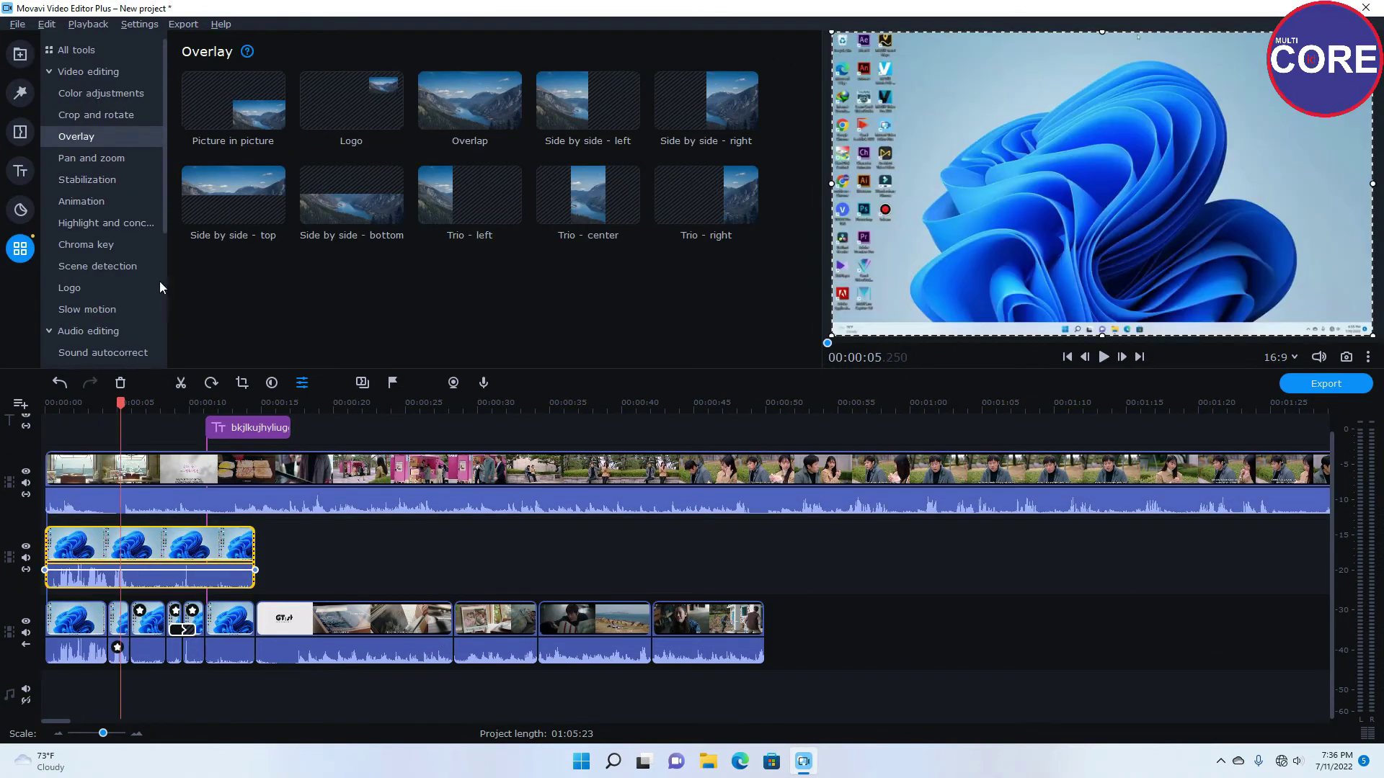
left_click(169, 470)
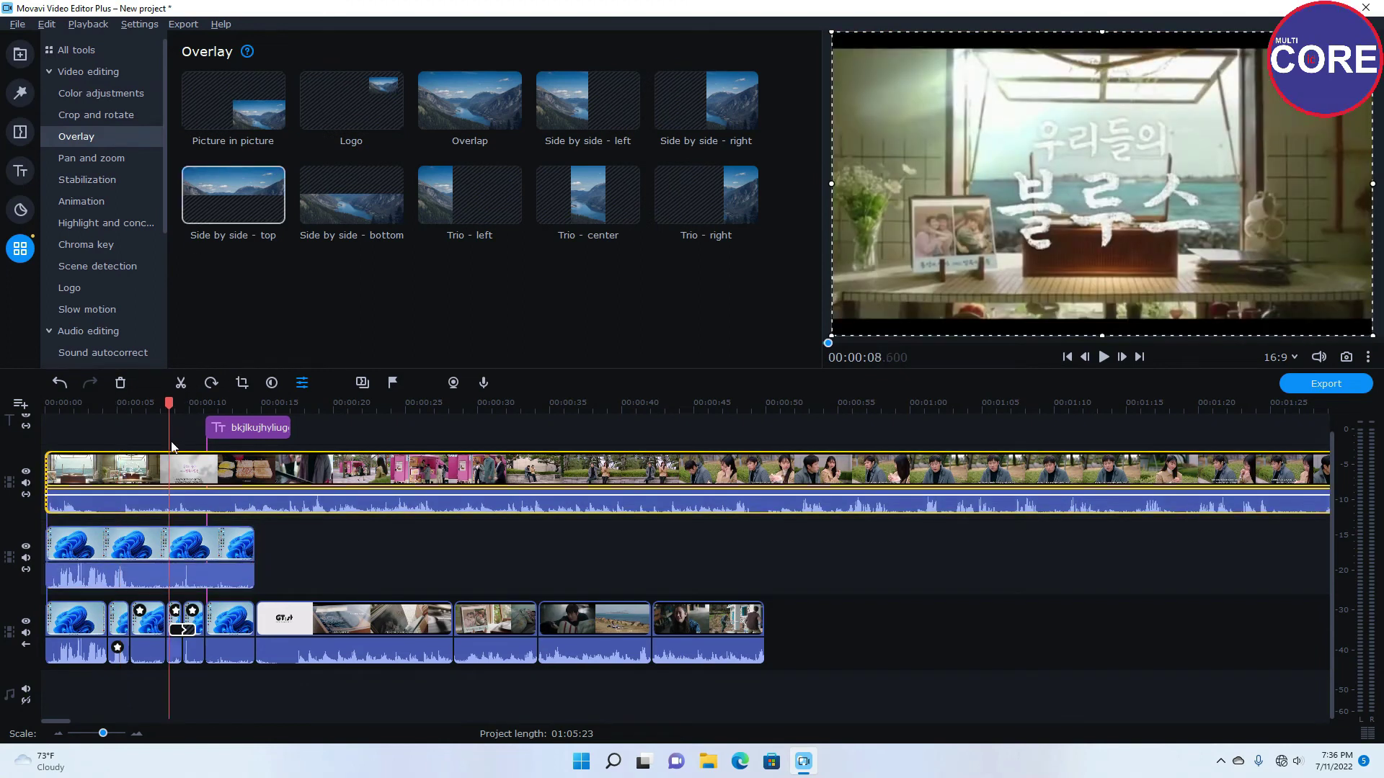
left_click(152, 424)
left_click(98, 423)
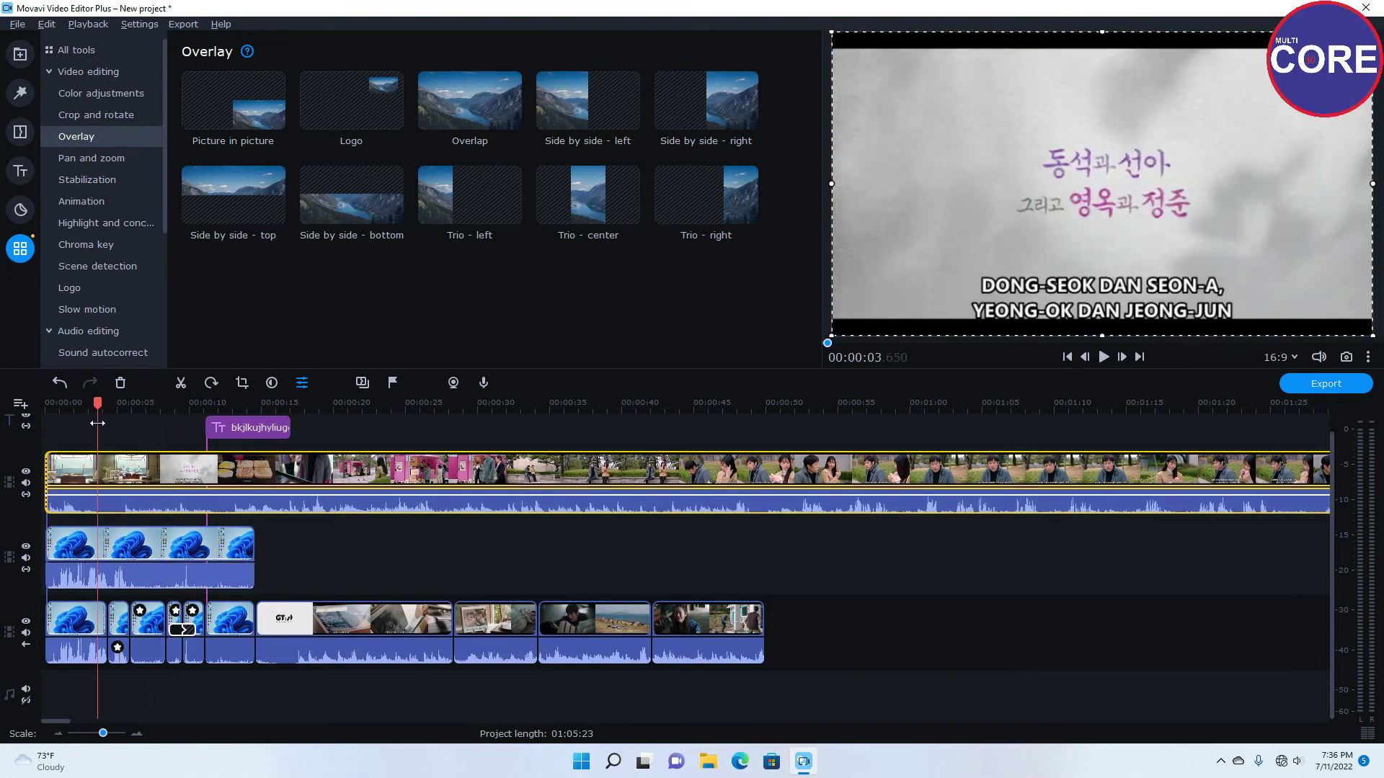
left_click(118, 482)
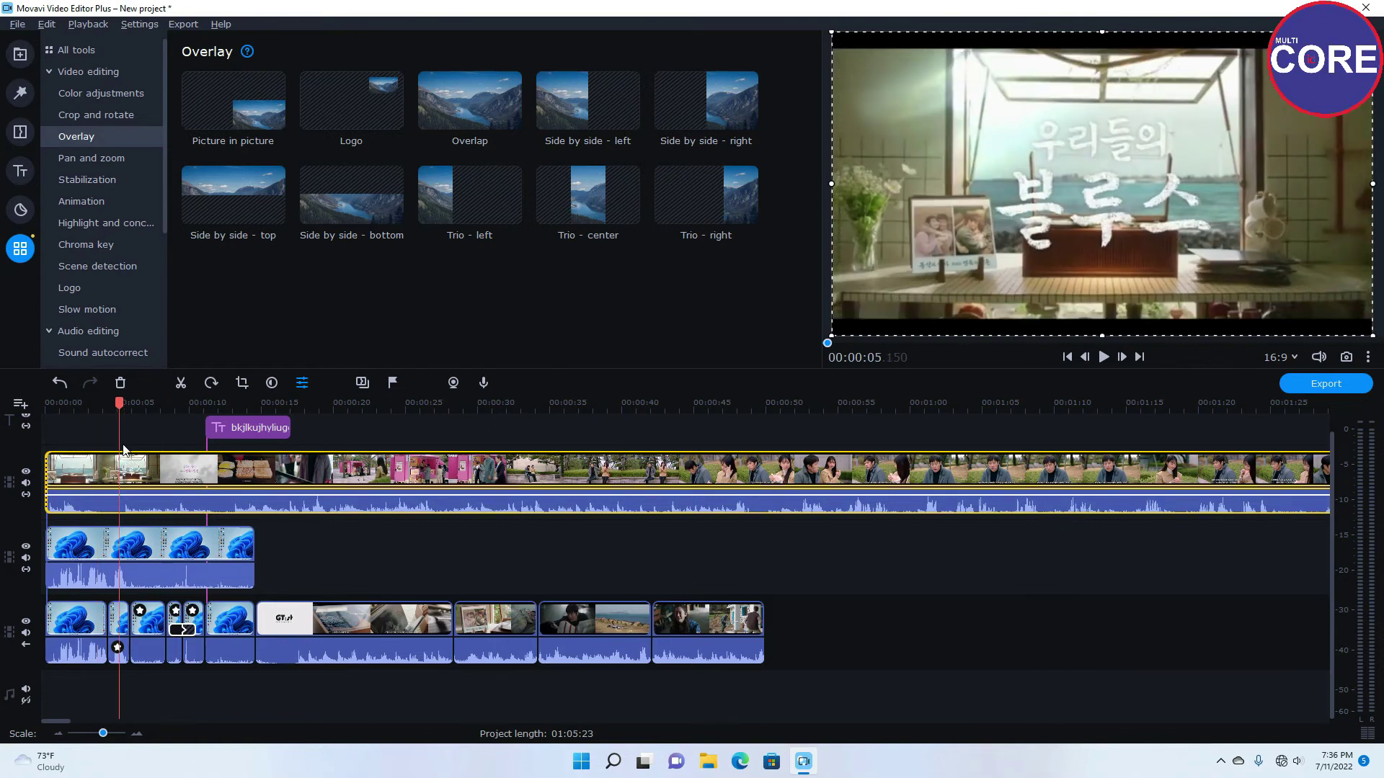
left_click(181, 383)
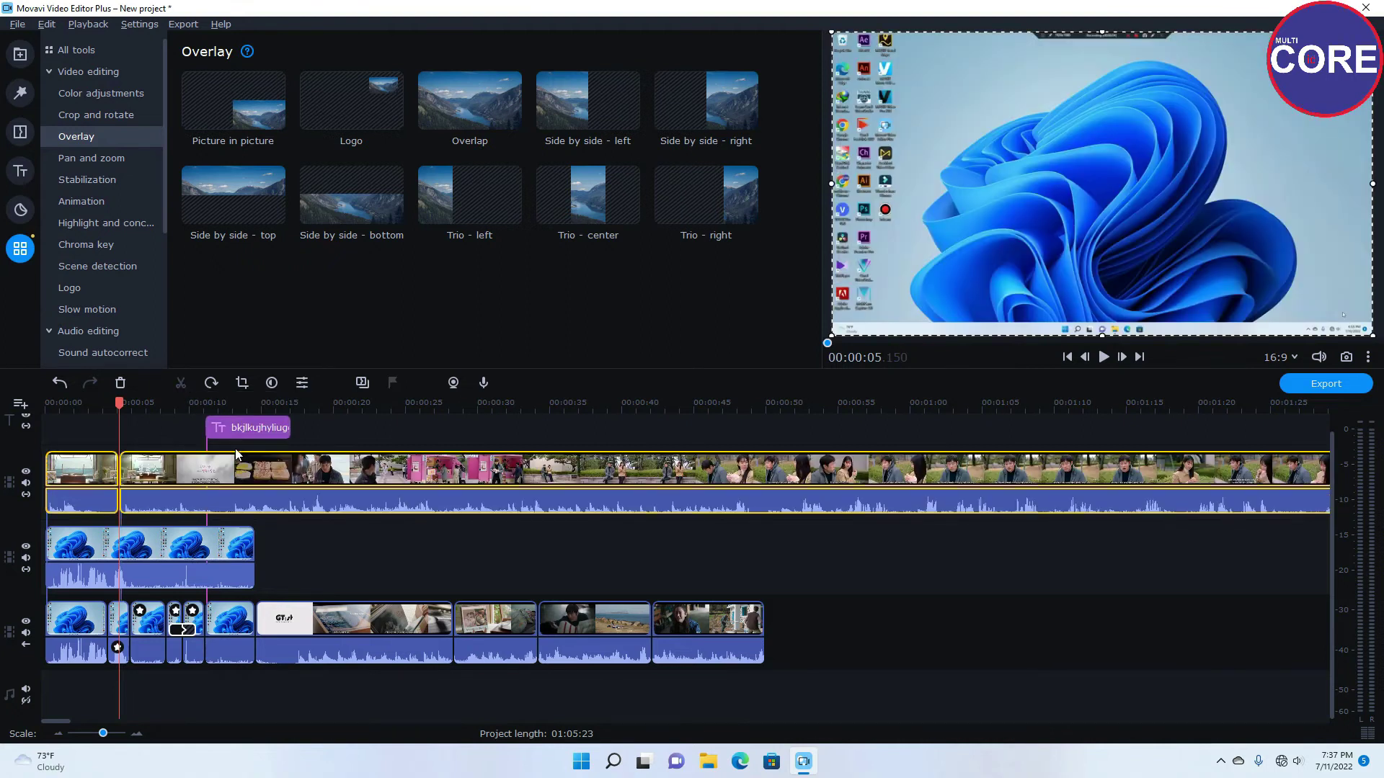
Step: Split the rest of the top-track segment at 00:00:09.550, 00:00:21.750 and 00:00:31.050
left_click(183, 404)
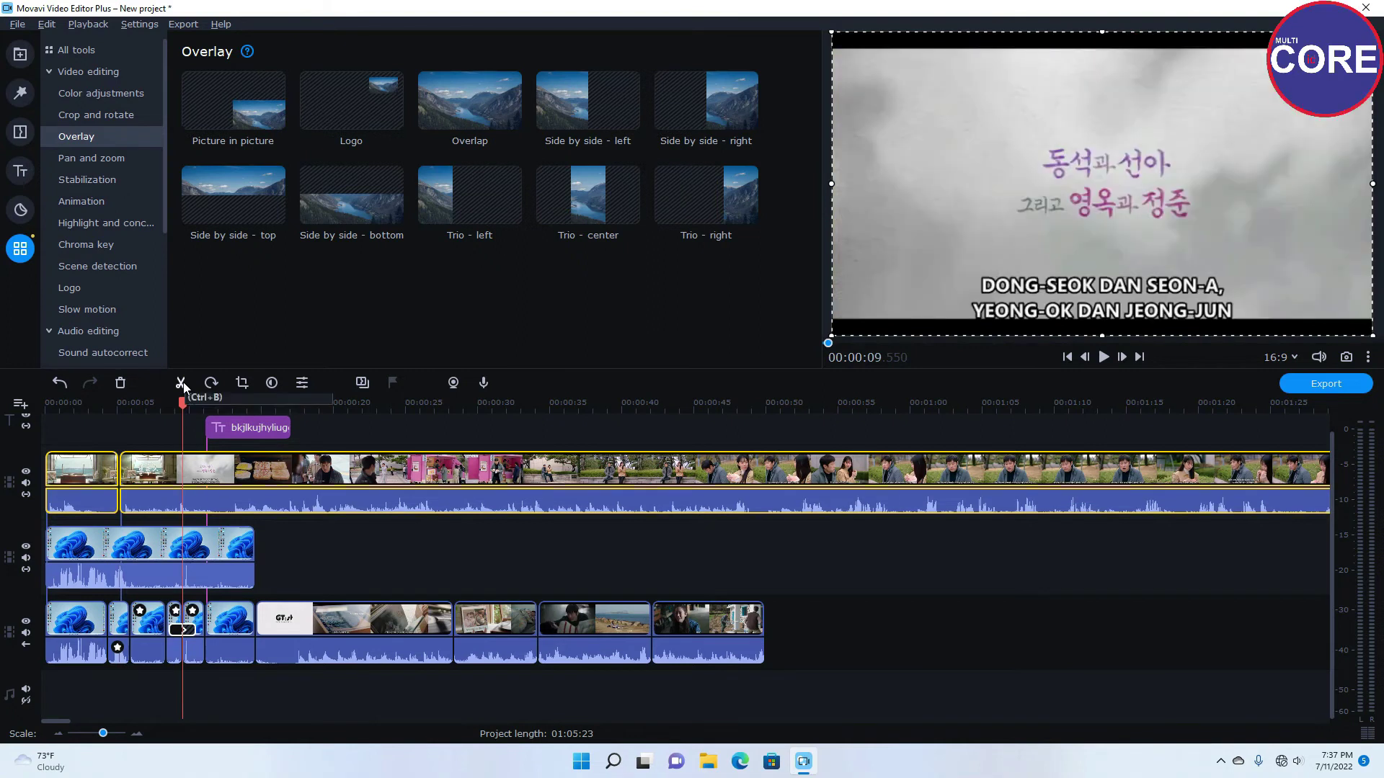
left_click(182, 384)
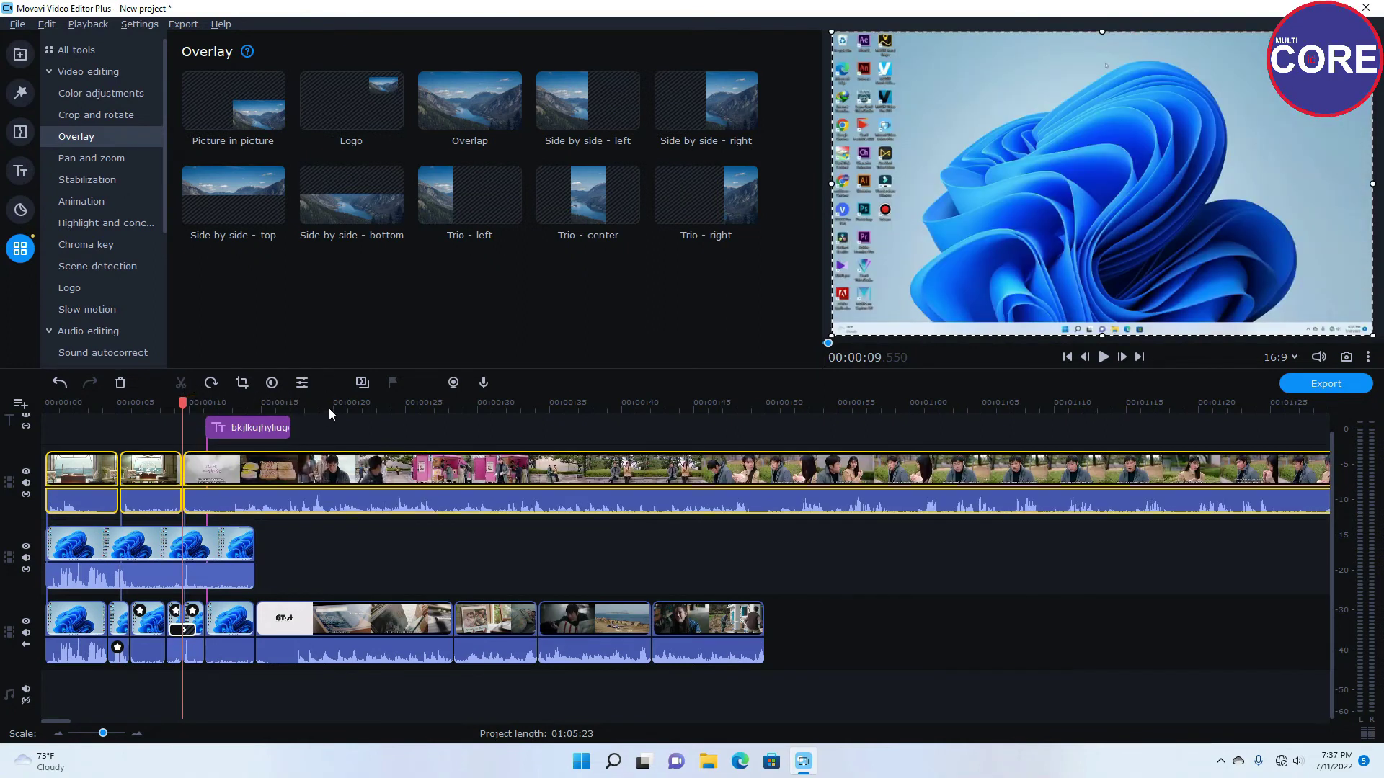
left_click(188, 405)
left_click(358, 408)
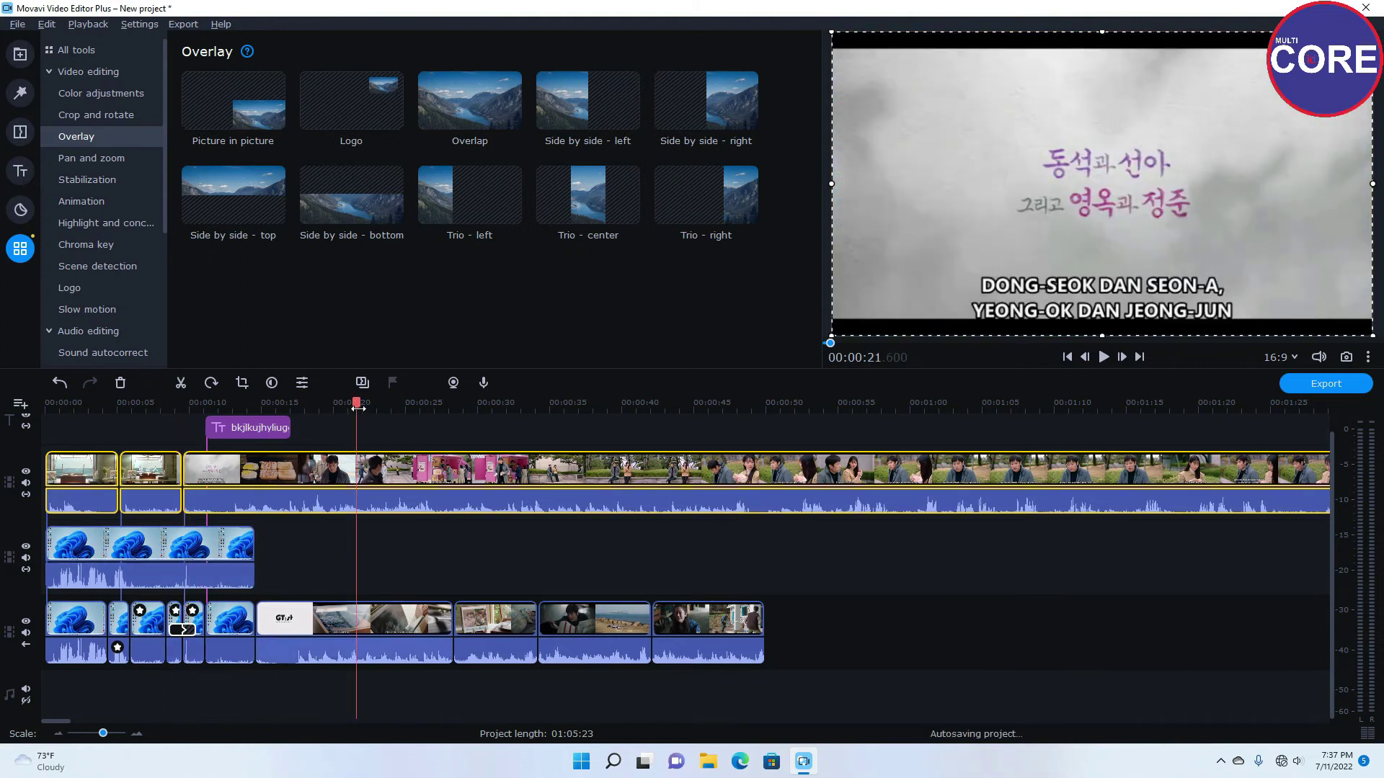
left_click(180, 383)
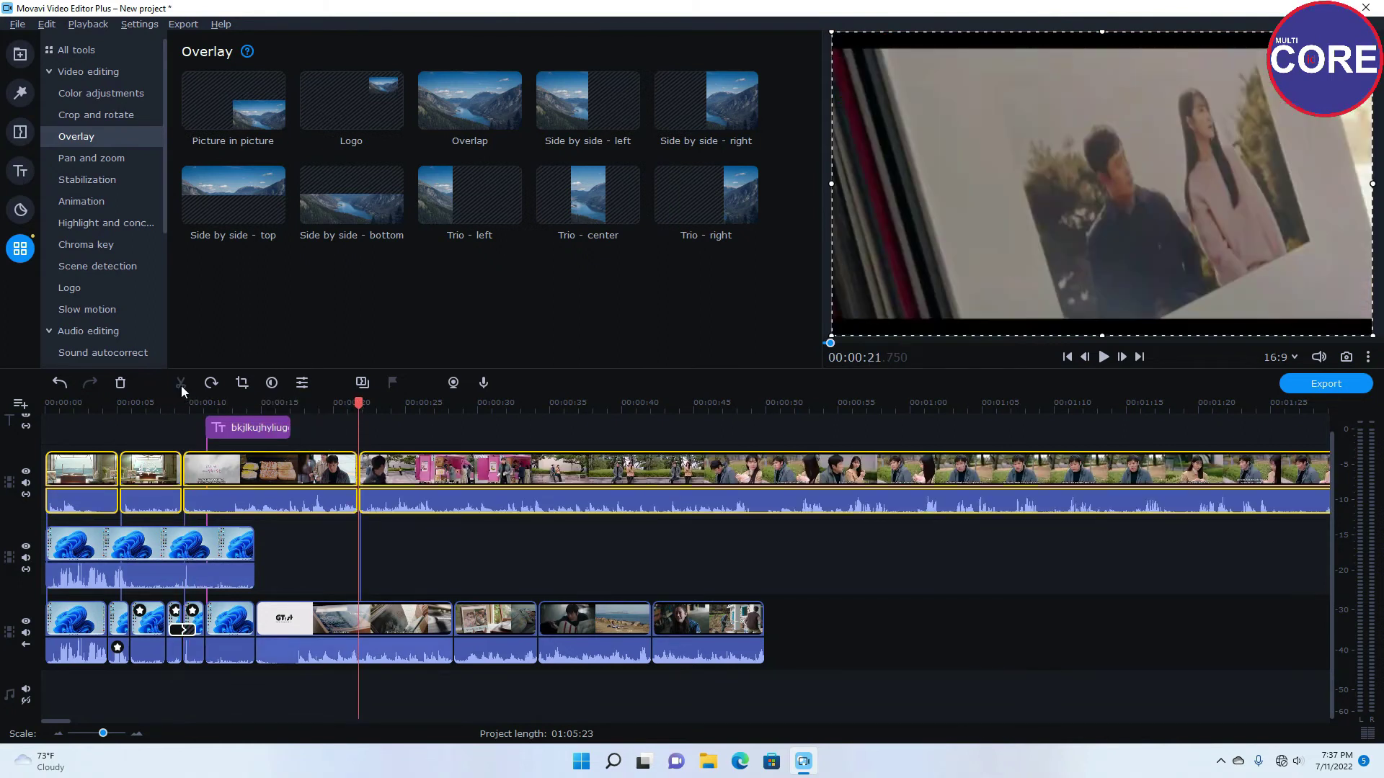
left_click(491, 404)
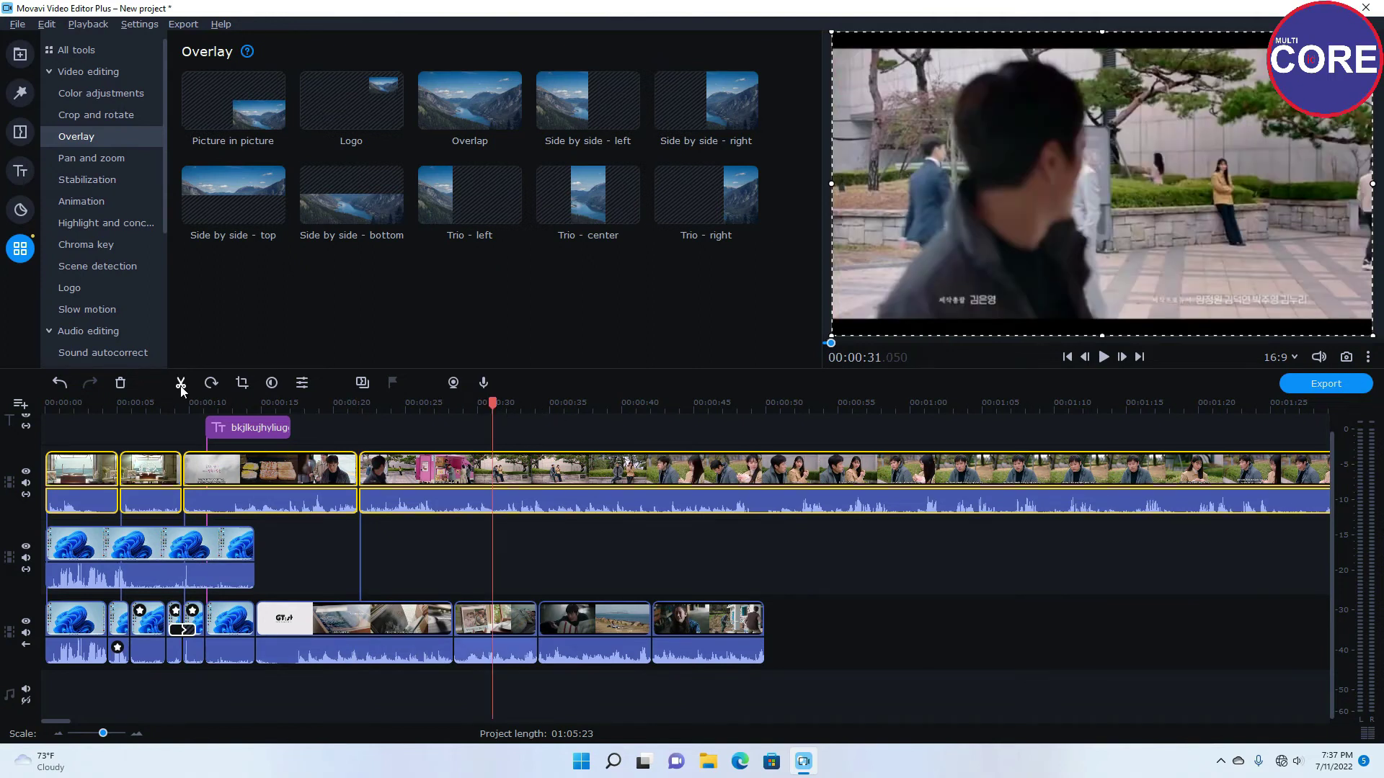
left_click(180, 385)
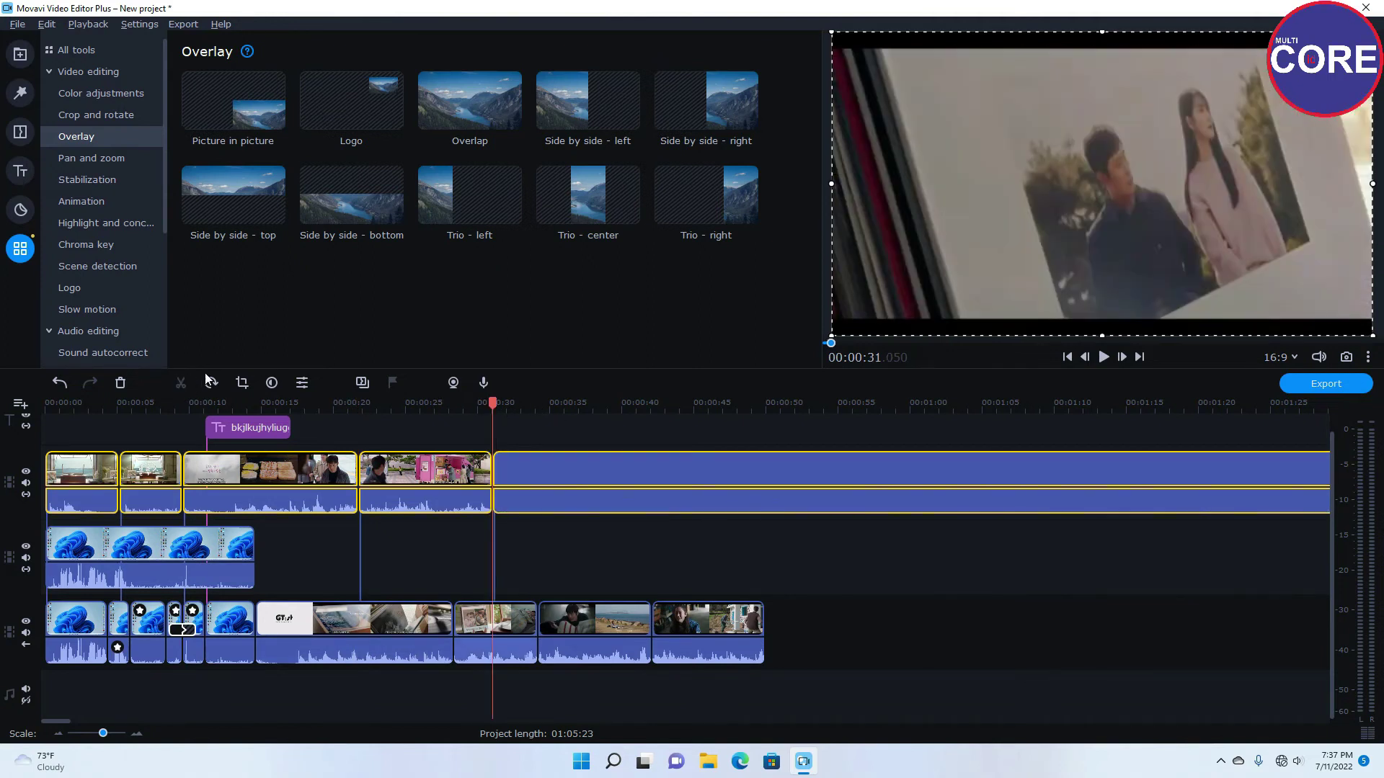
Step: Split the desktop recording on the middle video track at 00:00:05.750 and 00:00:10.700
left_click(163, 554)
left_click(164, 404)
left_click(96, 406)
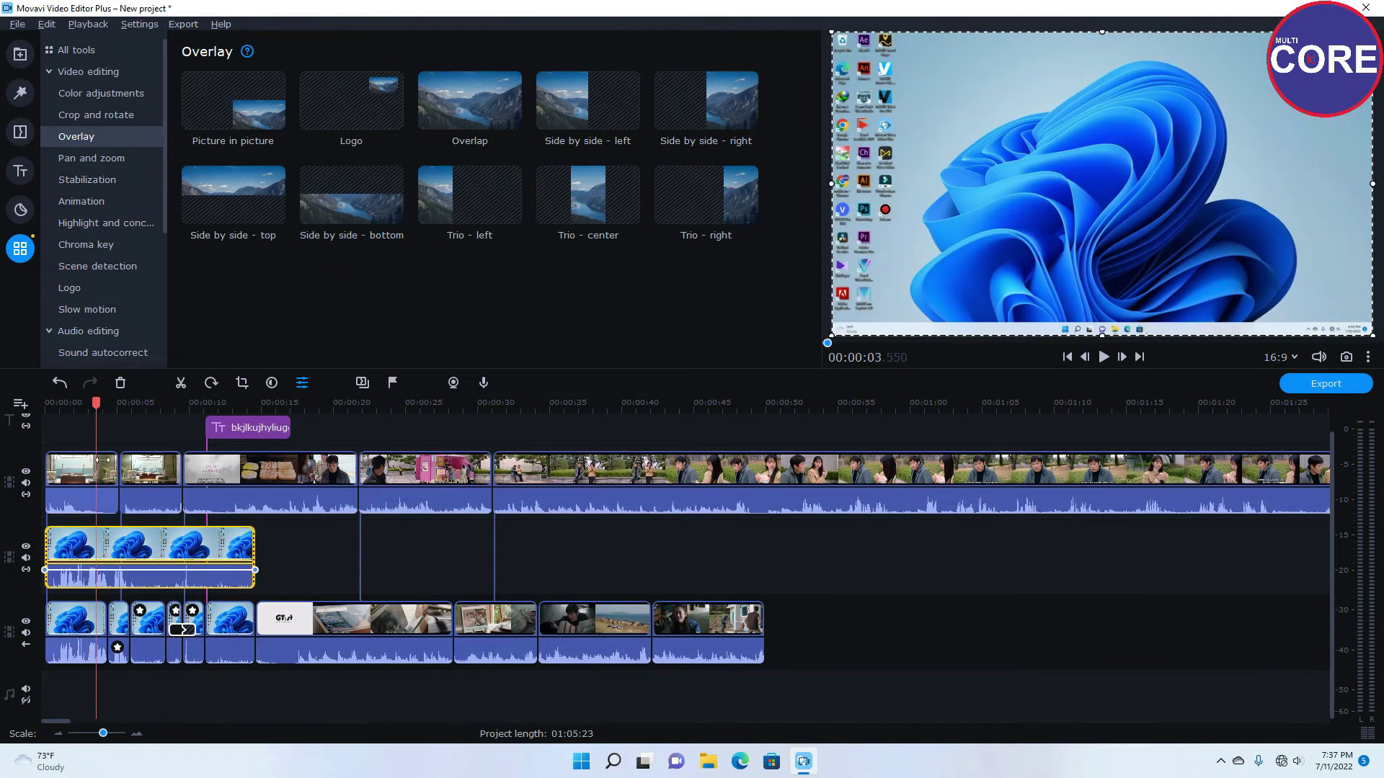
left_click(129, 555)
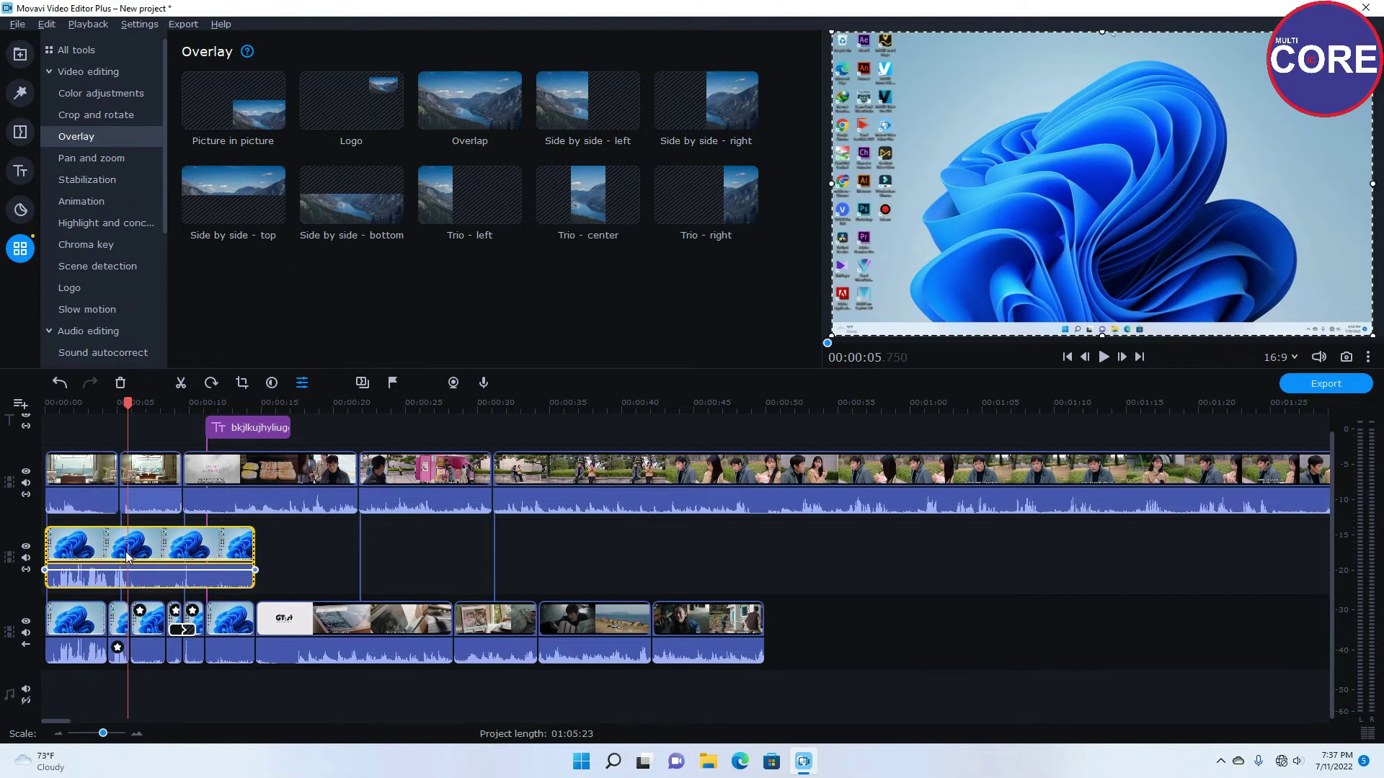
left_click(181, 389)
left_click(182, 410)
left_click_drag(181, 412, 185, 412)
left_click(200, 561)
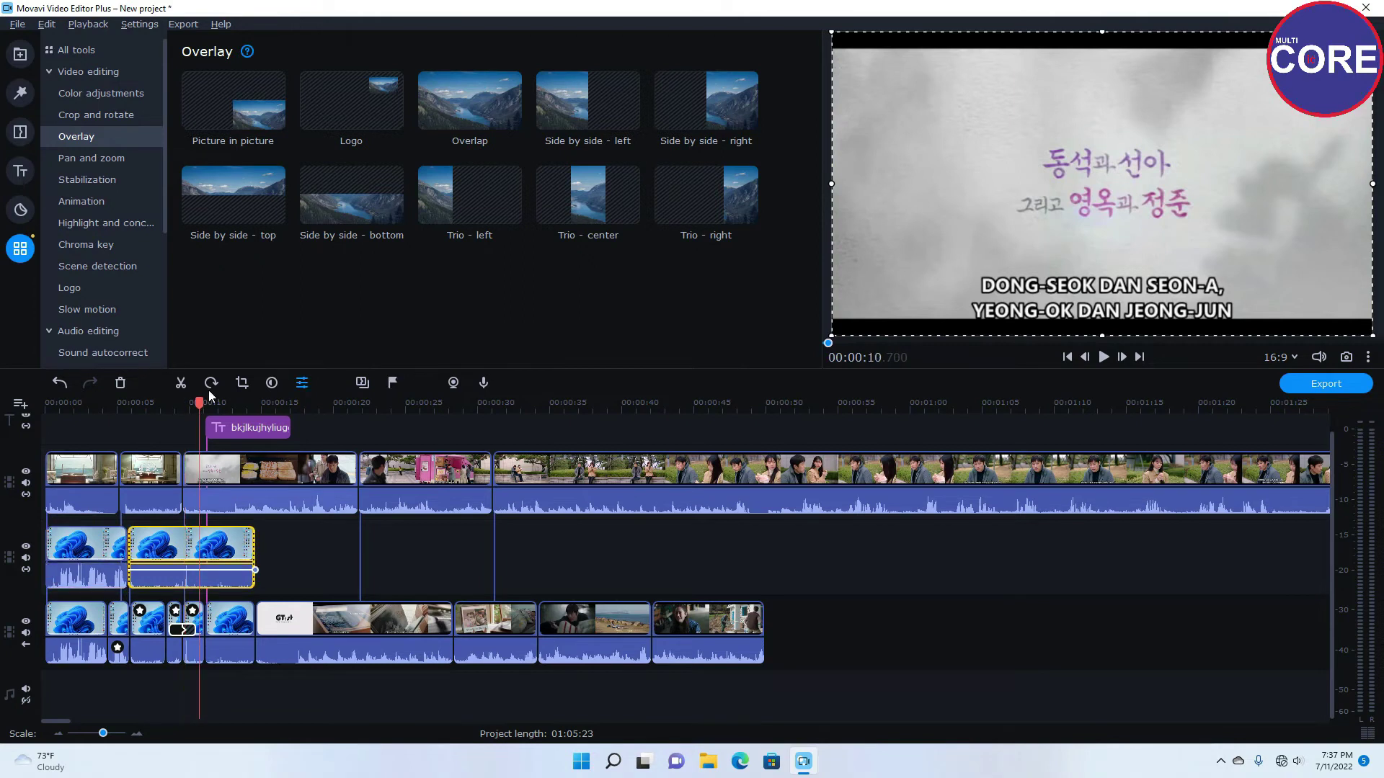
left_click(180, 382)
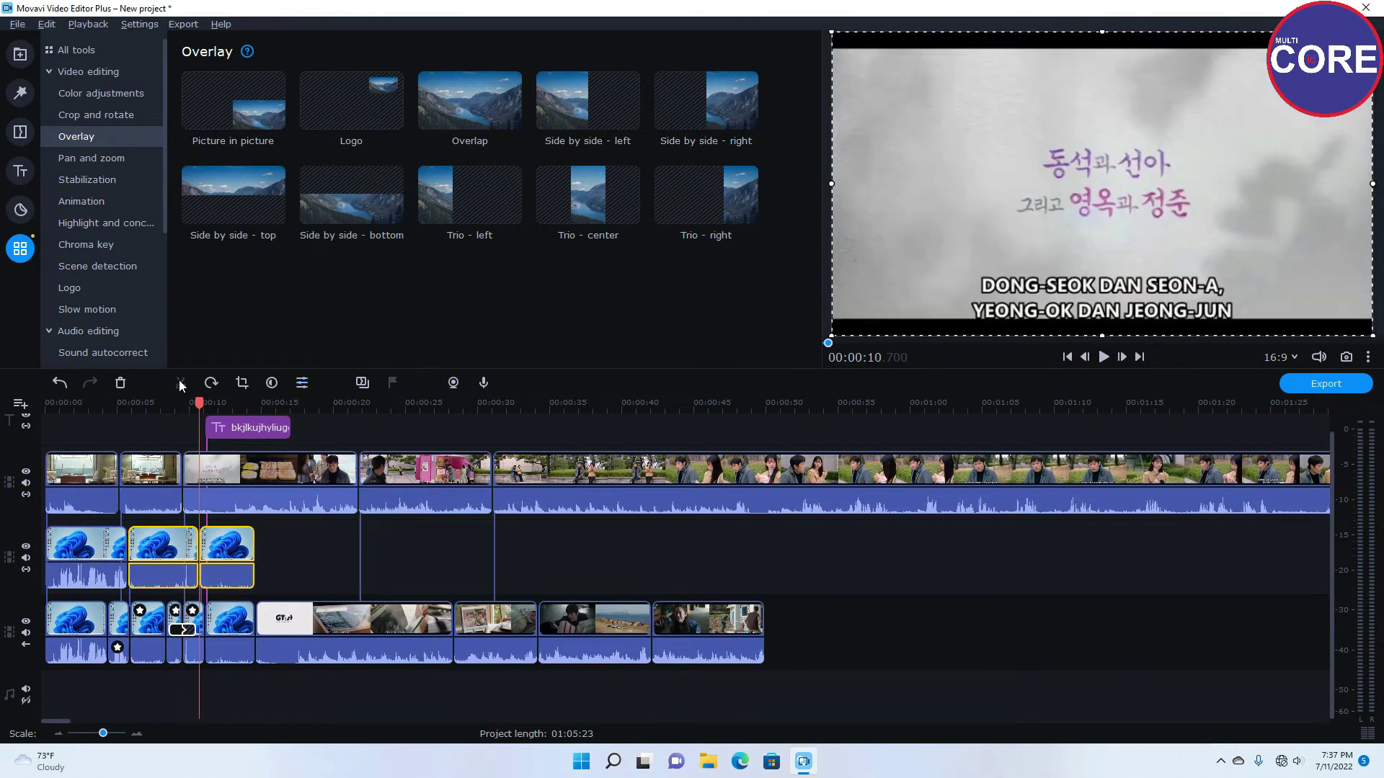
Step: Create a new, empty project in place of the current one
left_click(13, 27)
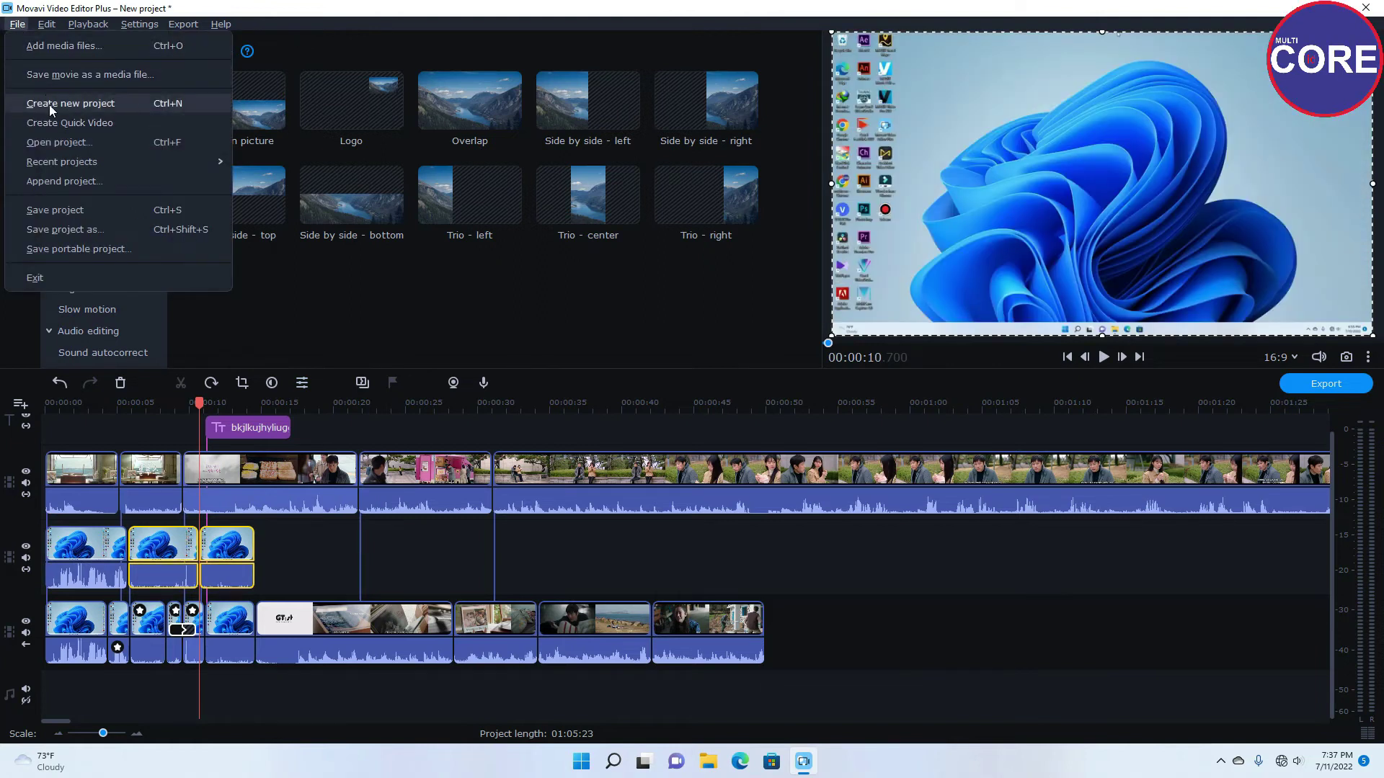
left_click(51, 103)
left_click(709, 405)
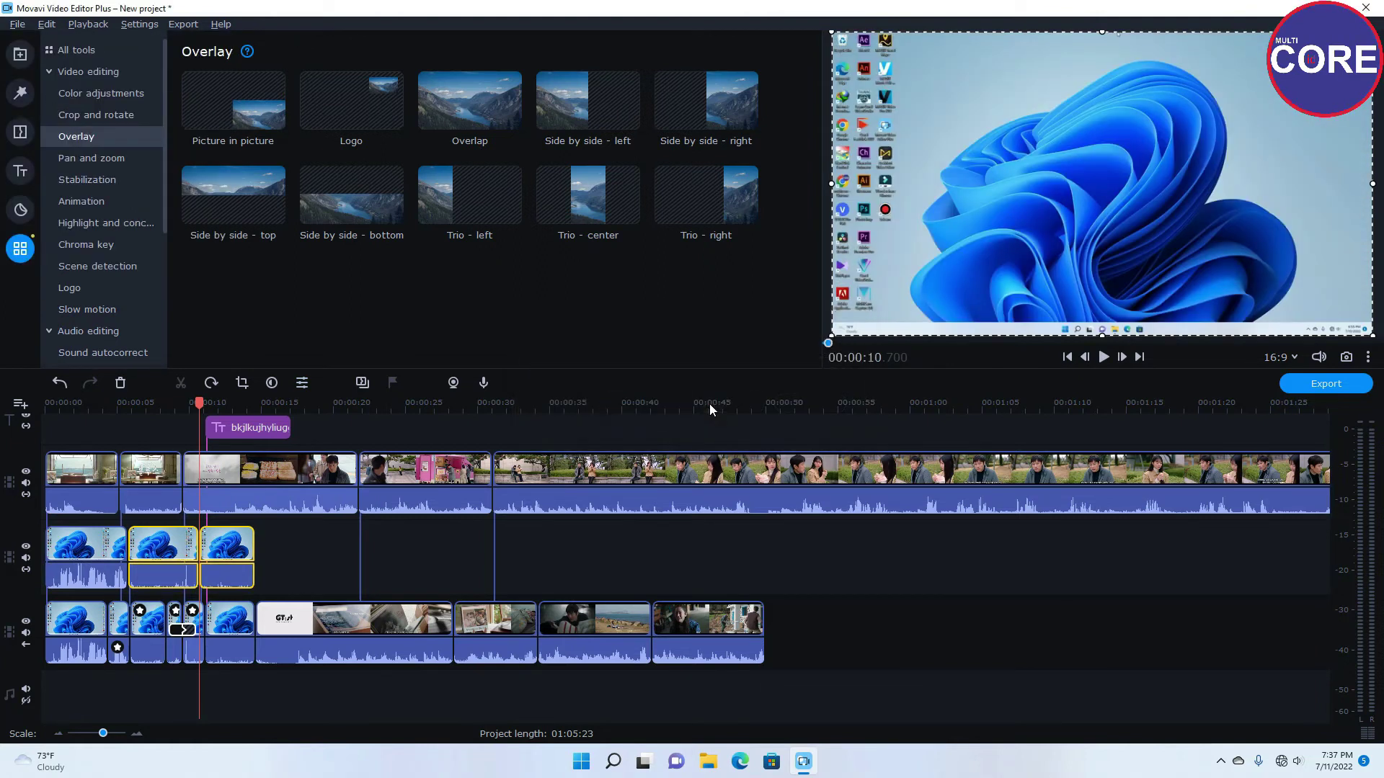
Step: Import the video [DE]OBlues.E11.360 from the Documents folder into the media bin
left_click(518, 207)
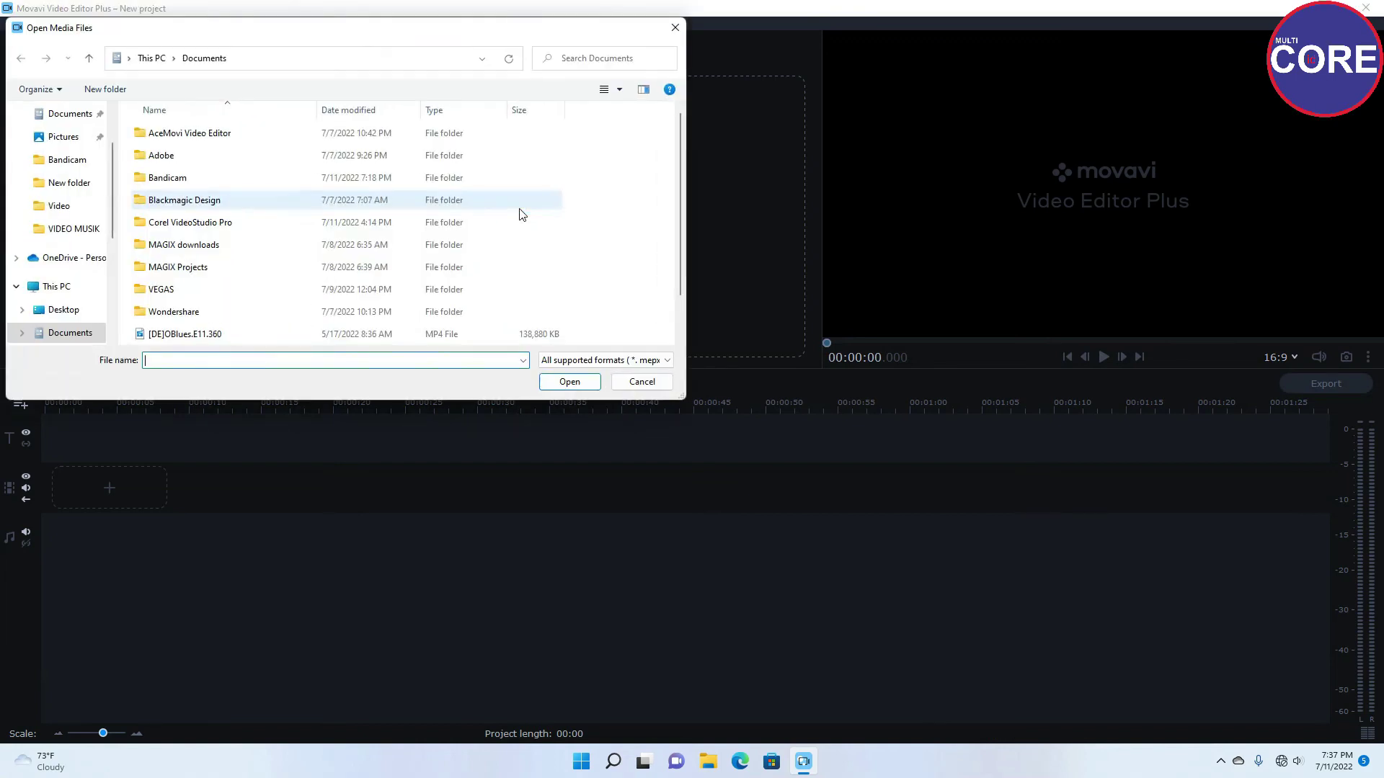
left_click(185, 290)
left_click(570, 382)
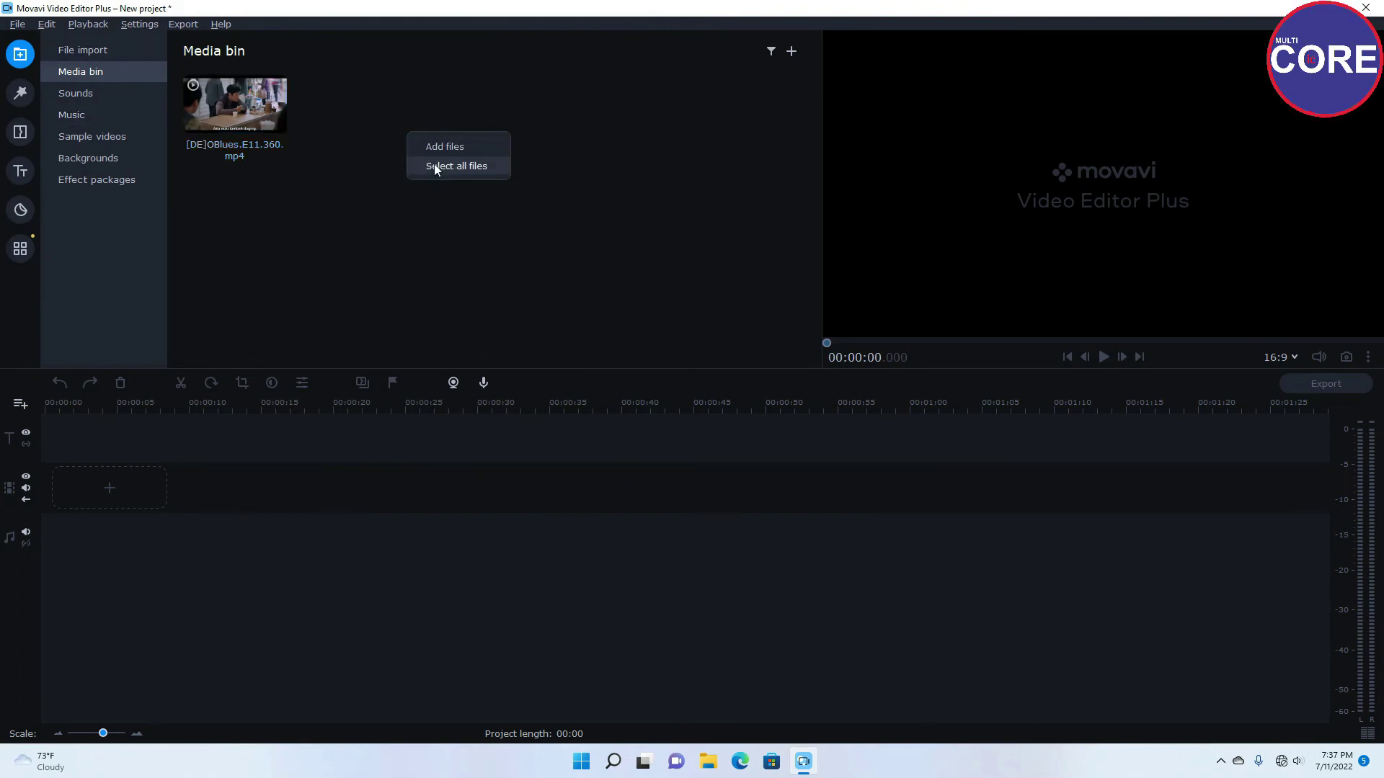
left_click(441, 147)
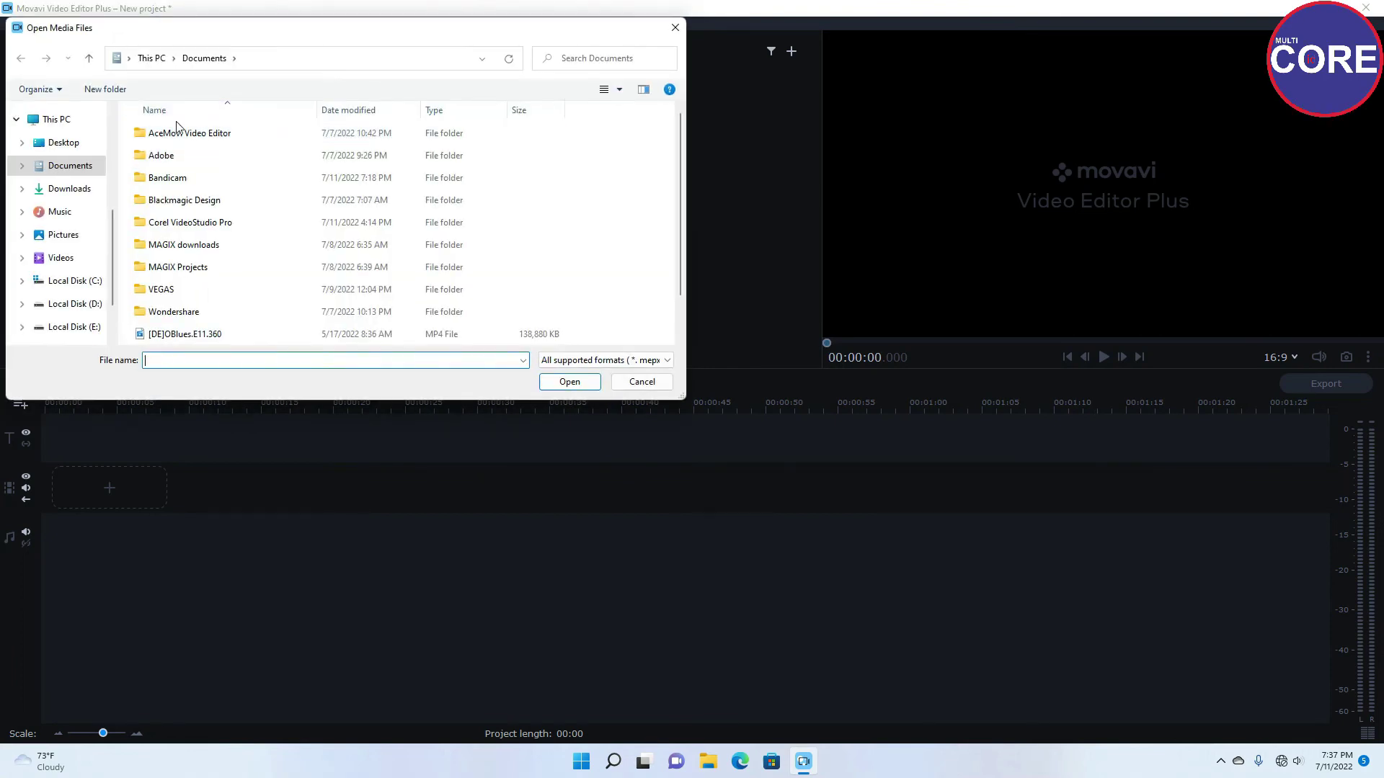
left_click(80, 175)
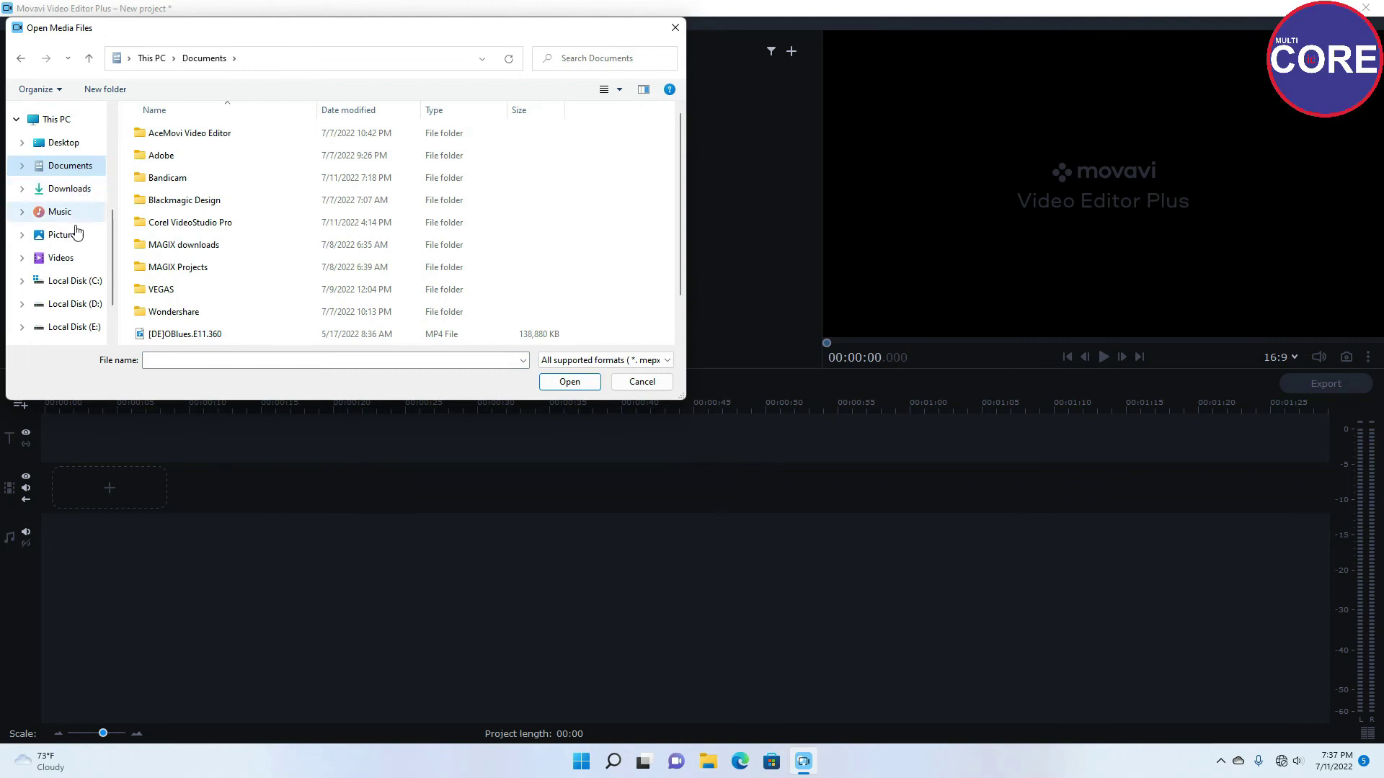
left_click(163, 184)
double_click(163, 184)
left_click(171, 172)
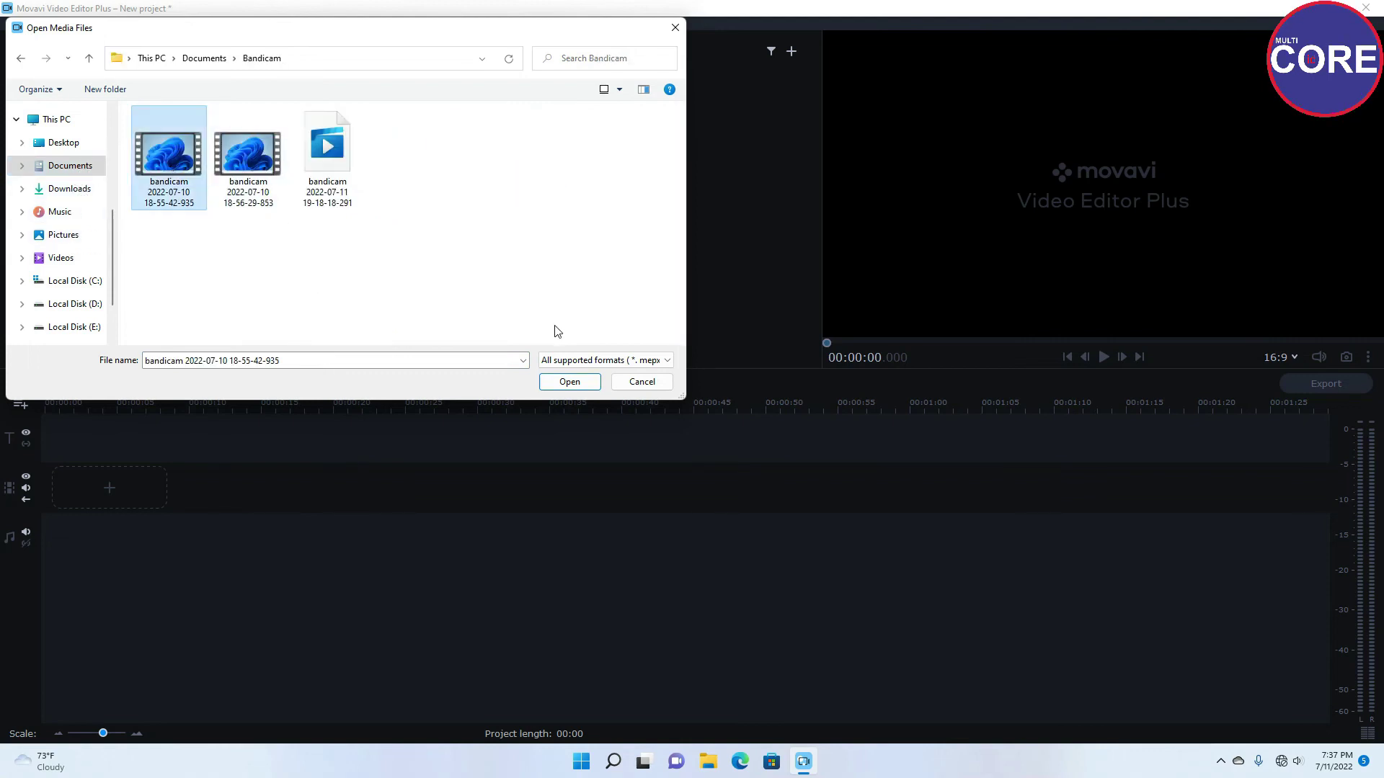
left_click(572, 382)
Step: Place the [DE]OBlues.E11.360 video on the main video track and insert the bandicam clip before it at the project's start
left_click_drag(242, 118, 71, 457)
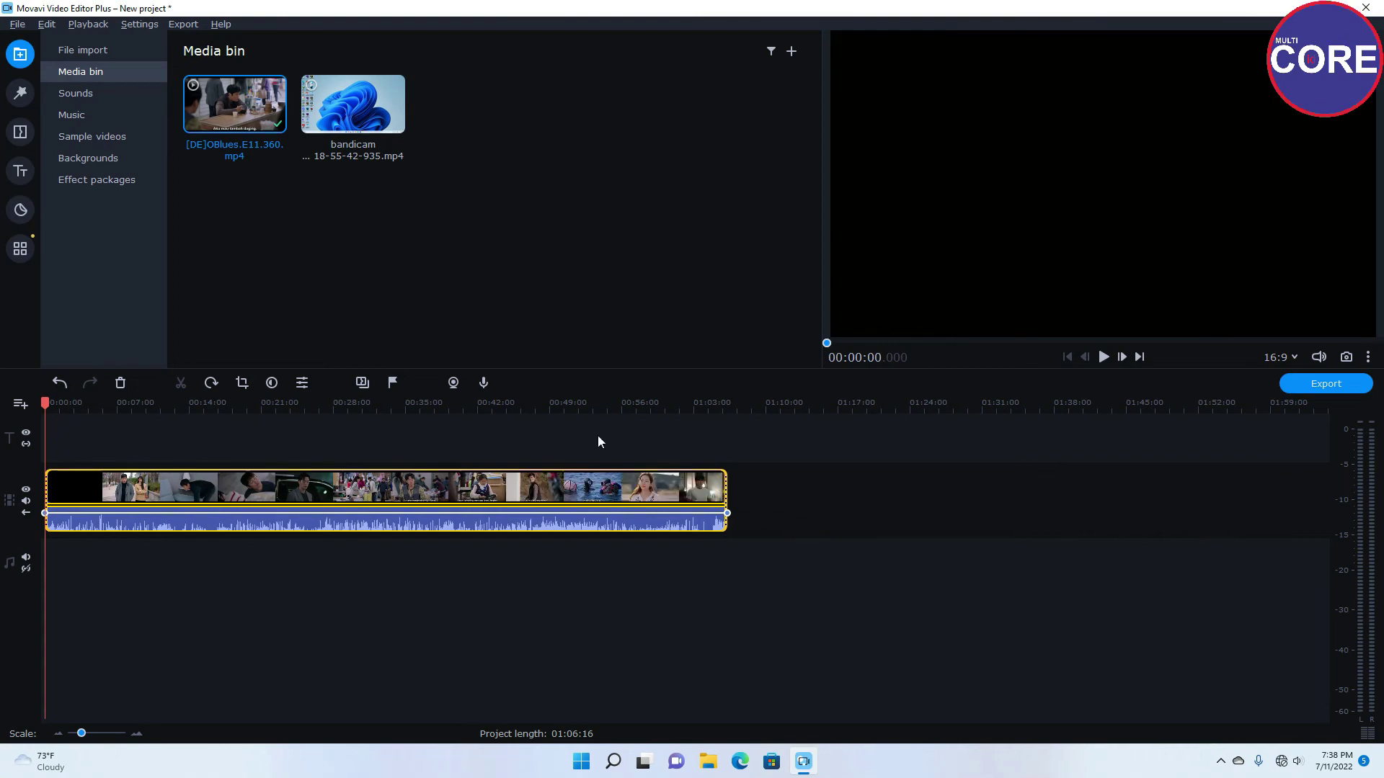
left_click_drag(347, 106, 67, 409)
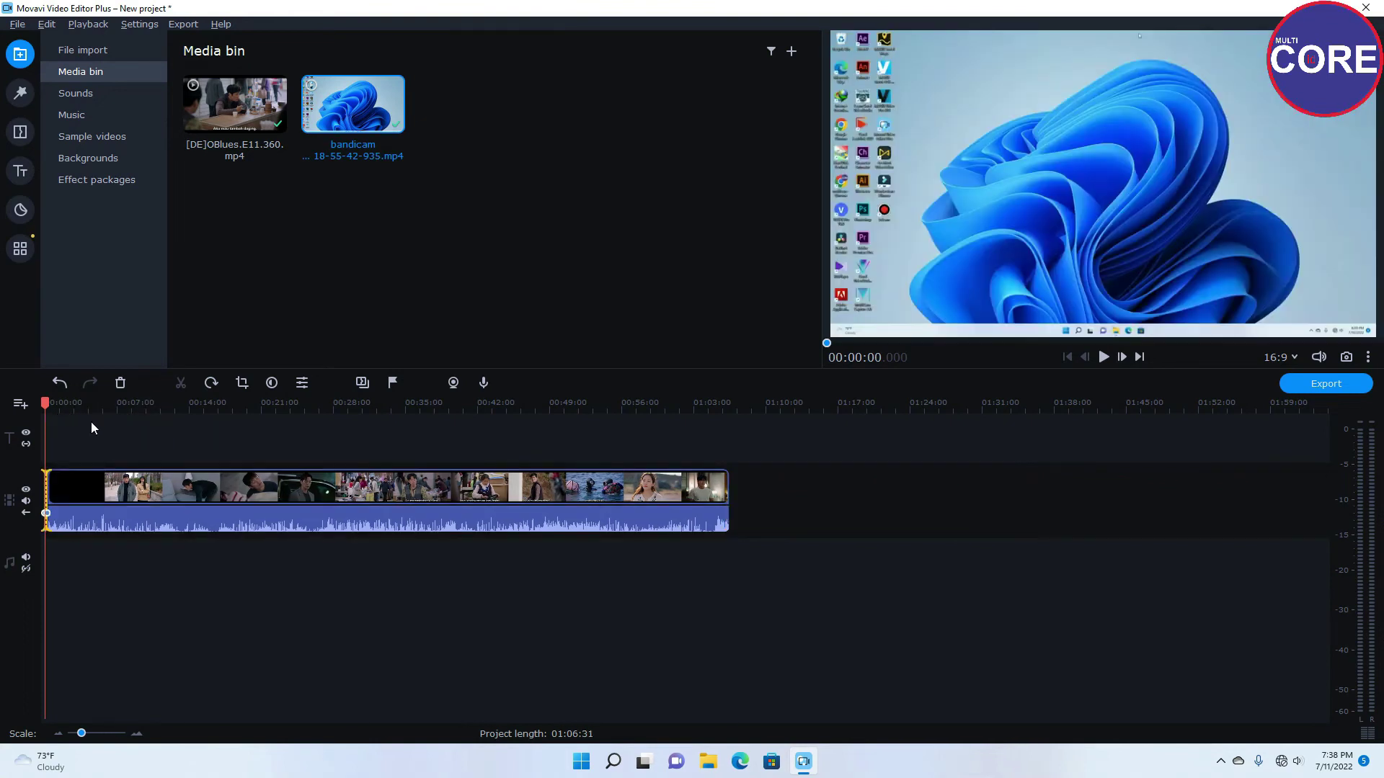
left_click_drag(67, 479, 118, 487)
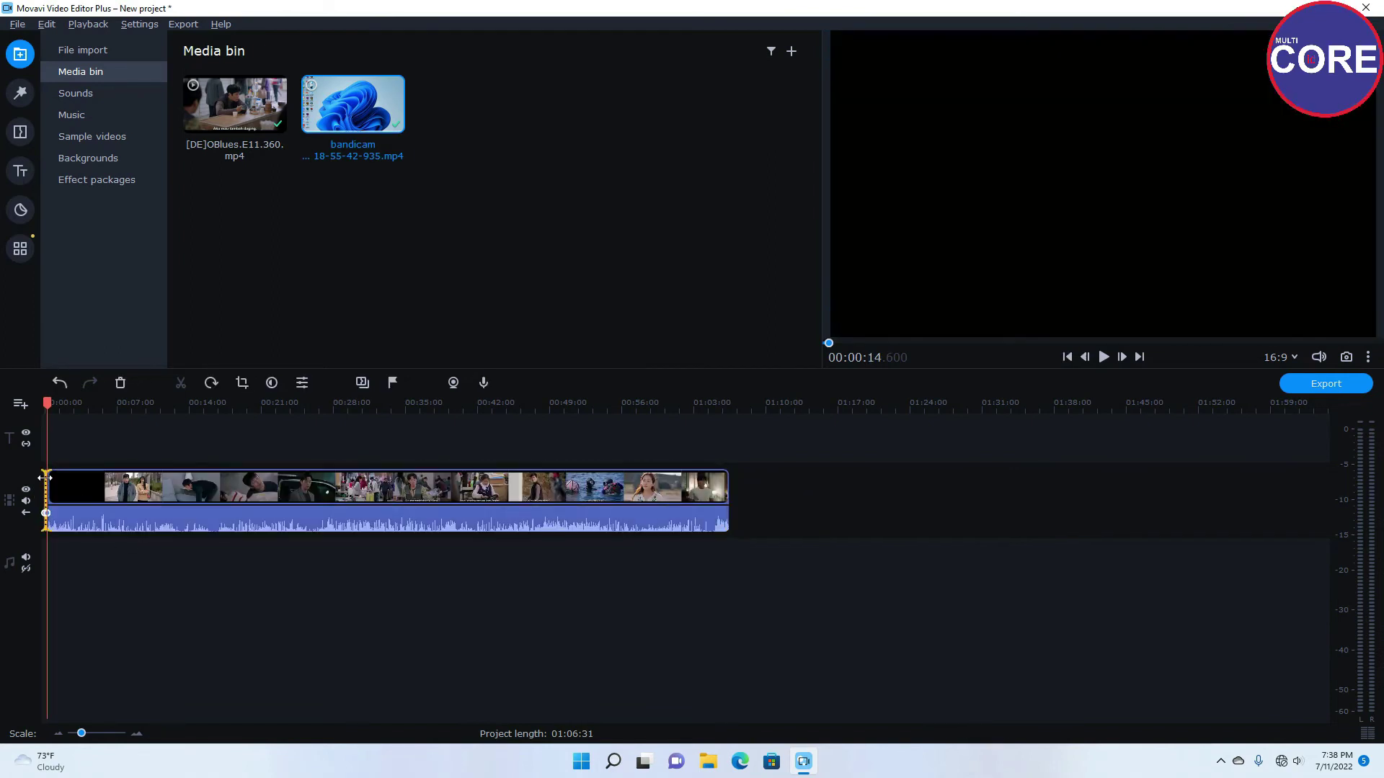
left_click_drag(50, 400, 45, 401)
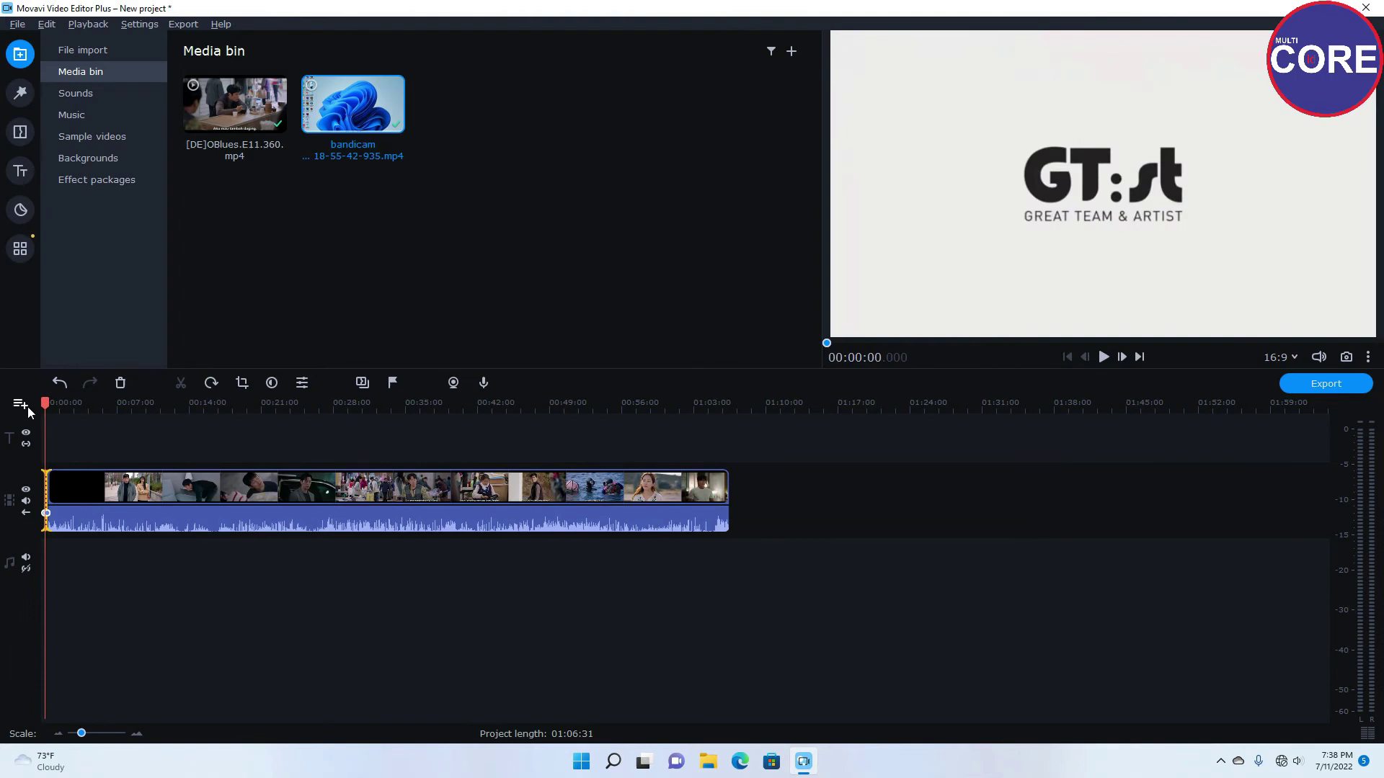
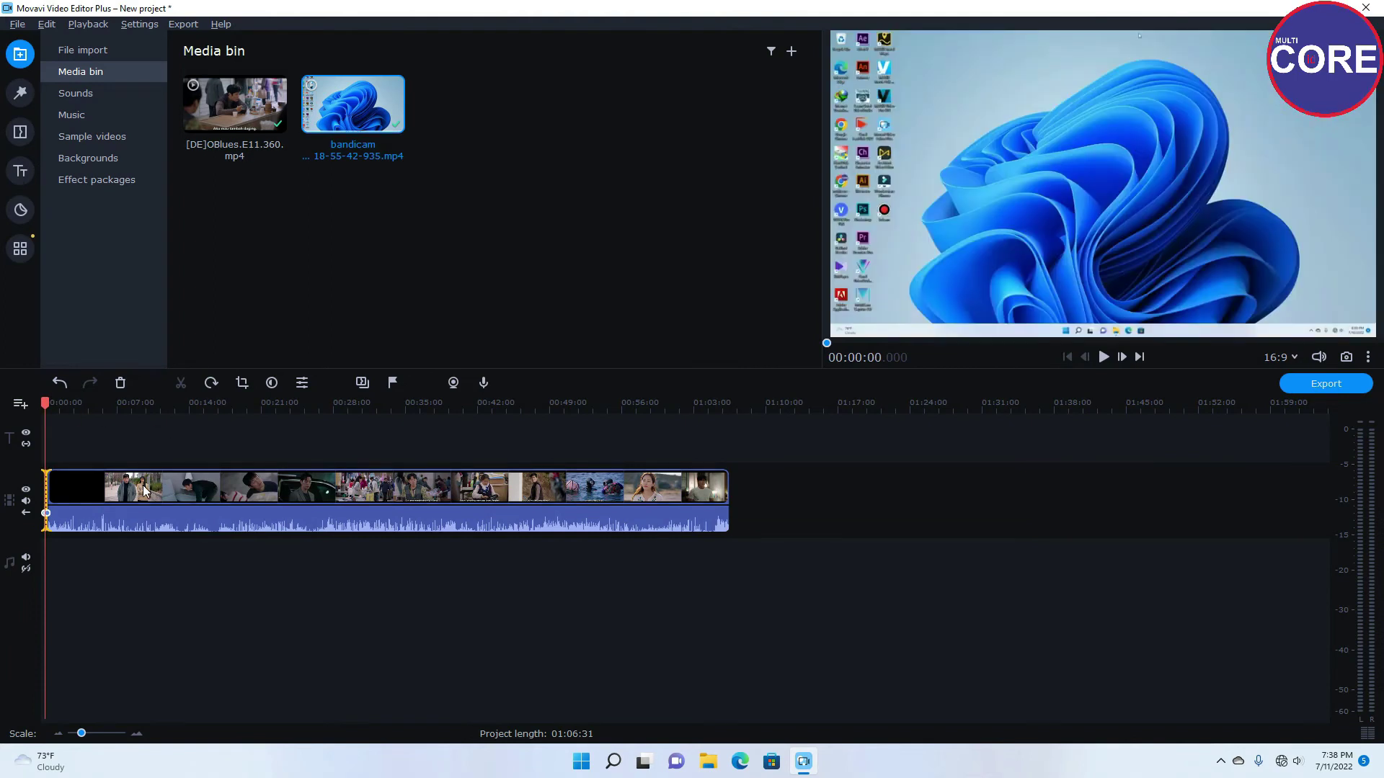
Step: Add a second video track above the main one and select the long video on the main track
left_click(19, 406)
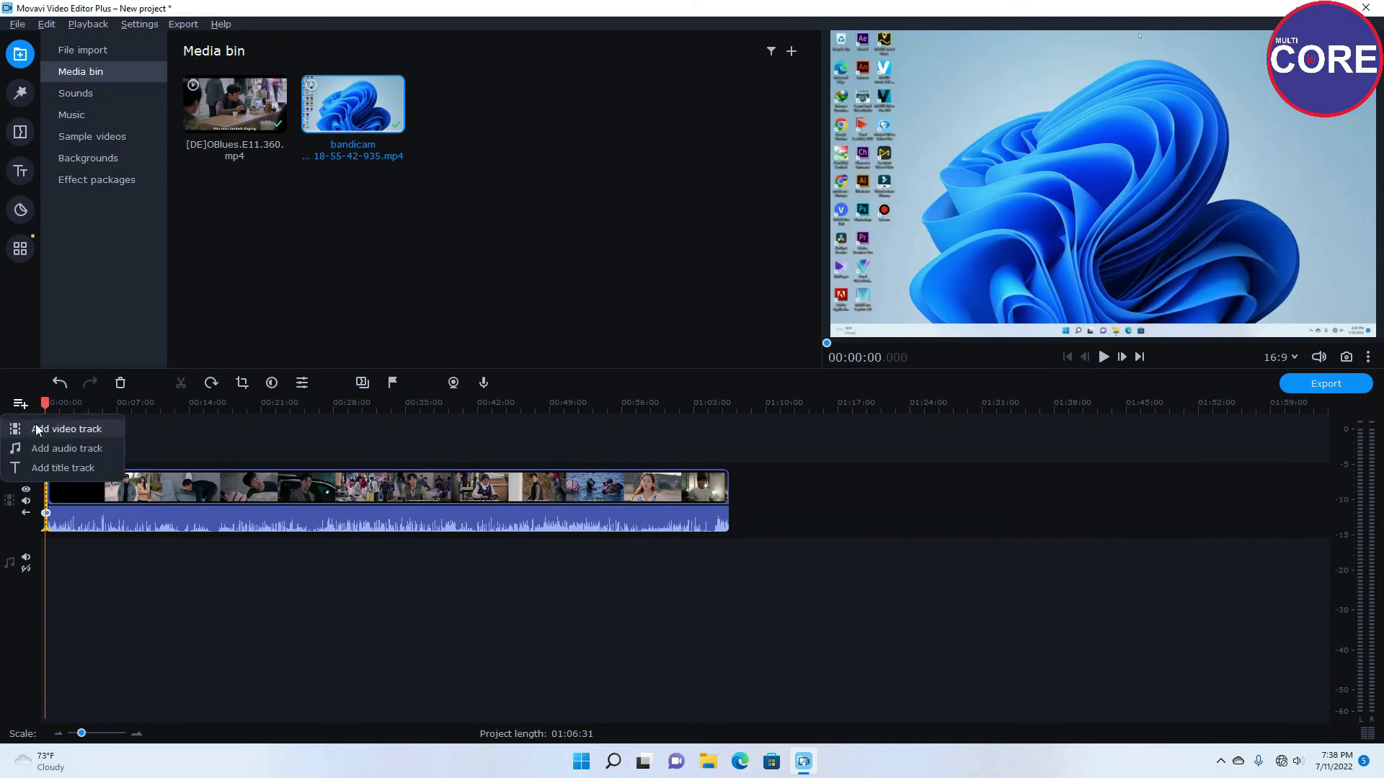
left_click(40, 431)
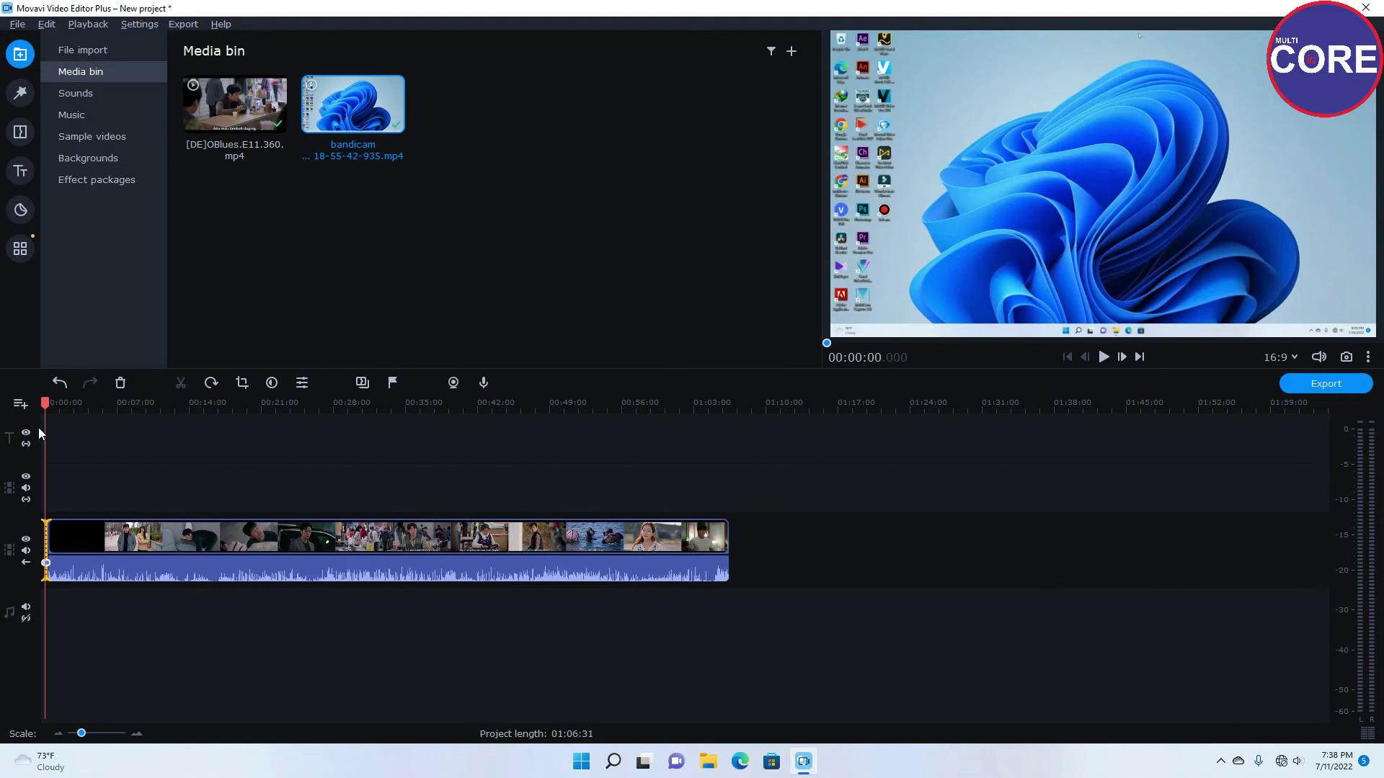
left_click(74, 533)
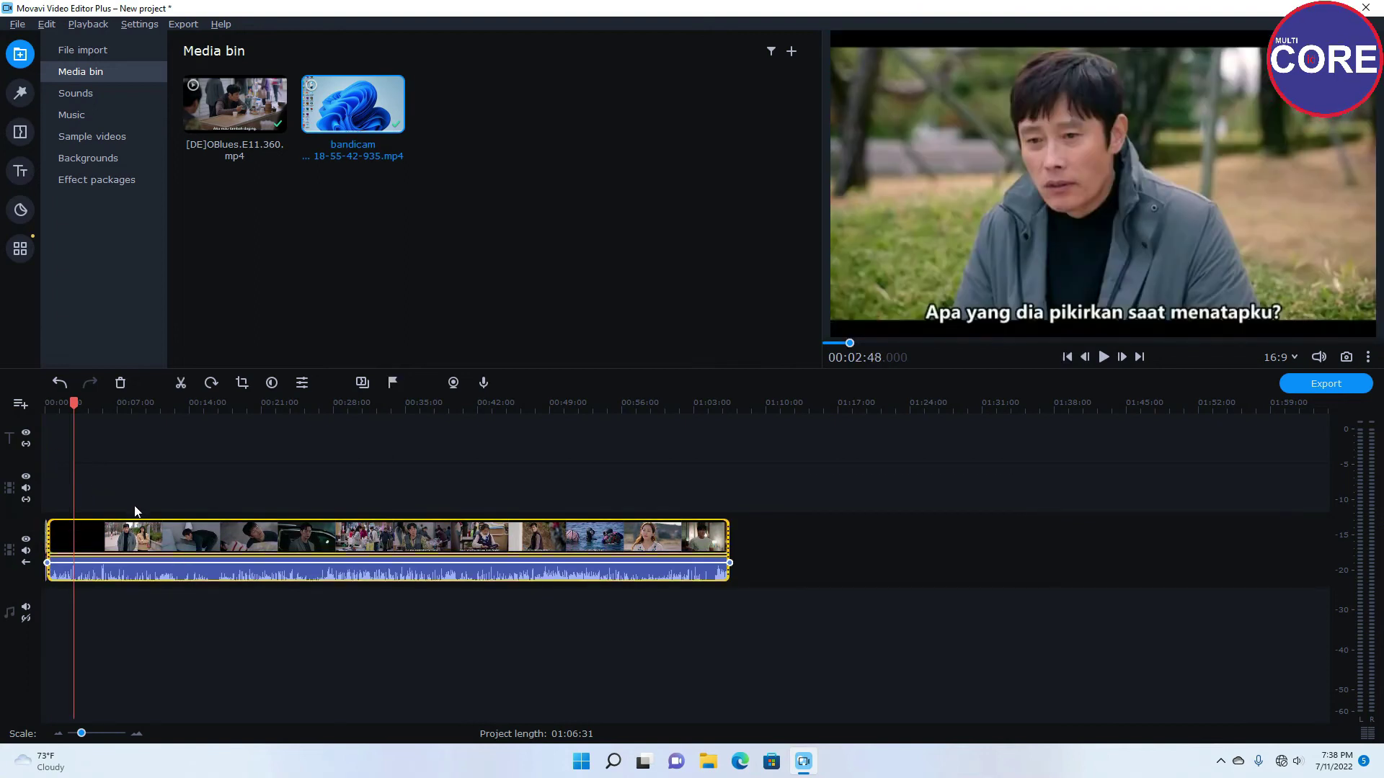
Step: Delete the long video and the short clip before it from the main video track to empty the timeline
key("Delete")
left_click(45, 537)
key("Delete")
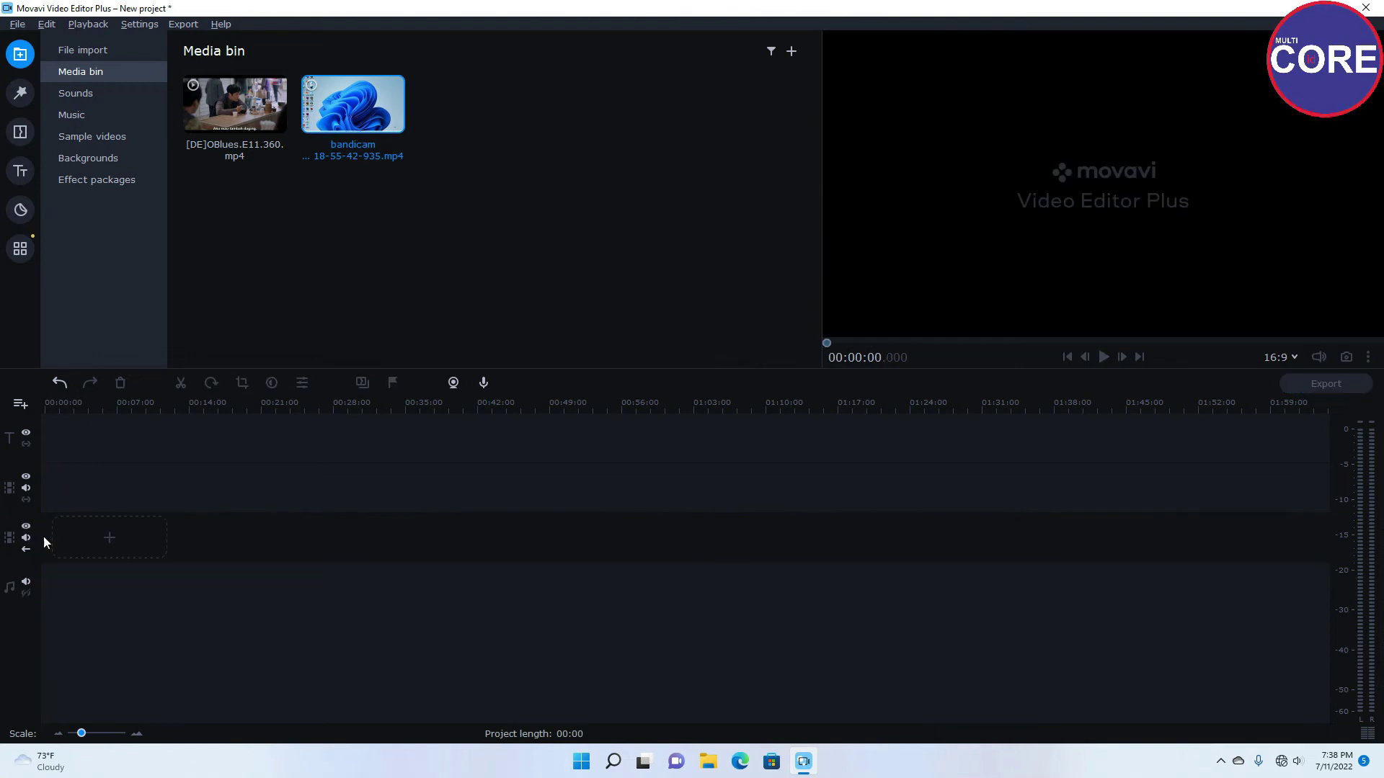
Step: Place the [DE]OBlues.E11.360 video at the start of the main video track and the bandicam clip at the start of the track above
mouse_move(285, 111)
left_click_drag(228, 108, 59, 520)
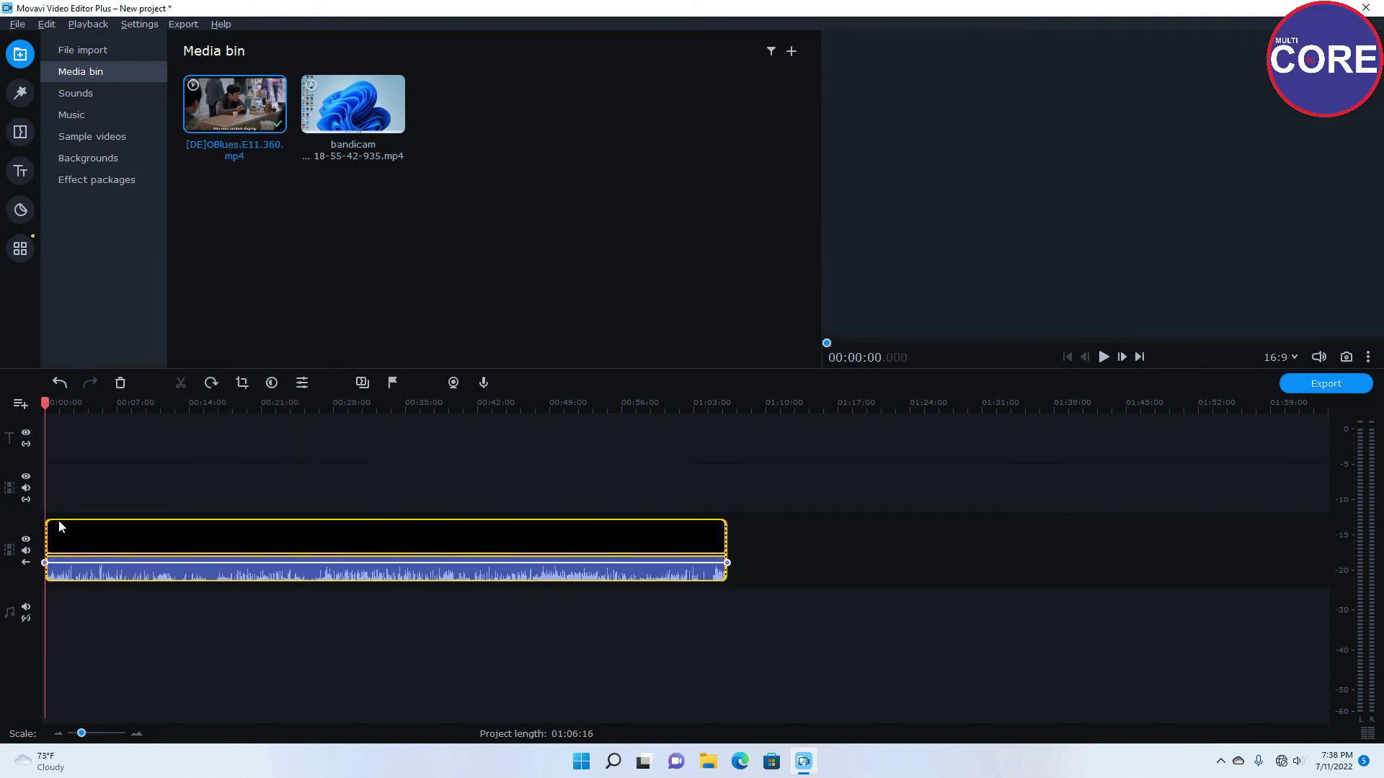
left_click_drag(389, 94, 51, 469)
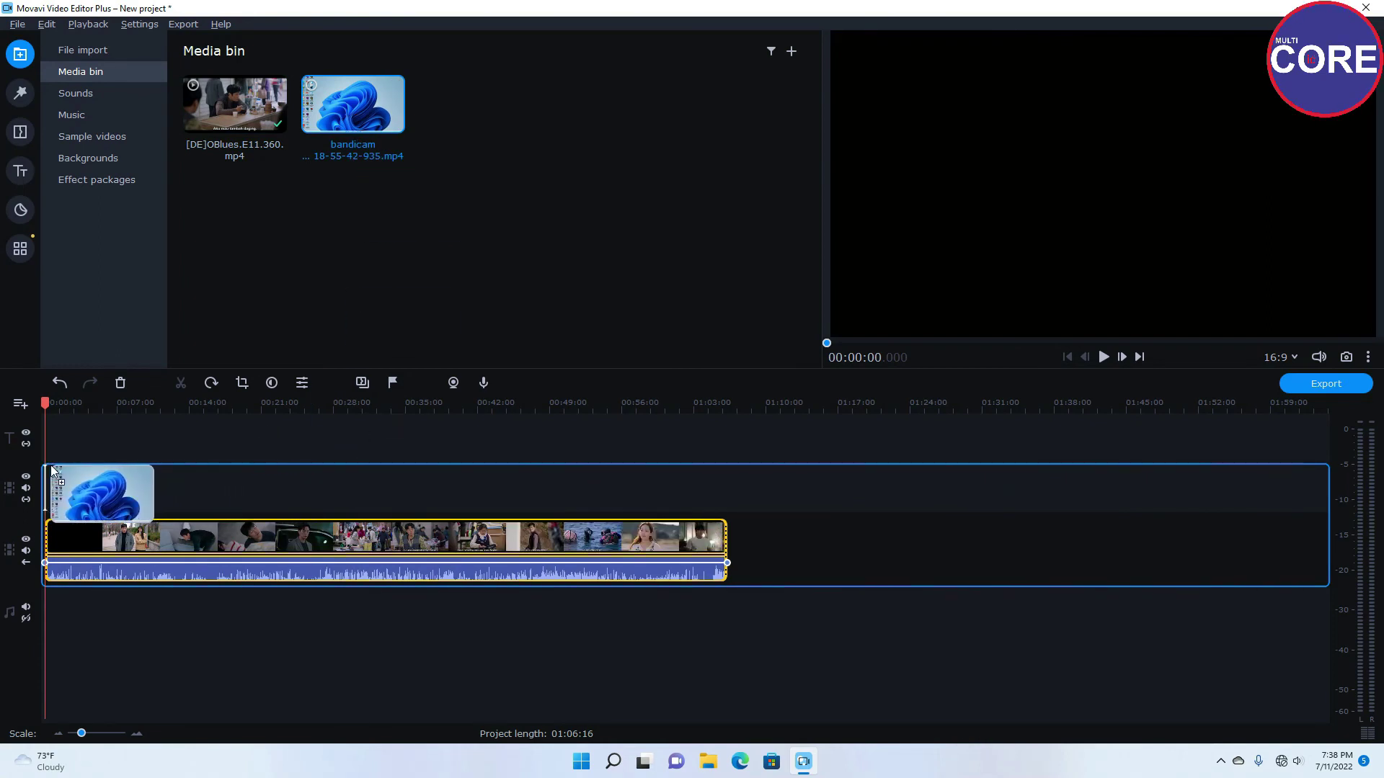
left_click_drag(52, 470, 51, 472)
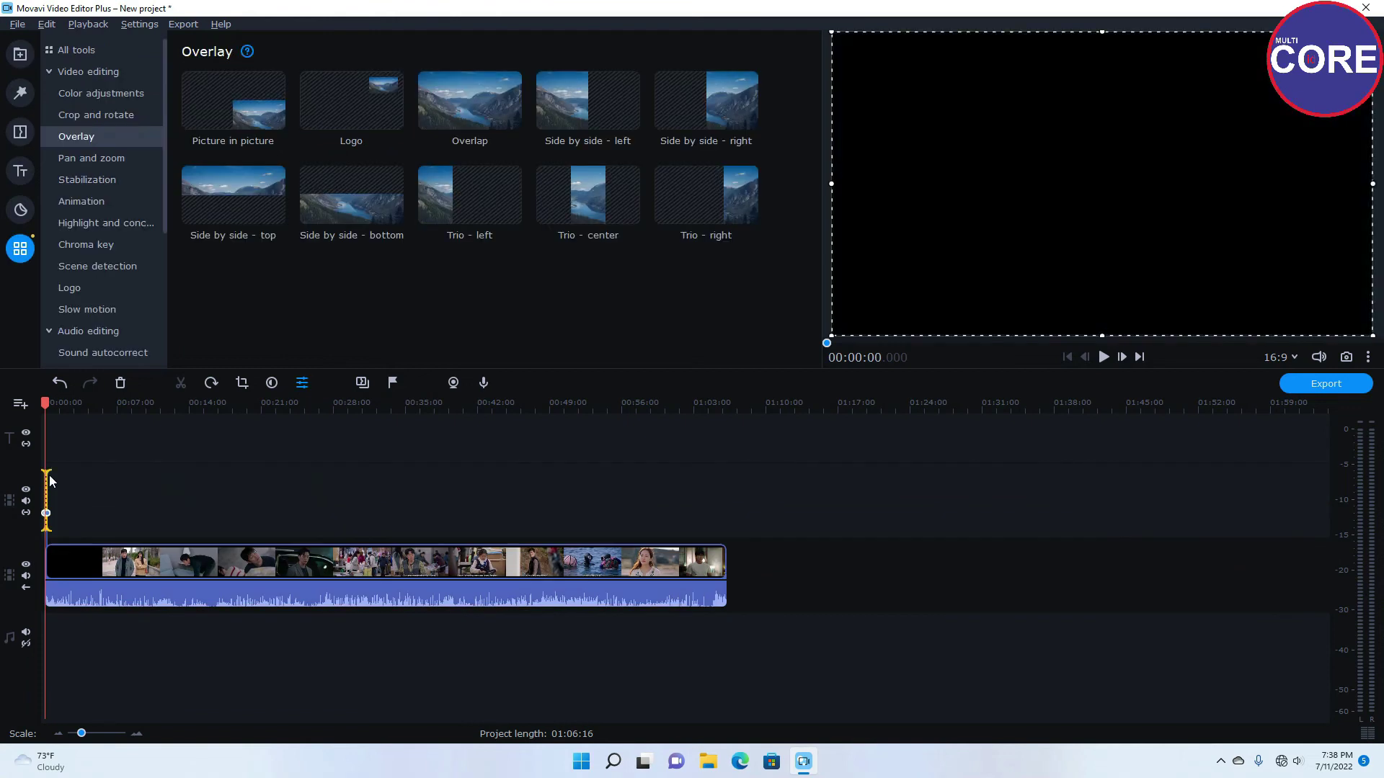
Step: Split the bandicam clip on the upper video track at 00:00:01.200
left_click_drag(81, 734, 104, 734)
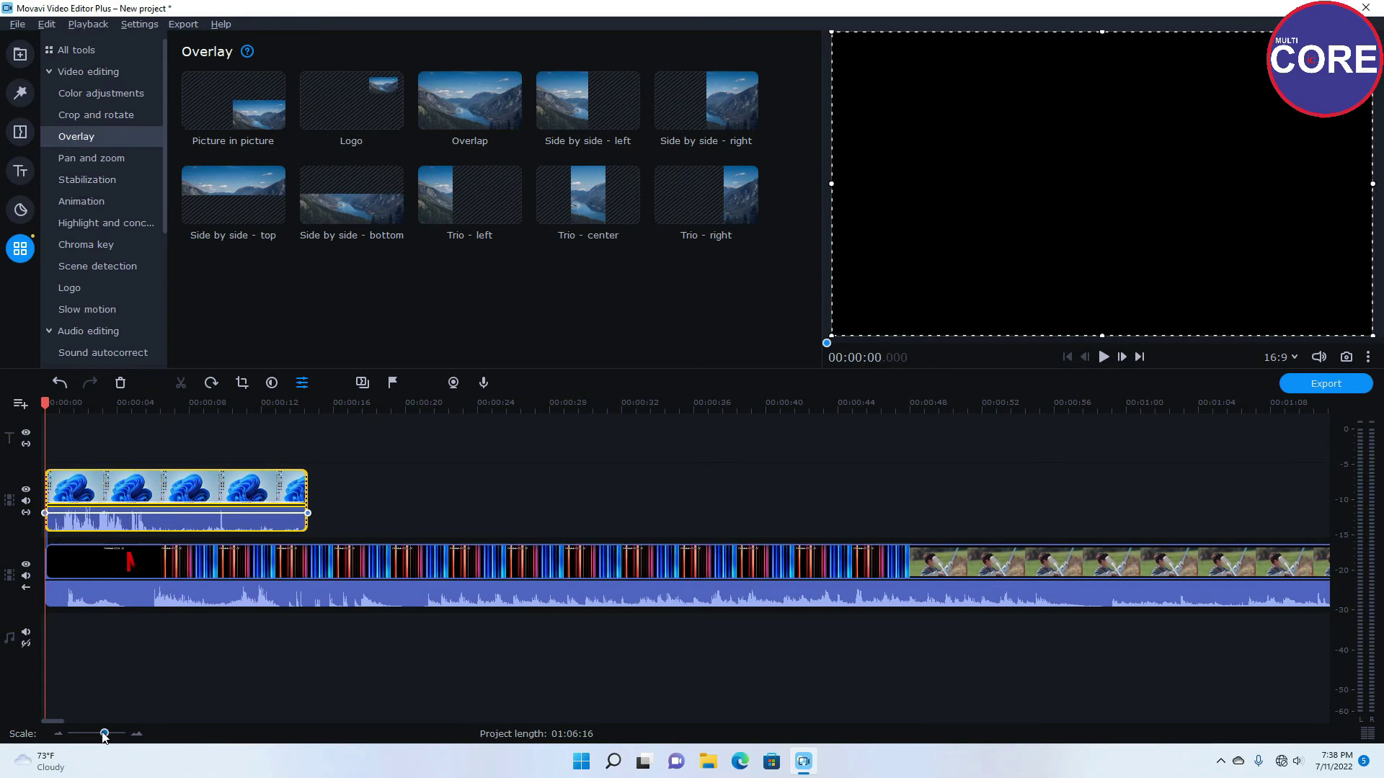
left_click(409, 504)
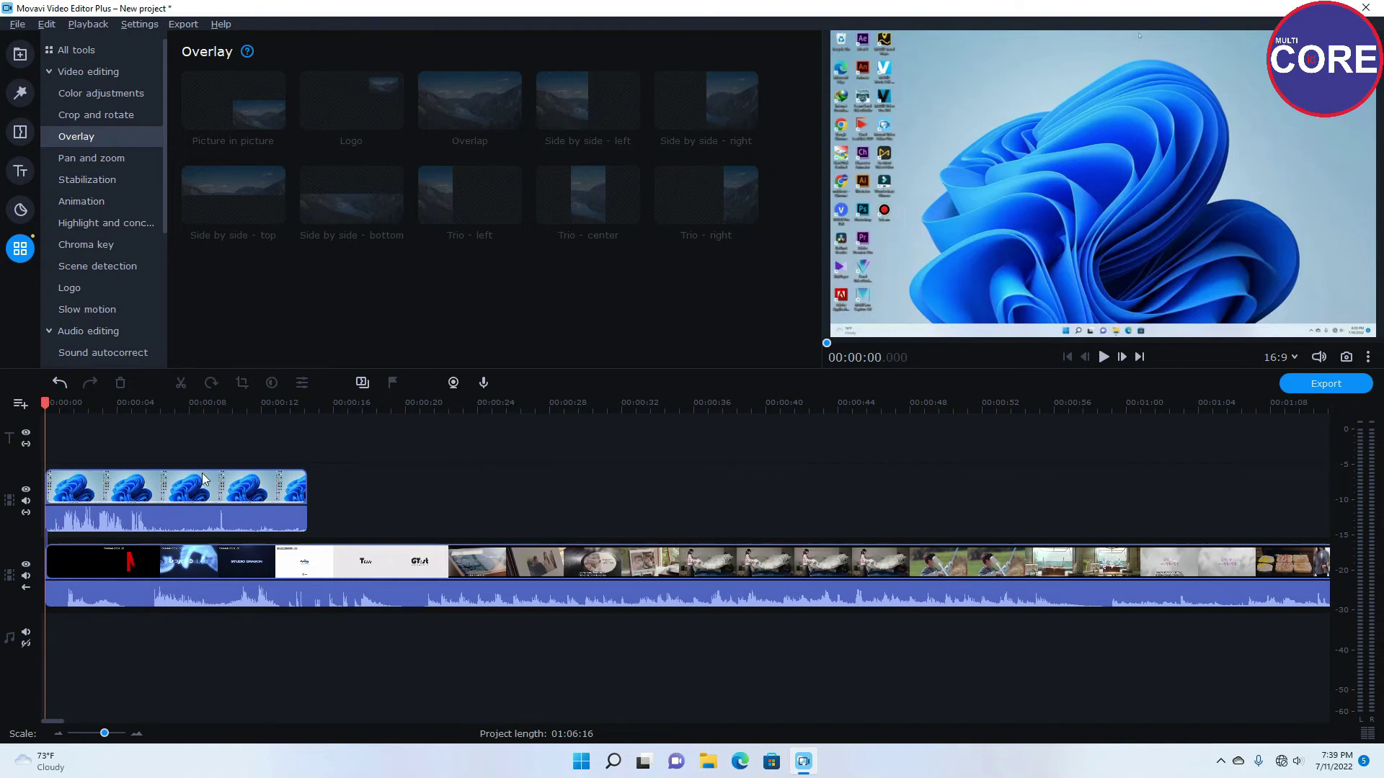
left_click(160, 513)
left_click_drag(46, 403, 88, 402)
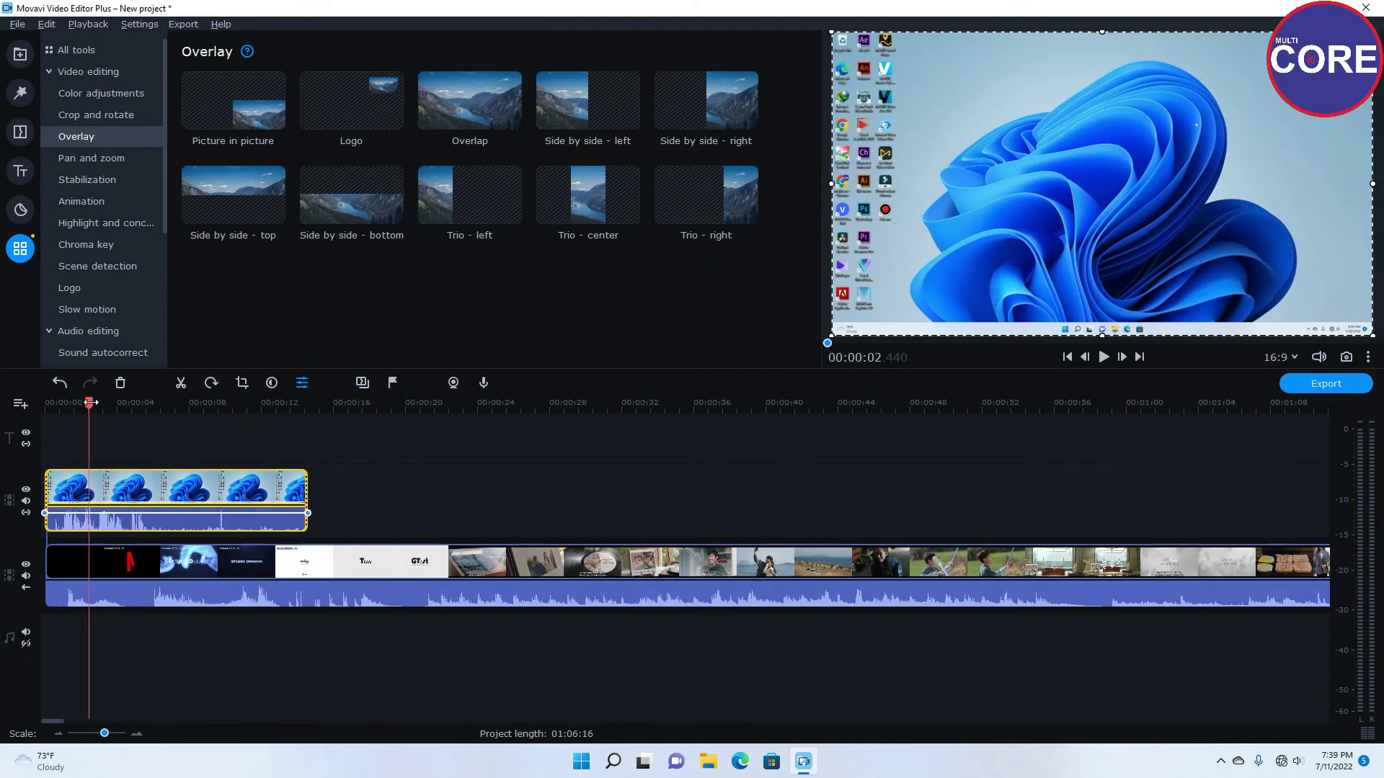
key("Left")
left_click(113, 404)
left_click(80, 404)
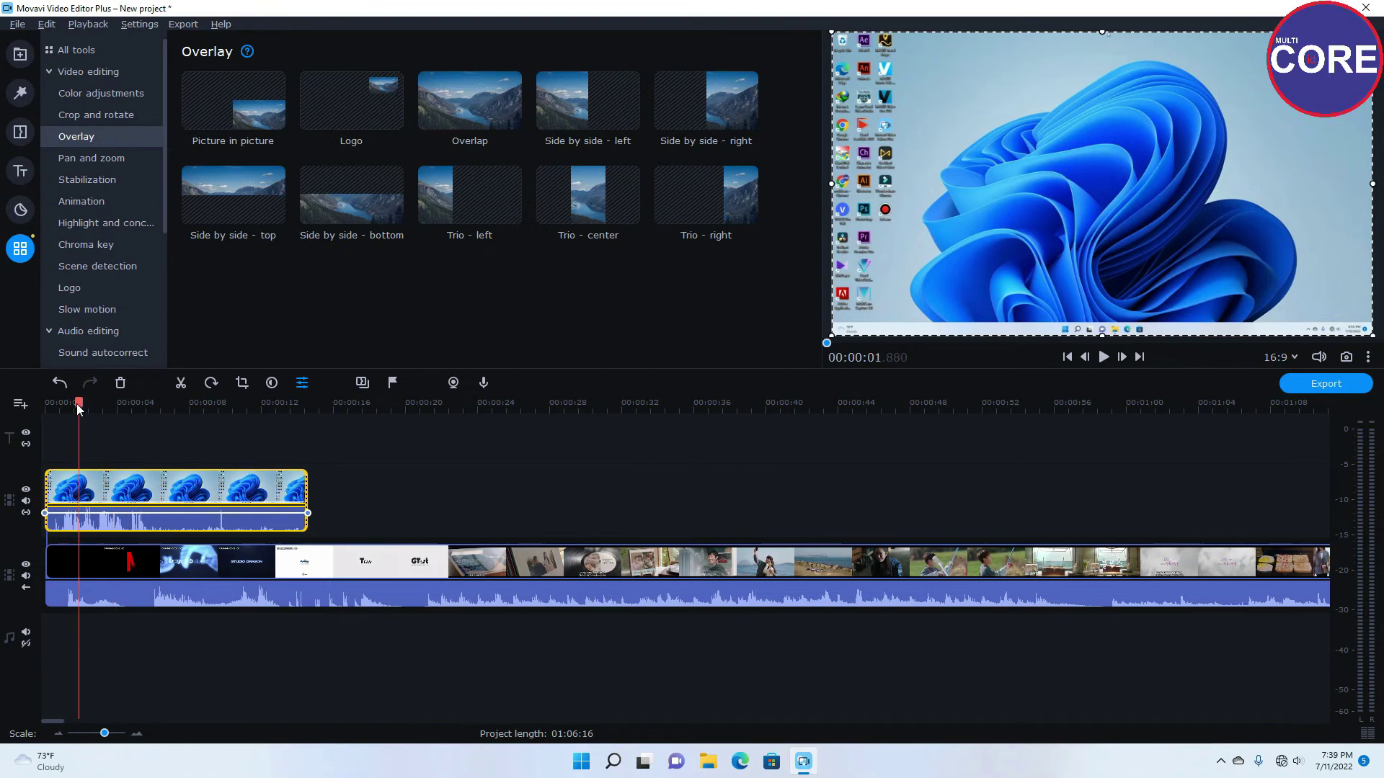
left_click(68, 405)
left_click_drag(73, 405, 106, 404)
left_click(73, 404)
left_click(69, 403)
left_click(66, 404)
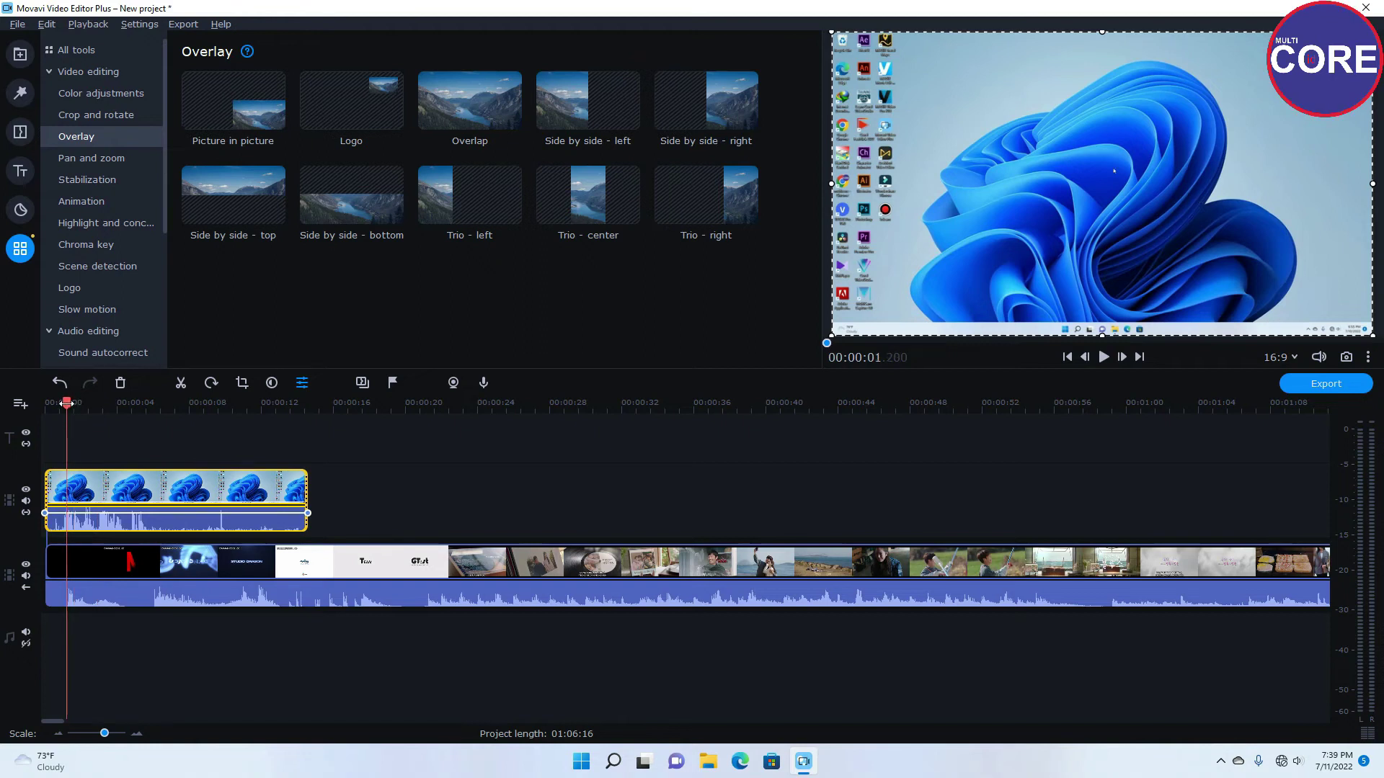
left_click(181, 382)
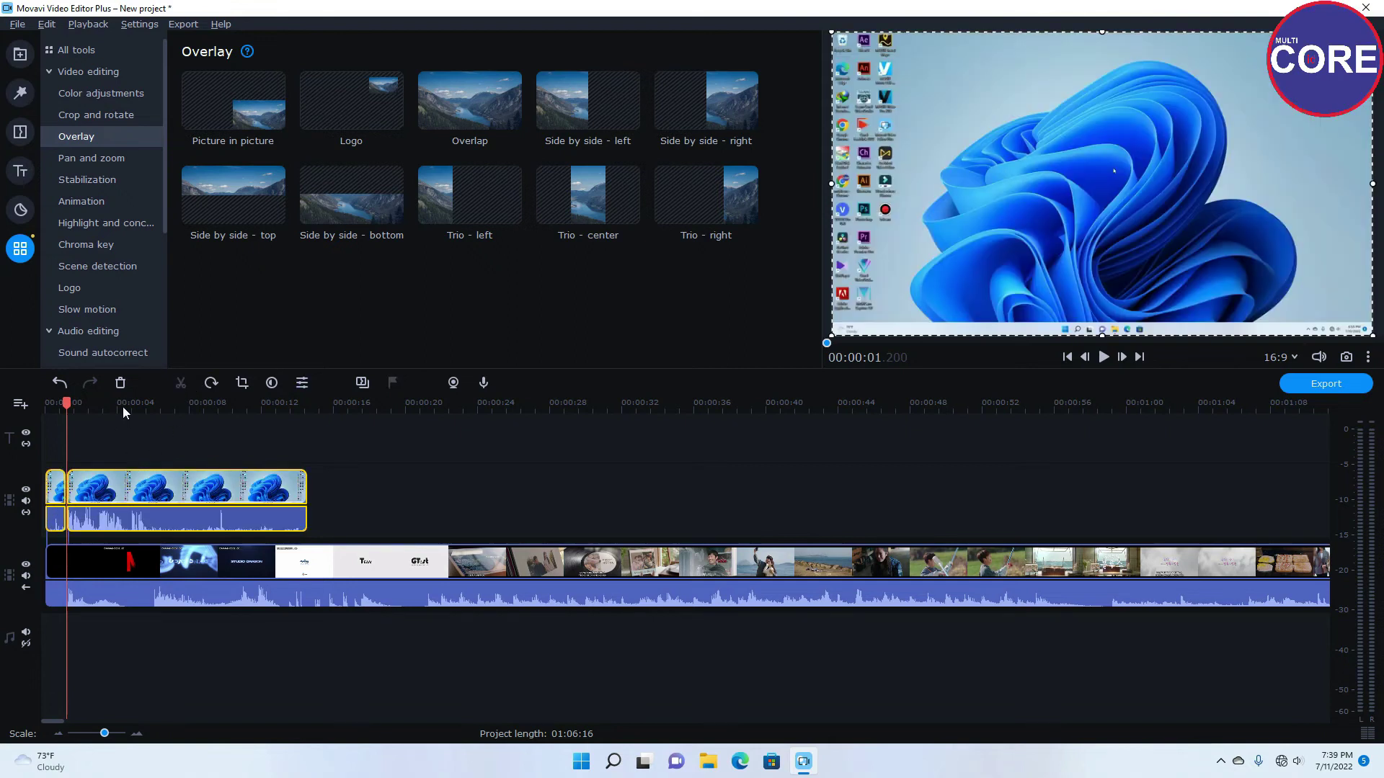
Step: Split the remaining longer part of the bandicam clip at 00:00:05.960
left_click(122, 405)
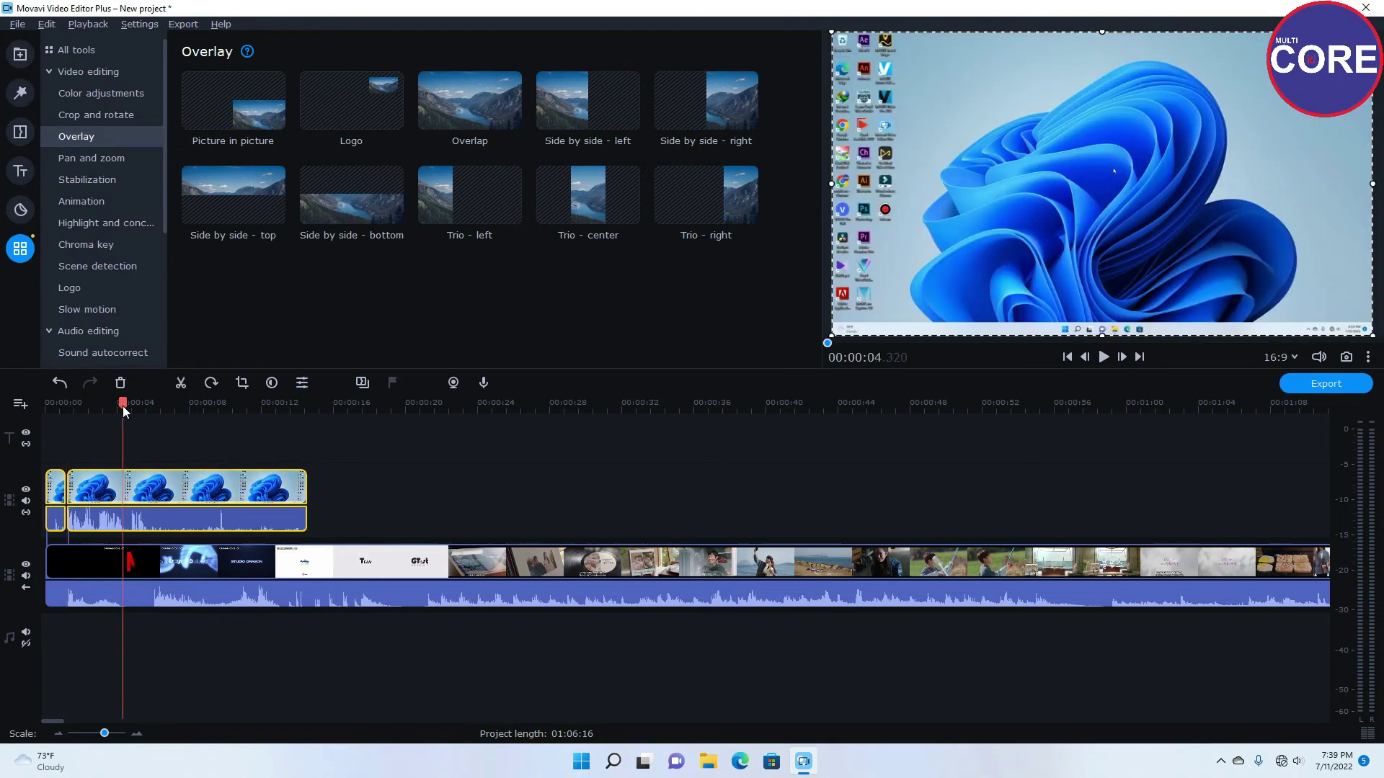
left_click(153, 486)
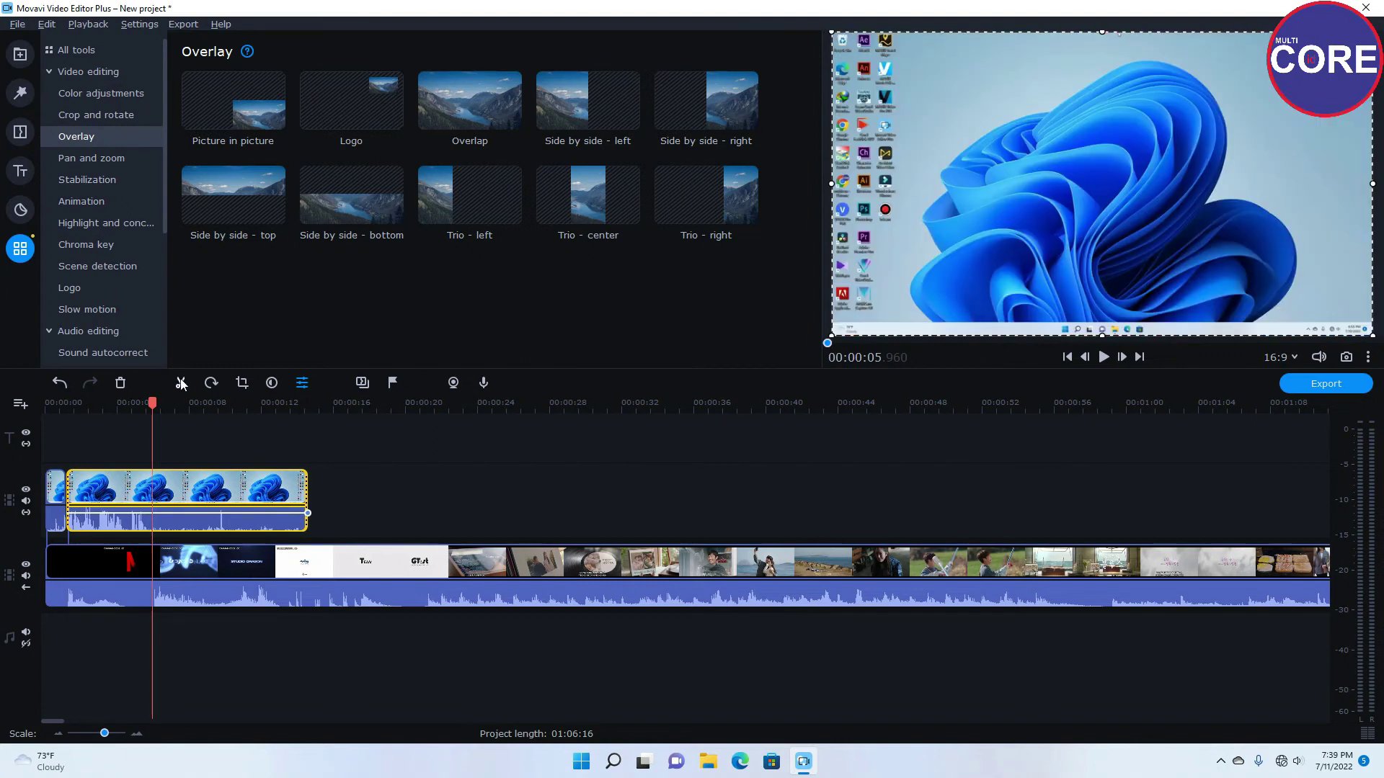
left_click(181, 383)
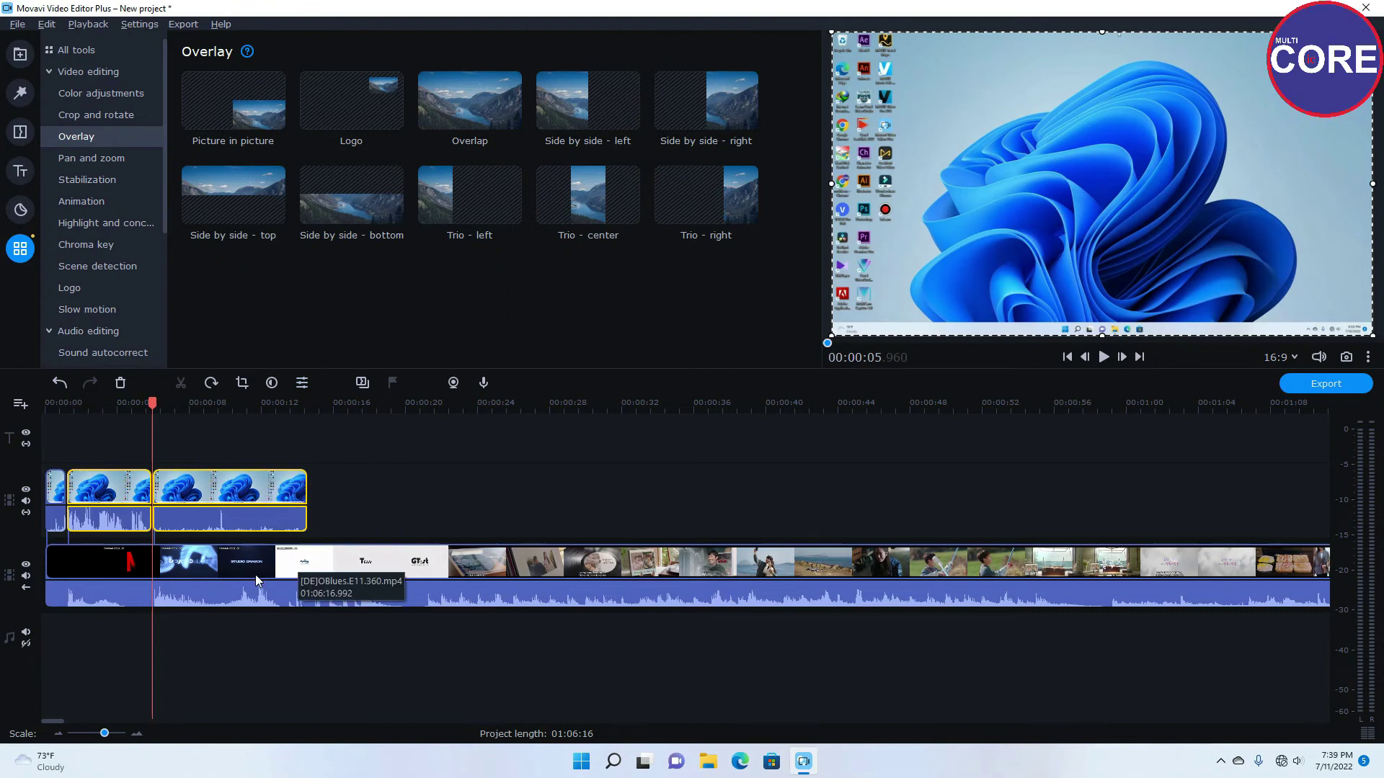
Step: Split the [DE]OBlues.E11.360 video on the main track at 00:00:08.640 and at 00:00:19.600
left_click(201, 565)
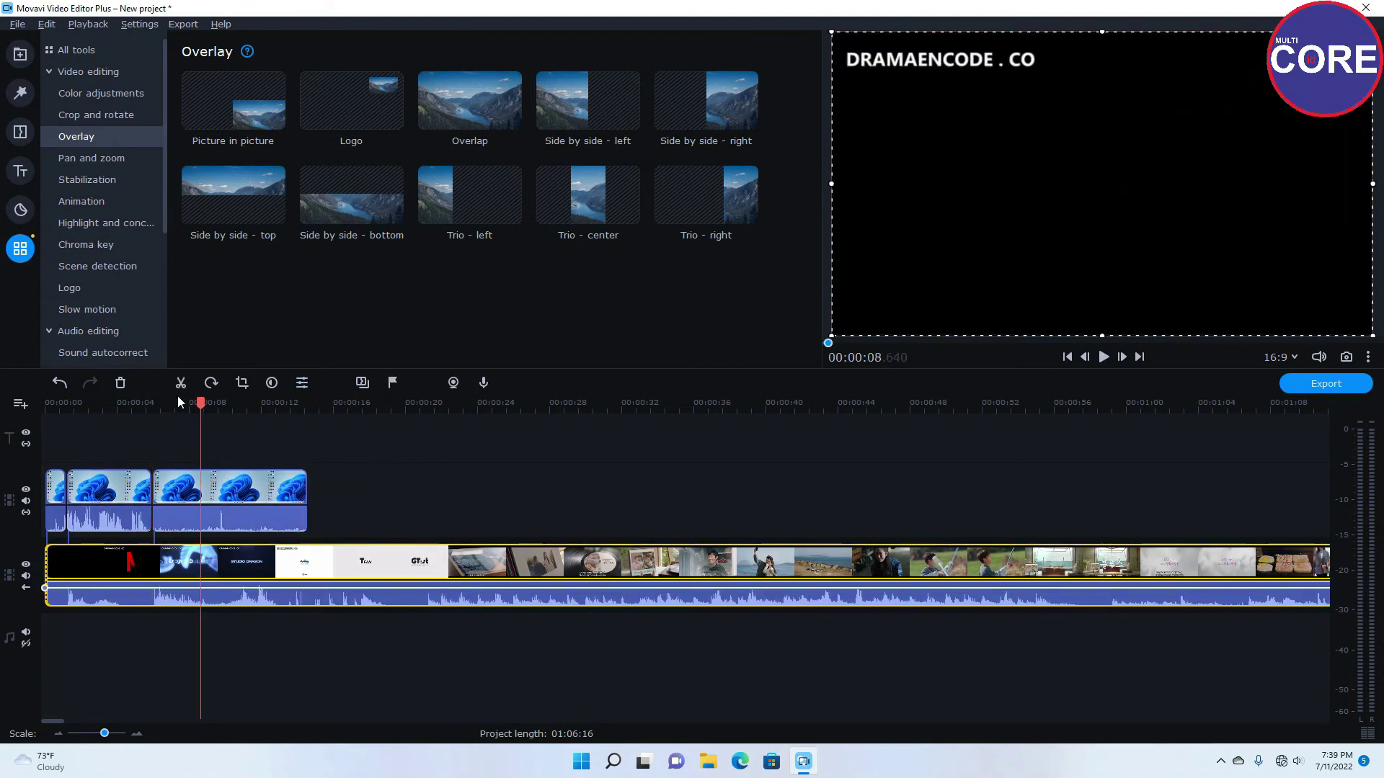
left_click(179, 387)
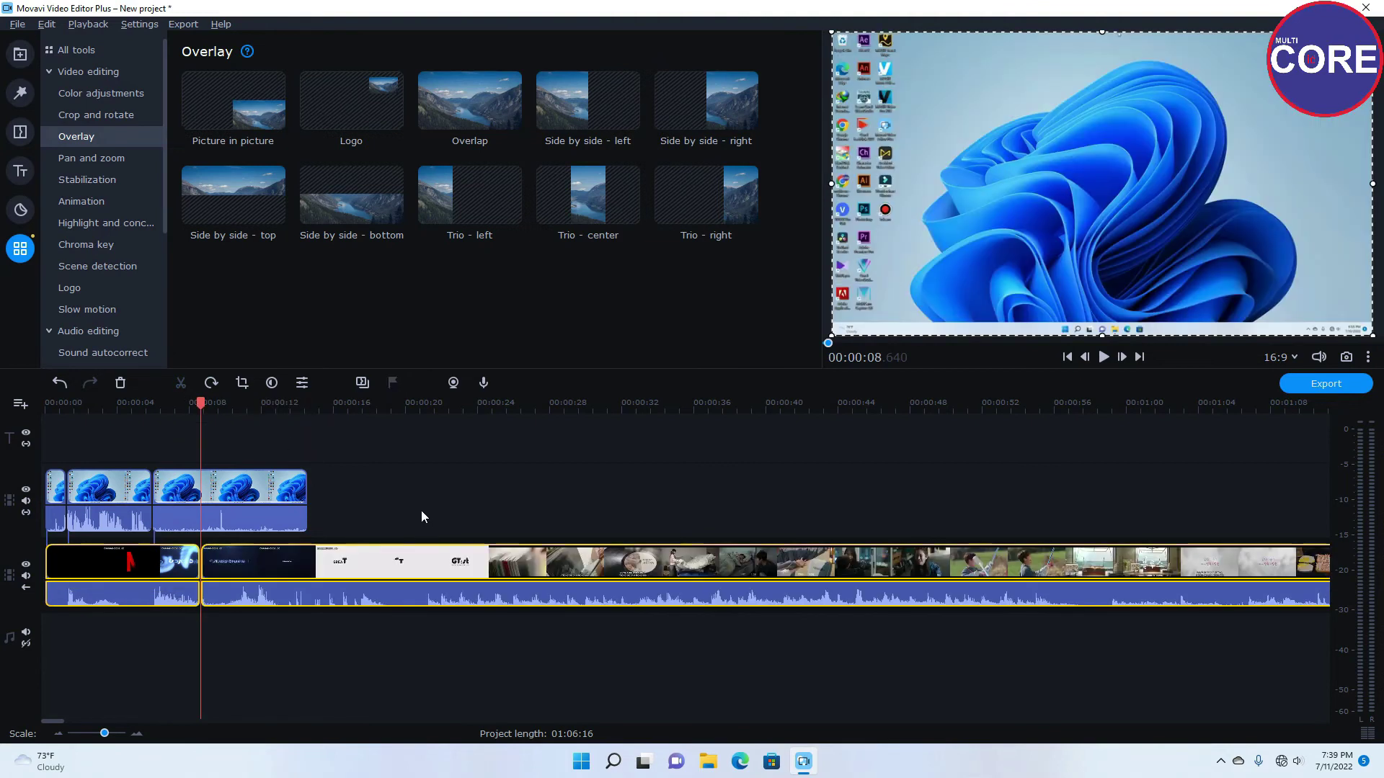
left_click(398, 401)
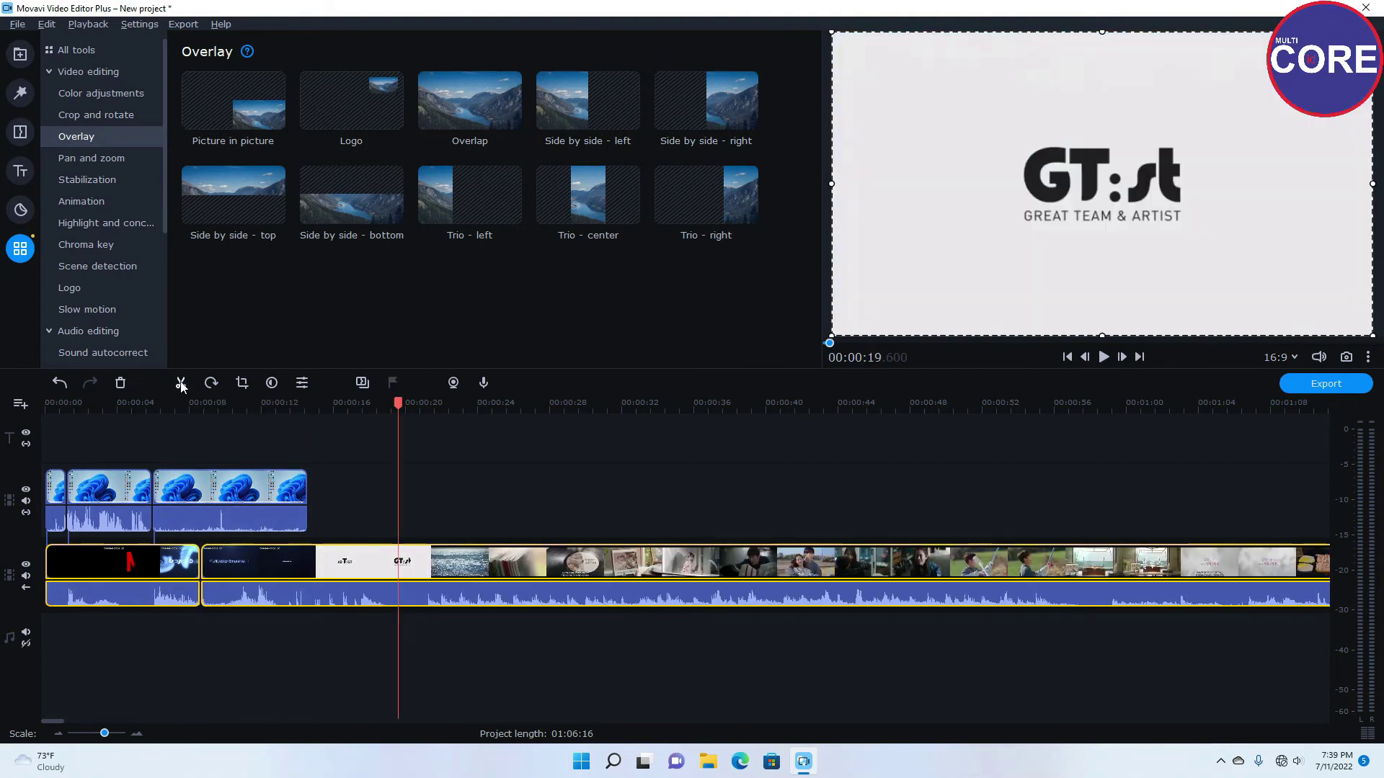
left_click(180, 385)
left_click(402, 401)
left_click(125, 425)
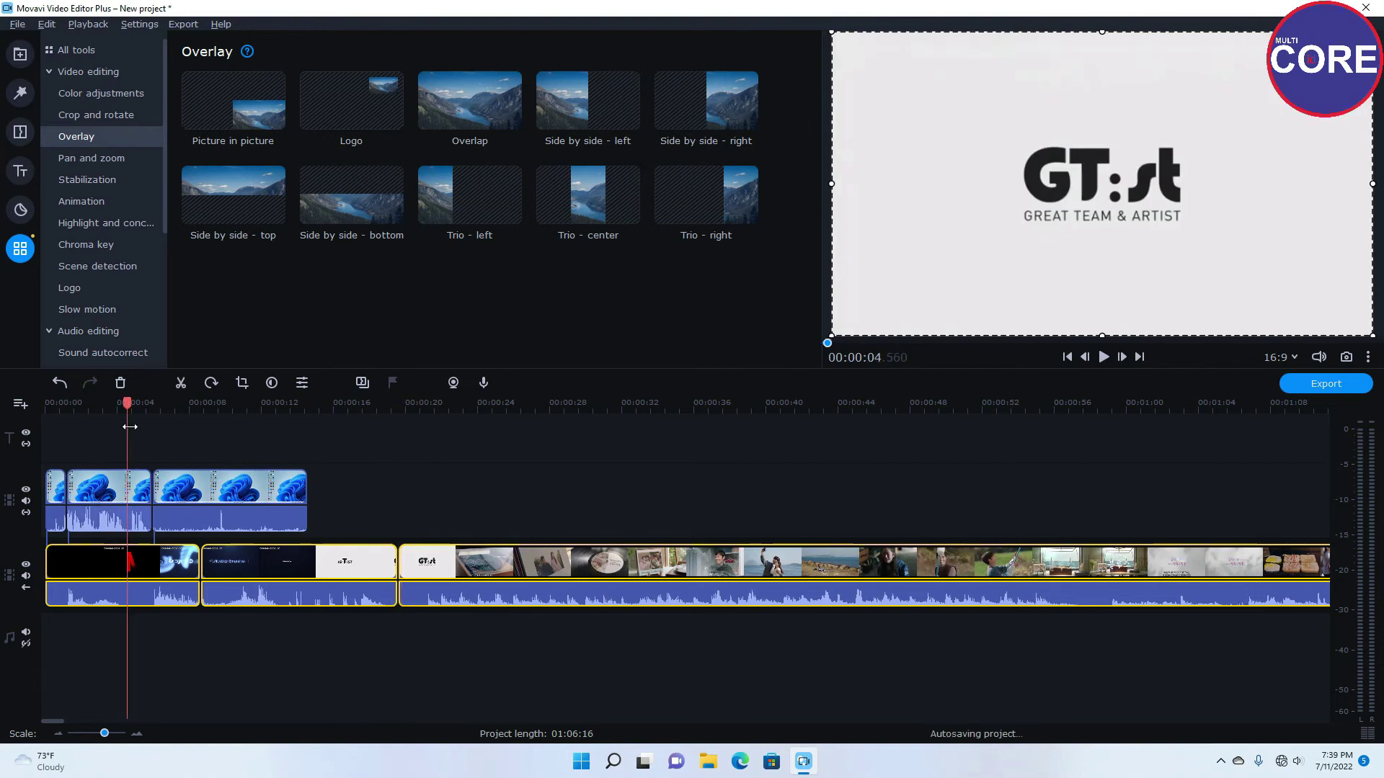
Step: Delete the last and the middle pieces of the split video on the main track
left_click(506, 581)
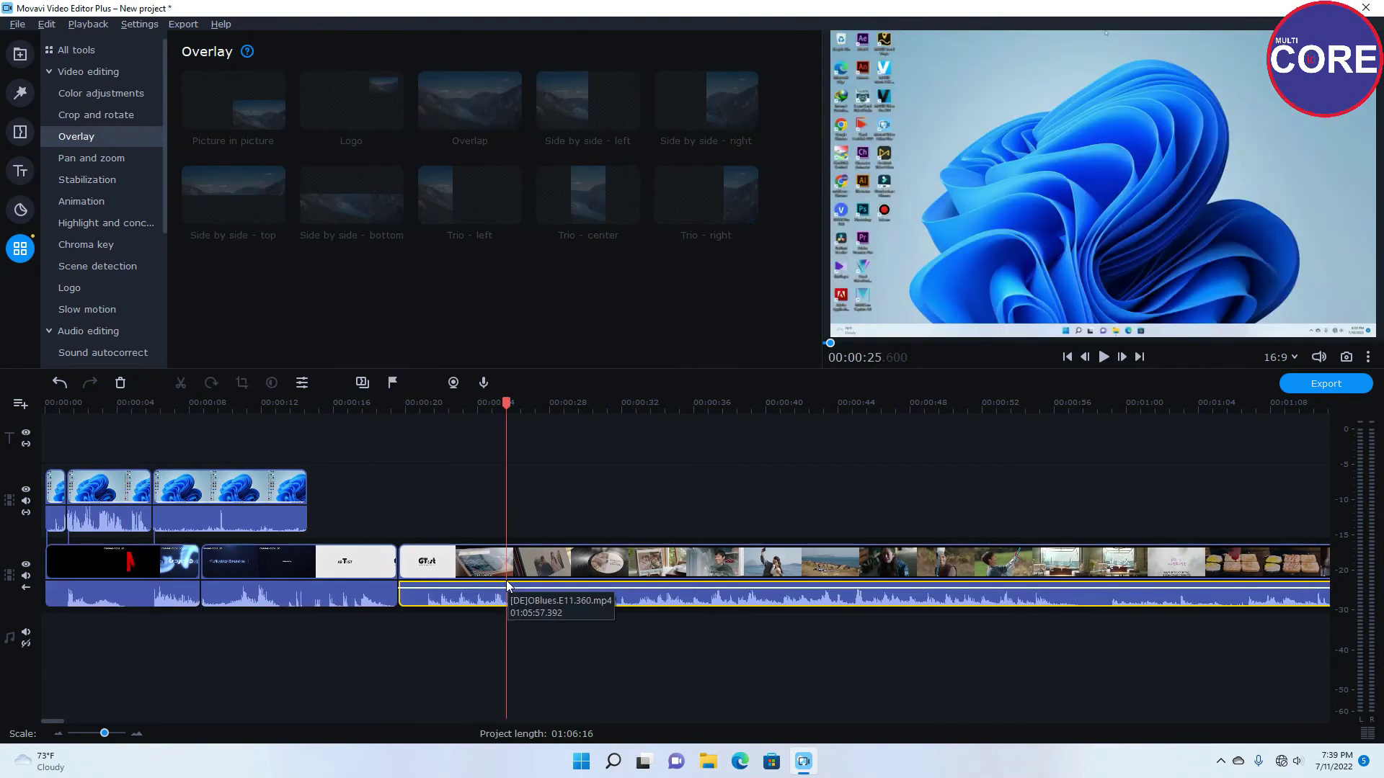
left_click(418, 582)
key("Delete")
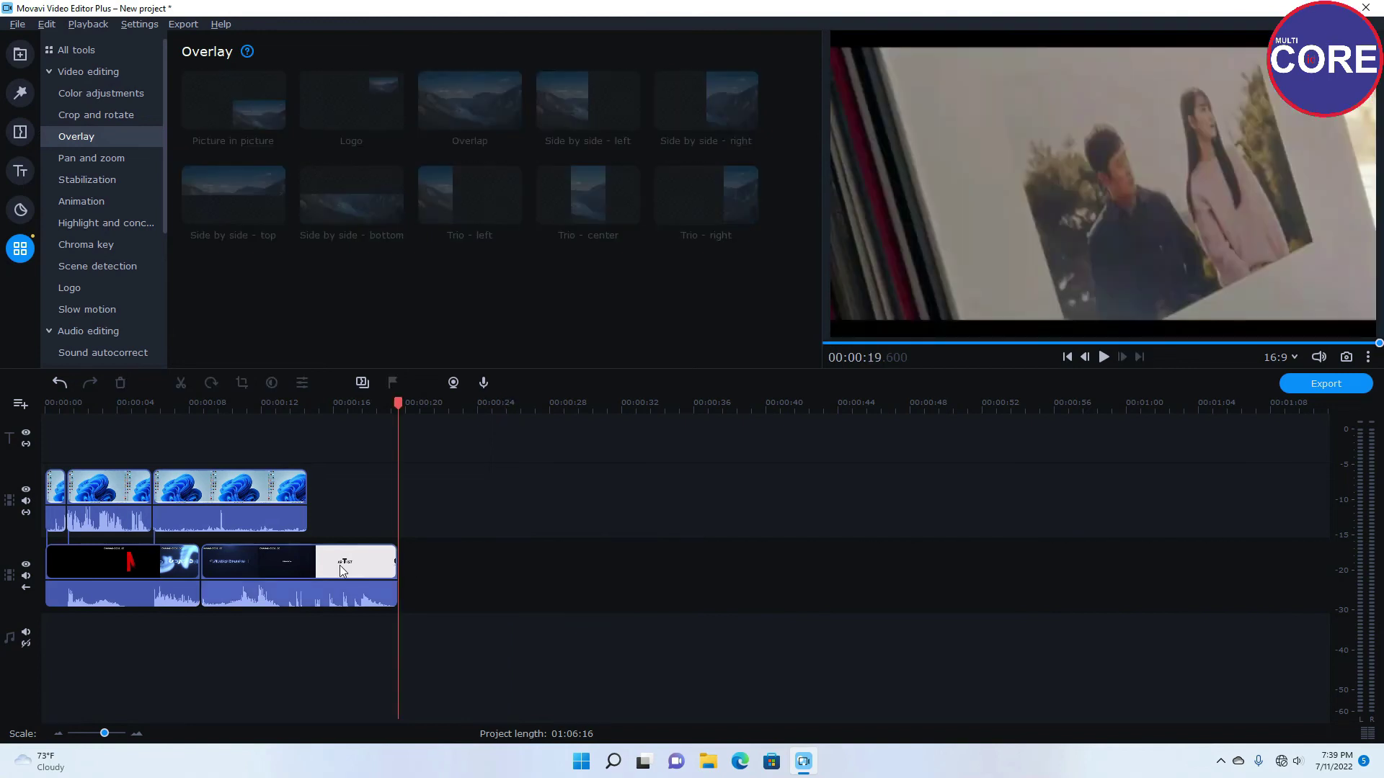
left_click(337, 565)
key("Delete")
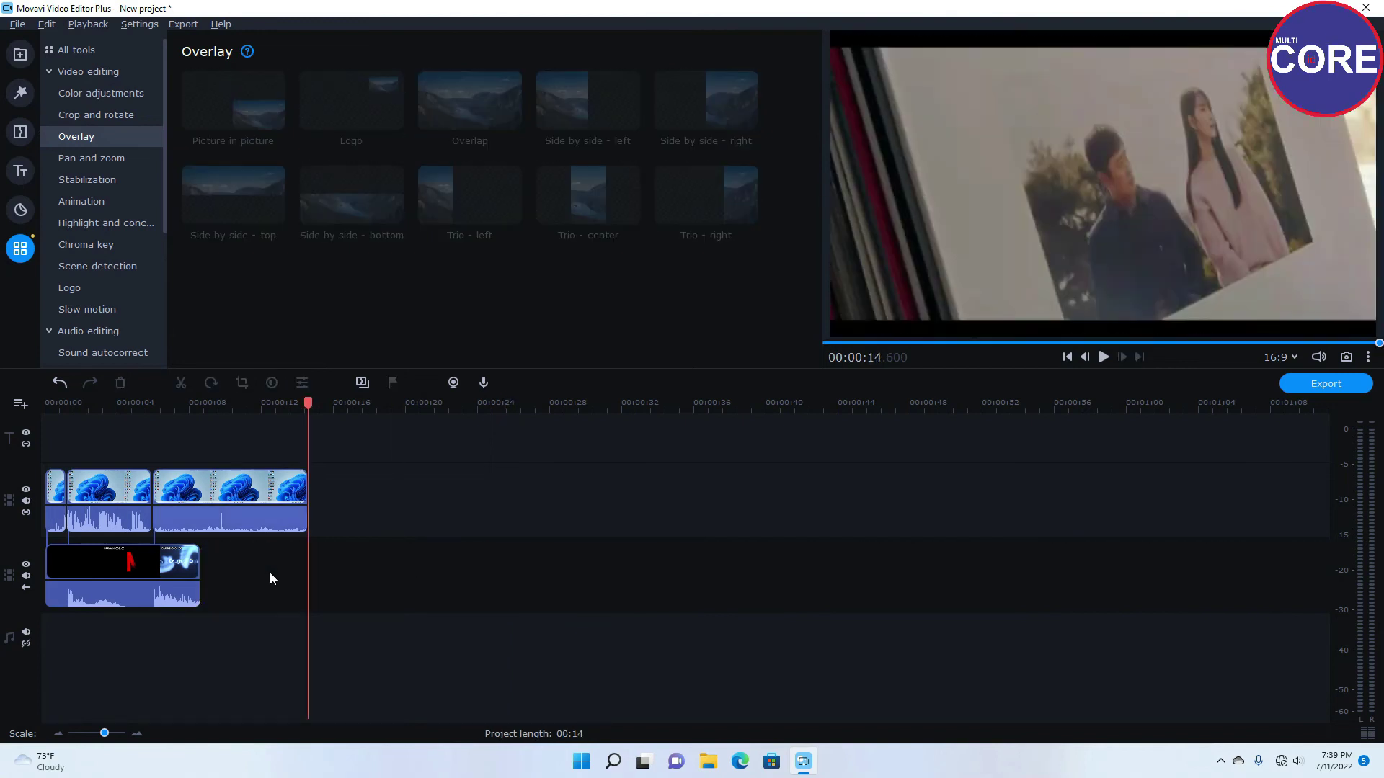
Step: Delete all remaining clips from both video tracks at once
left_click(157, 573)
key("ctrl+a")
key("Delete")
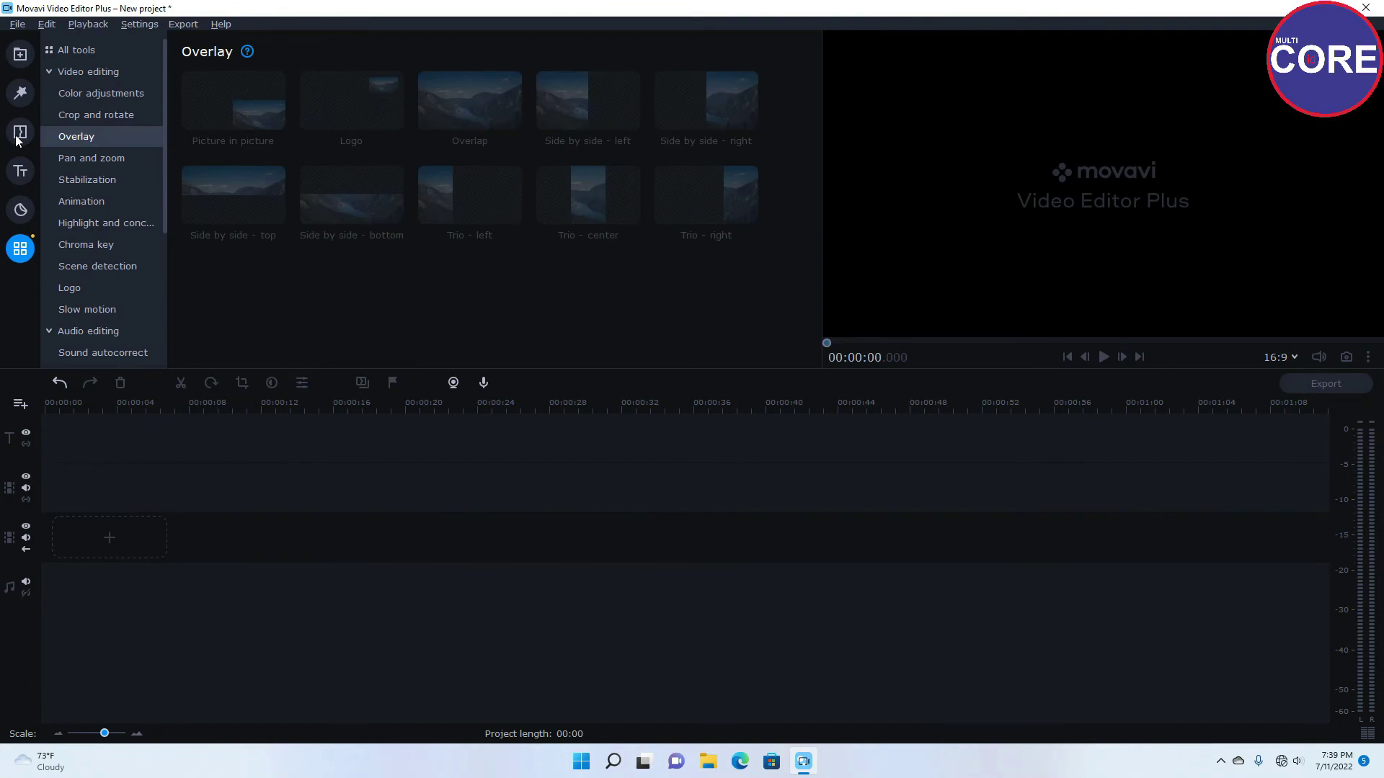
Step: Place the bandicam clip at the start of the main video track and open the properties of its audio
left_click(21, 54)
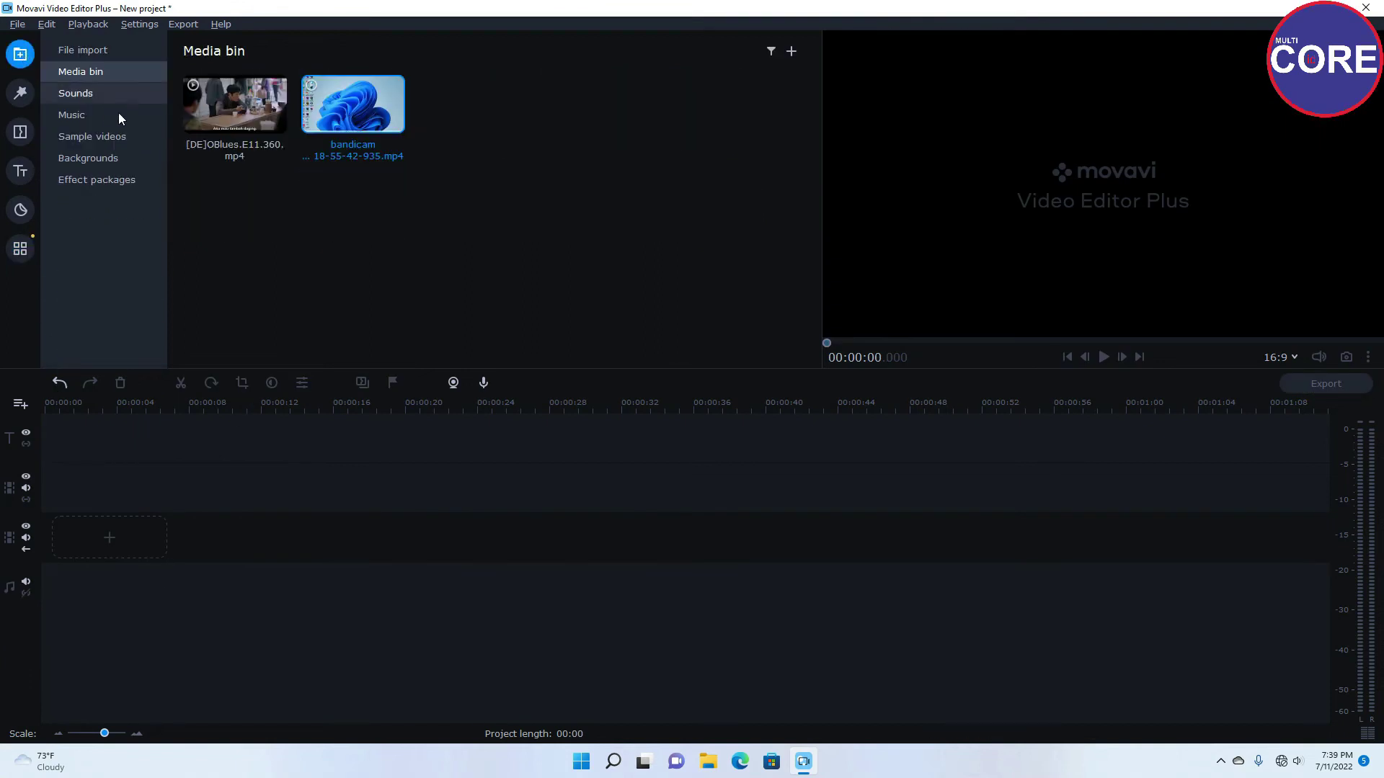
left_click_drag(335, 115, 57, 512)
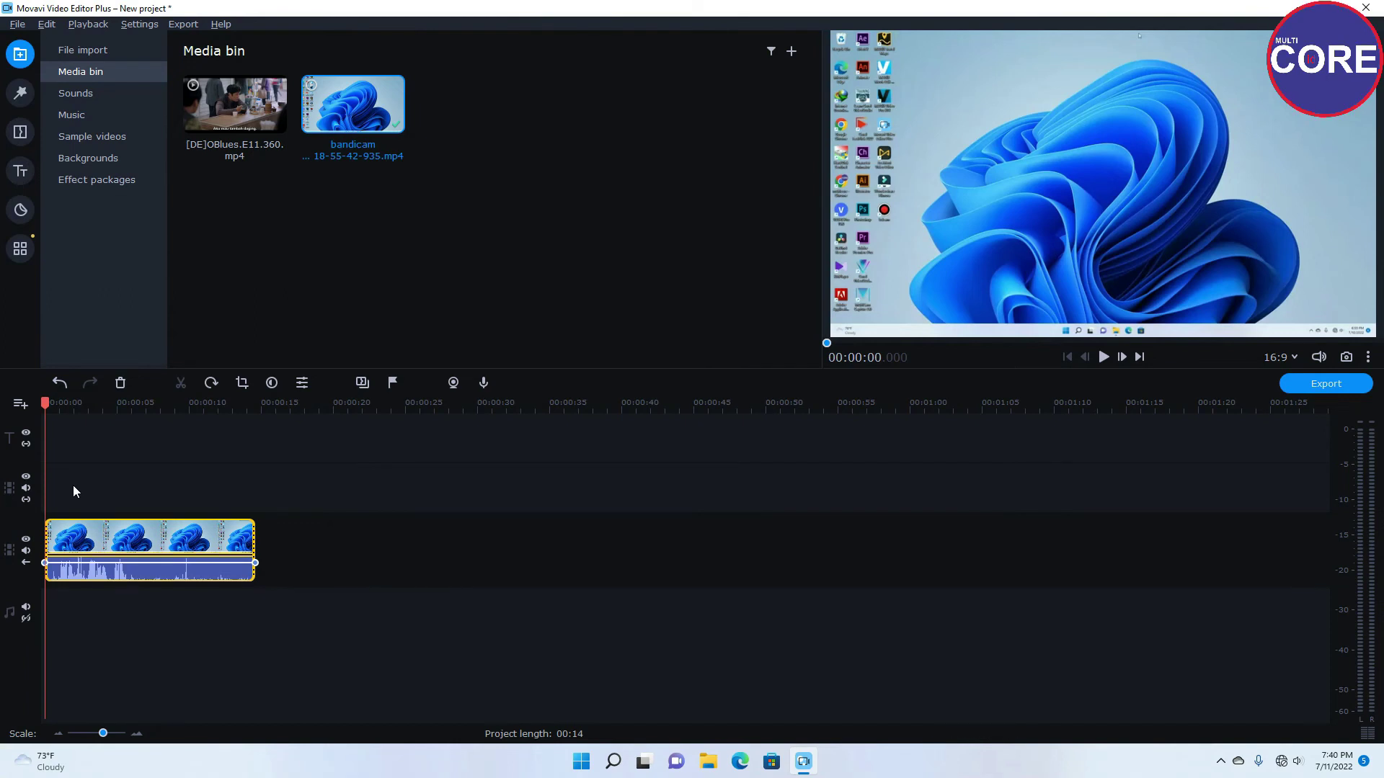
left_click(112, 577)
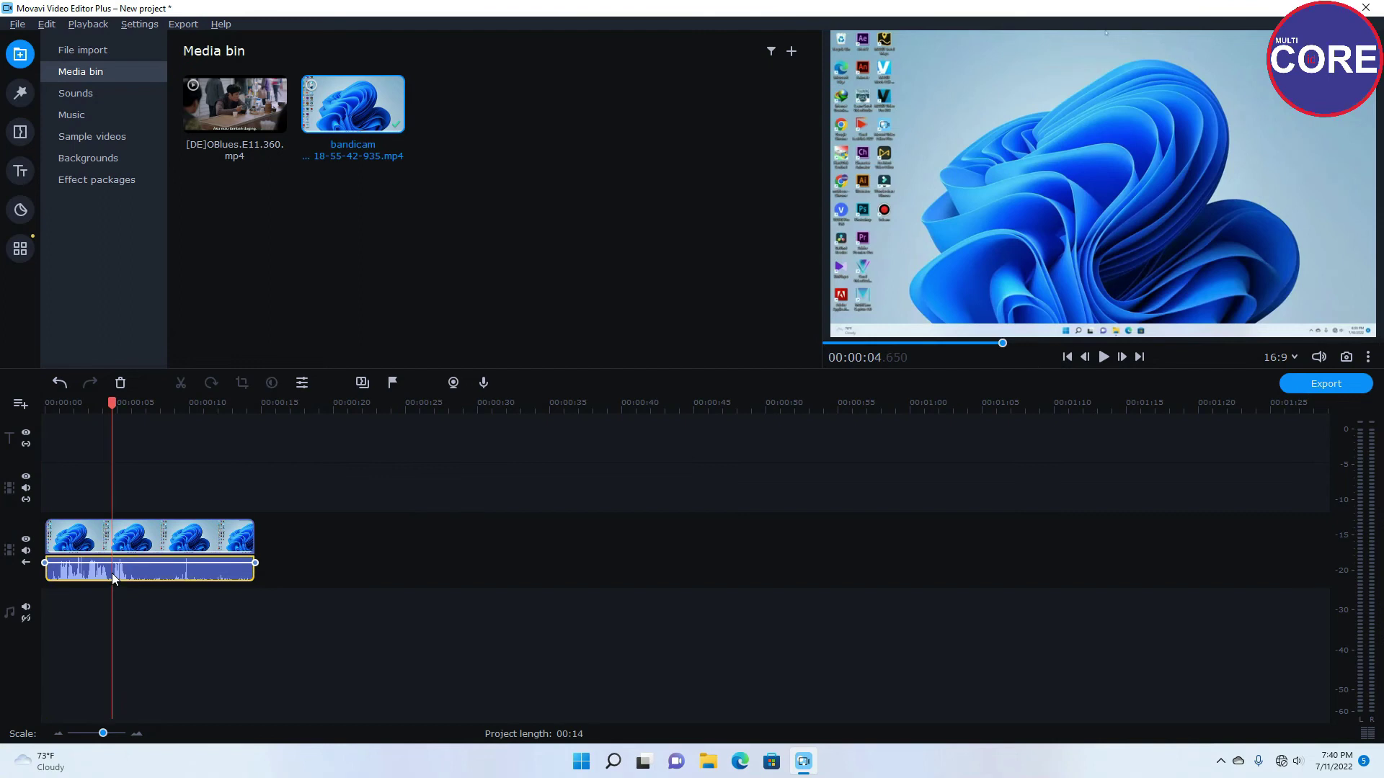
double_click(113, 575)
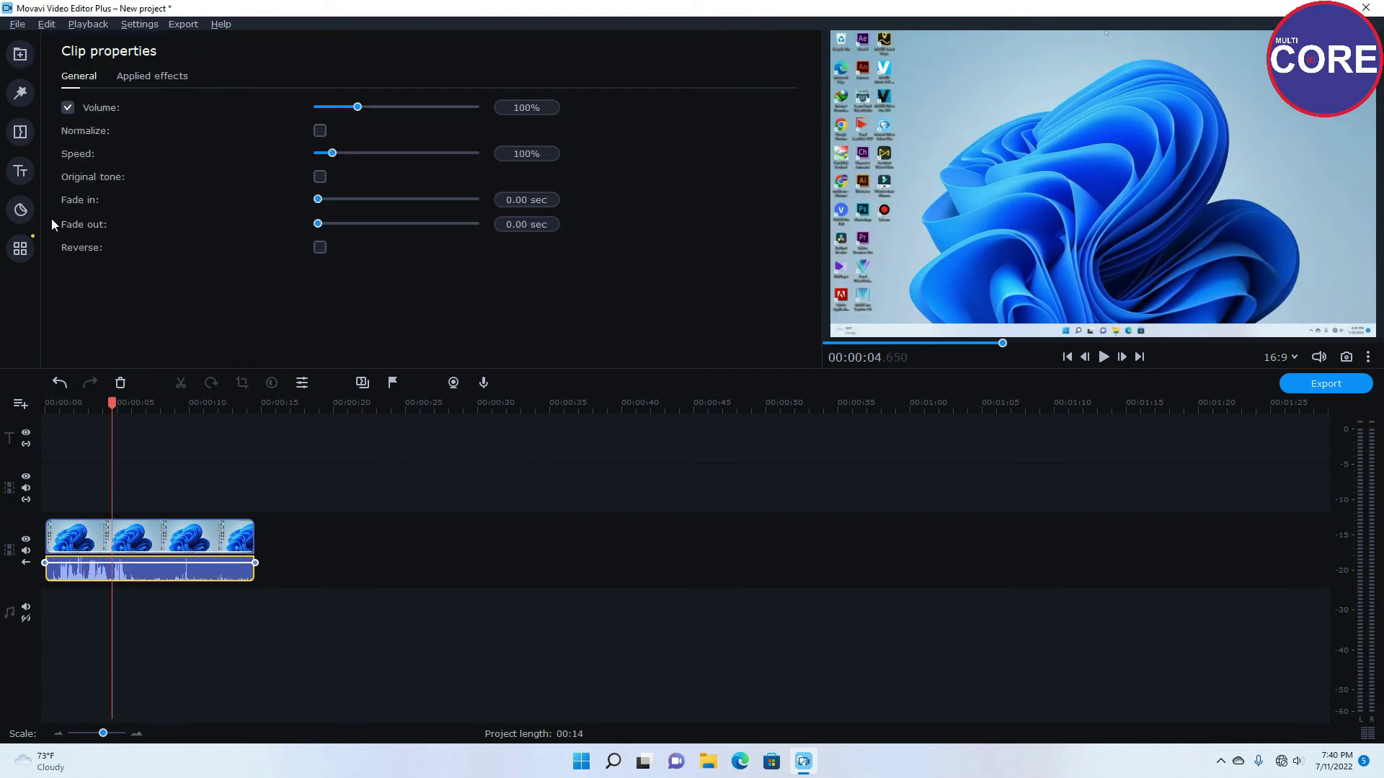
Step: Examine the audio editing tools, opening Sound autocorrect and the Equalizer, and return the playhead to the project's start
left_click(20, 249)
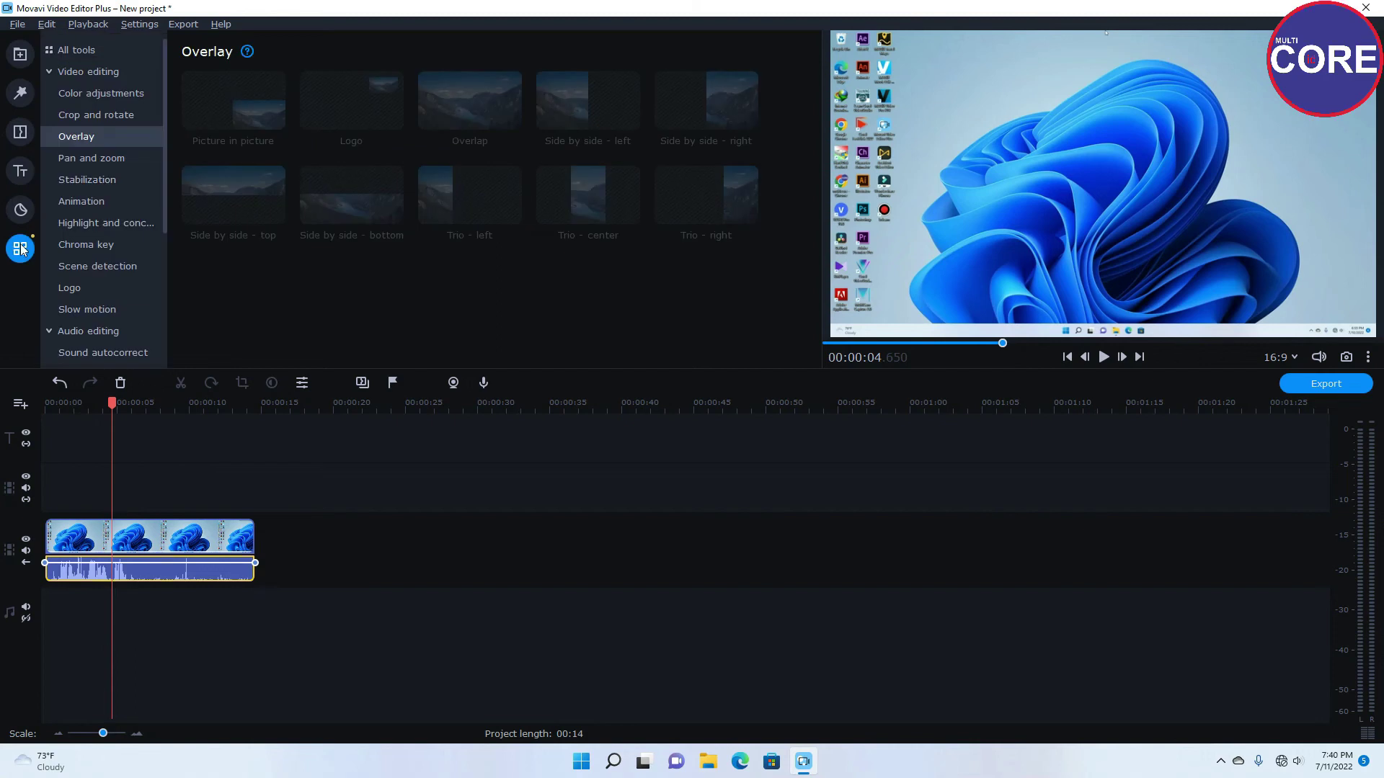
left_click(86, 331)
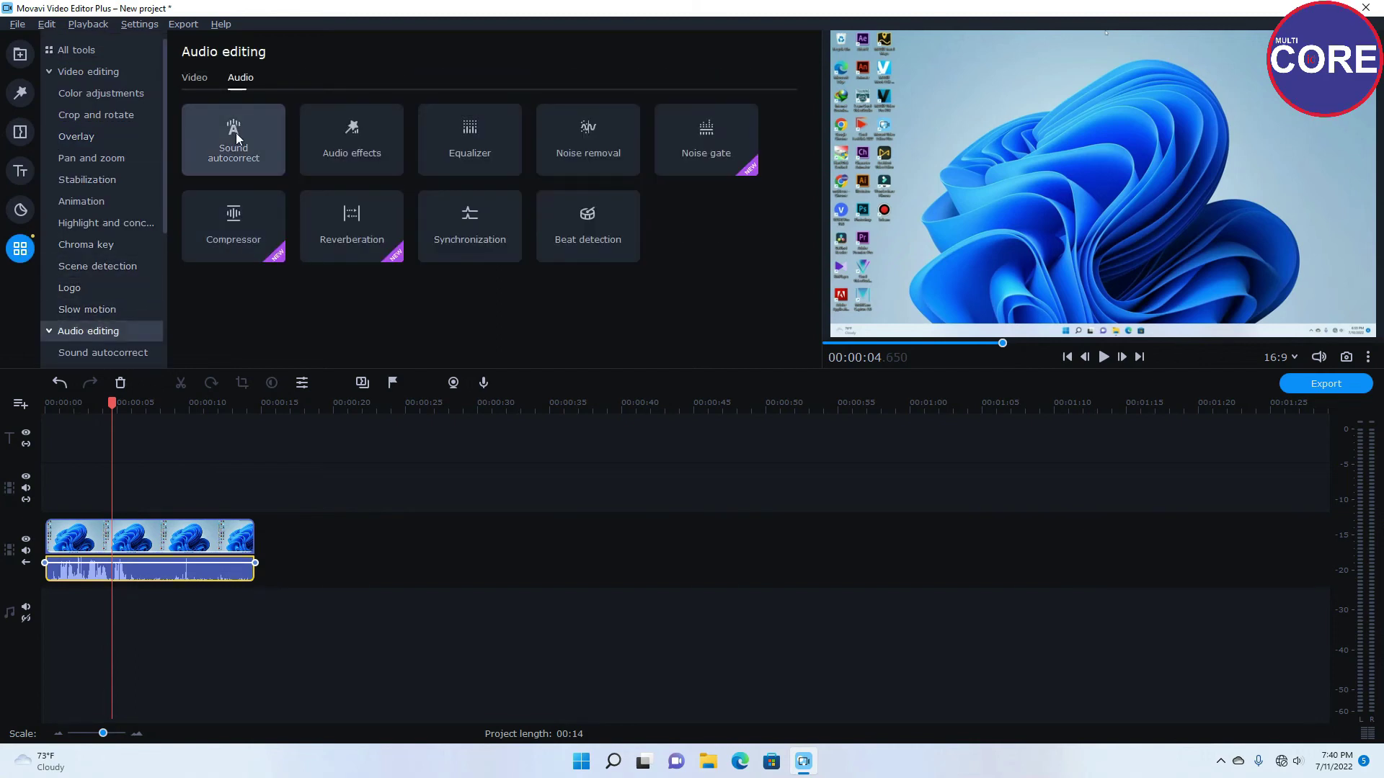
left_click(209, 145)
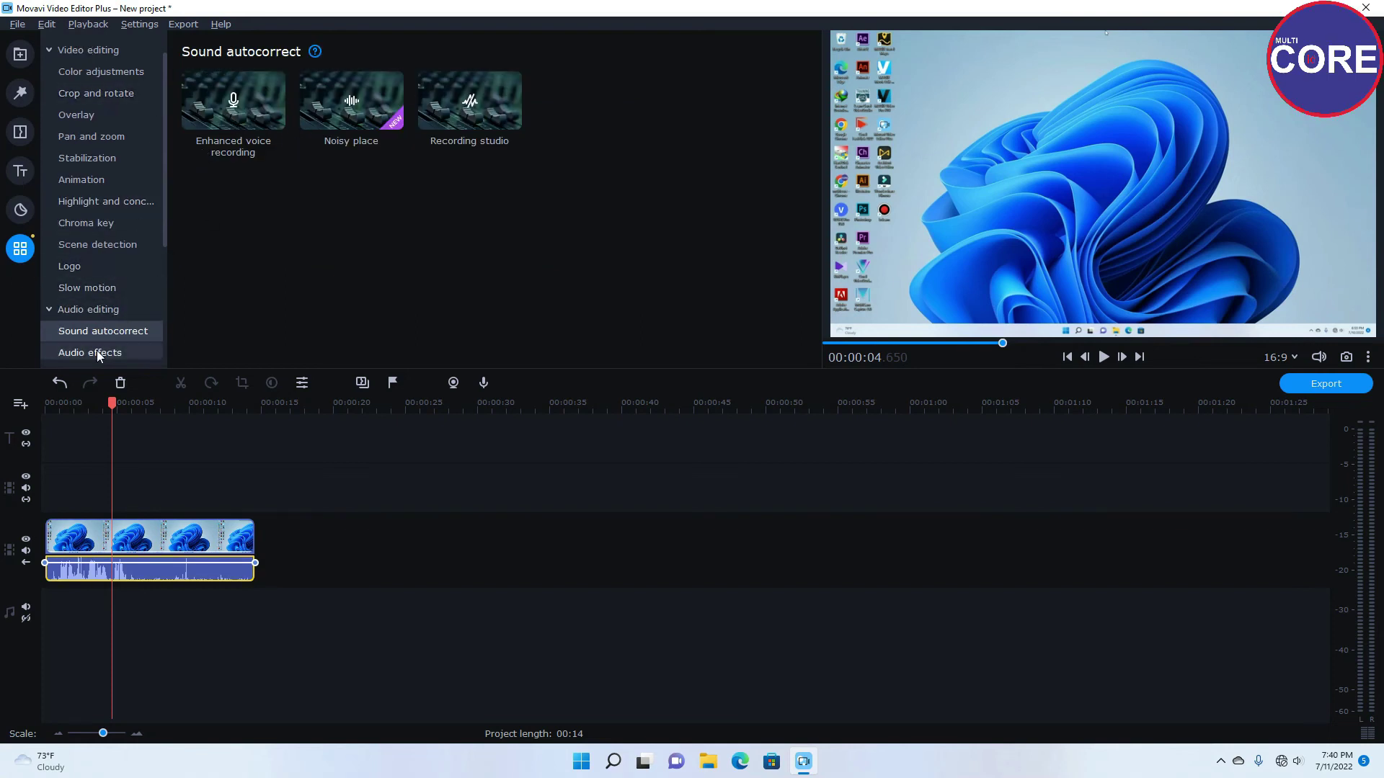
left_click(81, 315)
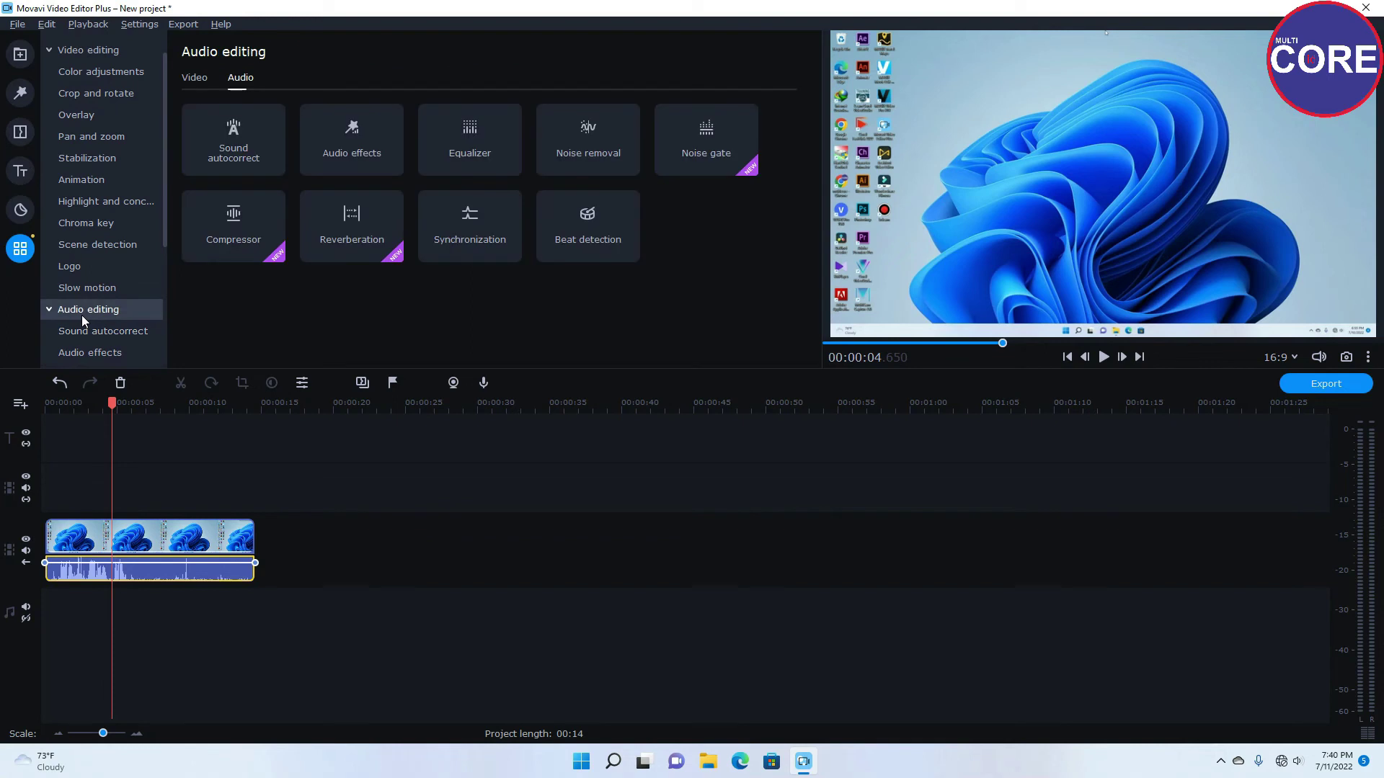
left_click(428, 158)
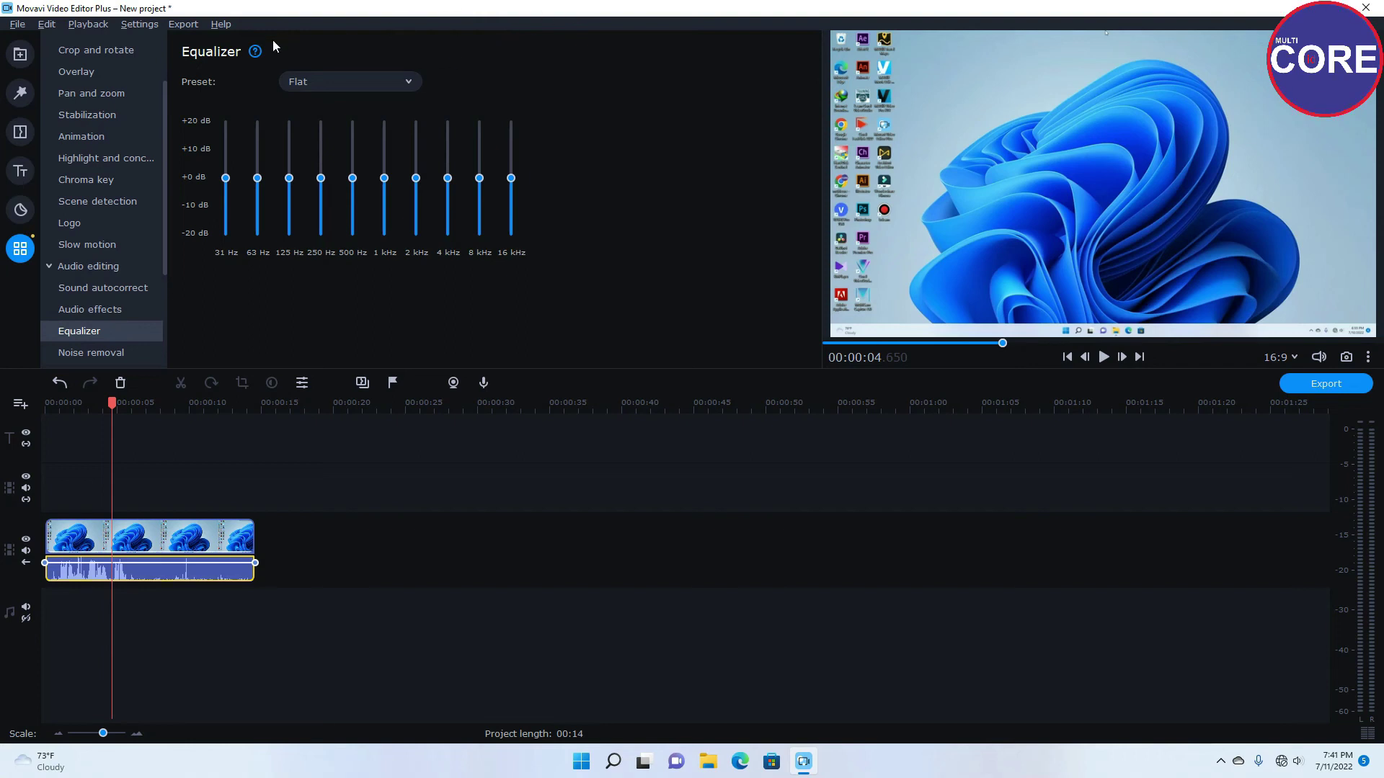
left_click_drag(107, 405, 45, 405)
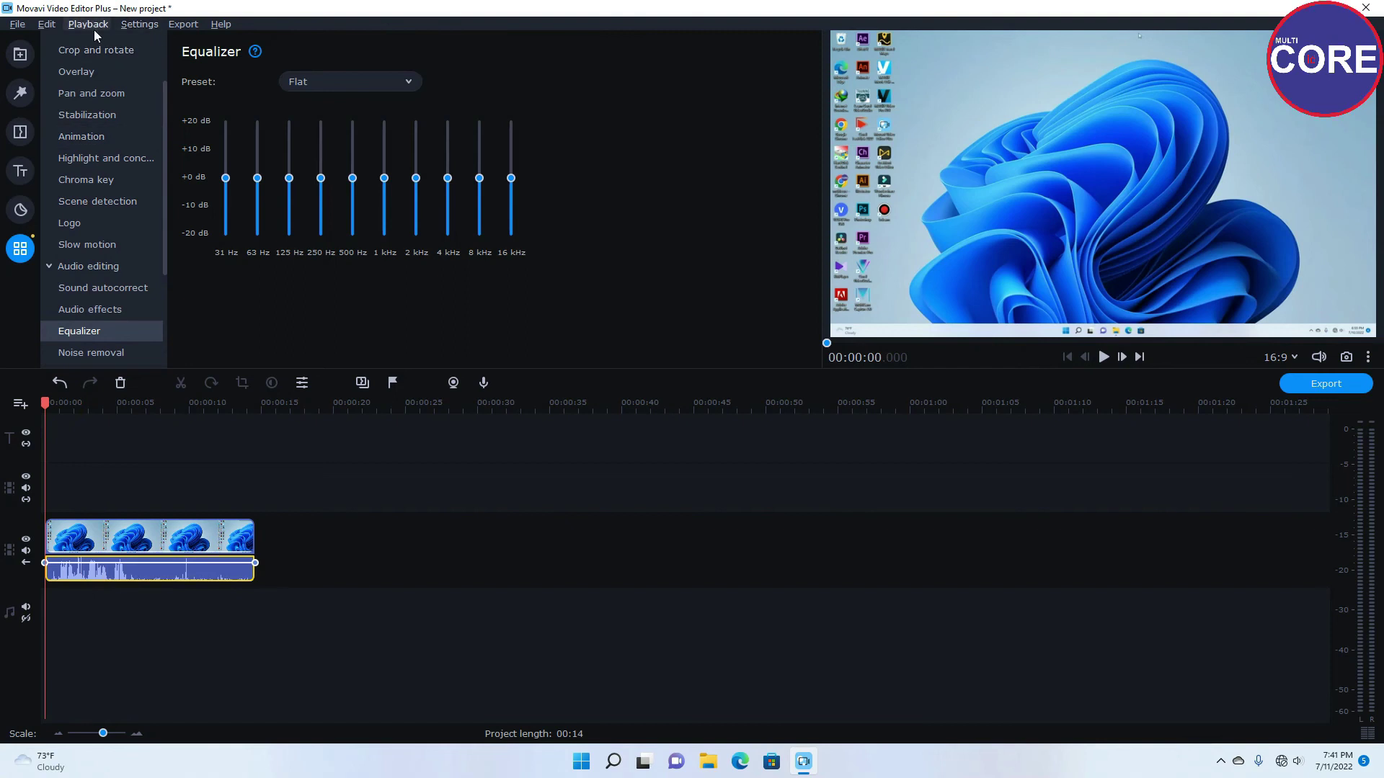
Step: Switch to Windows Task Manager while the project stays open in the video editor
left_click(580, 769)
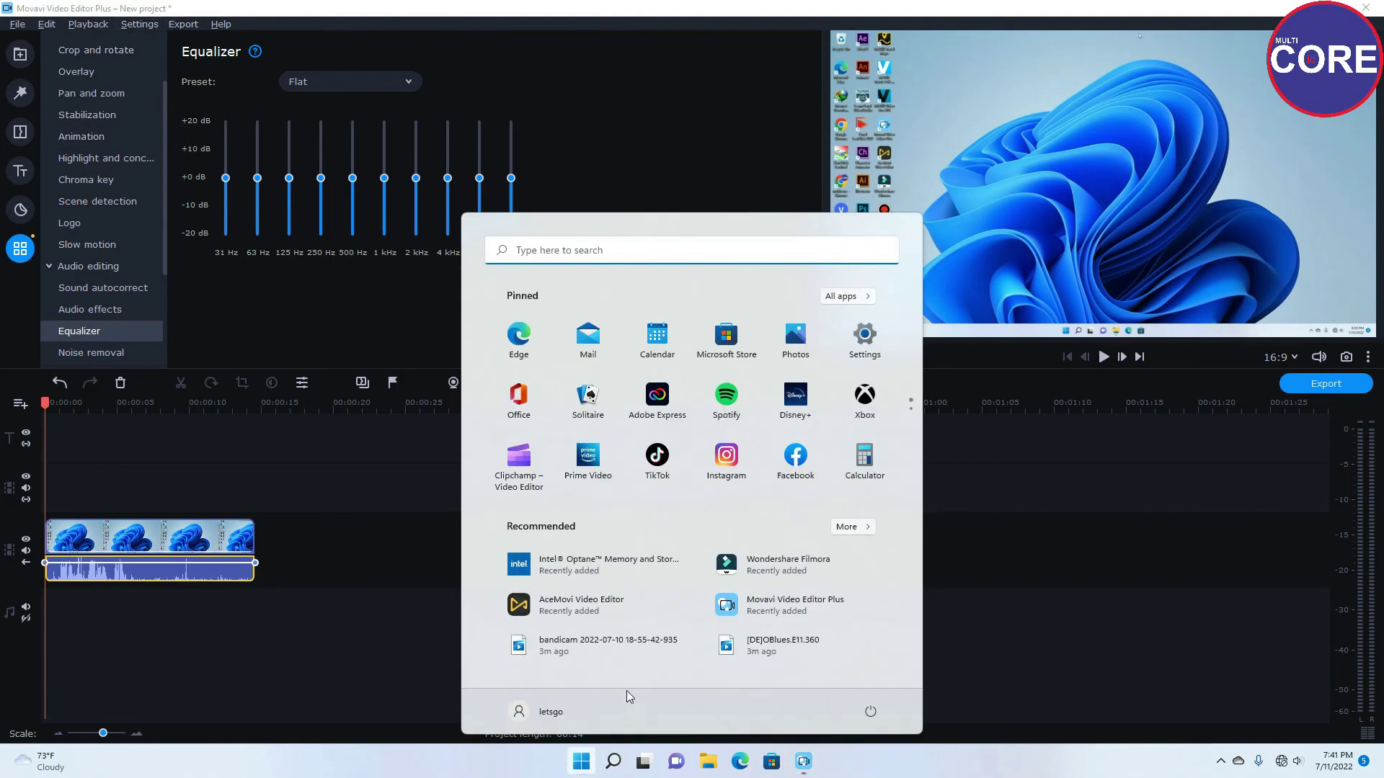
left_click(803, 560)
scroll(878, 418, "down", 1)
left_click(533, 409)
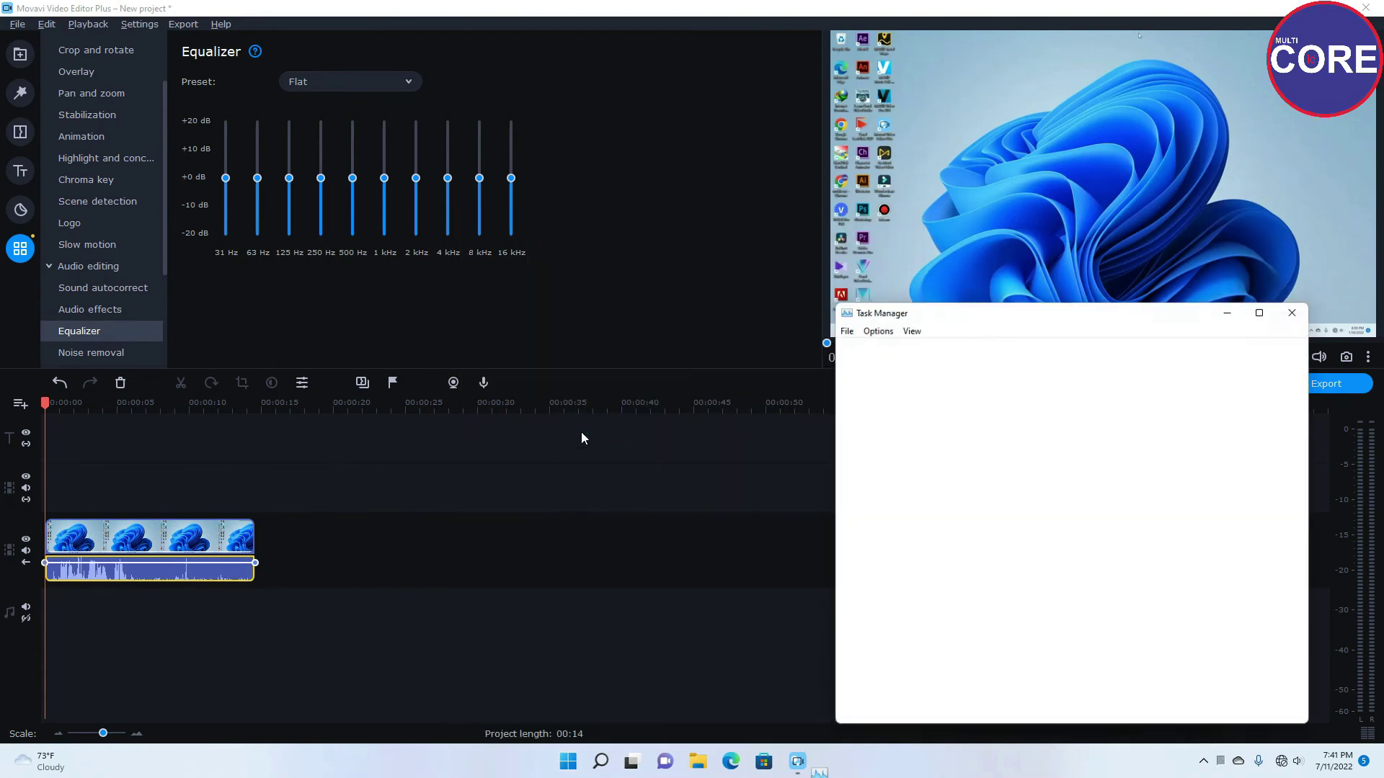
left_click(920, 351)
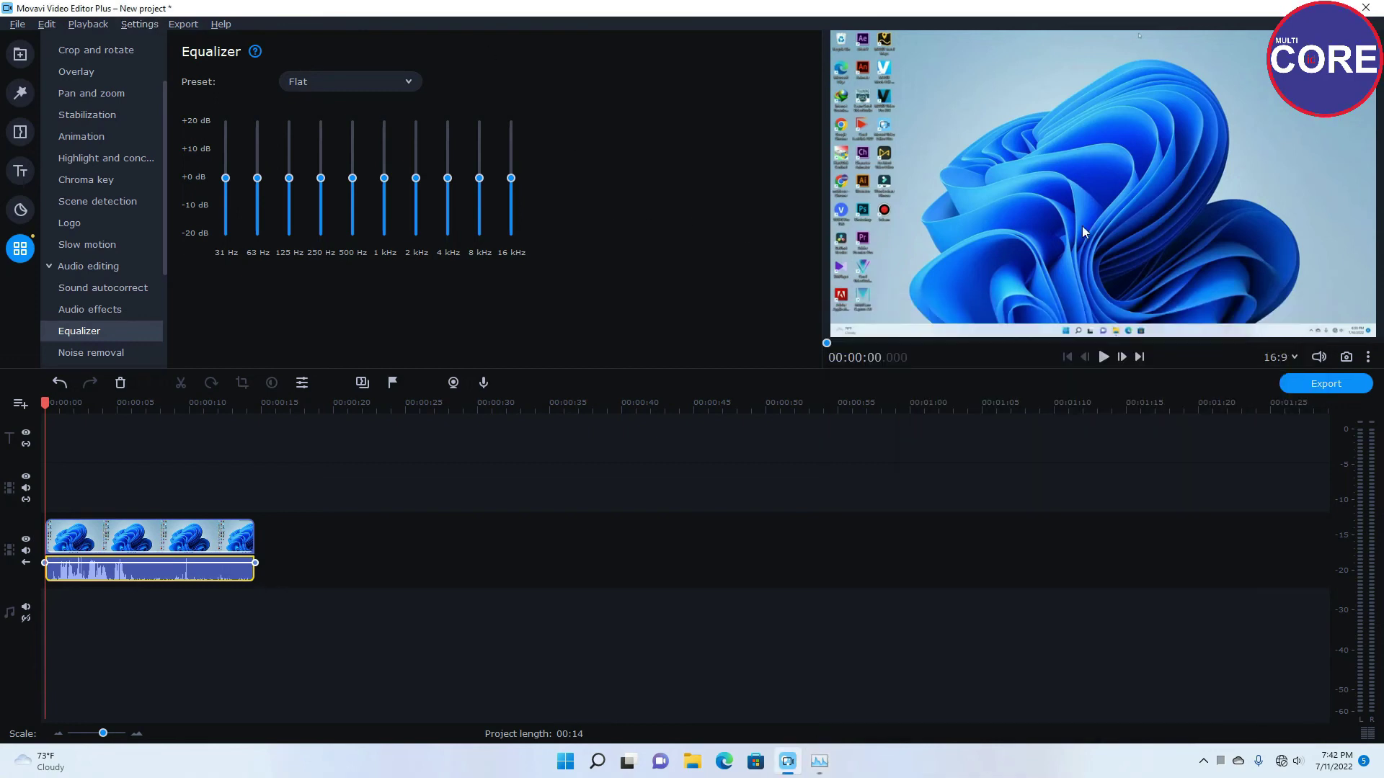
Step: Open the MP4 export settings and title the output video "test hardware movavi"
left_click(1323, 383)
left_click_drag(743, 270, 657, 272)
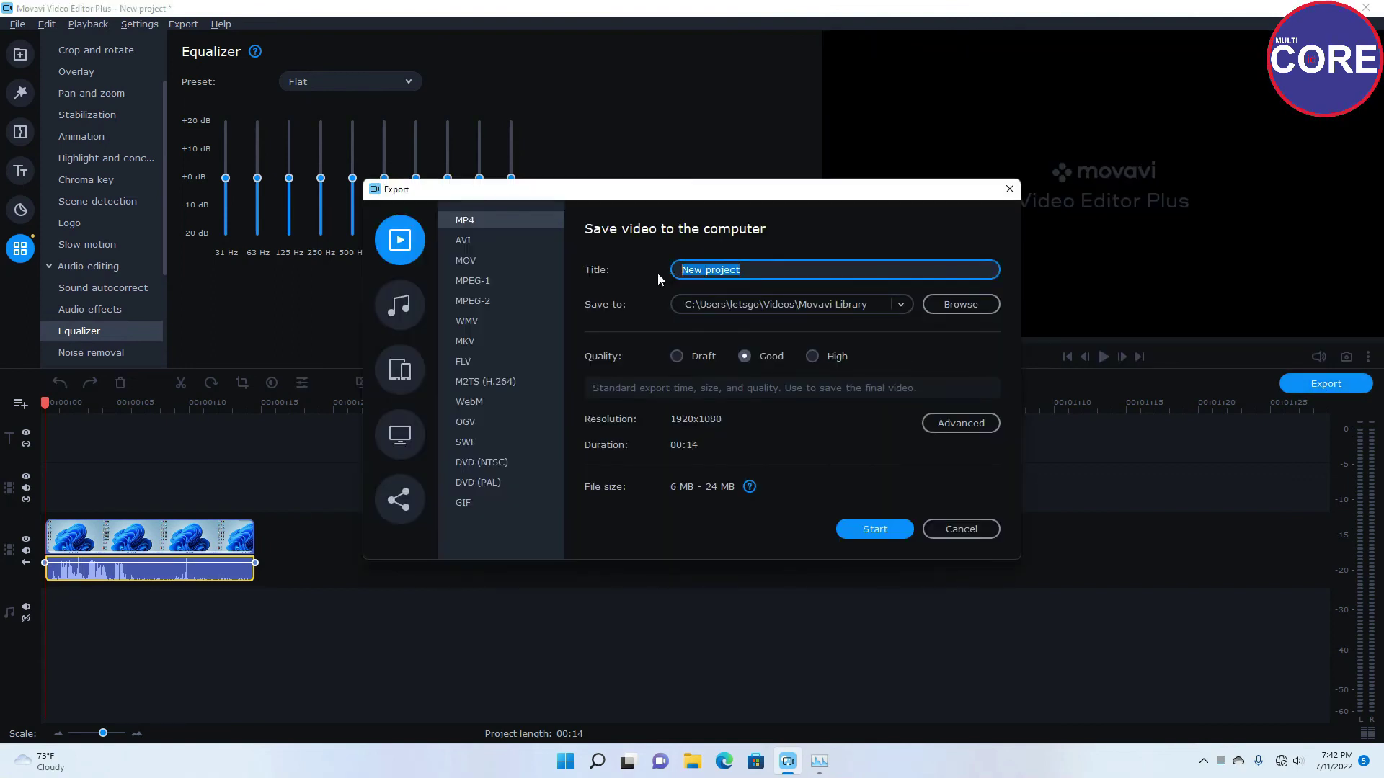
type("test hardware movavi")
Step: Set the export frame rate to 60 in the advanced export settings, with the resolution kept at 1920x1080 (16:9)
left_click(947, 422)
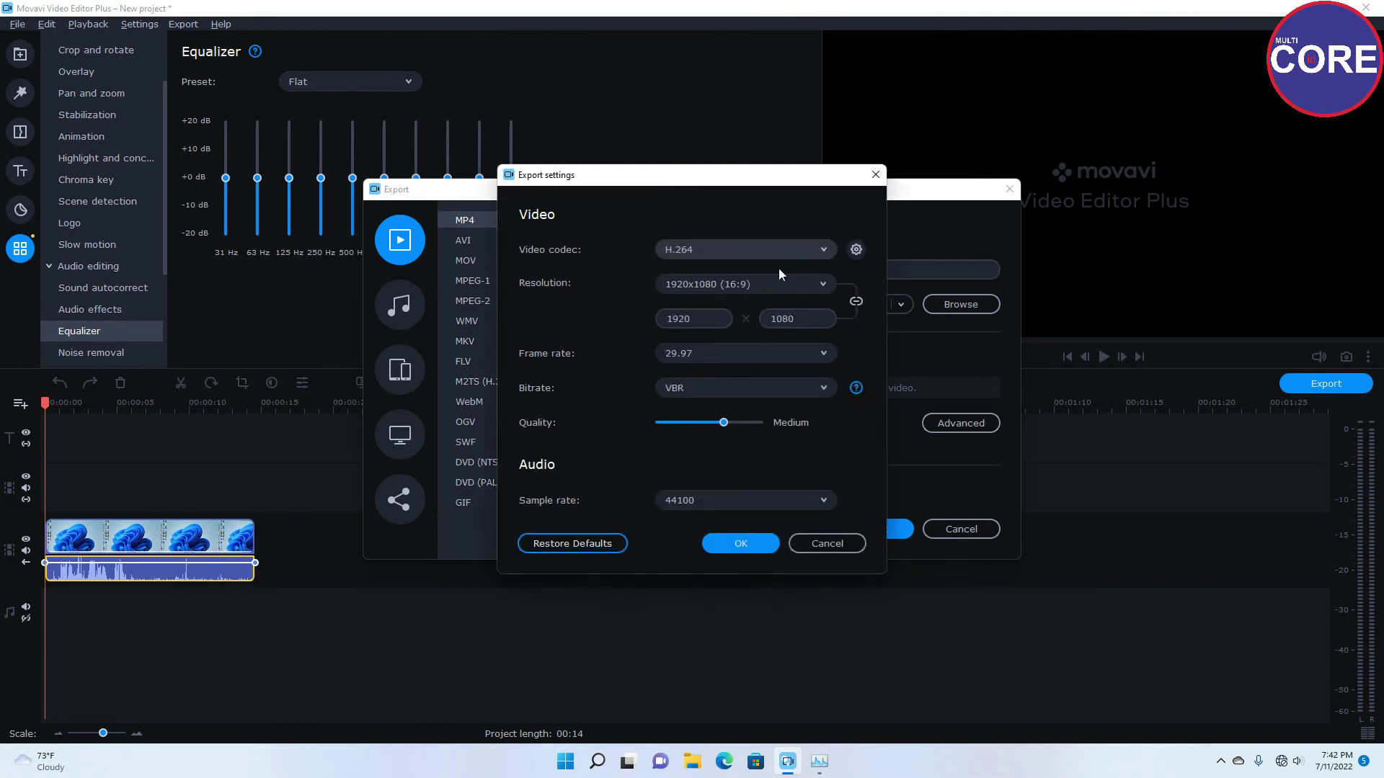
left_click(824, 286)
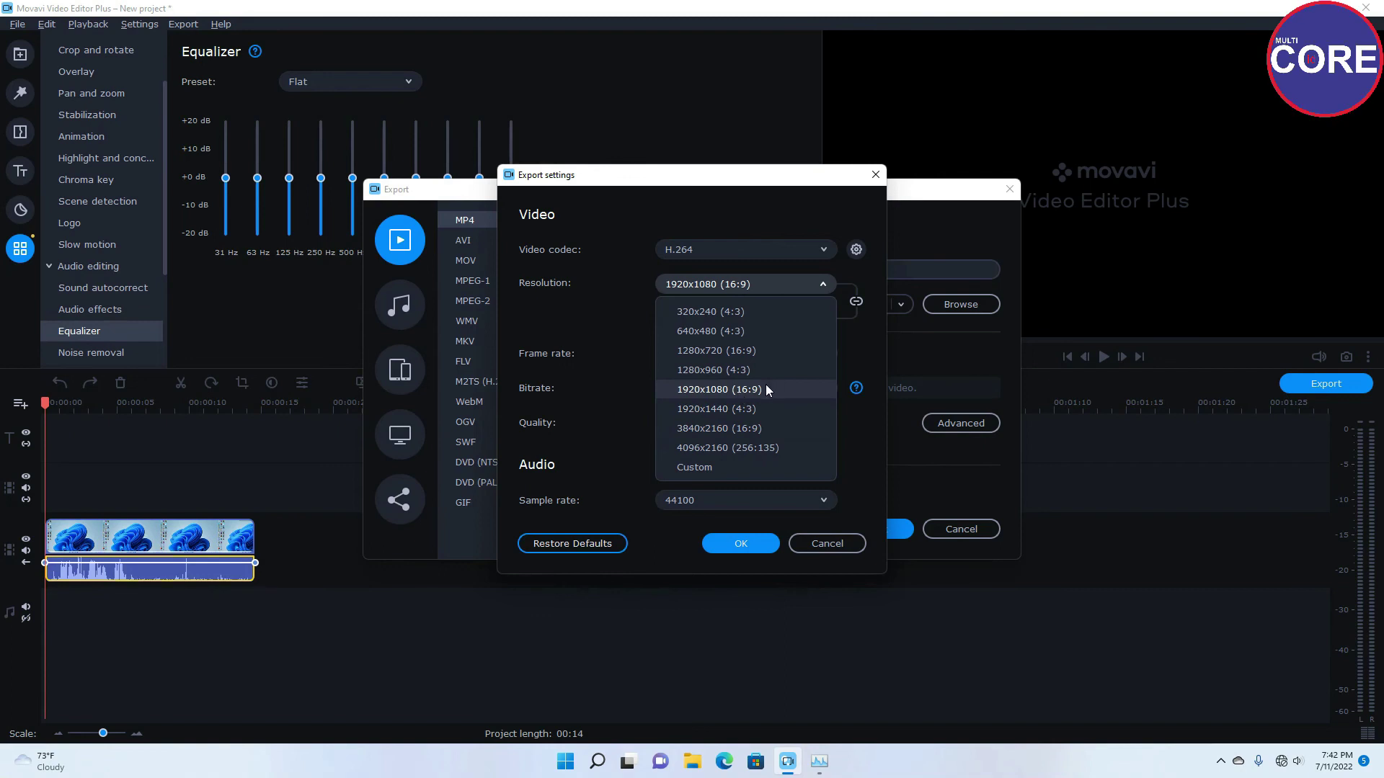
left_click(870, 340)
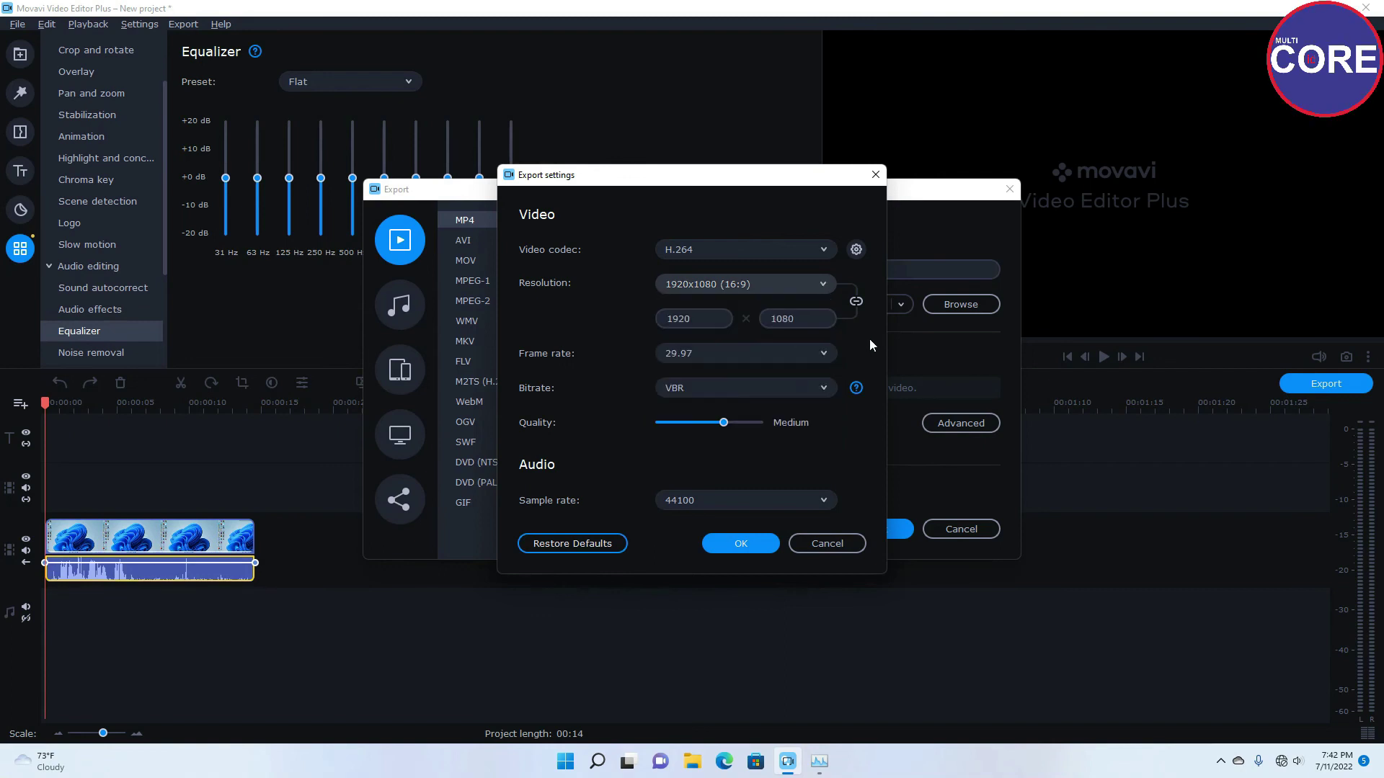
left_click(820, 356)
scroll(698, 564, "down", 2)
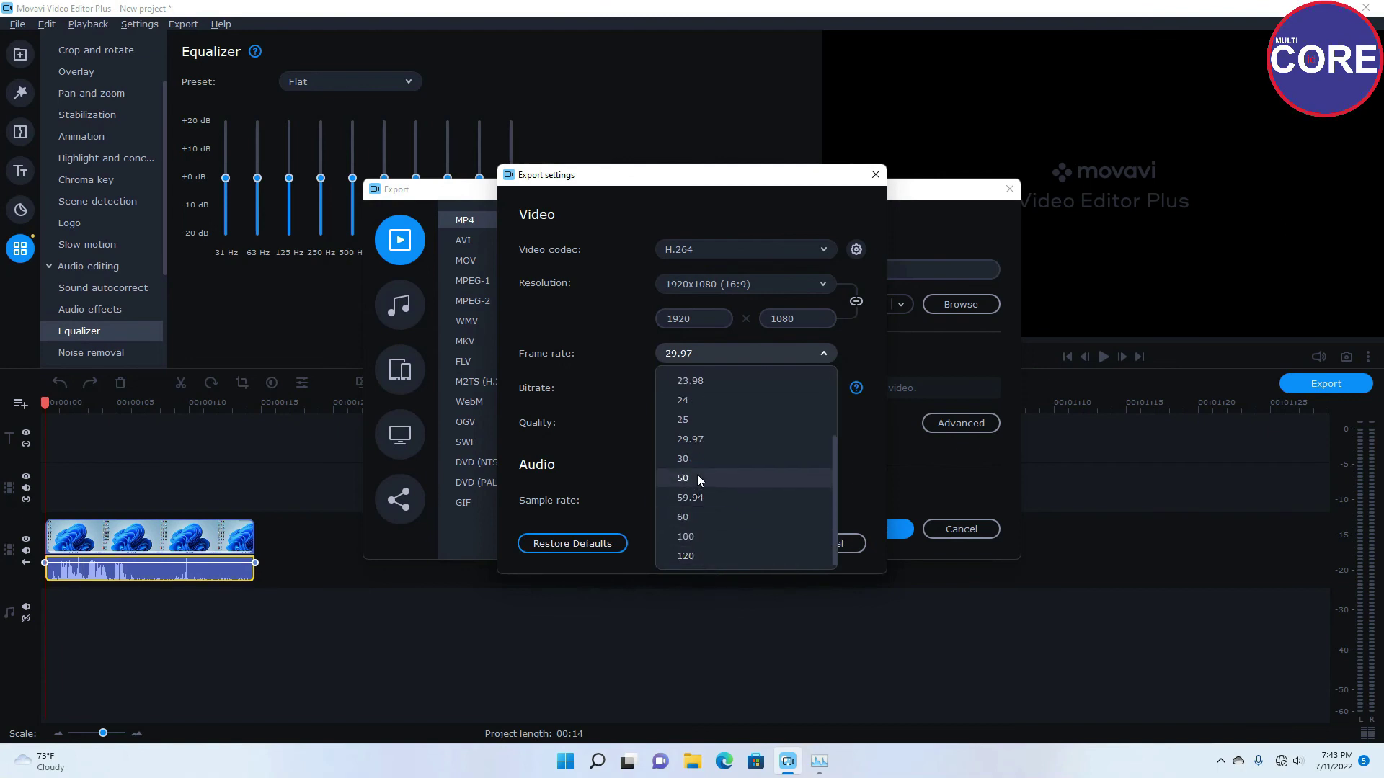
left_click(697, 516)
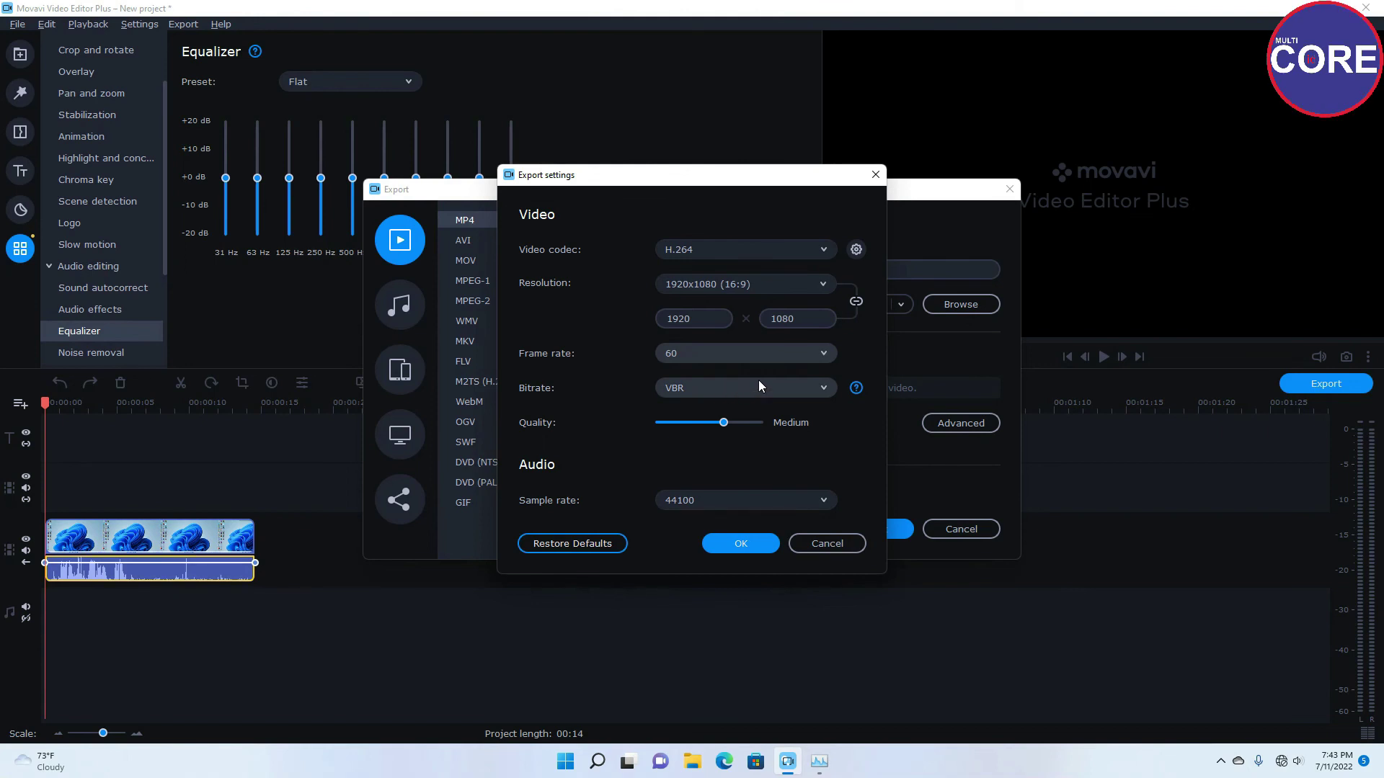
left_click(741, 543)
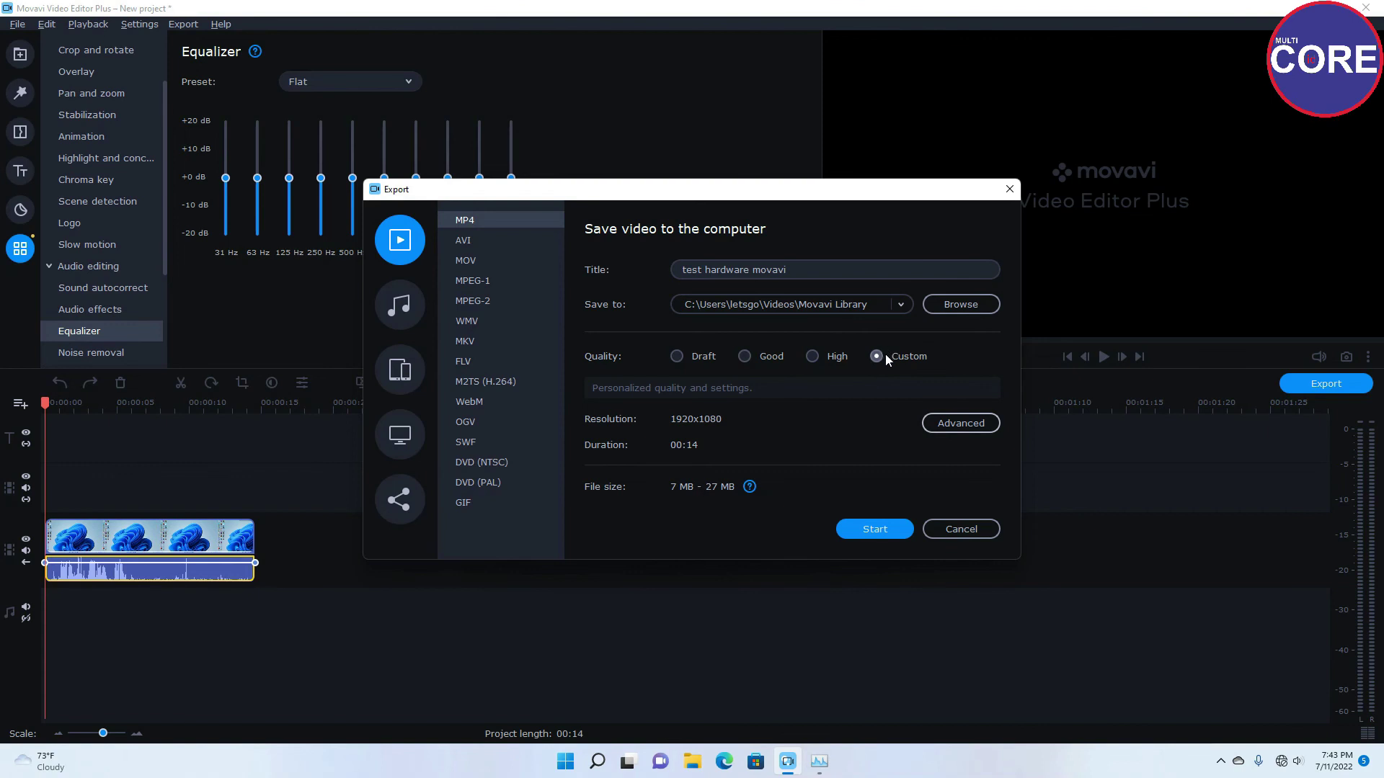
Step: Start the export from the High quality preset, customised with the video quality raised to High and a frame rate of 30
left_click(836, 353)
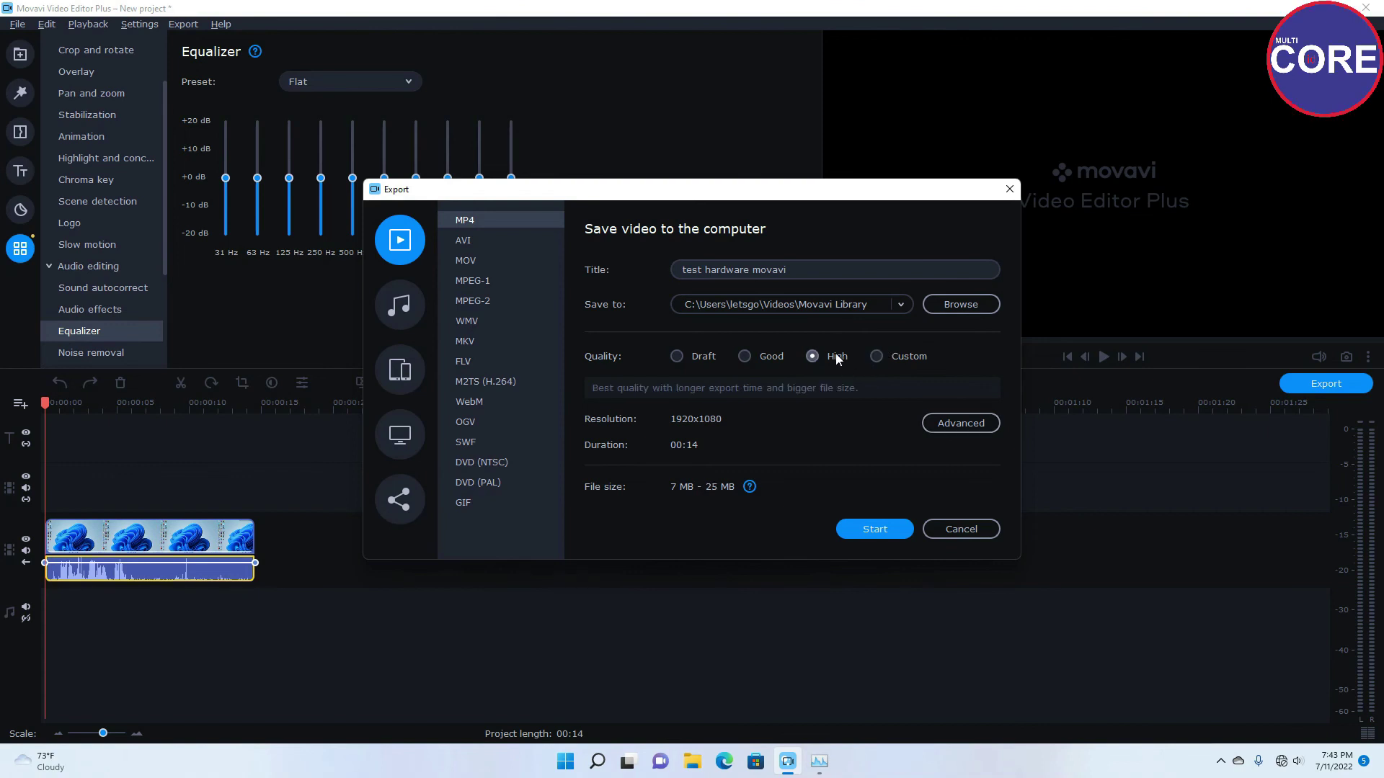
left_click(945, 425)
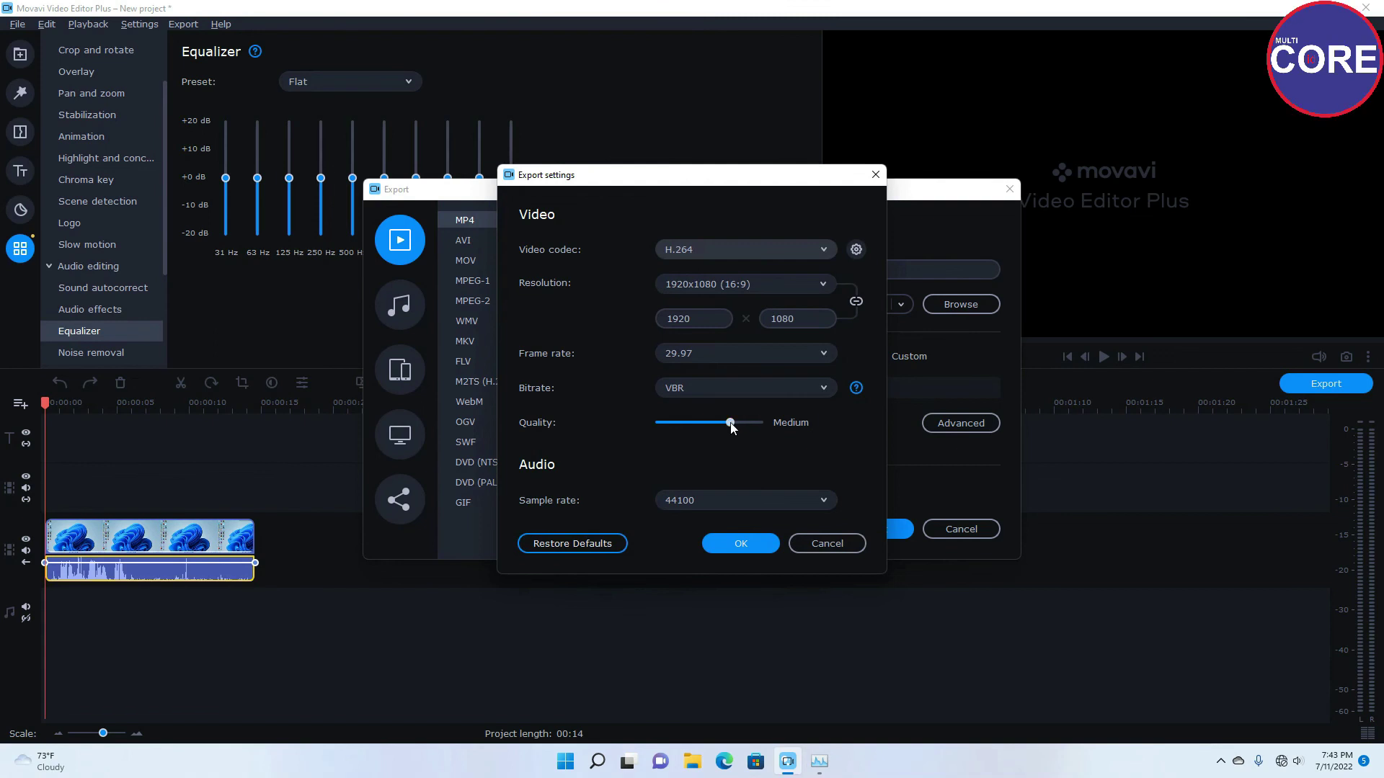
left_click_drag(732, 423, 762, 423)
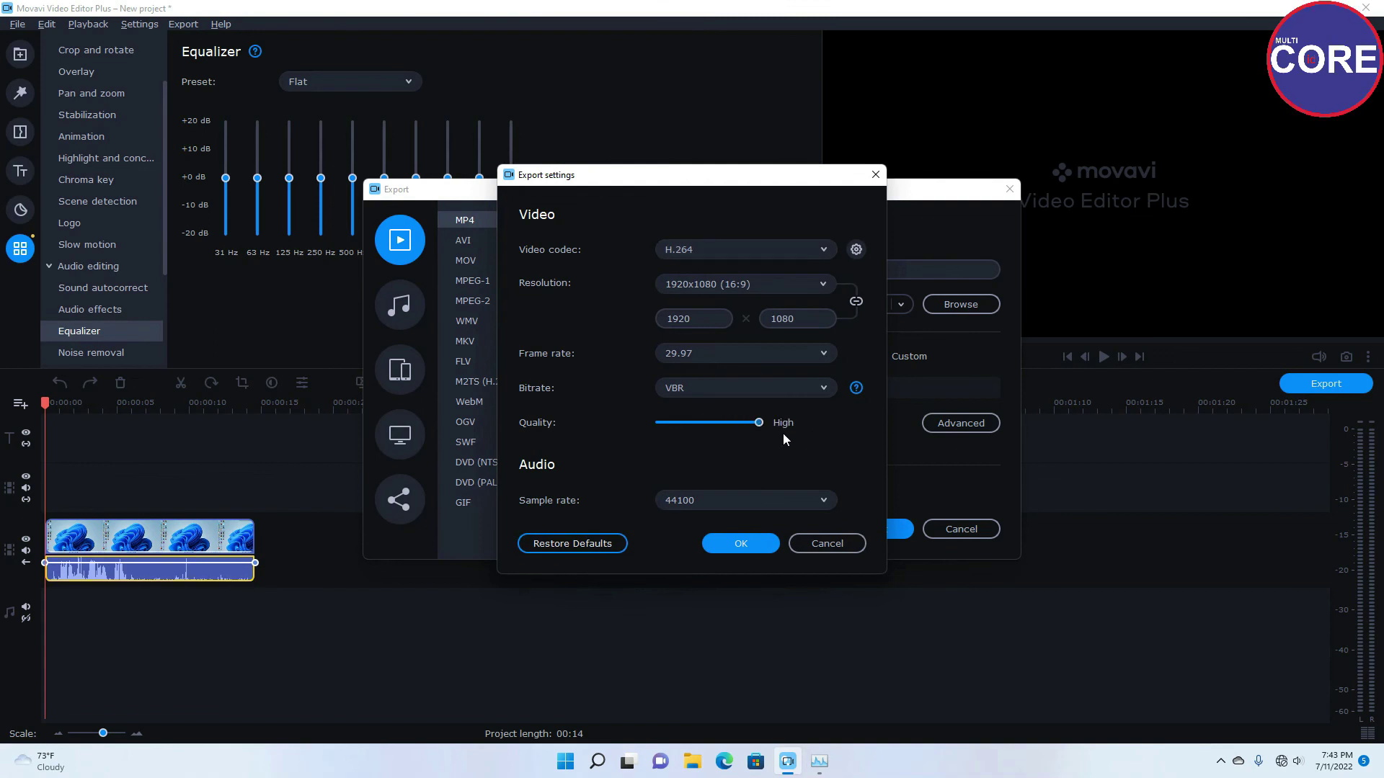
left_click(767, 353)
left_click(702, 555)
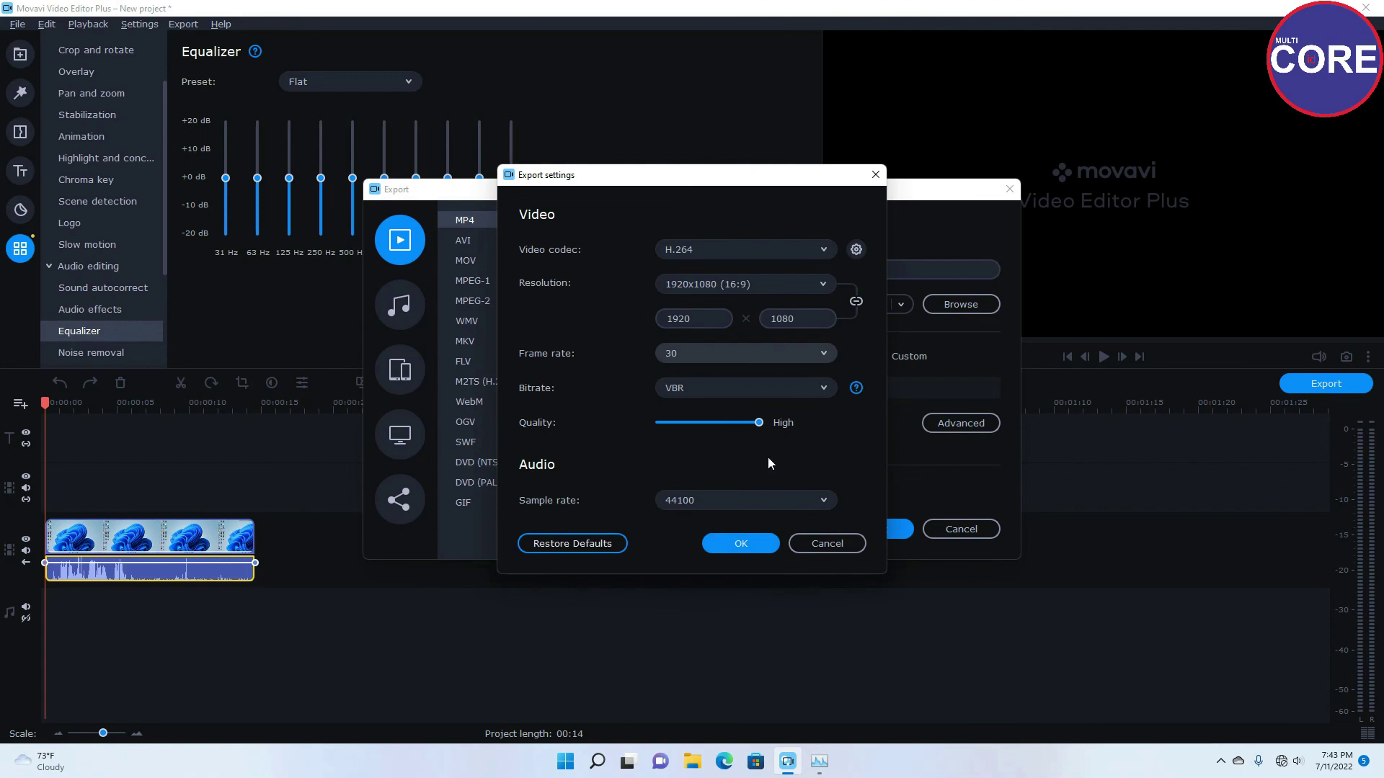
left_click(737, 546)
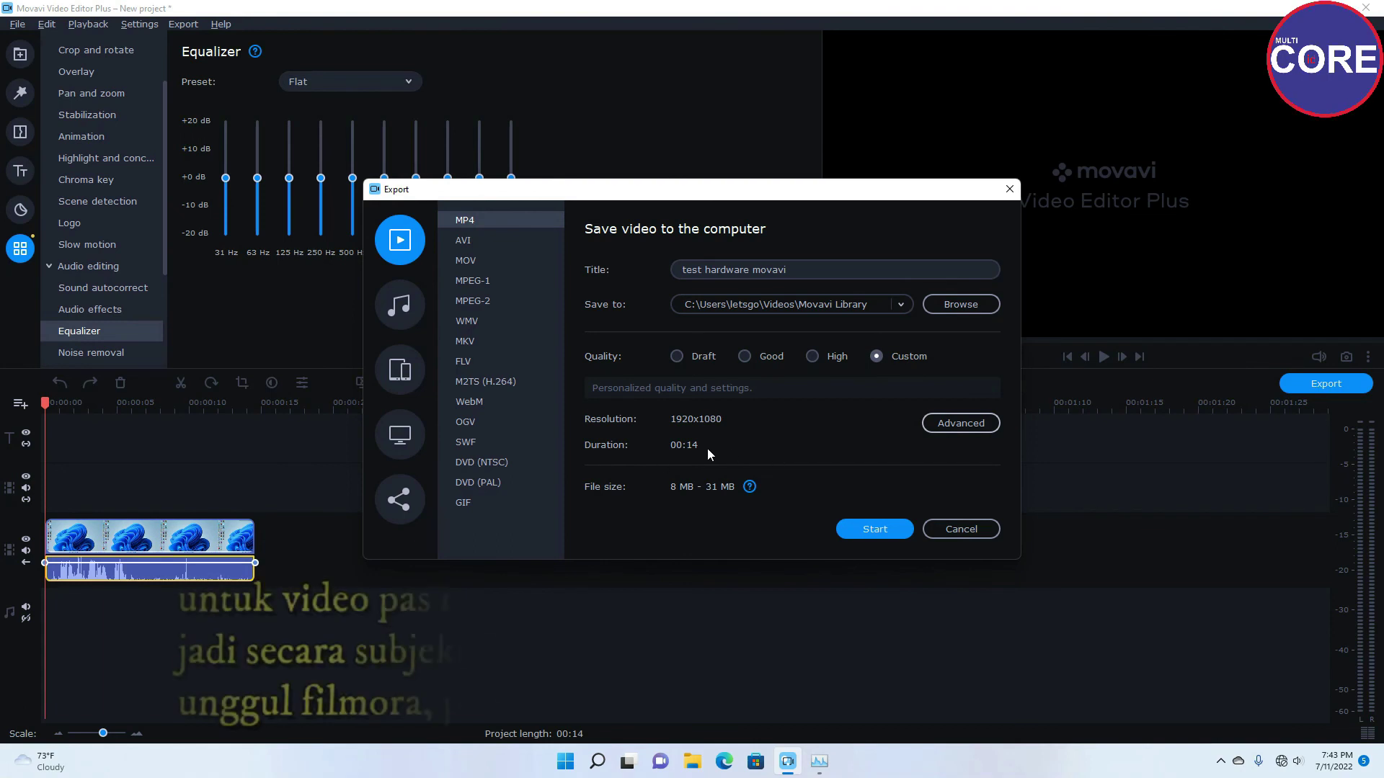
left_click(867, 529)
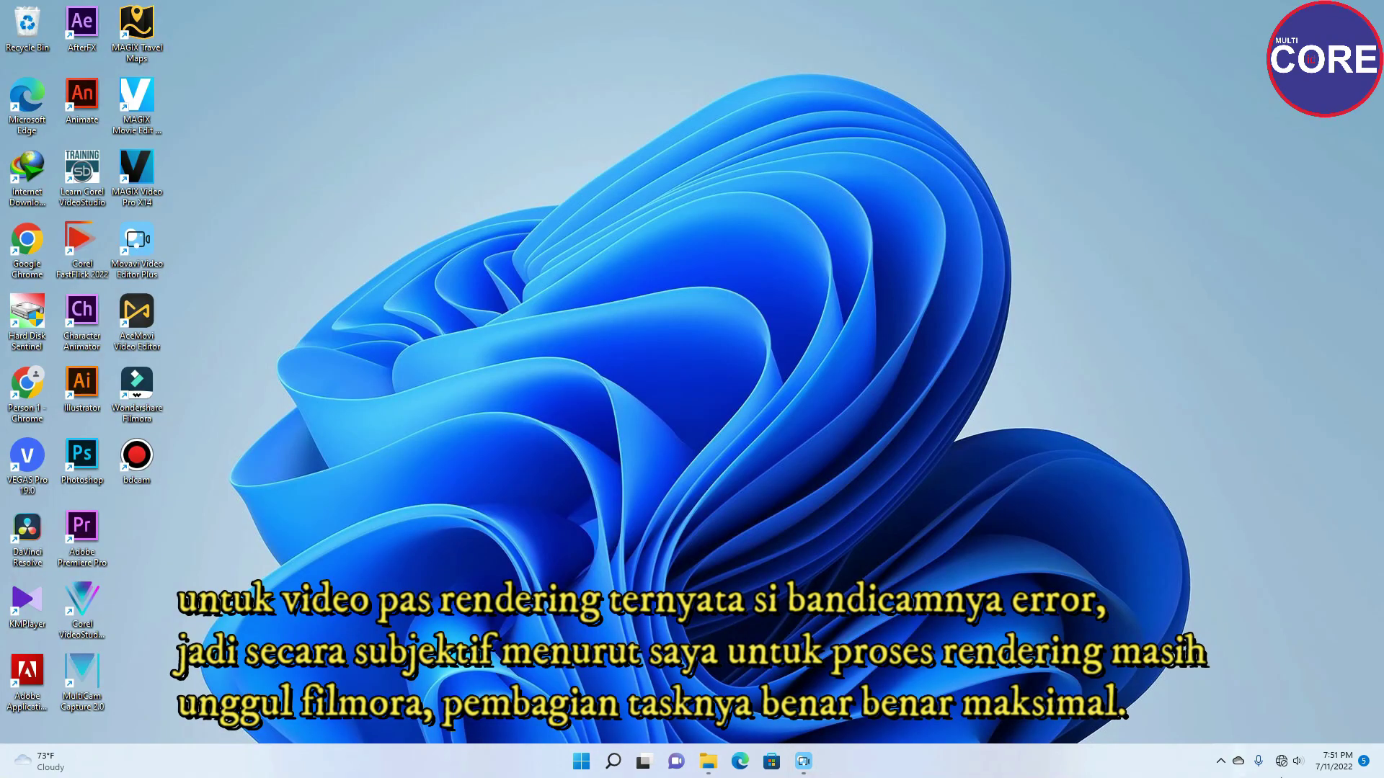
Step: Connect the computer to the Redmi Note 10 Wi-Fi network and return to Movavi Video Editor Plus
left_click(1277, 758)
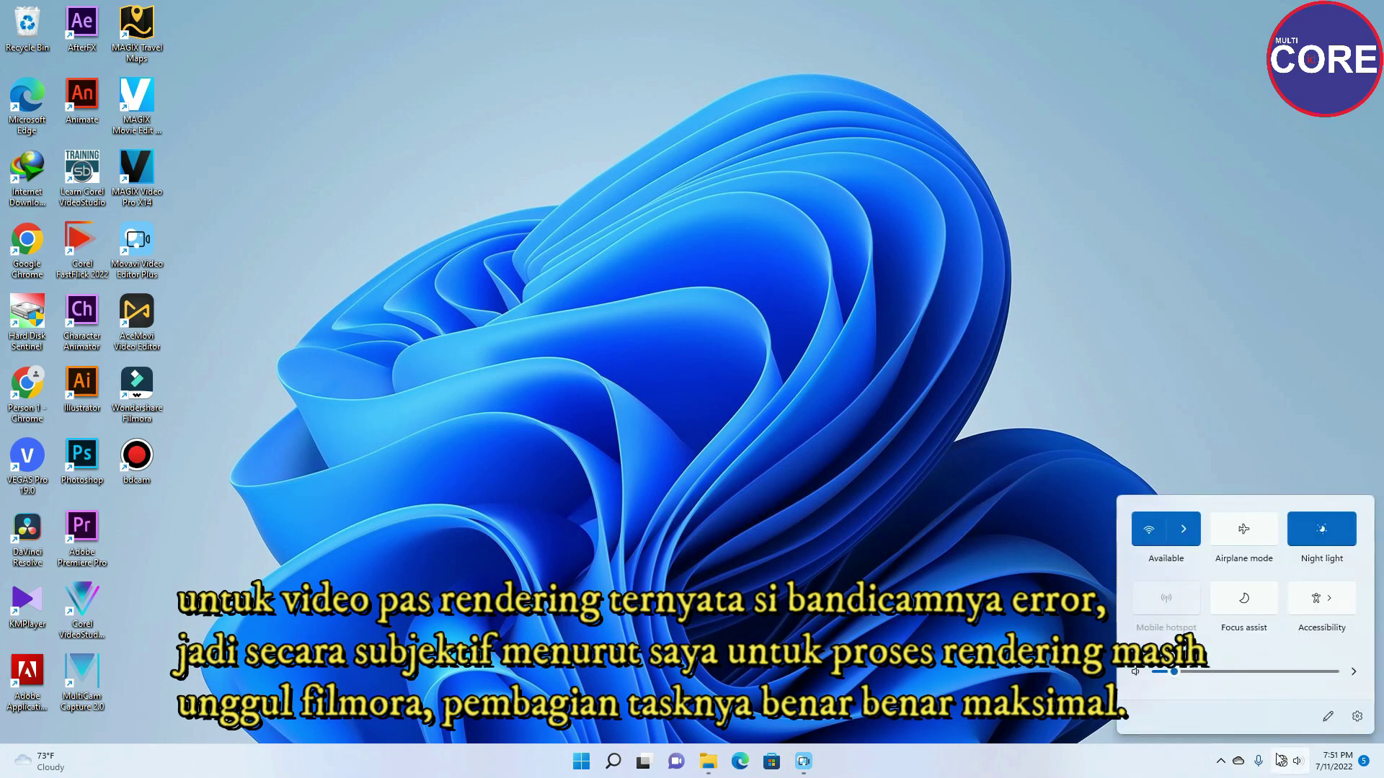
left_click(1183, 529)
left_click(1200, 505)
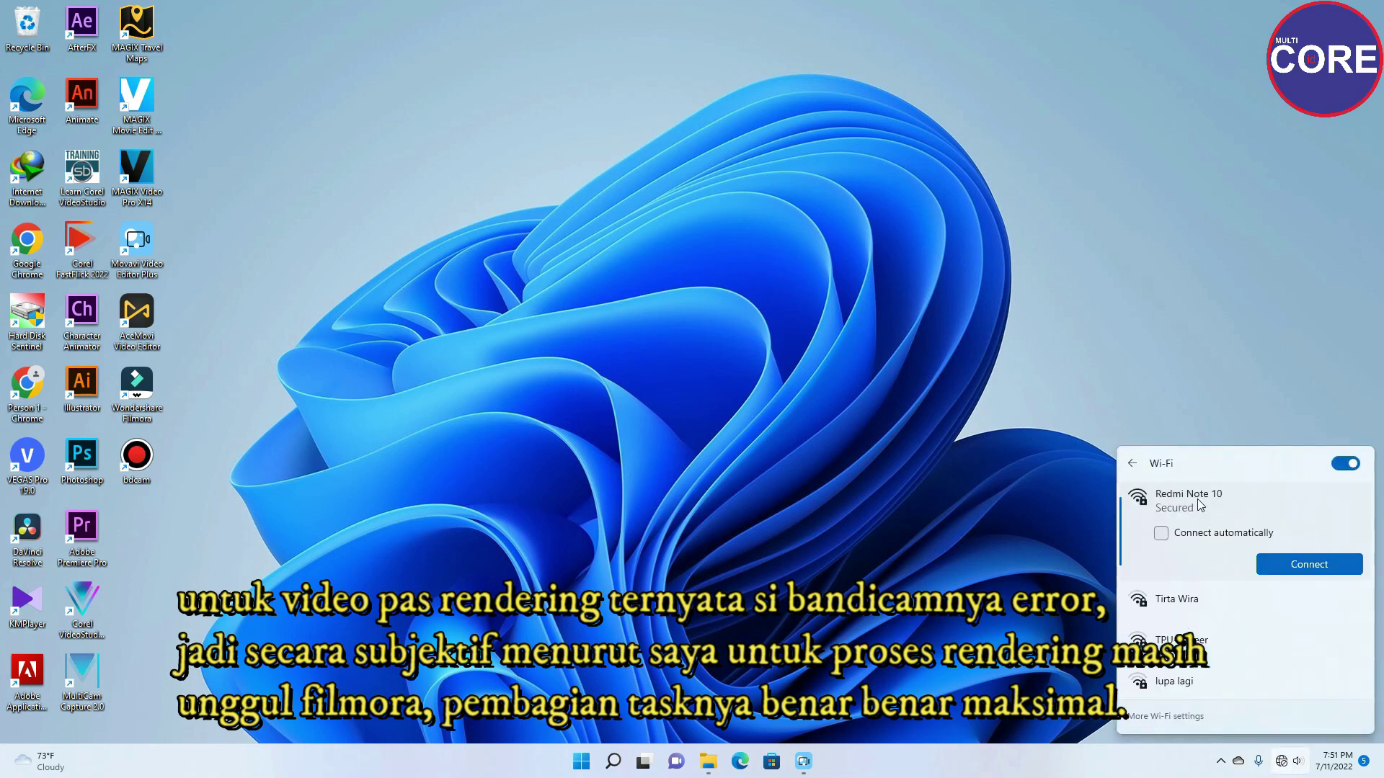
left_click(1291, 564)
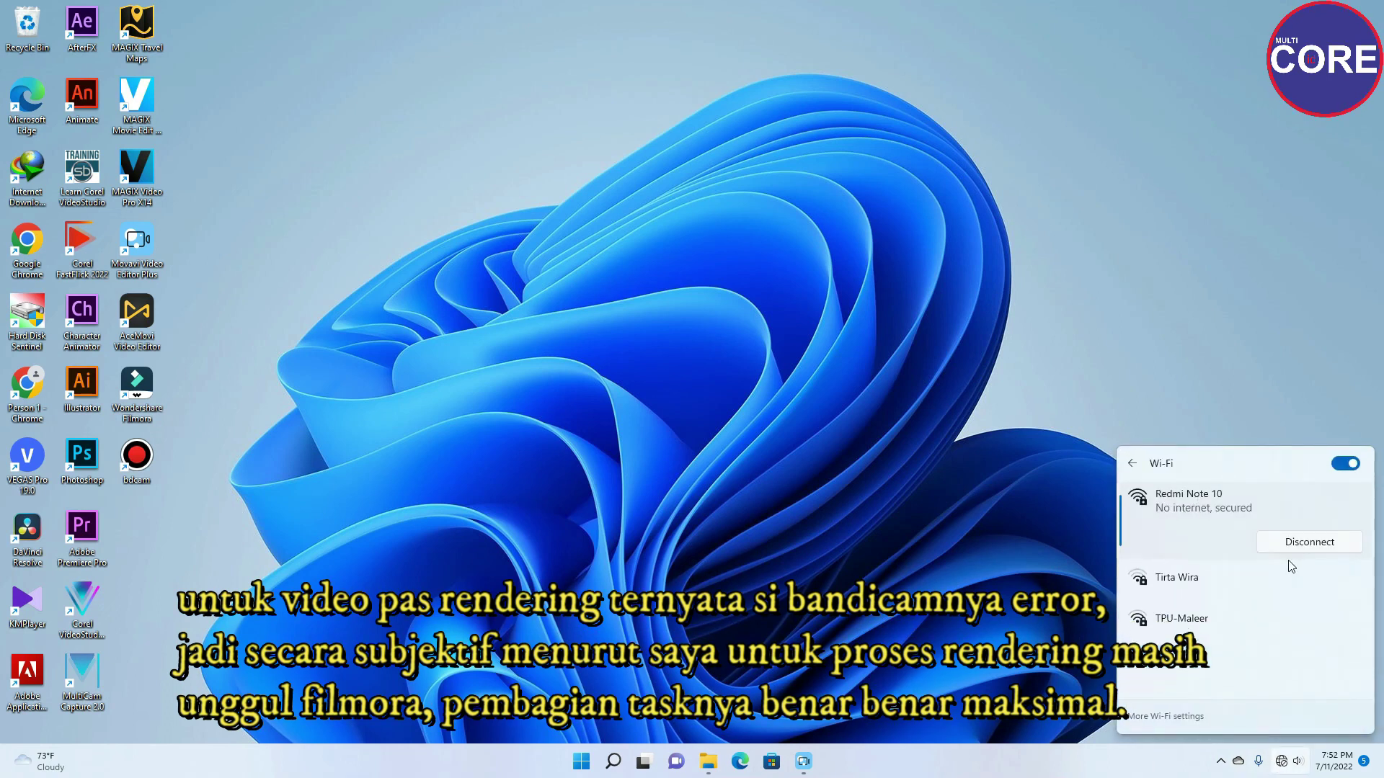
left_click(803, 456)
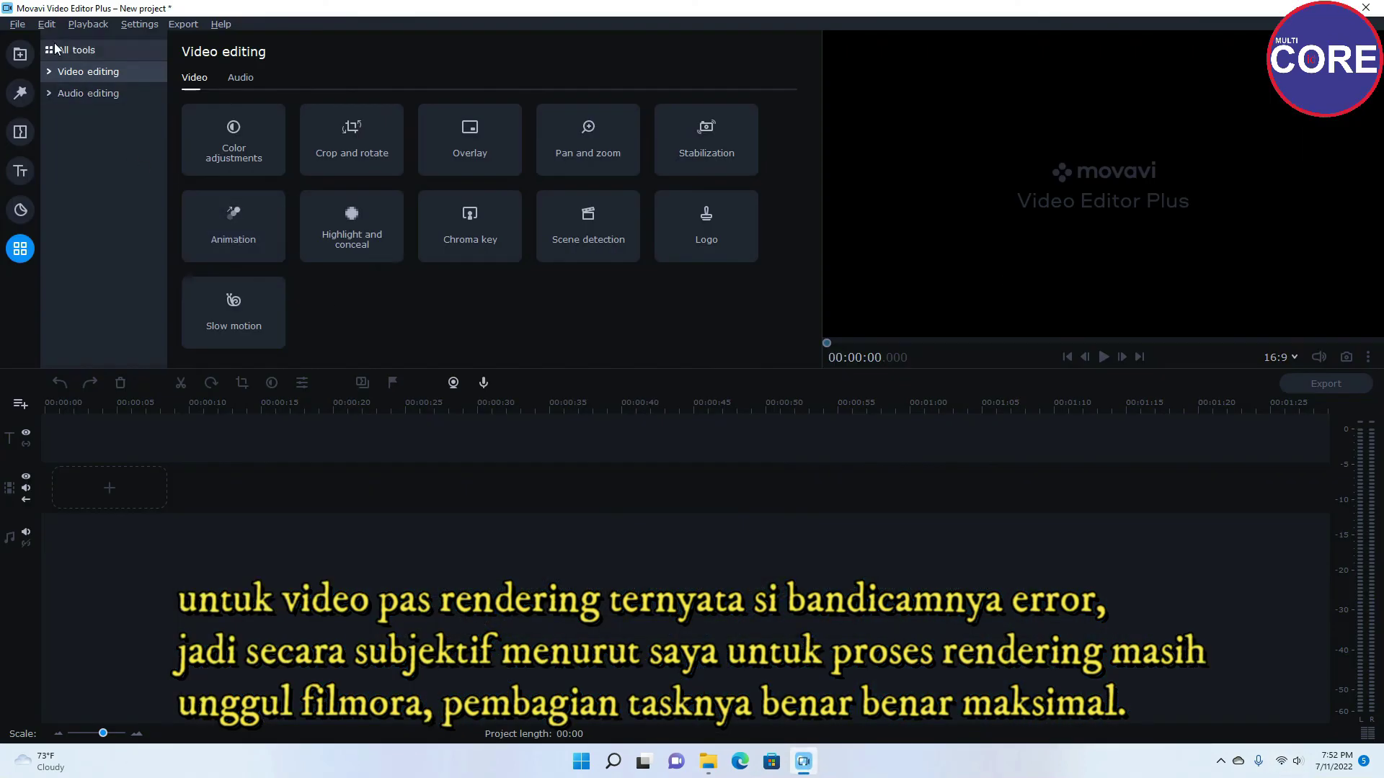
Step: Download the Action Movie track from the music library and add it to the timeline
left_click(21, 54)
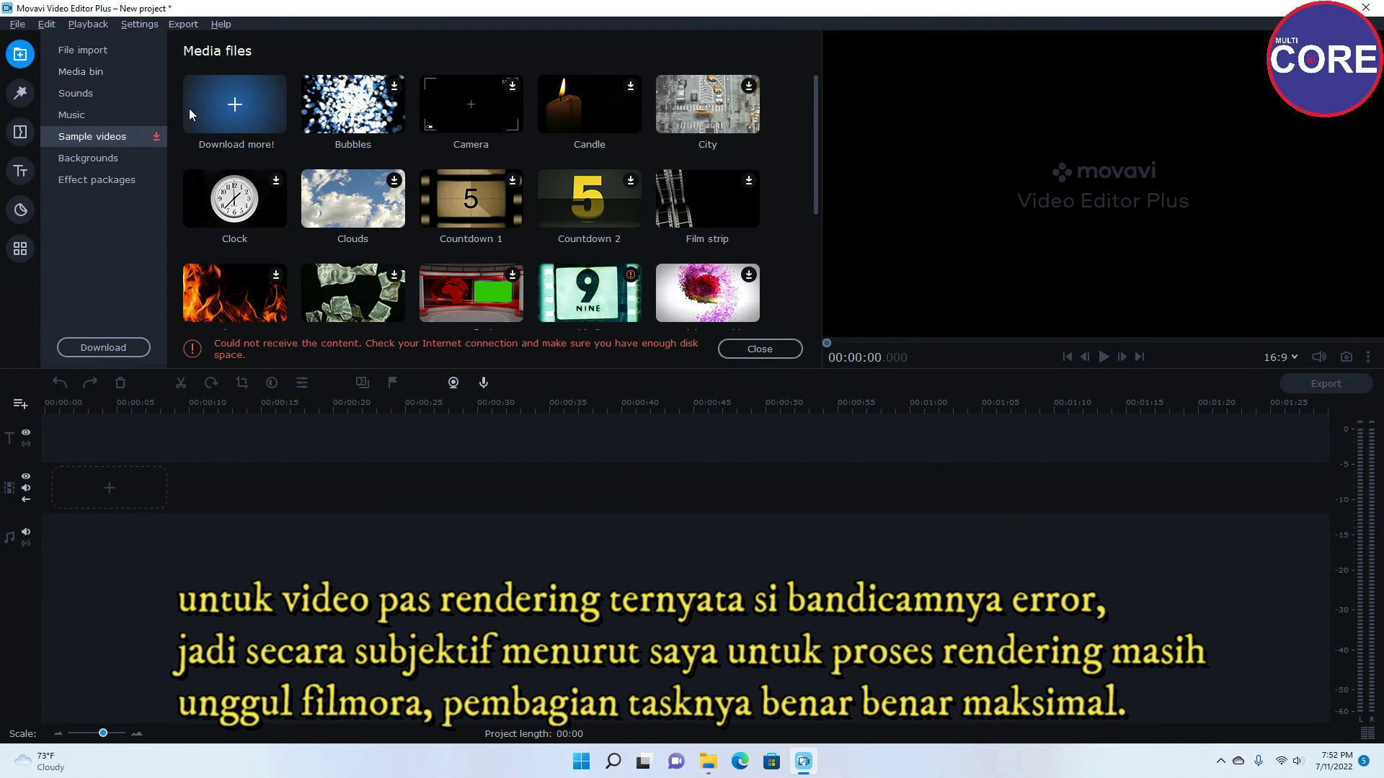
left_click(98, 116)
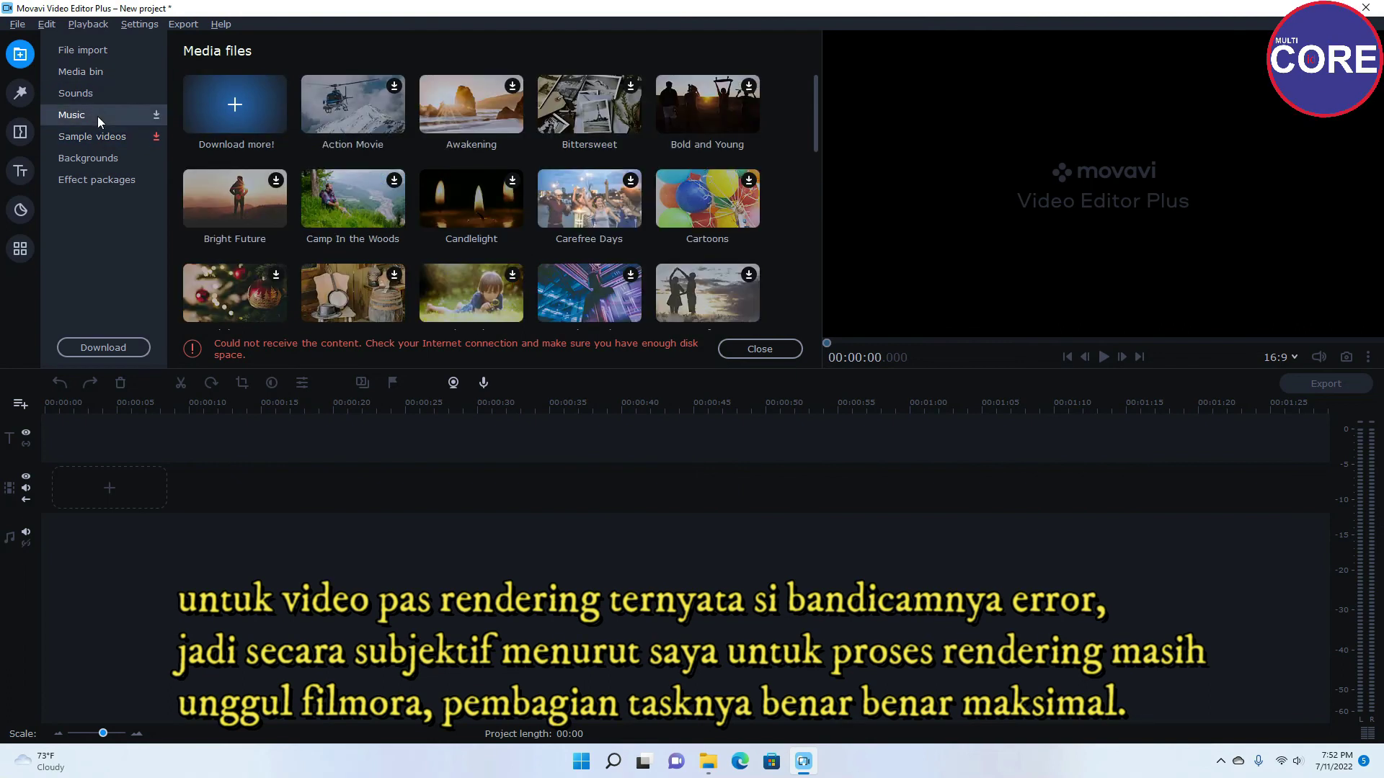
left_click(394, 86)
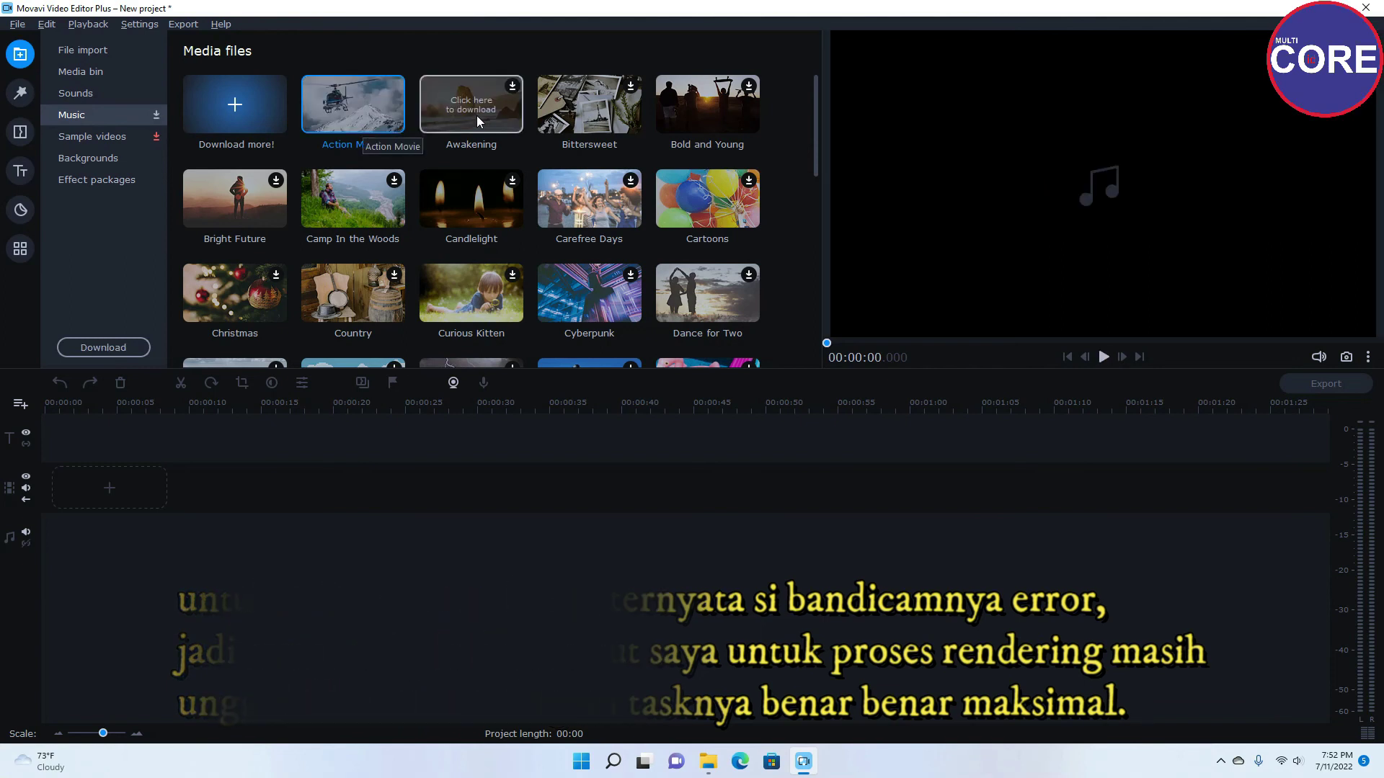
double_click(354, 102)
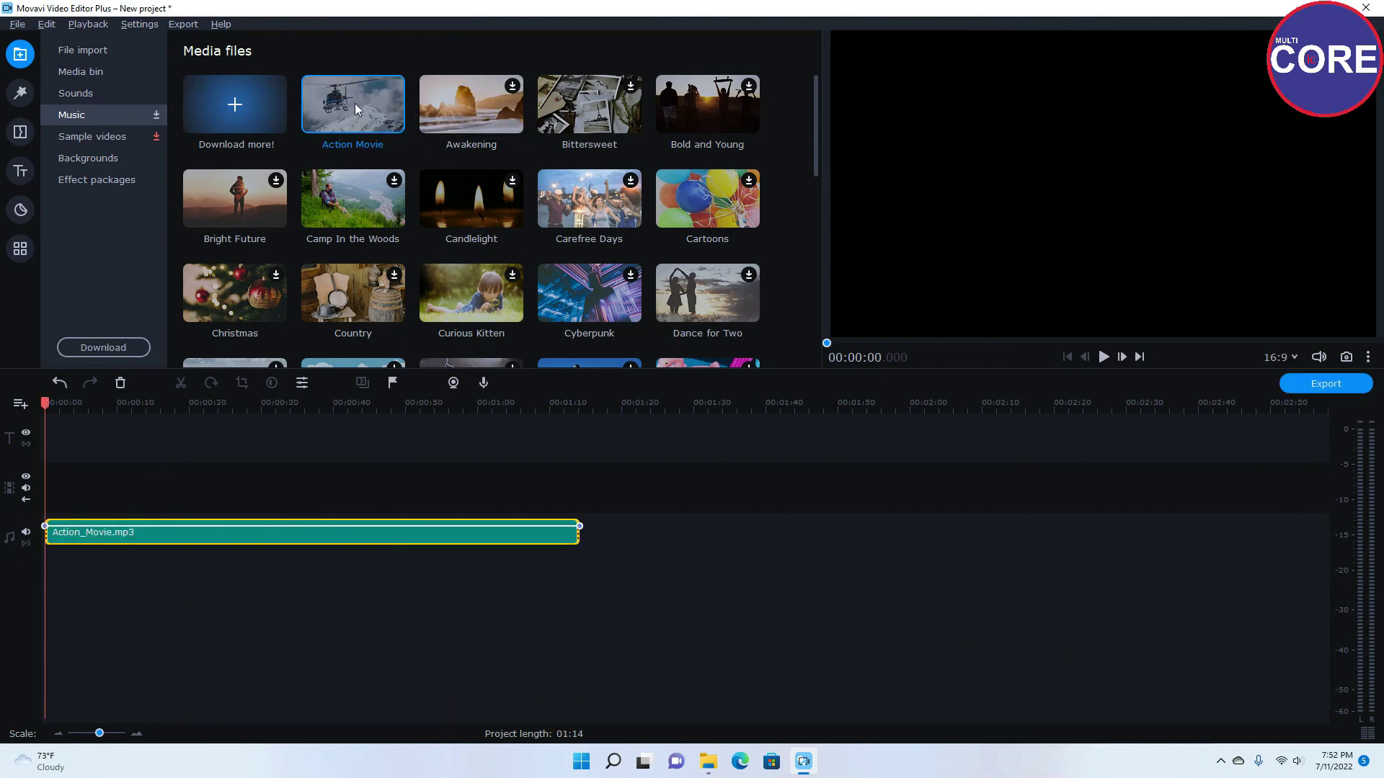
Step: Play the first few seconds of the added music and browse the rest of the music library
left_click(1103, 356)
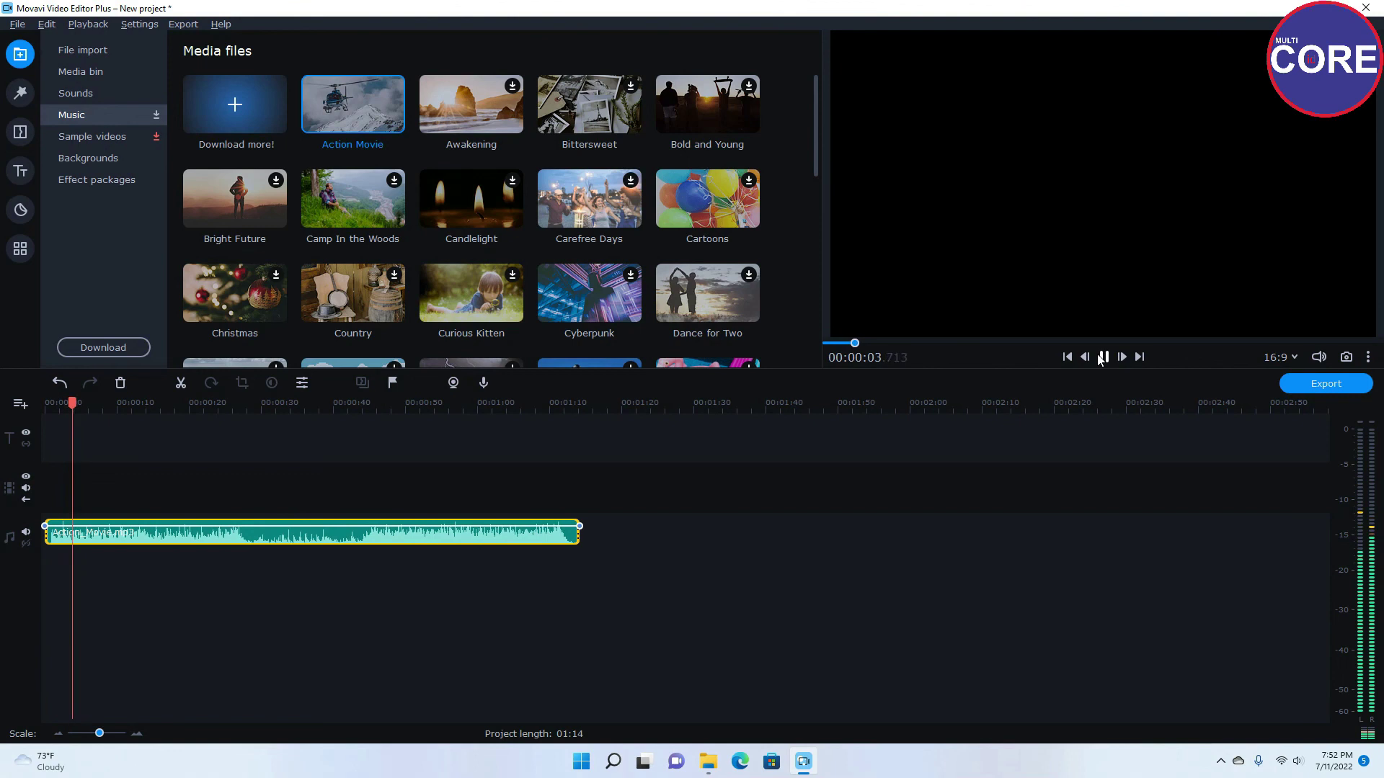
left_click(1103, 356)
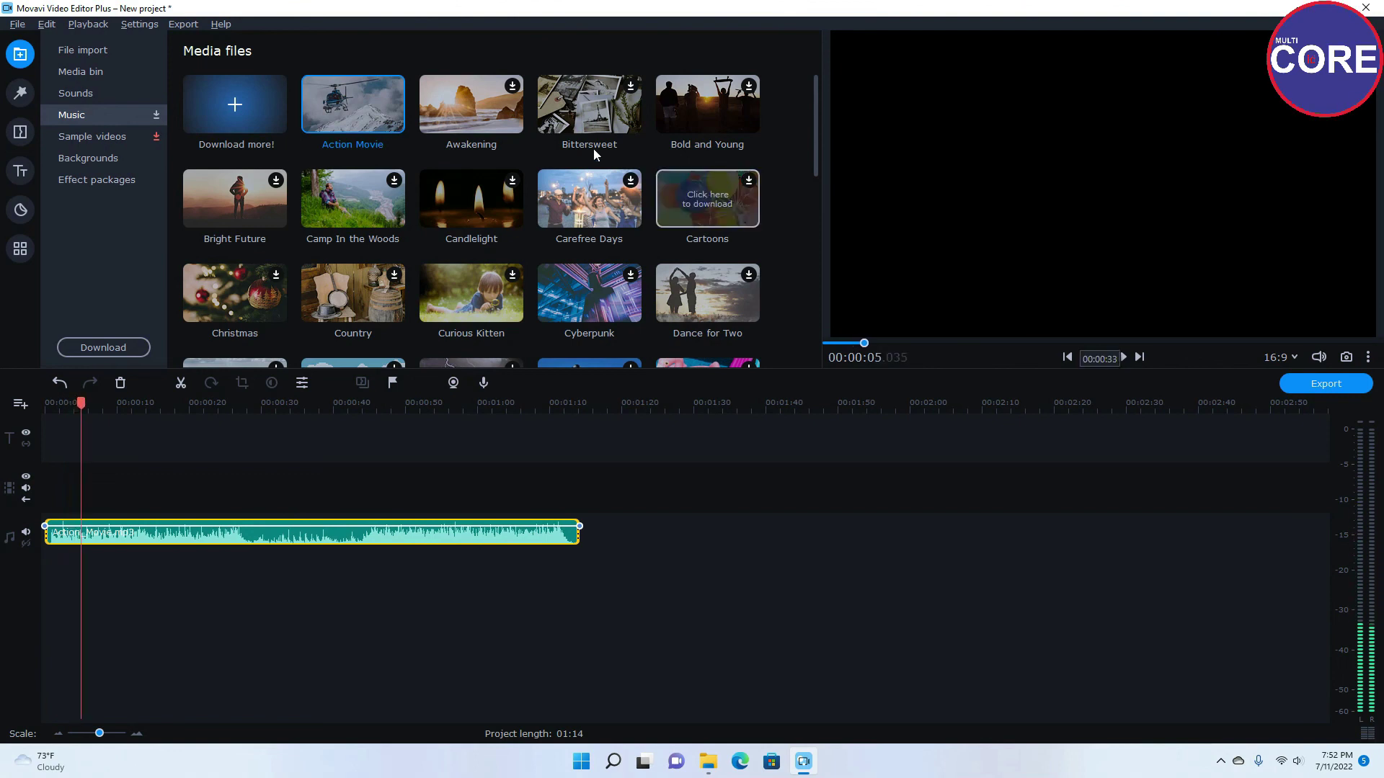
scroll(509, 196, "down", 8)
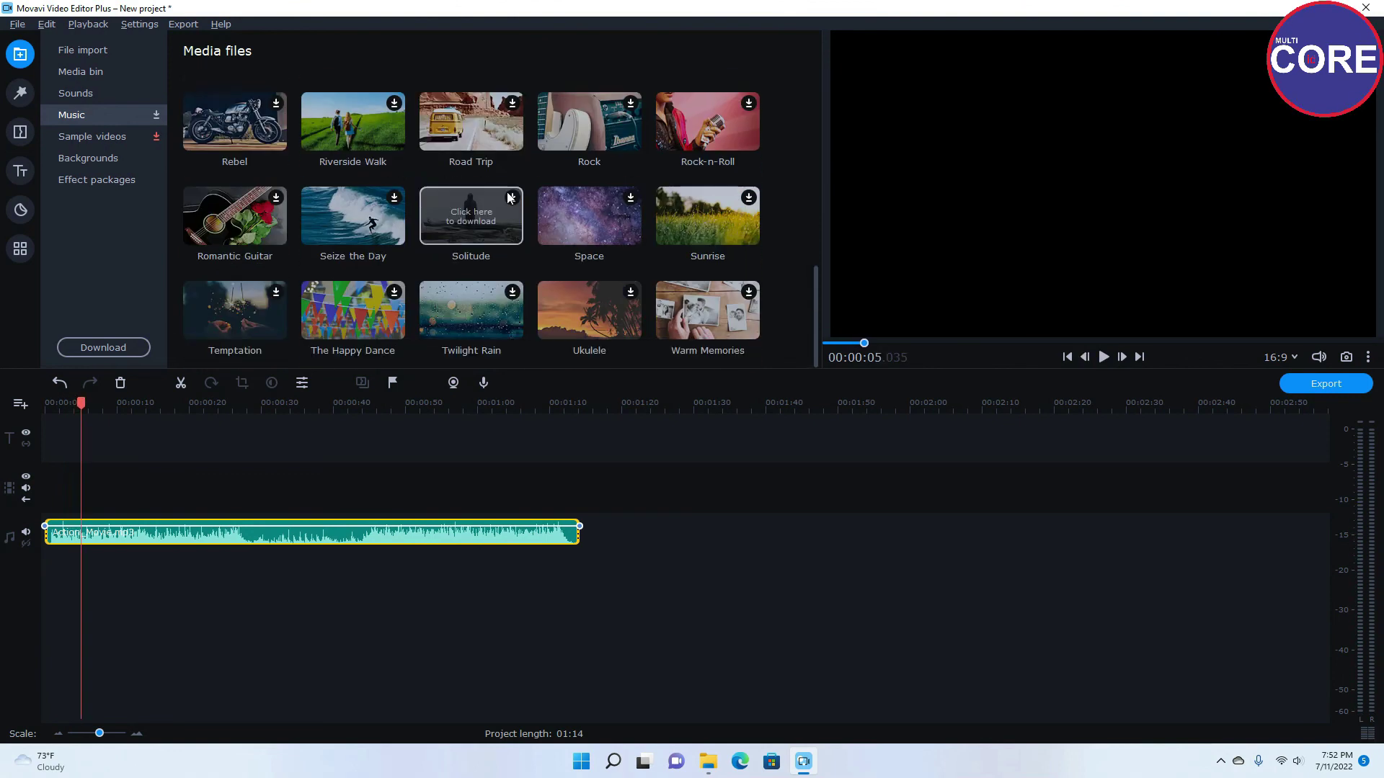
scroll(510, 200, "up", 5)
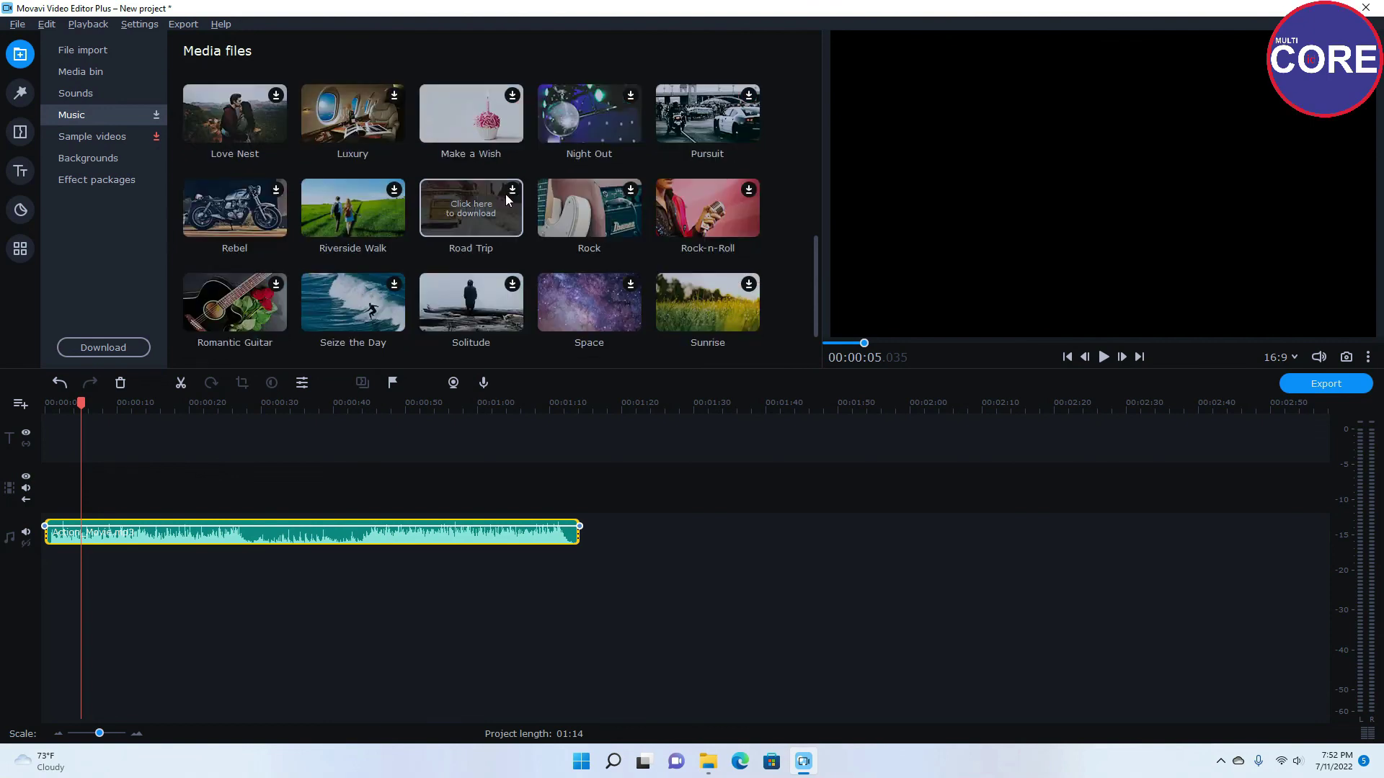
Step: Browse the sample videos and download the Countdown 1 clip
left_click(87, 139)
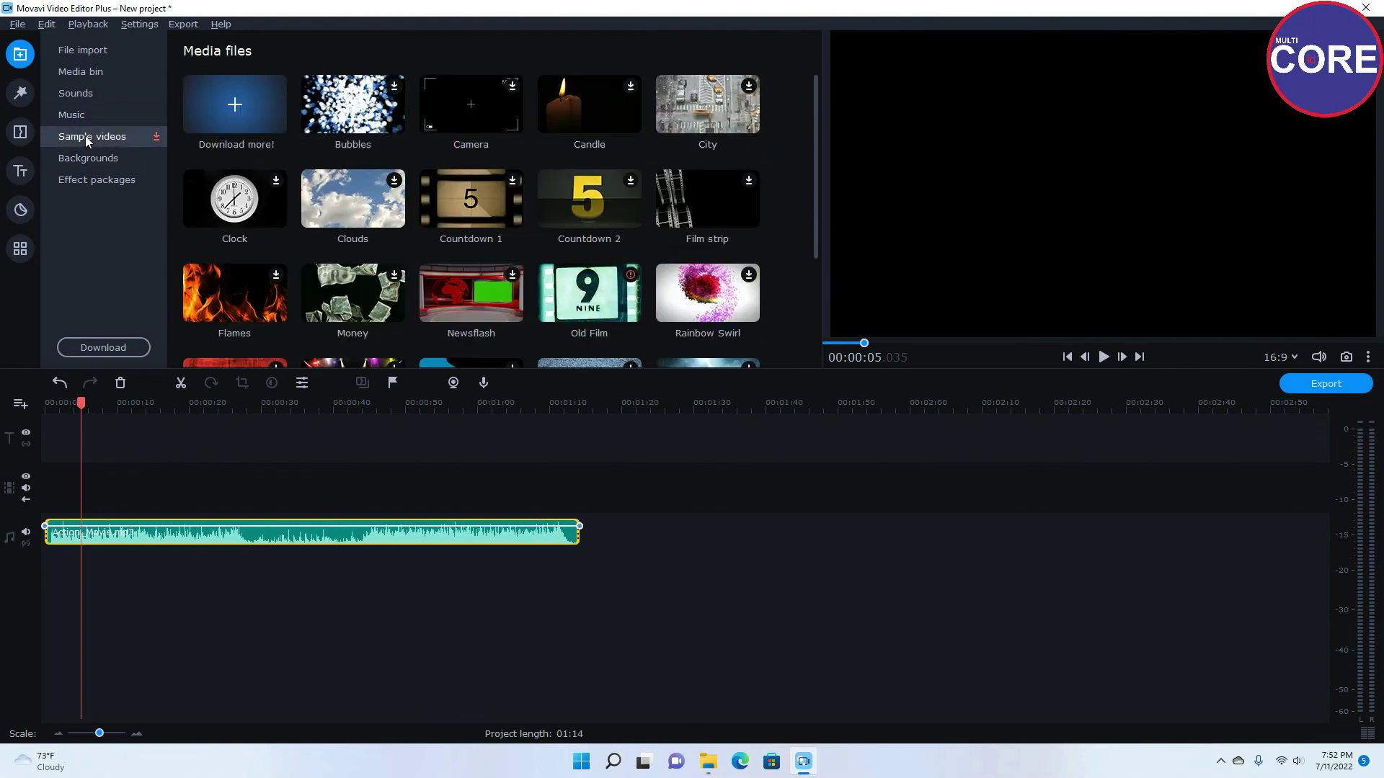
scroll(260, 146, "down", 1)
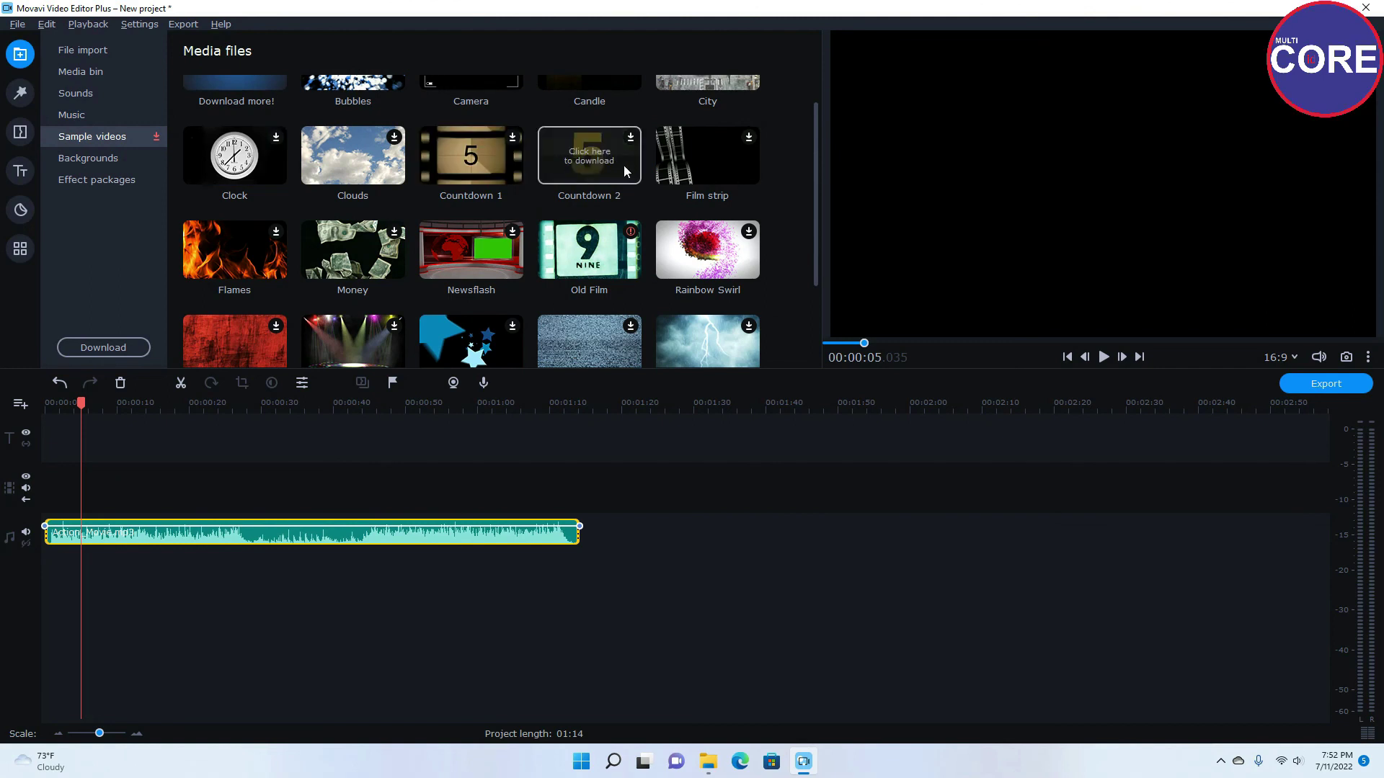
scroll(566, 276, "down", 2)
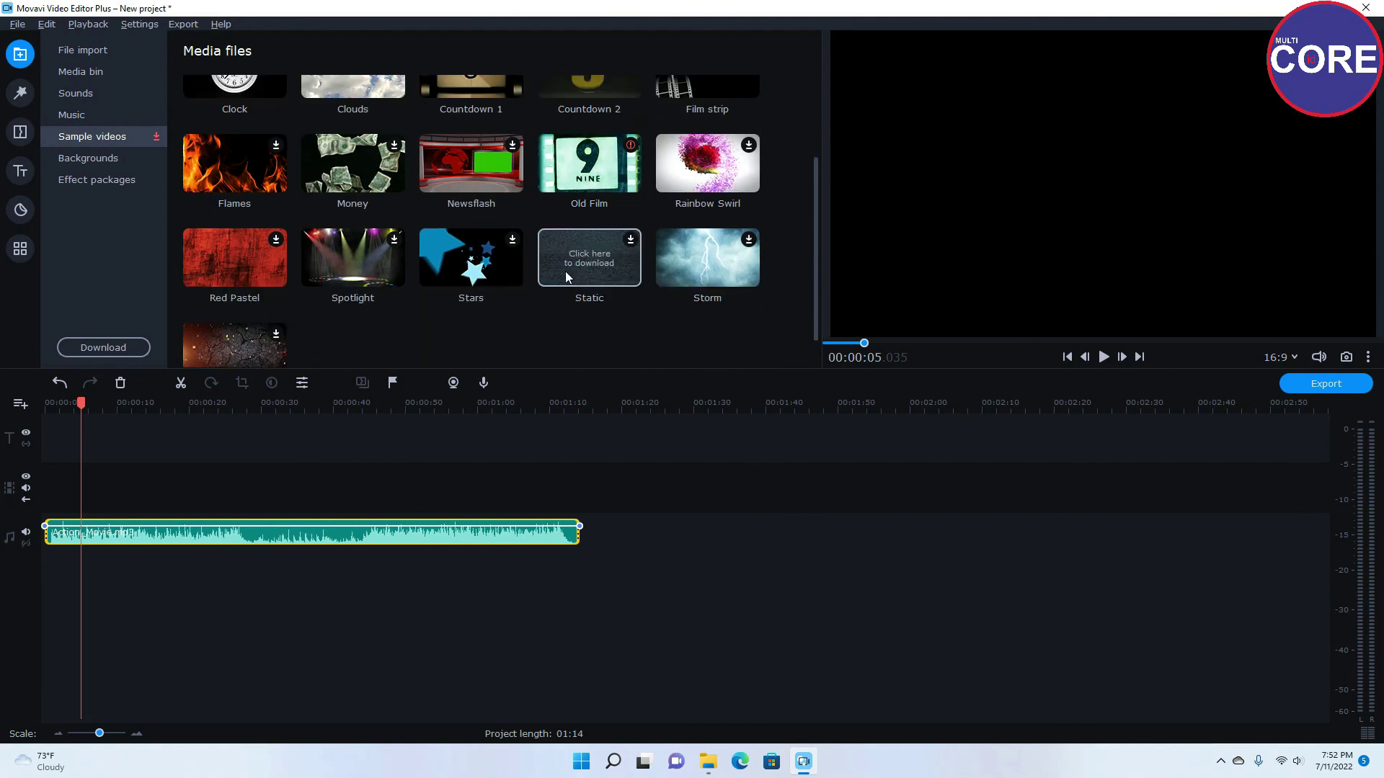
scroll(487, 265, "up", 2)
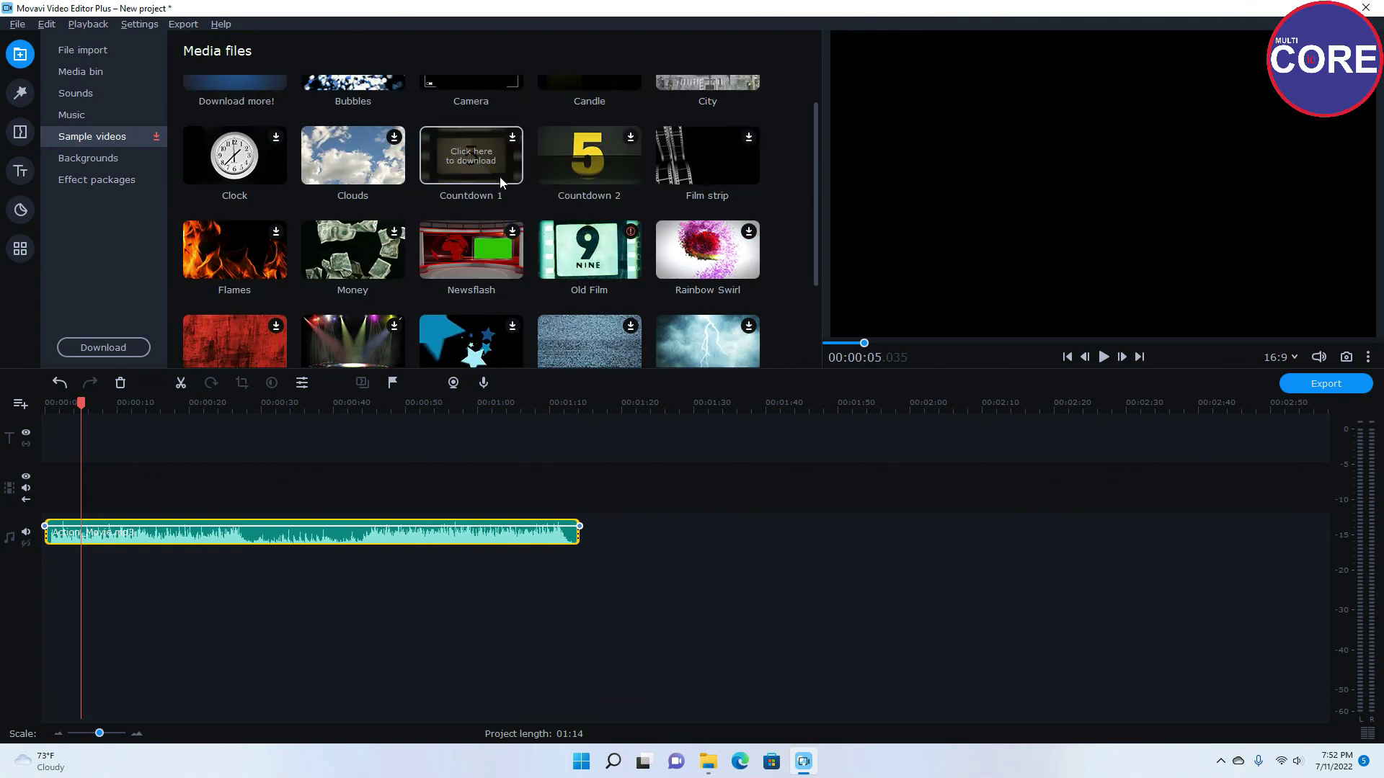
left_click(513, 138)
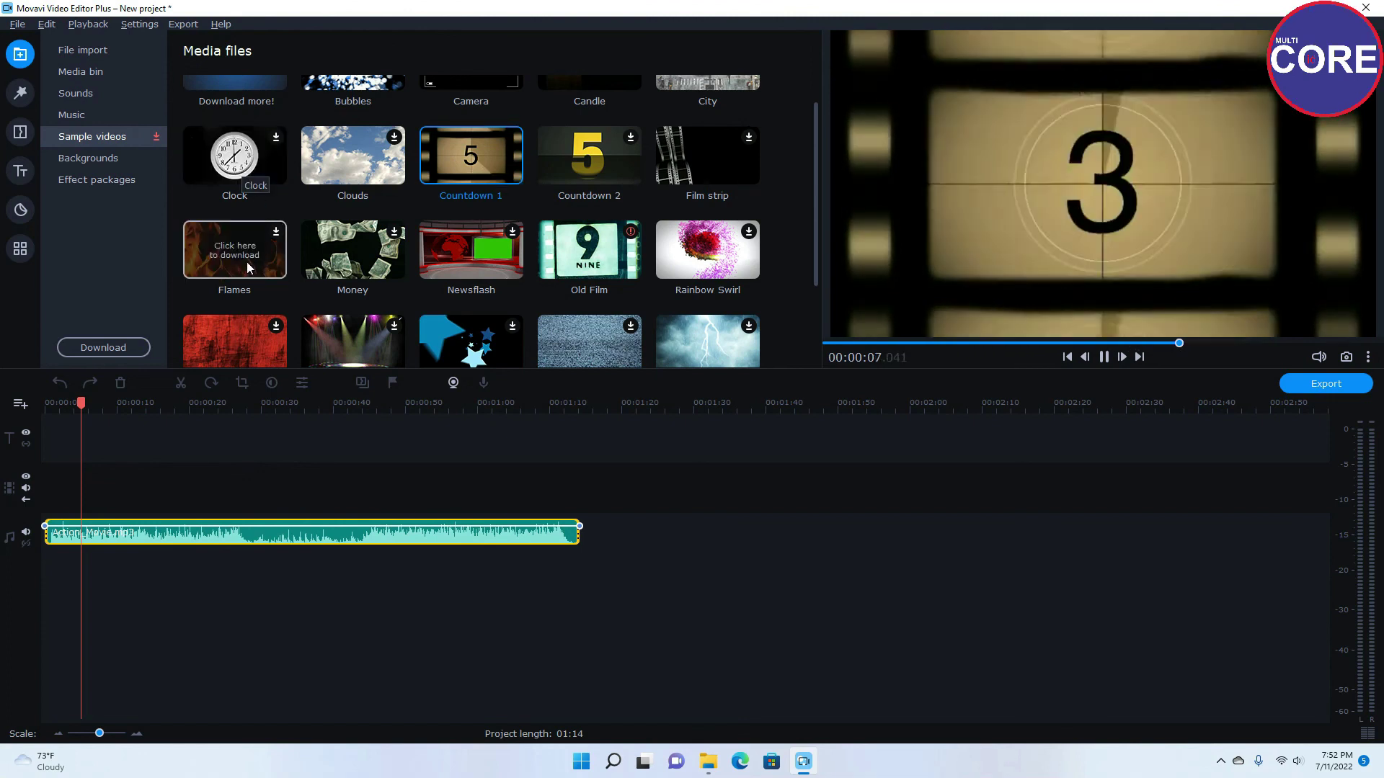
Step: Try to download the Flames sample video and open the effect packages
left_click(274, 232)
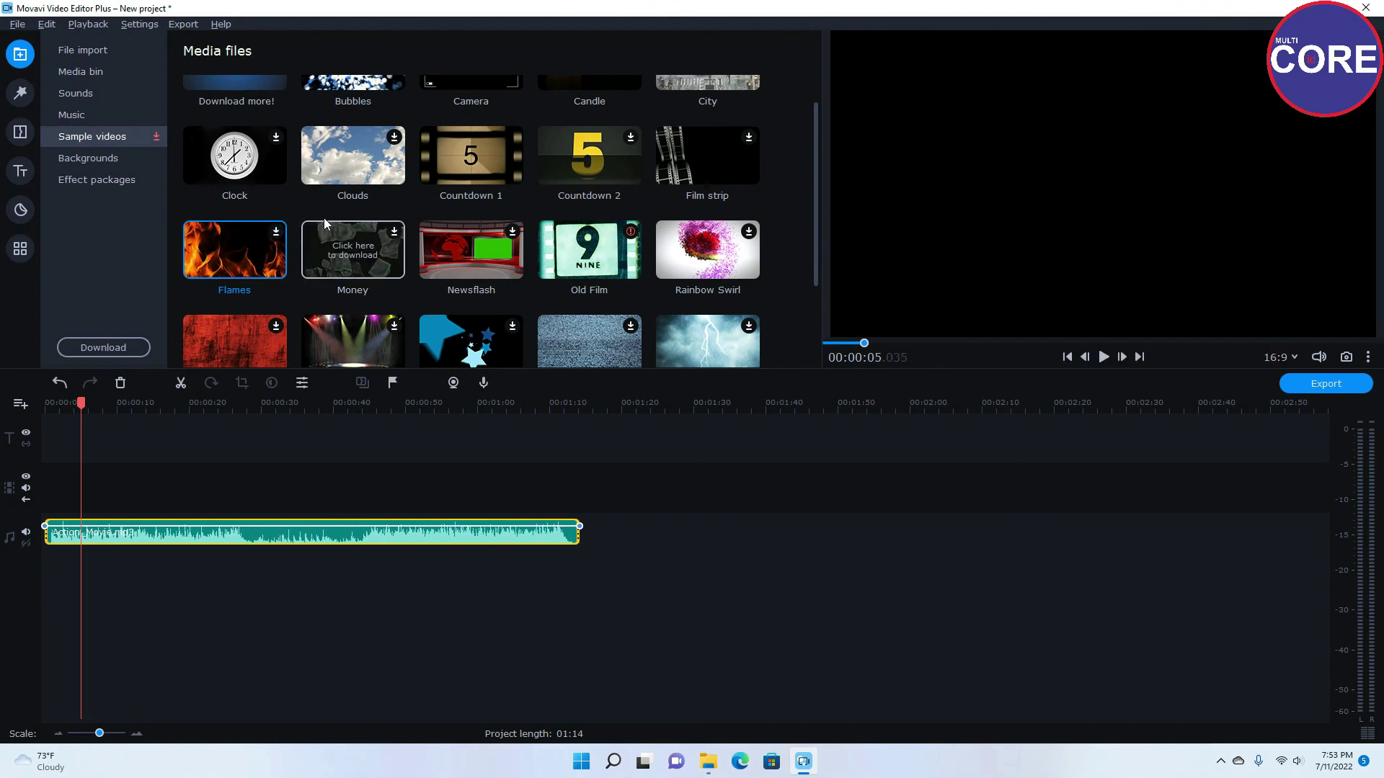
scroll(422, 216, "down", 2)
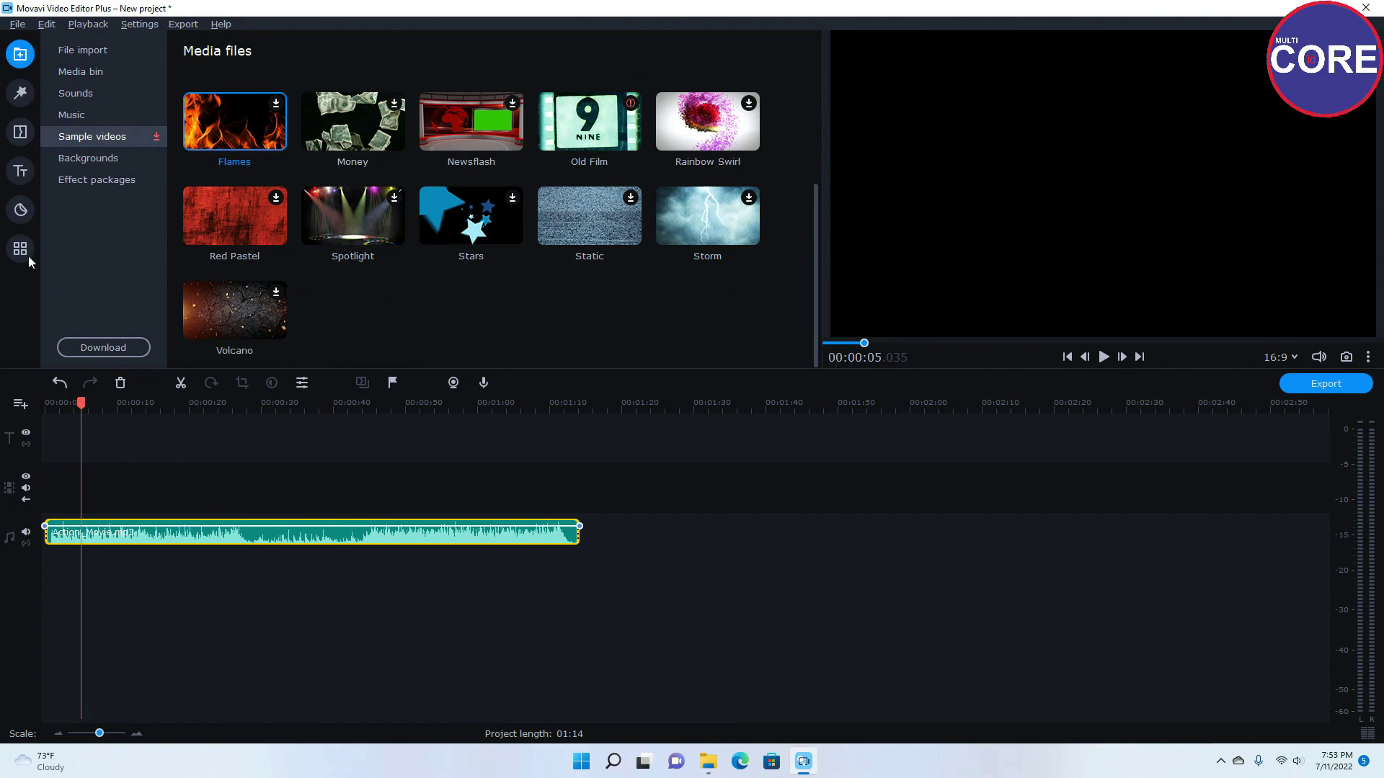
left_click(88, 186)
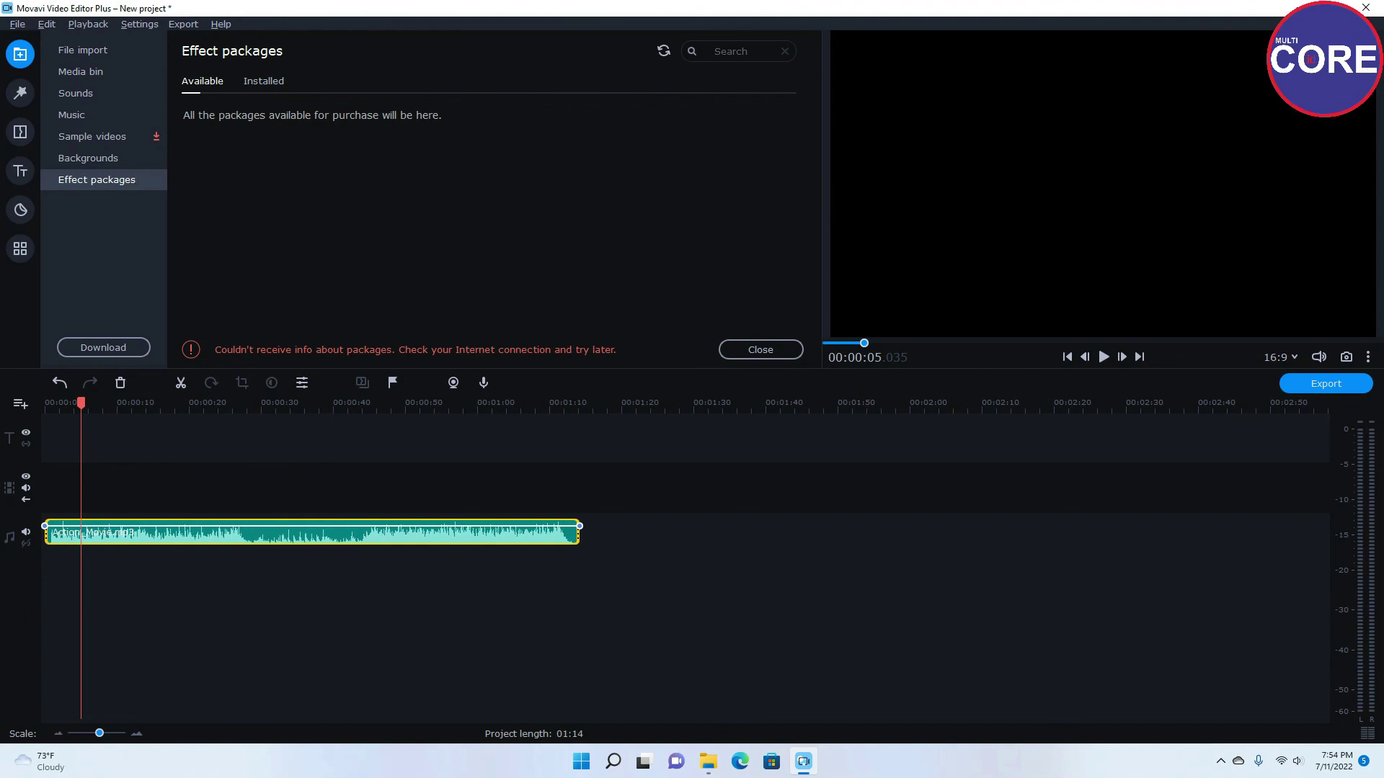
Step: Leave the video editor for the desktop and open Google Chrome
key("super+d")
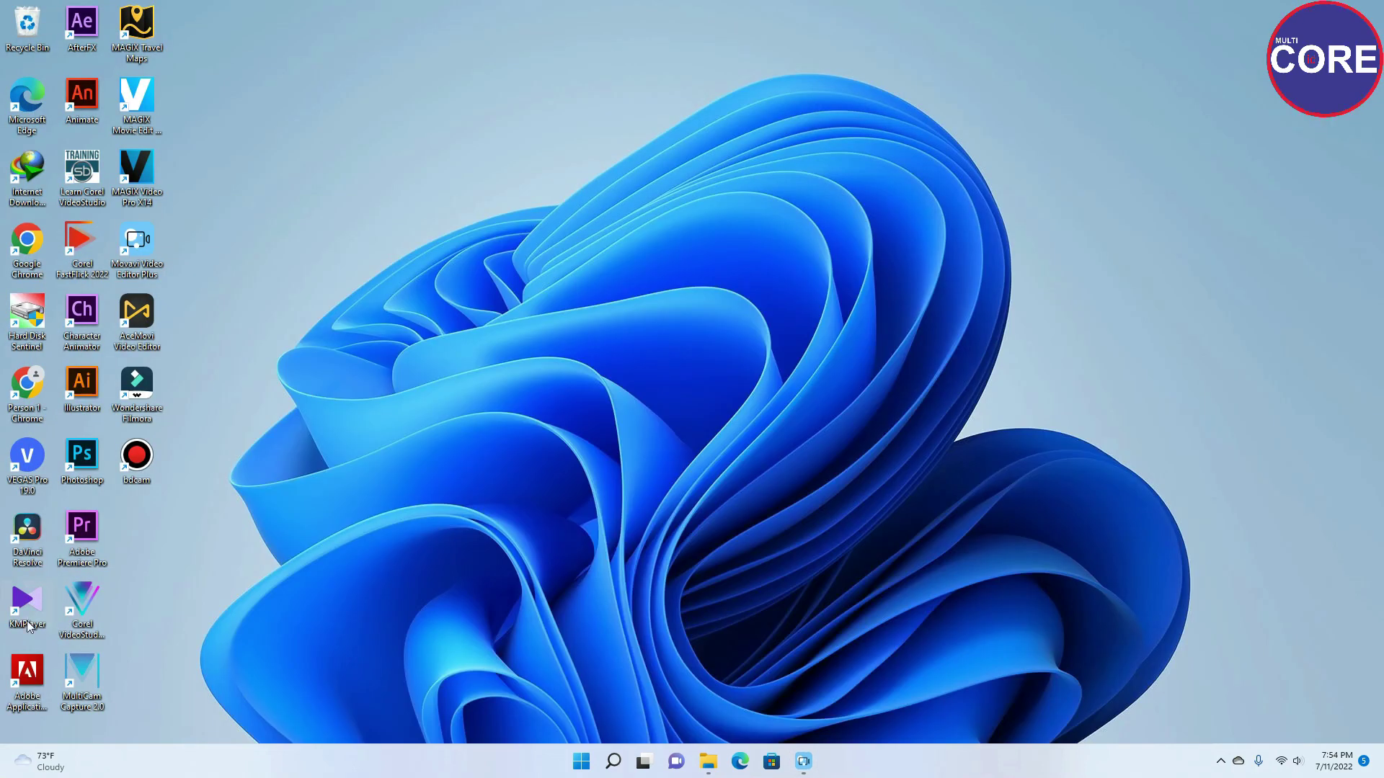
double_click(36, 381)
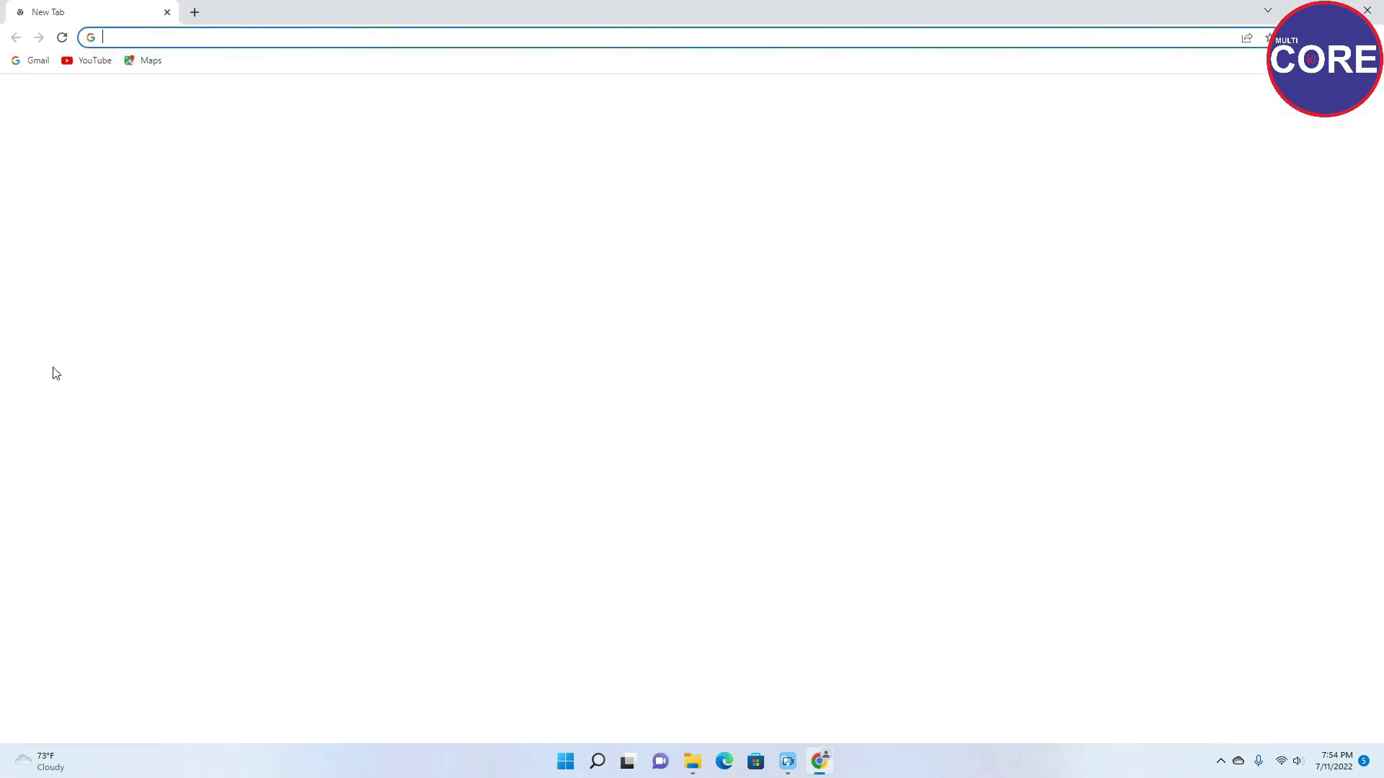
Step: Load YouTube to test the internet connection, close the browser and return to Movavi Video Editor Plus
left_click(91, 65)
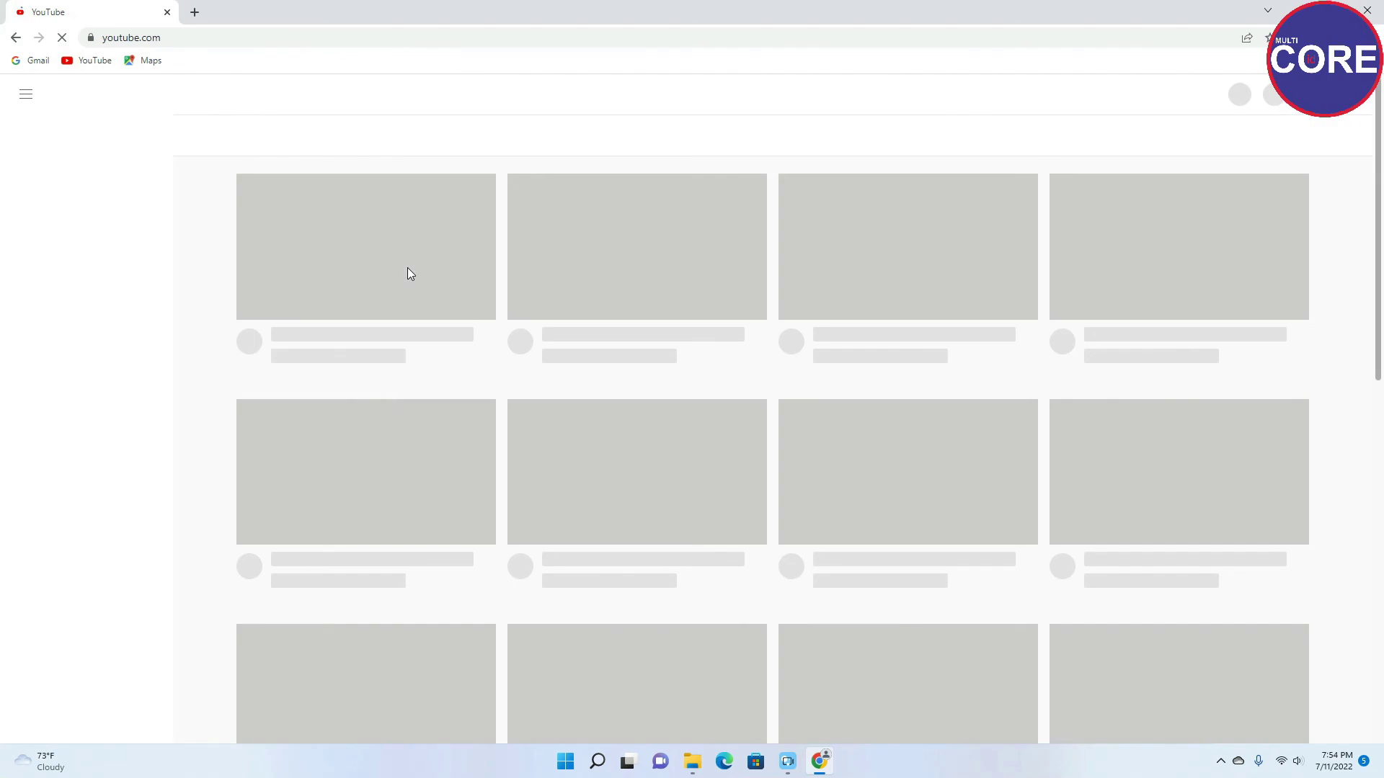
key("alt+F4")
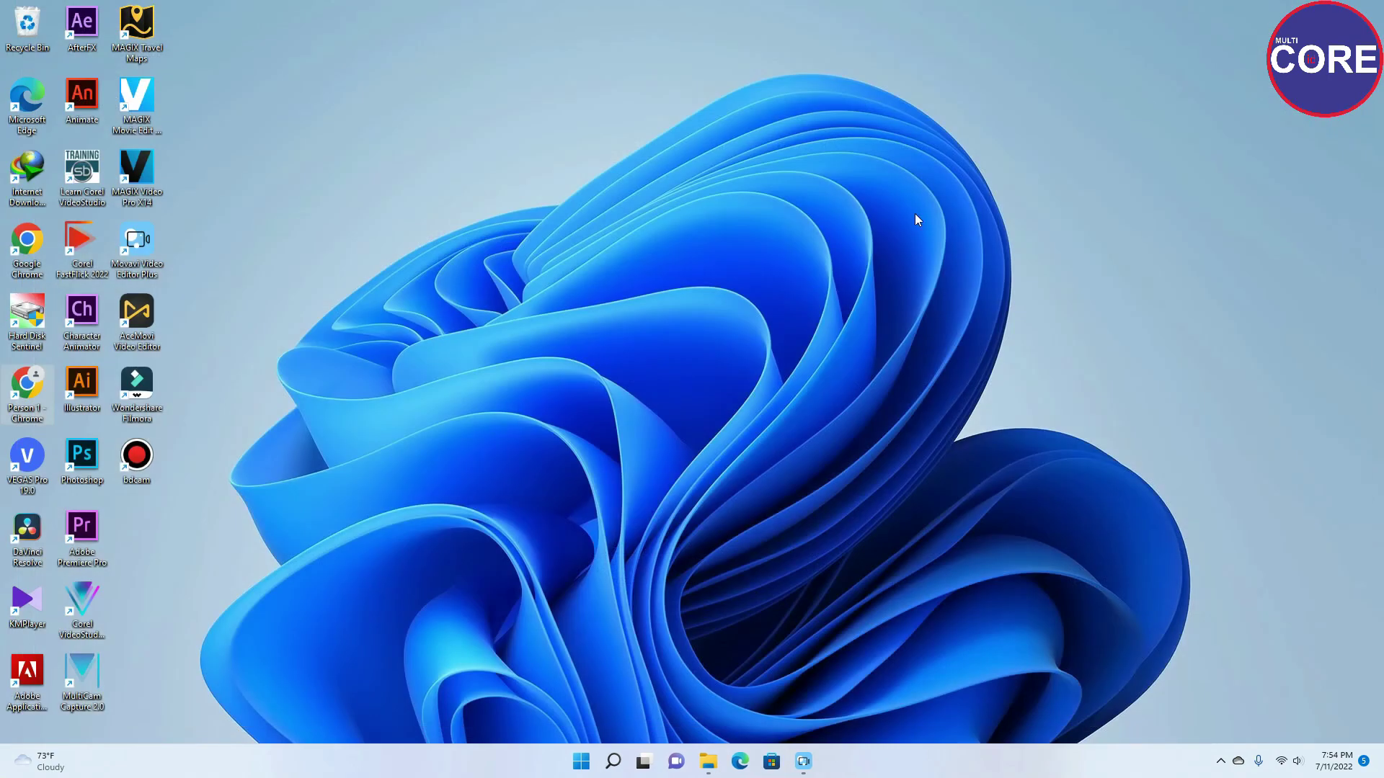
left_click(789, 710)
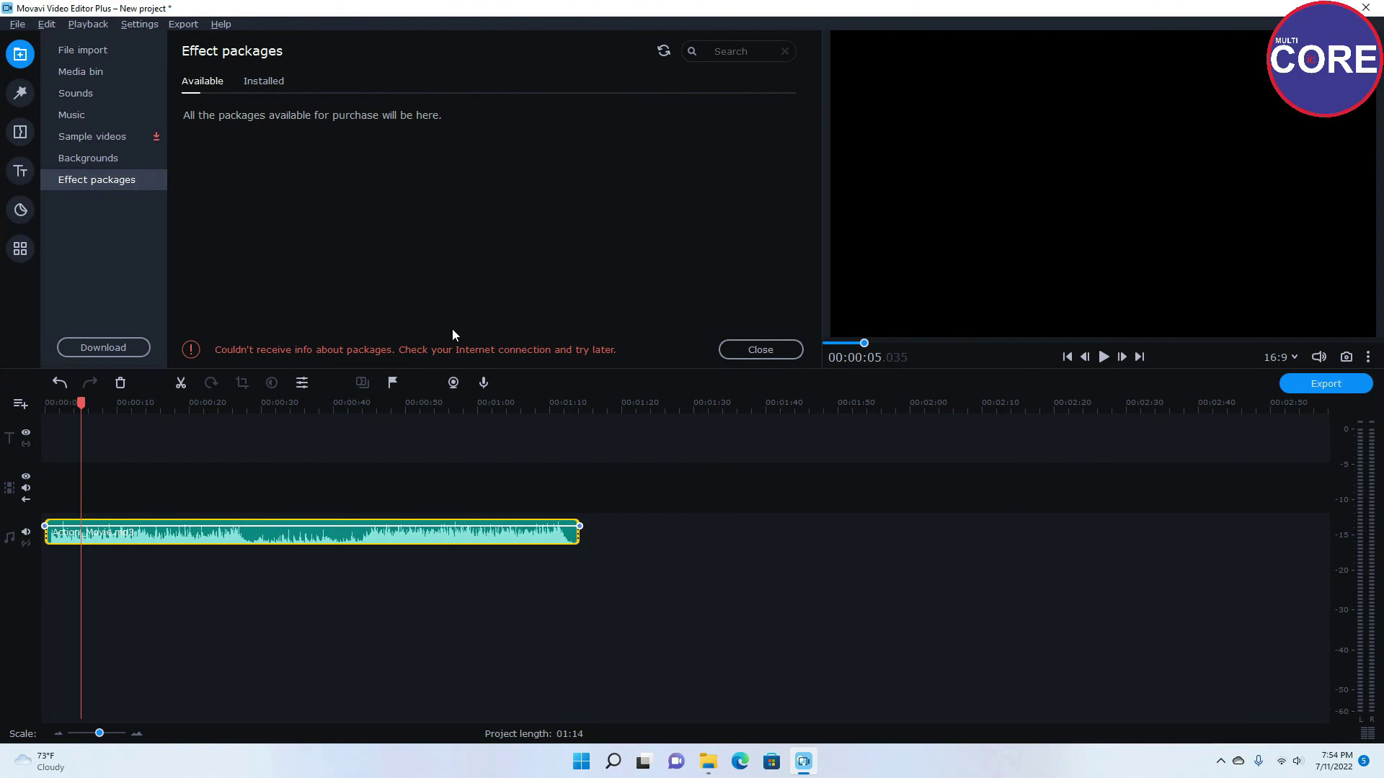
Step: Try again to download the effect packages and dismiss the connection notice
left_click(101, 350)
left_click(102, 350)
left_click(735, 349)
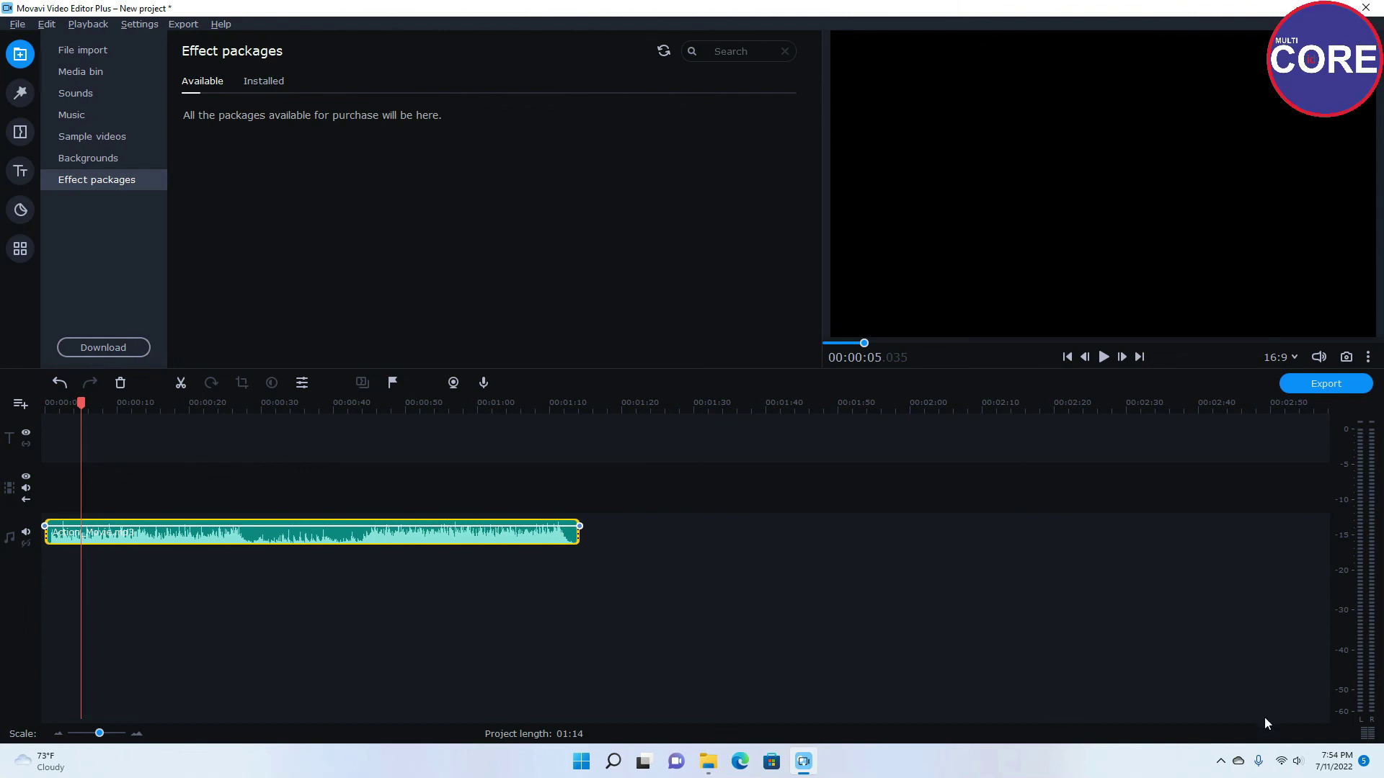
Step: Disconnect the computer from the Redmi Note 10 Wi-Fi network and minimize the video editor to show the desktop
left_click(1283, 761)
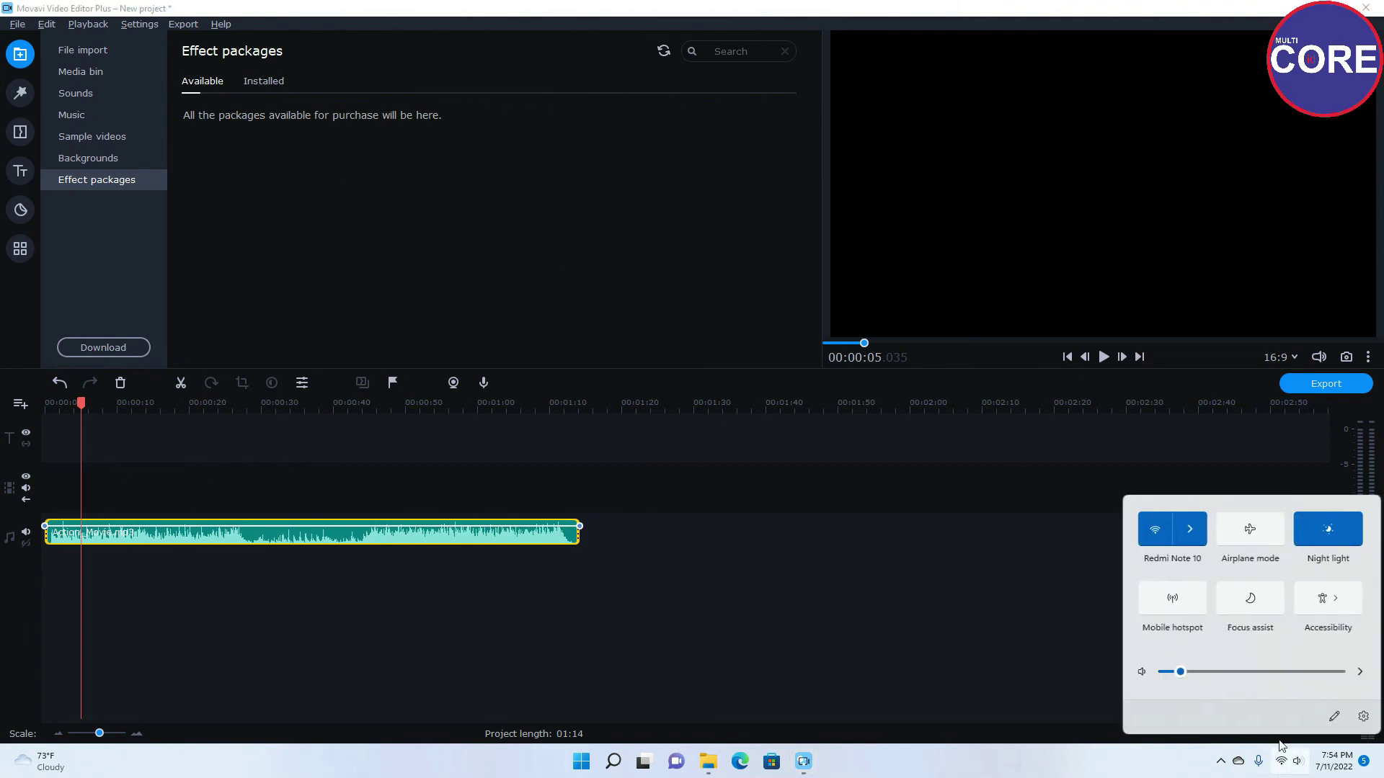
left_click(1184, 542)
left_click(1310, 547)
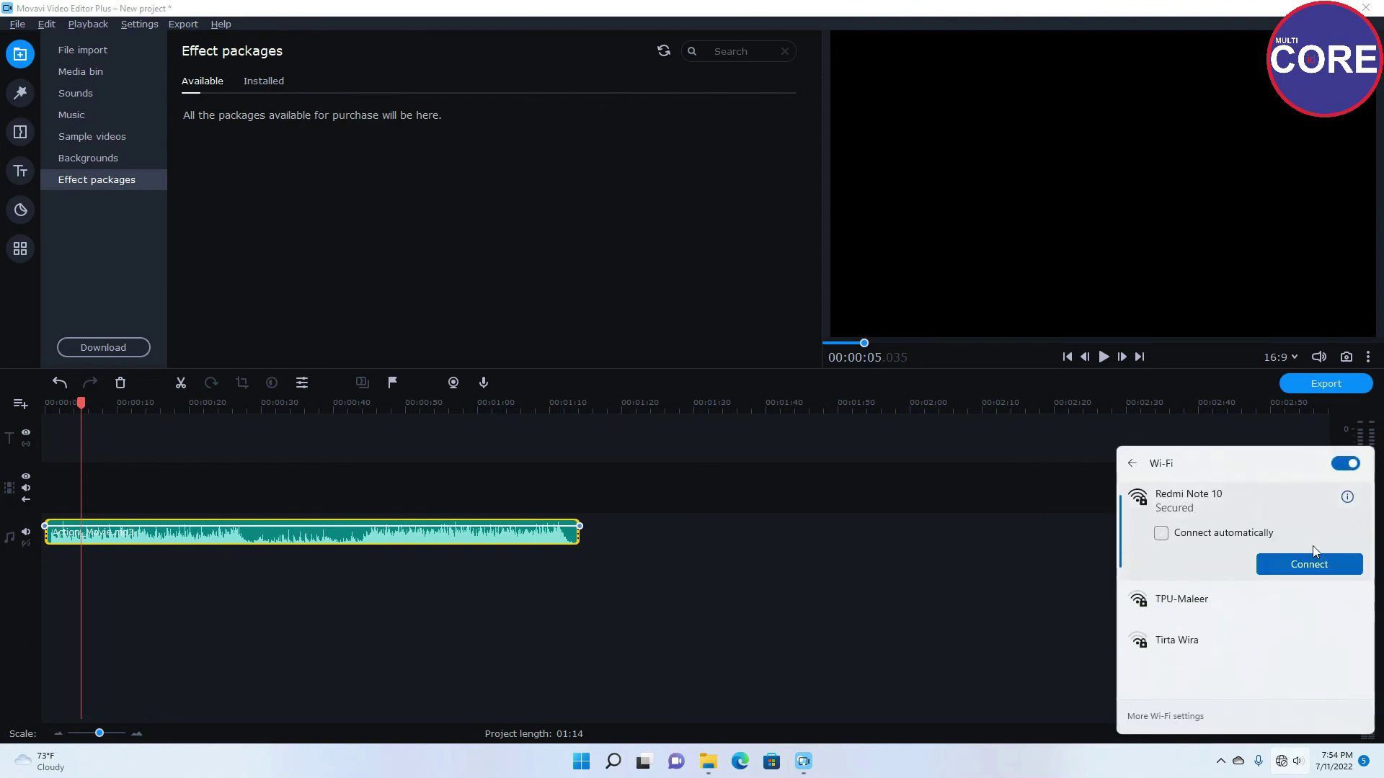
left_click(1300, 8)
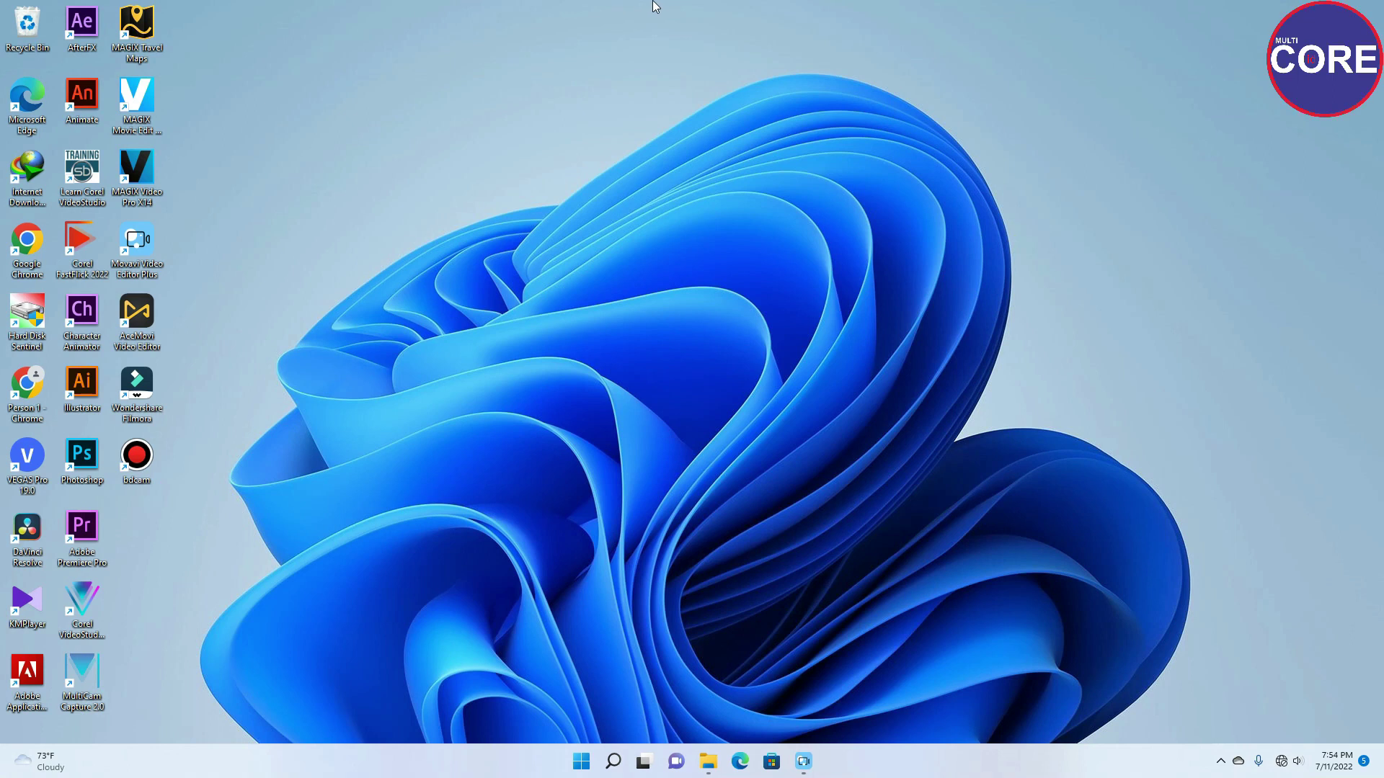
mouse_move(652, 4)
left_click(760, 11)
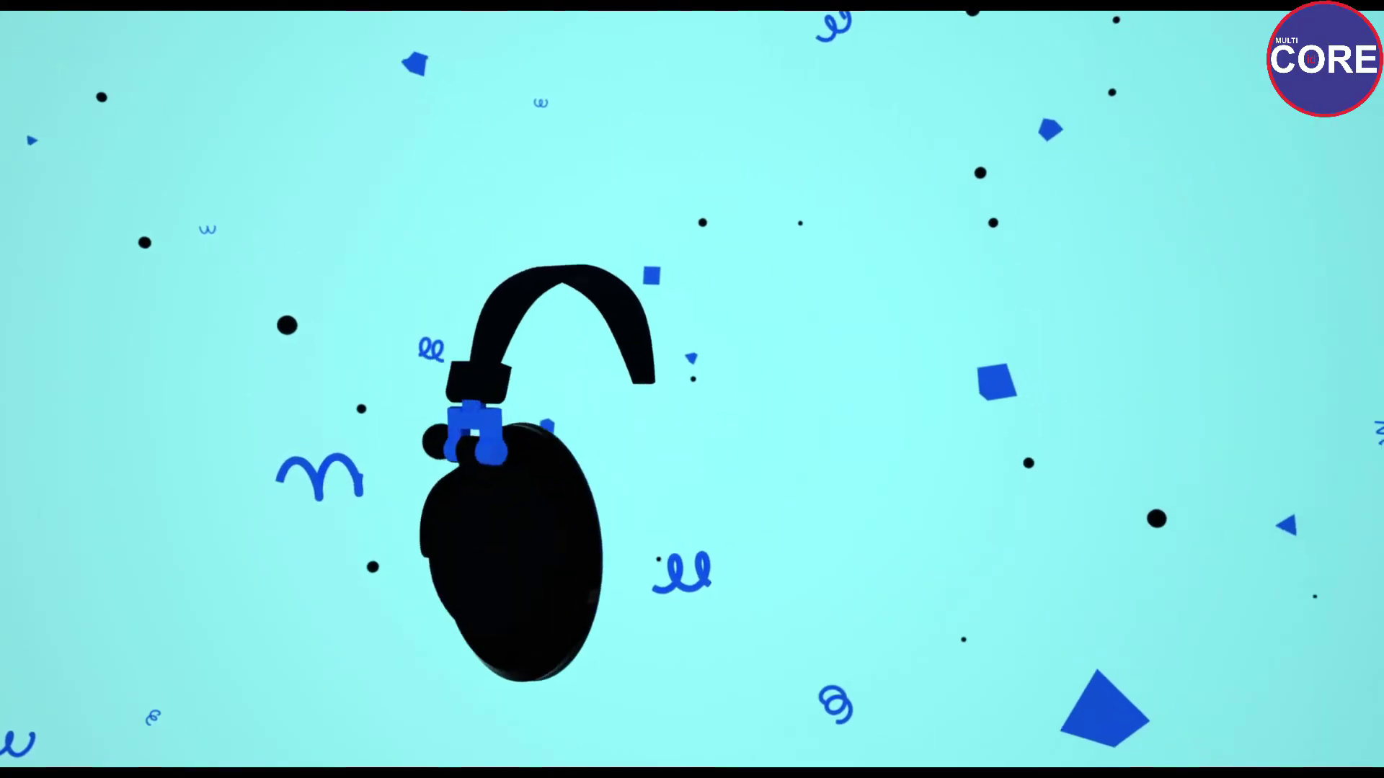